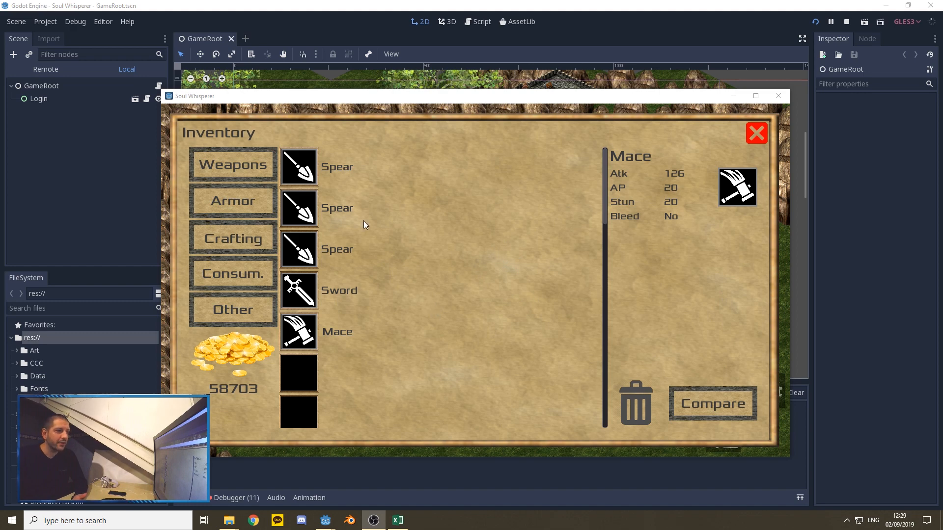
Step: Check the Weapons and Armor categories in the running game's inventory, and view the stats of the first two spears
click(240, 166)
click(234, 200)
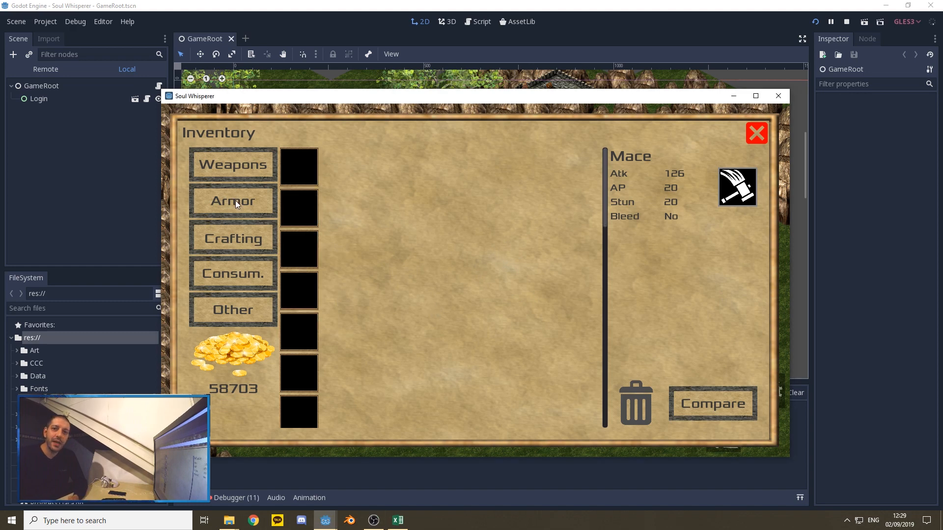
click(236, 158)
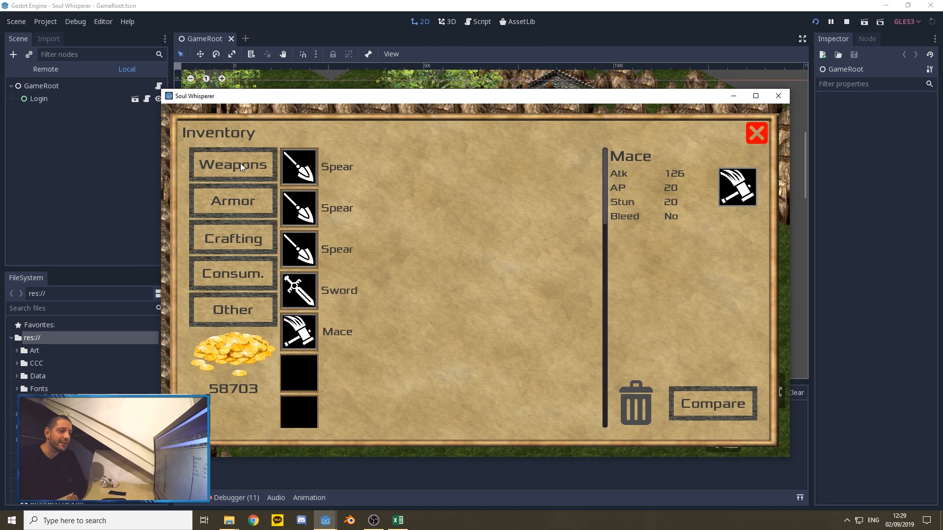
click(307, 170)
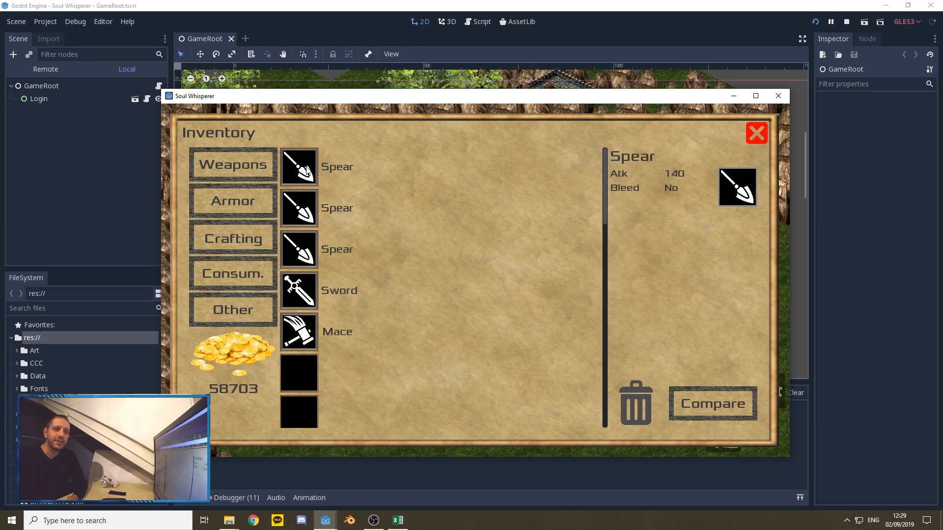
click(298, 214)
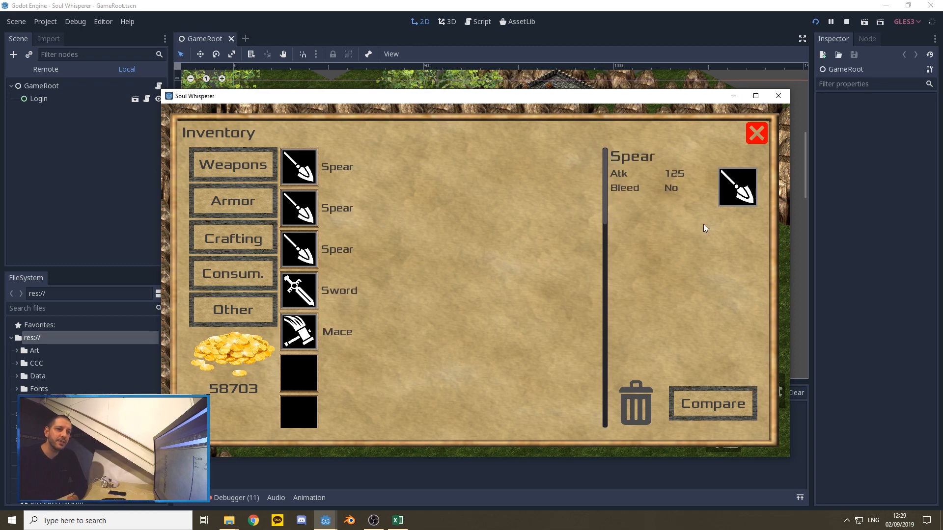
Step: Compare the second spear with the third, then the mace with the second spear, using the inventory's Compare mode, and disable comparison
click(727, 403)
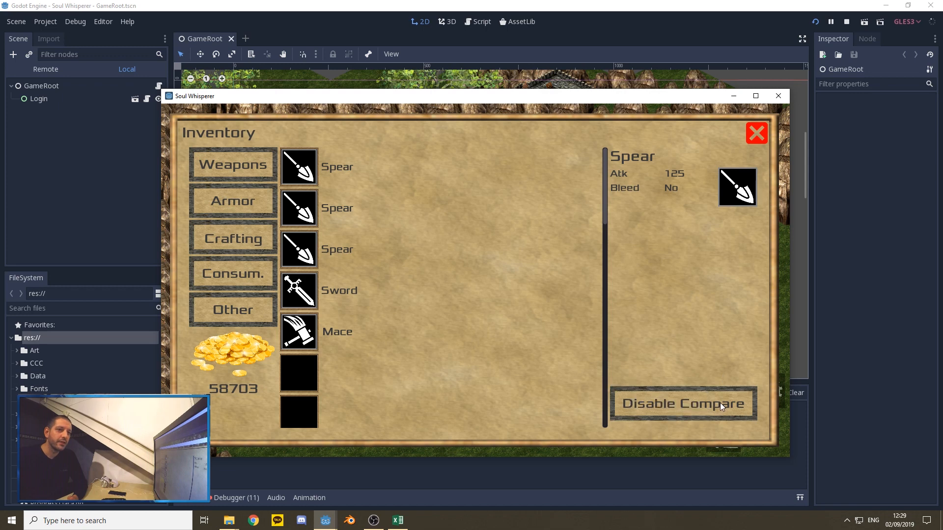
click(303, 256)
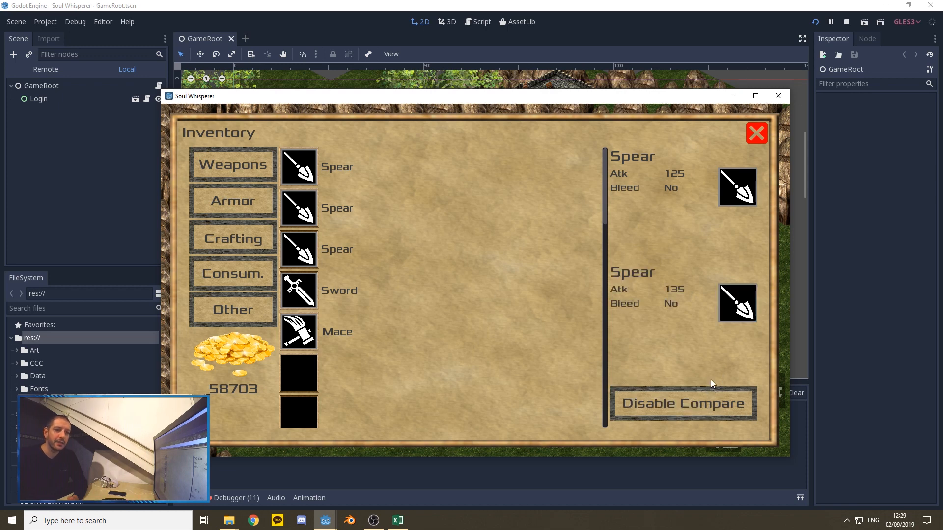
click(305, 338)
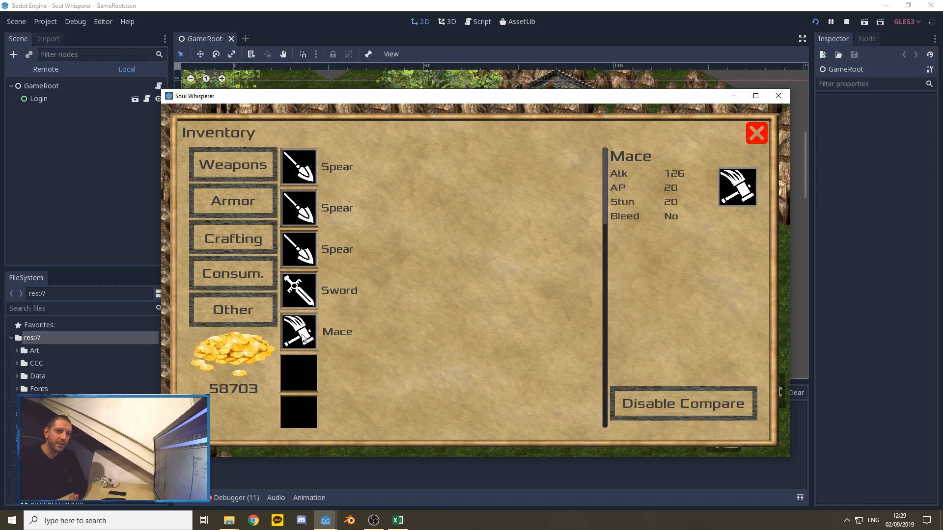
click(302, 216)
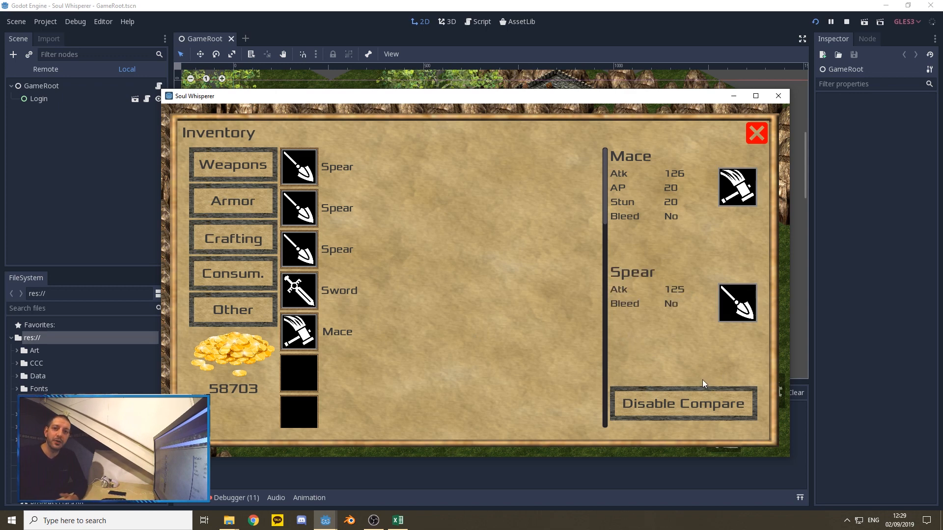
click(686, 406)
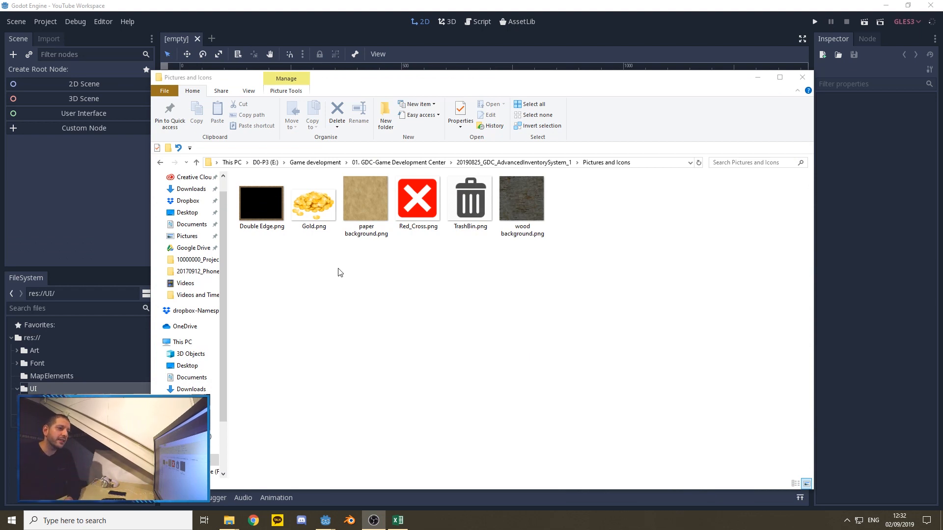
Step: Examine the border, paper and wood background, gold, red cross and trash bin images in the Pictures and Icons folder
click(260, 202)
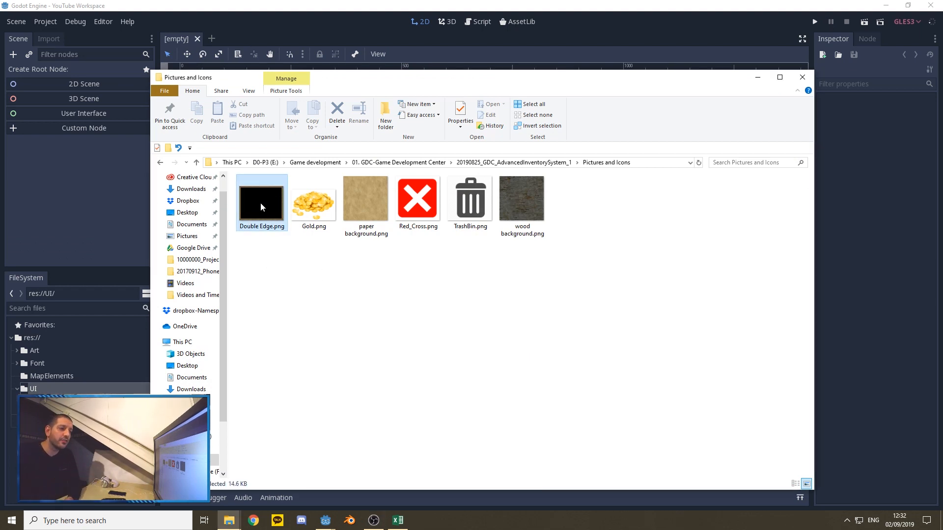
click(367, 198)
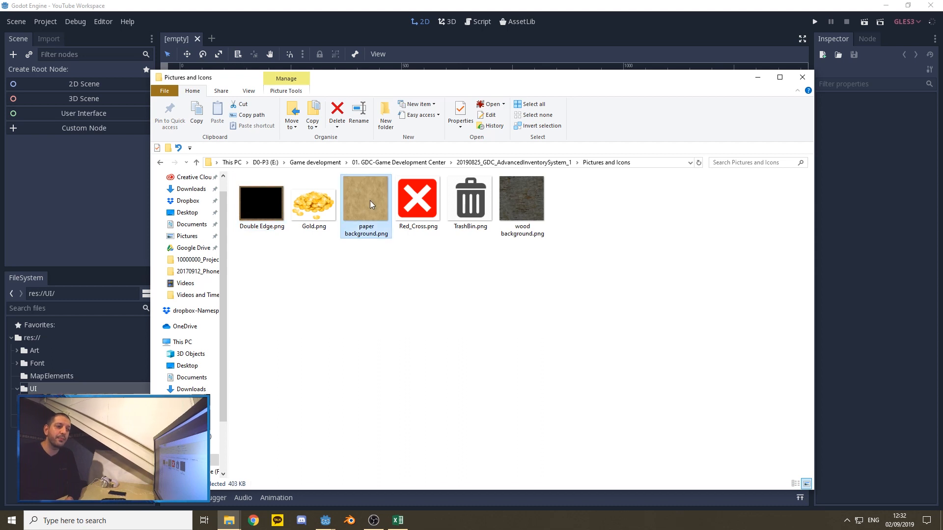
click(530, 213)
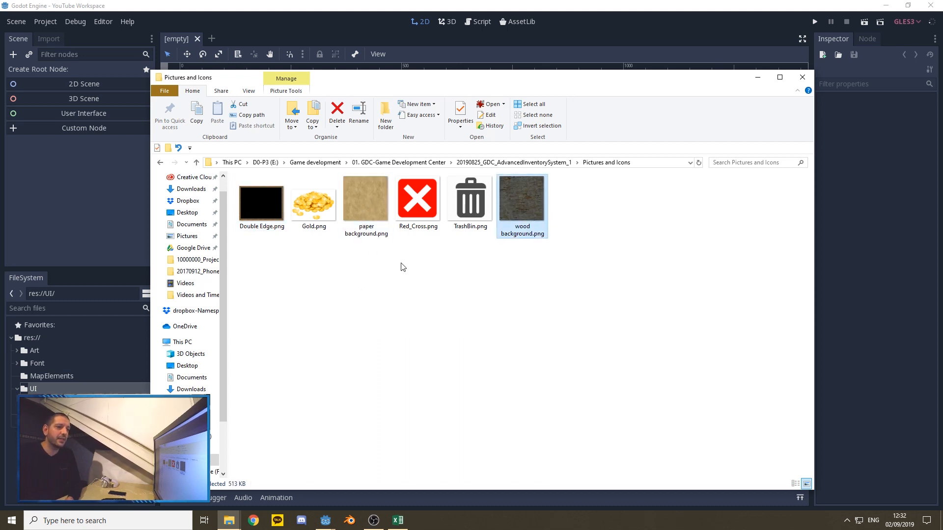
click(305, 202)
click(420, 203)
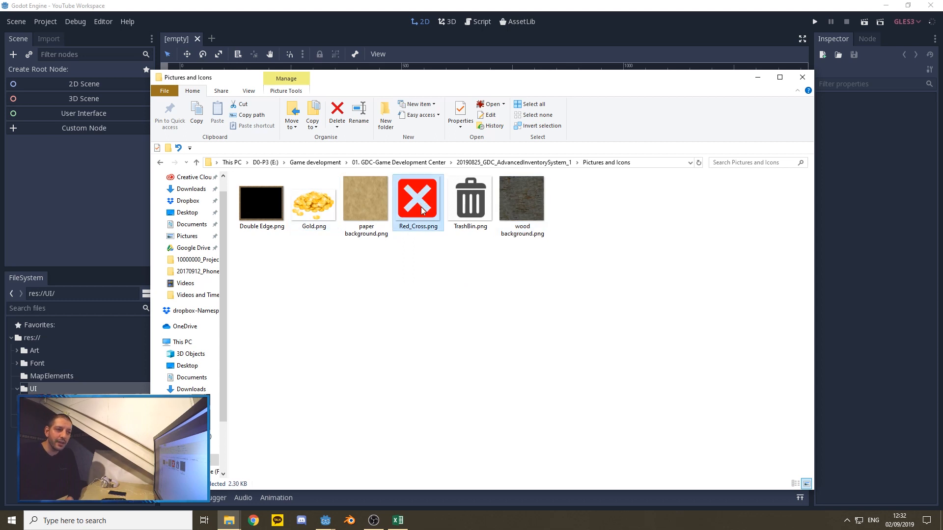
click(478, 196)
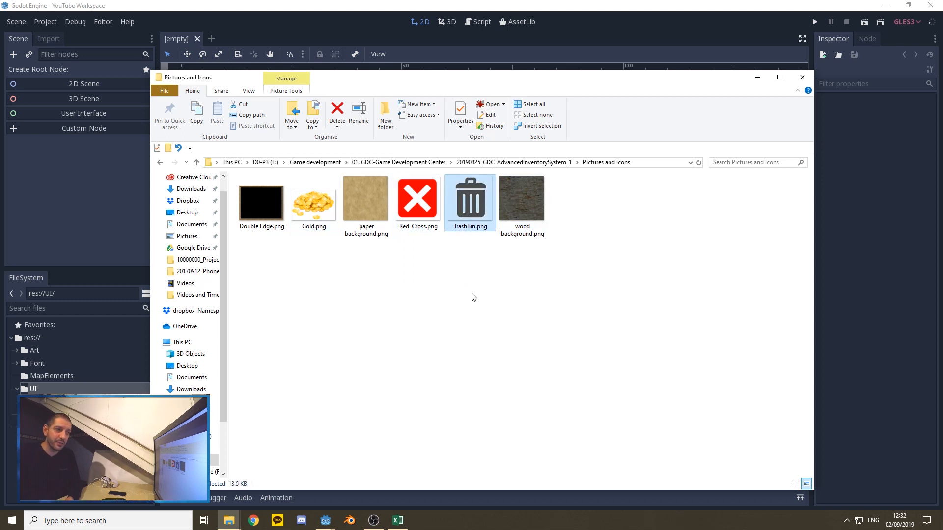
Step: Return to Godot and review the Display Window options in the Project Settings
click(327, 10)
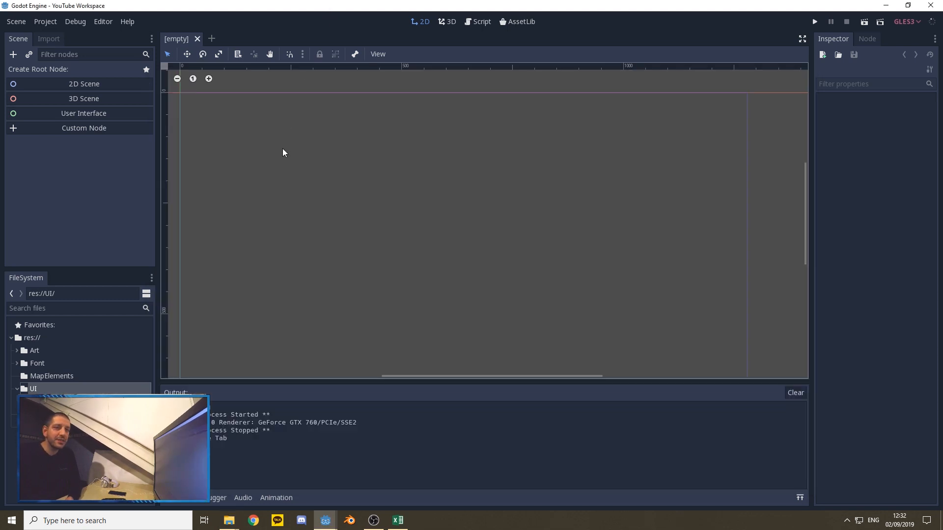
click(47, 21)
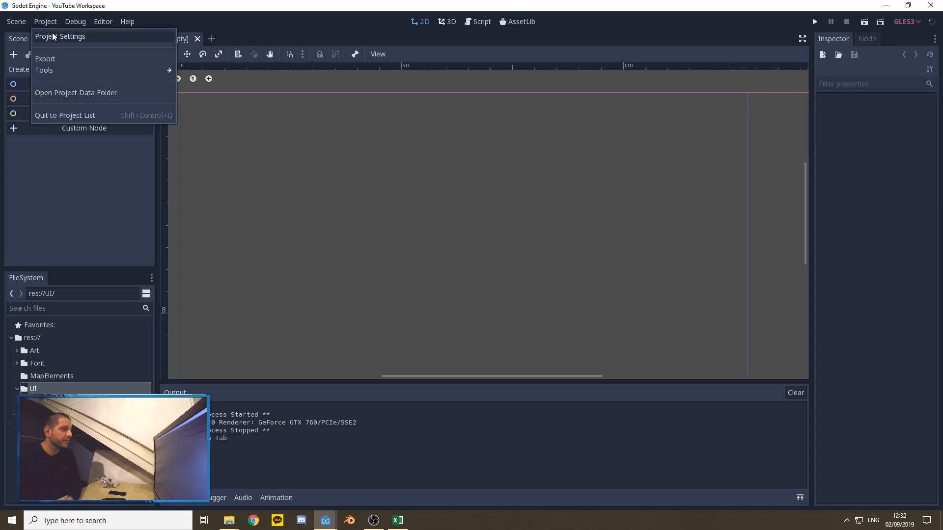
click(52, 33)
scroll(300, 275, down, 8)
click(296, 184)
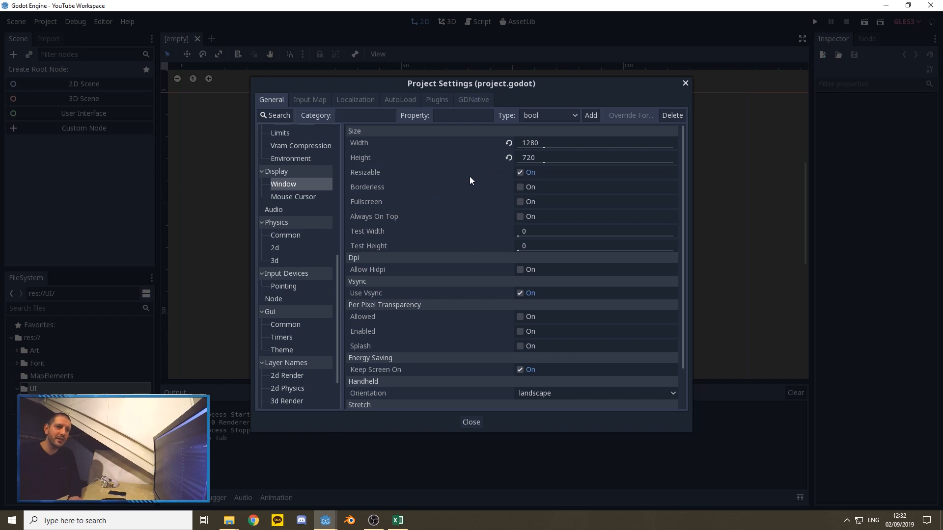
mouse_move(466, 186)
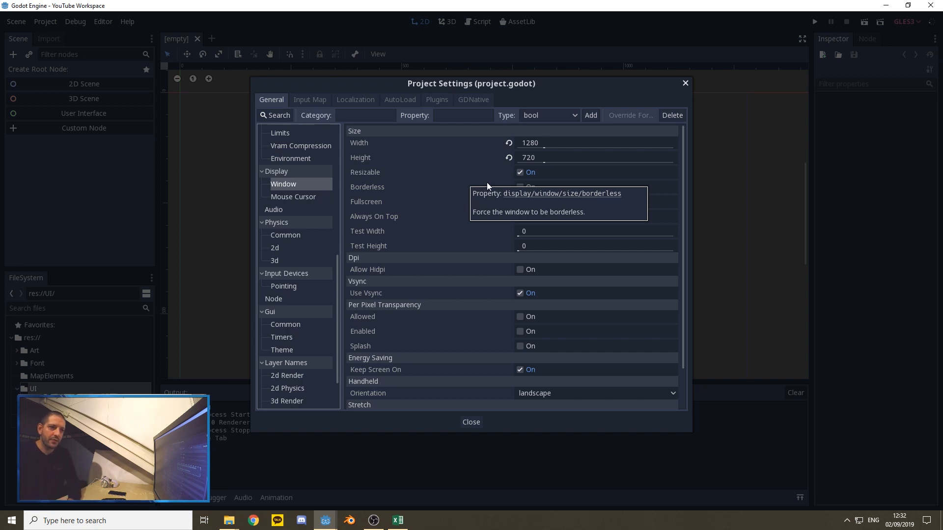
scroll(484, 221, down, 3)
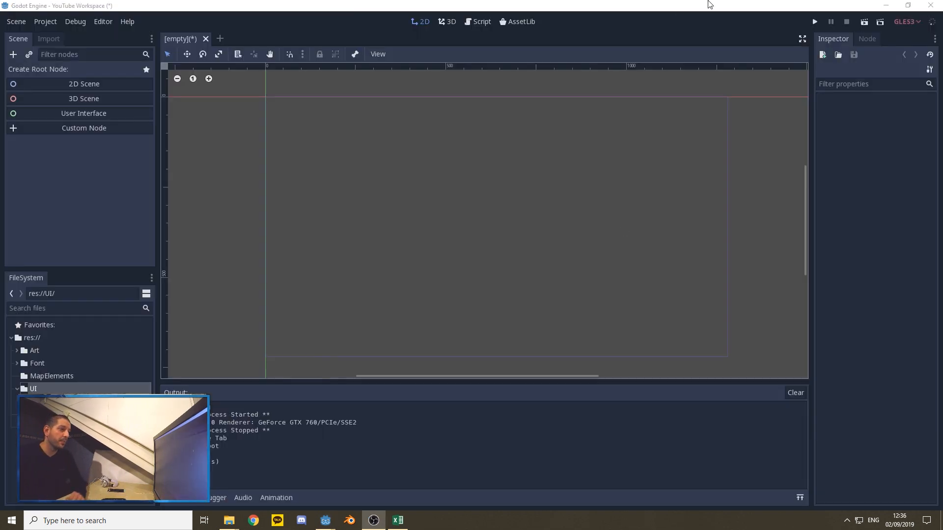
Step: Create a User Interface root node for the empty scene and rename it Inventory
click(67, 116)
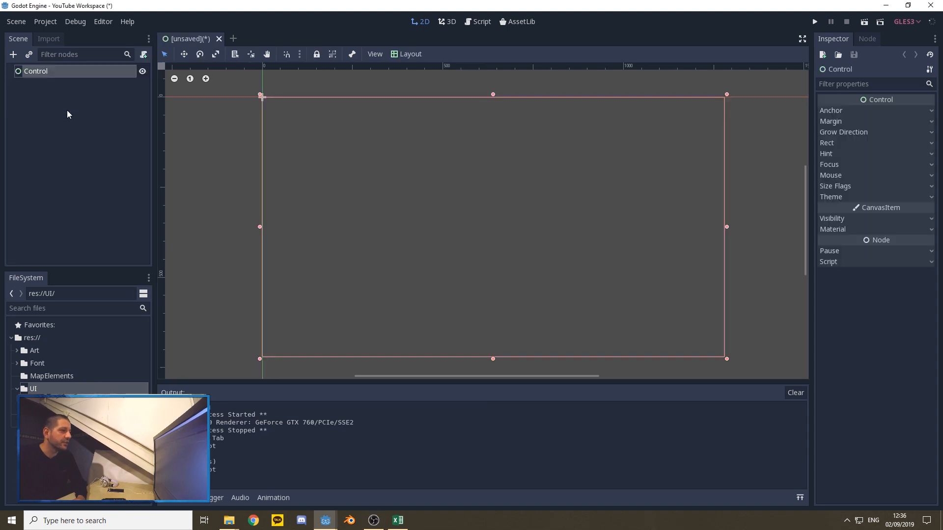
right_click(52, 72)
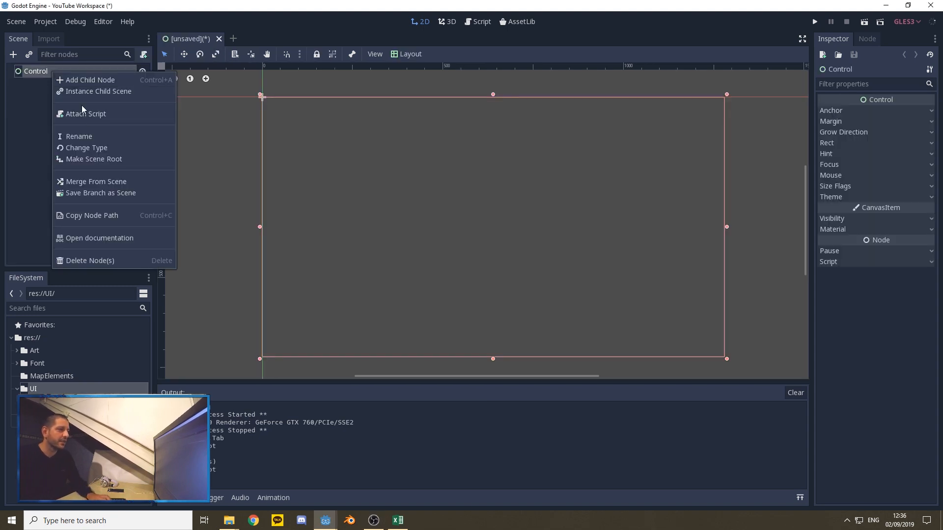
click(93, 133)
text(Inventory)
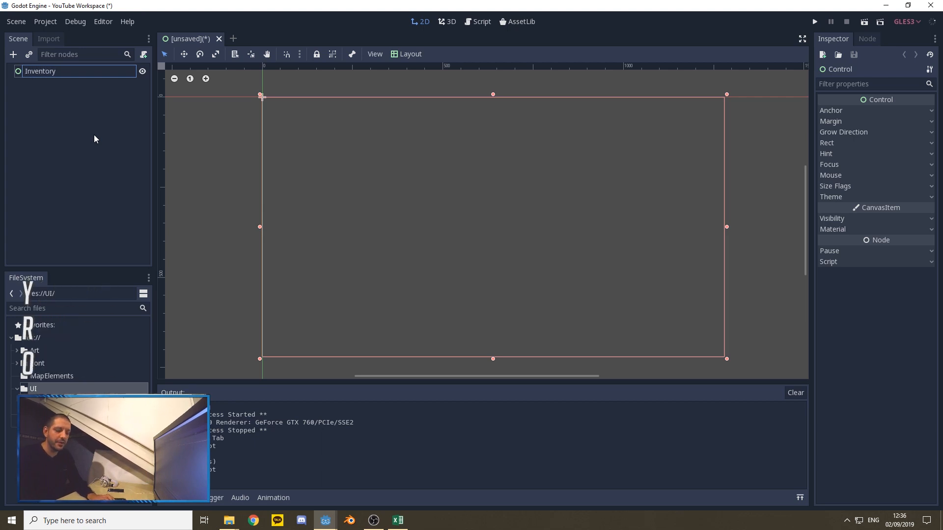
key(Return)
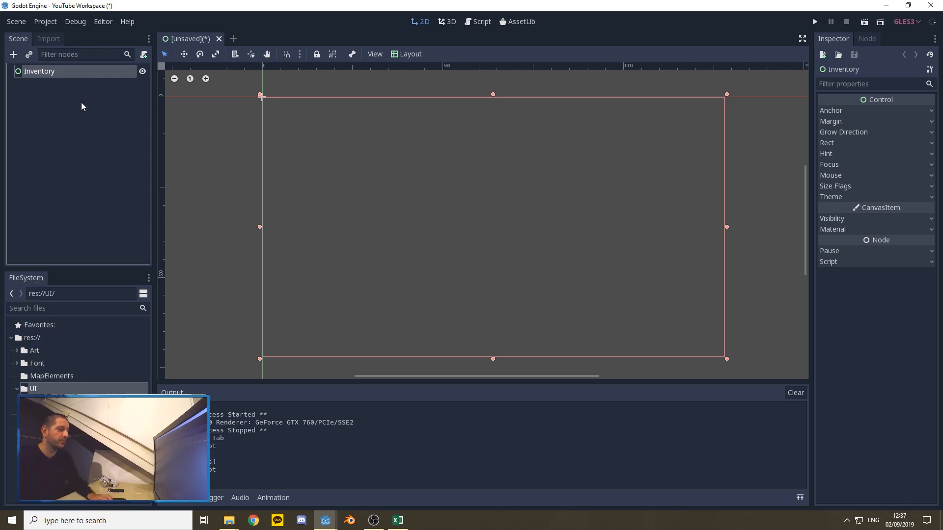
Step: Add a TextureRect child node to Inventory and rename it DoubleEdgedBackground
right_click(52, 74)
click(67, 83)
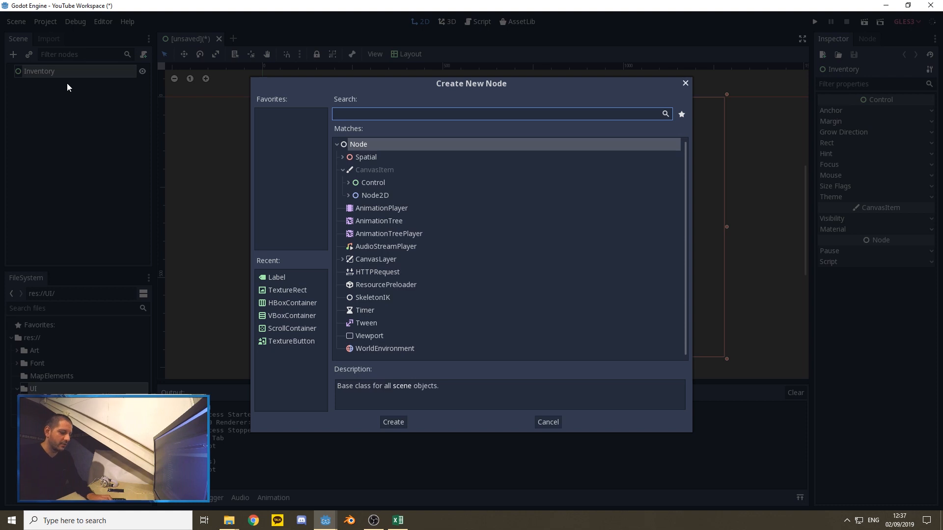
text(textr)
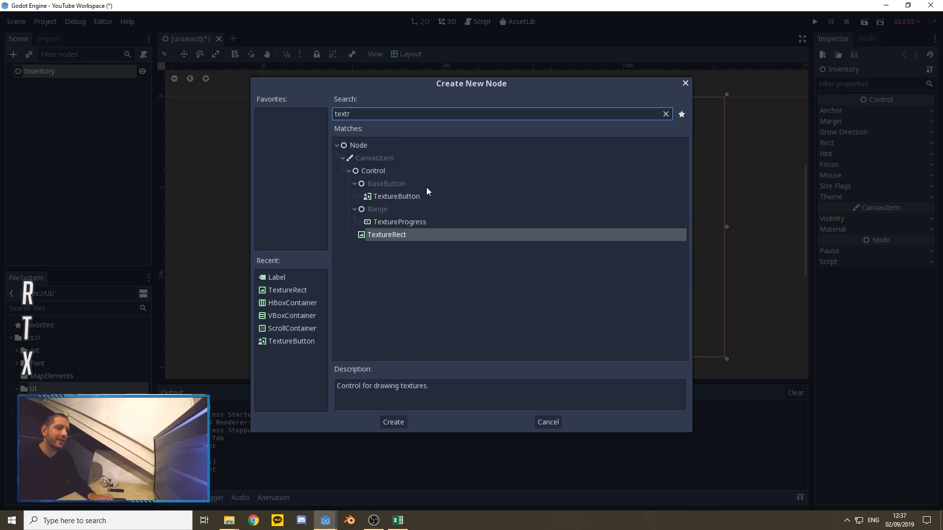
click(393, 422)
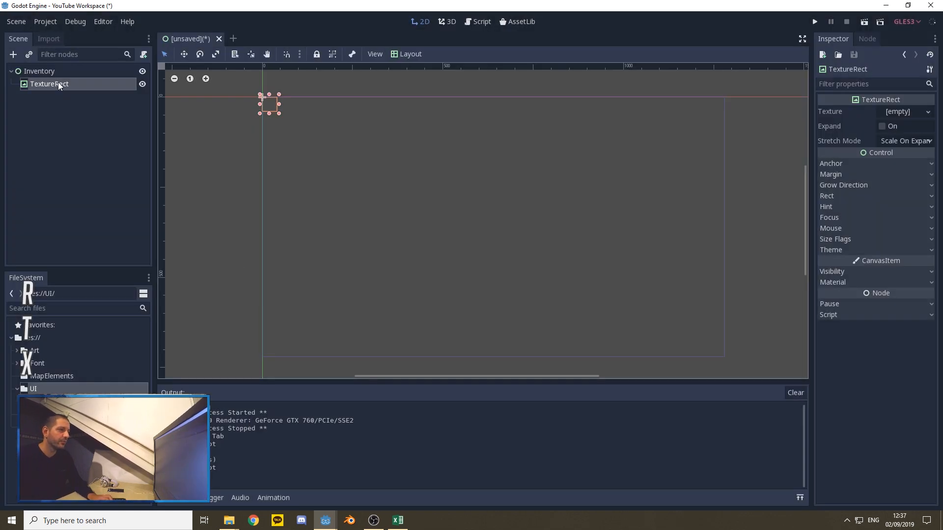
right_click(58, 83)
click(90, 144)
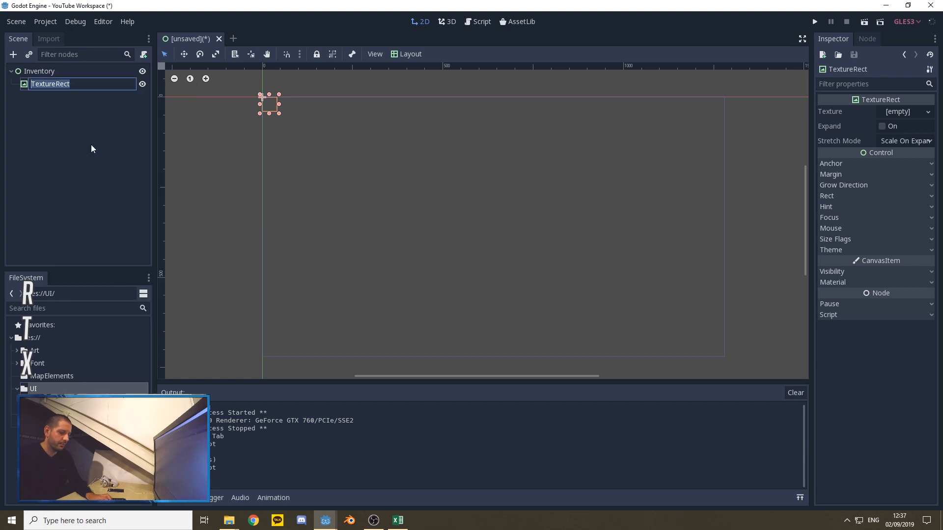
text(Dou)
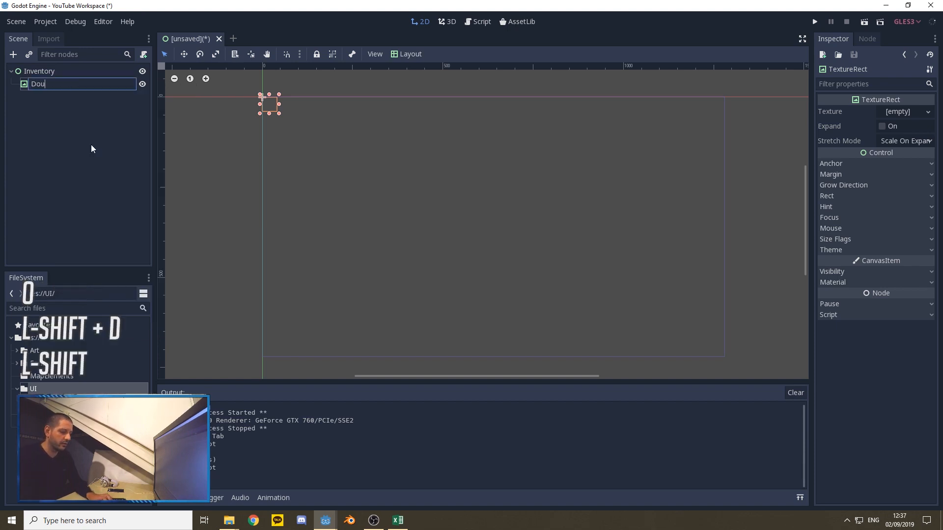
text(bleEdge)
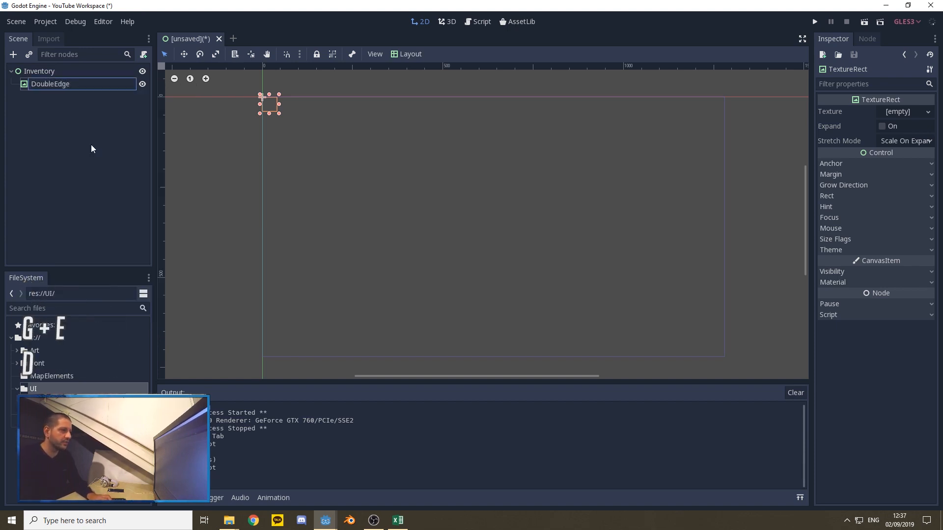
text(dBackground)
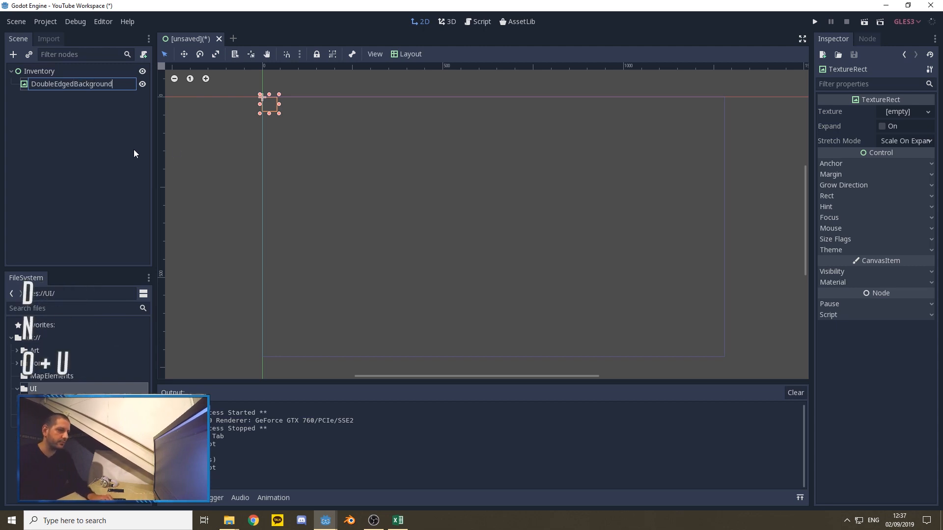
Step: Enable Expand on DoubleEdgedBackground and assign Double Edge.png from the Art folder as its texture
click(885, 127)
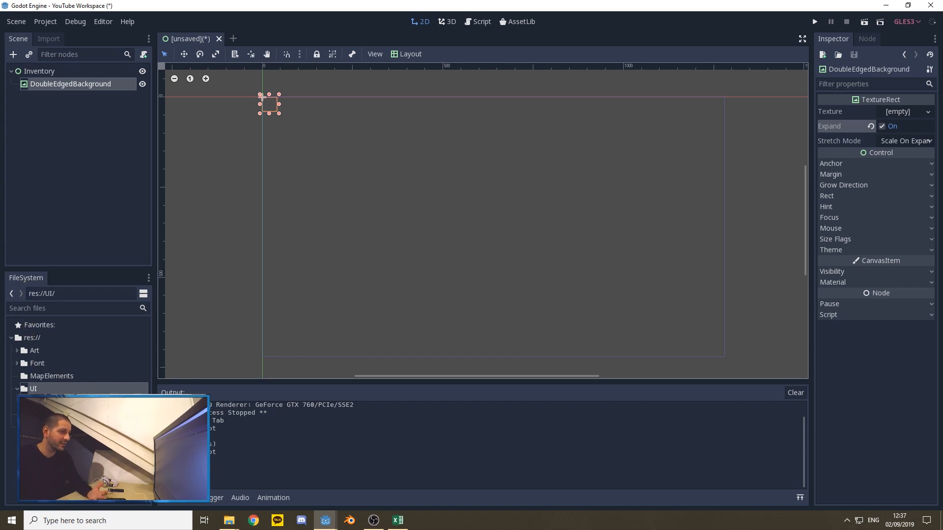
click(17, 351)
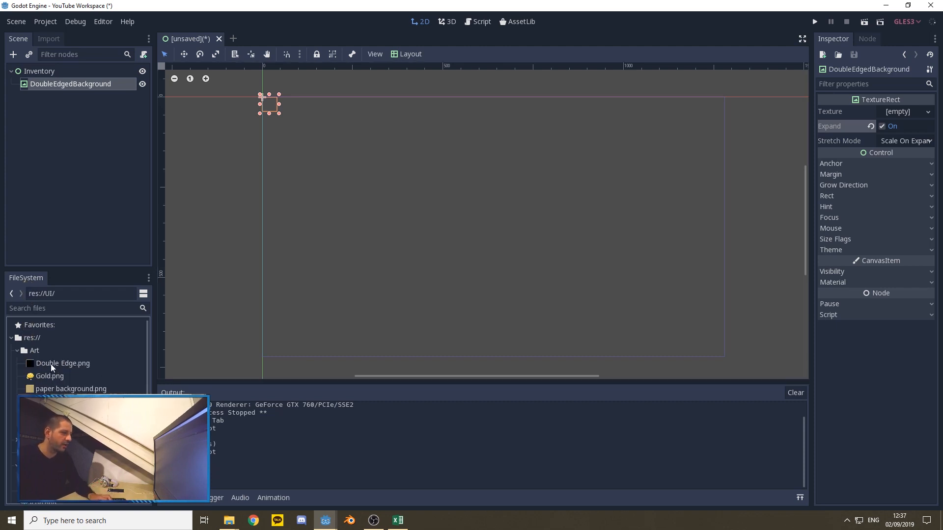
drag(51, 363, 902, 113)
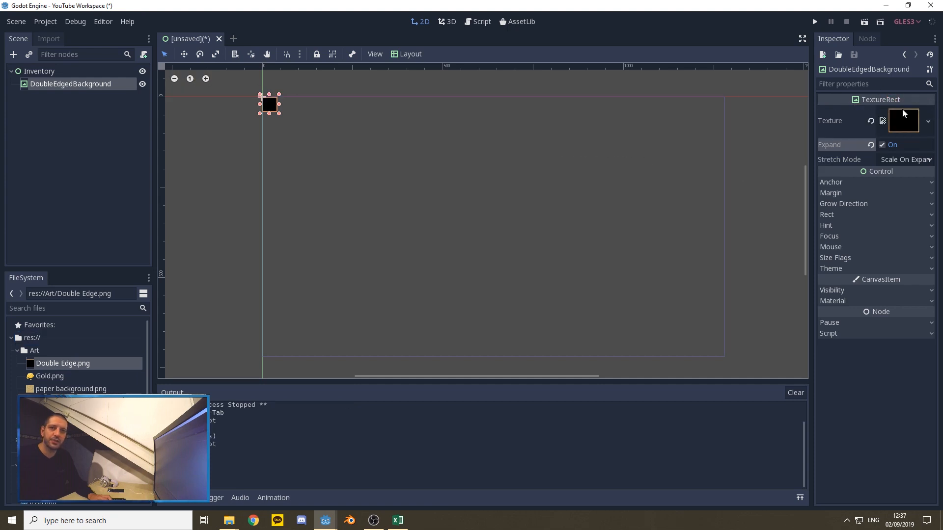
Step: Apply the Full Rect layout to DoubleEdgedBackground so it fills the whole screen area
click(406, 55)
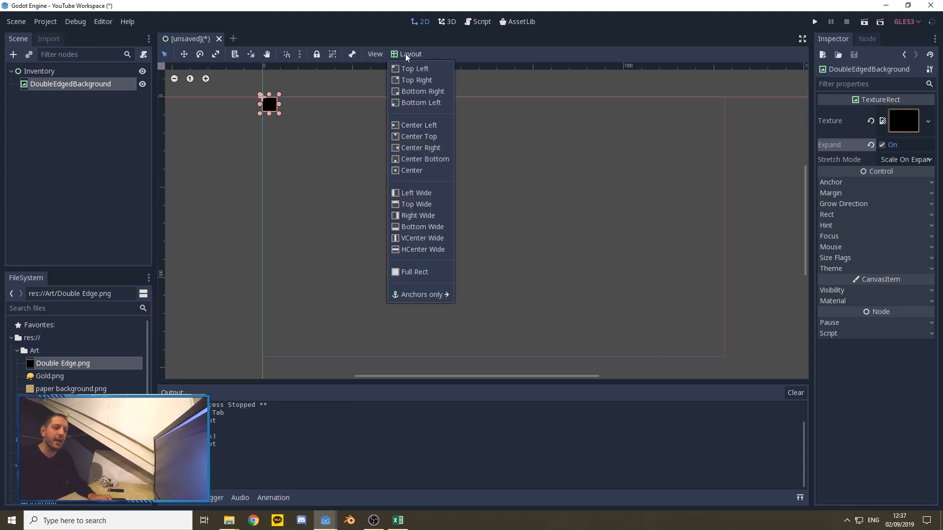
click(419, 272)
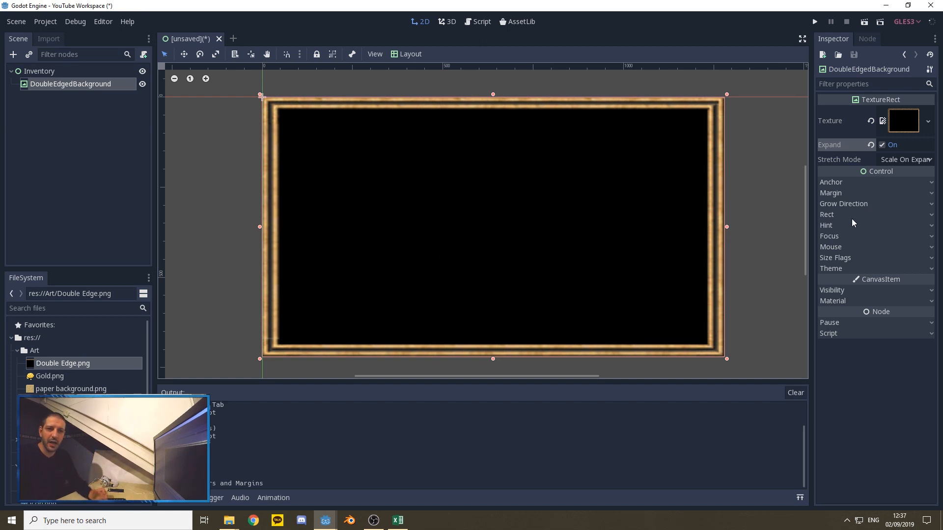
Step: Set DoubleEdgedBackground's margins to 30 left, 30 top, -30 right and -30 bottom
click(839, 215)
click(855, 193)
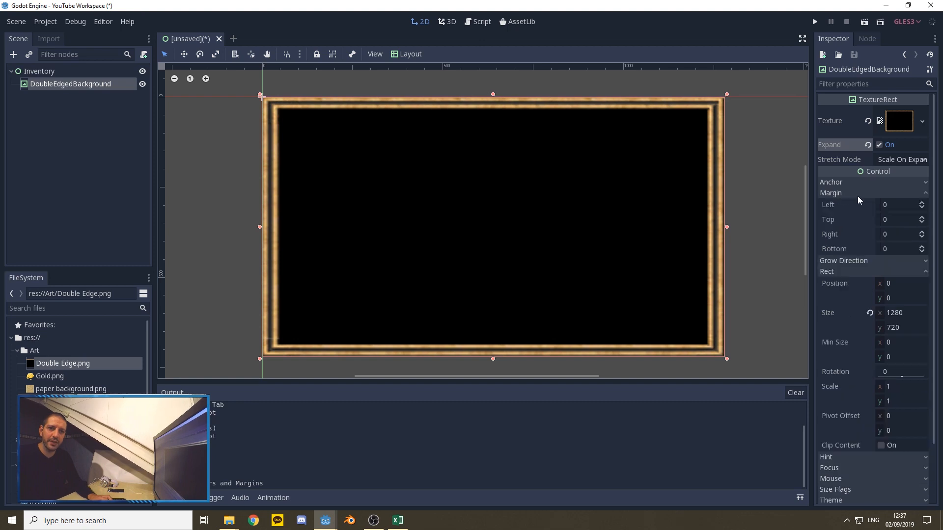
click(886, 204)
text(30)
key(Tab)
text(30)
key(Tab)
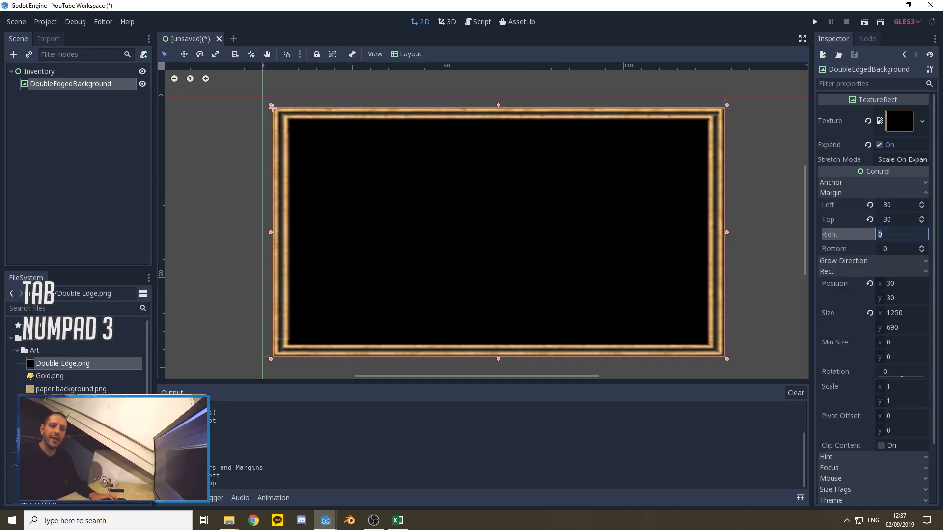
text(-30)
key(Tab)
text(-30)
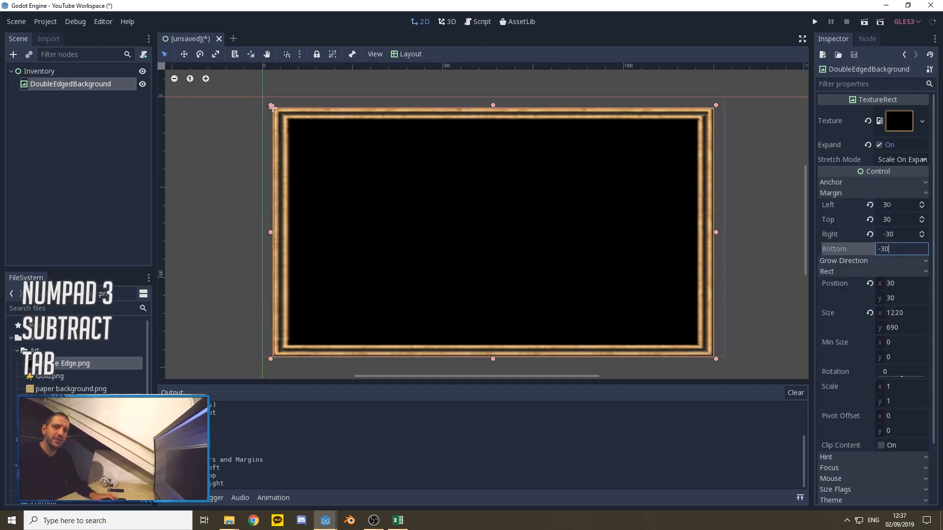
key(Tab)
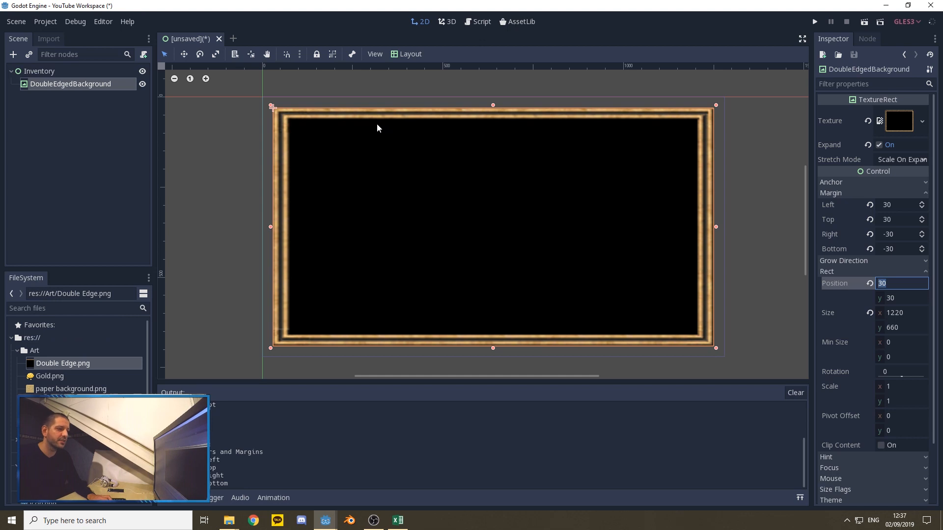
Step: Add a TextureRect child node to DoubleEdgedBackground
right_click(69, 84)
click(105, 113)
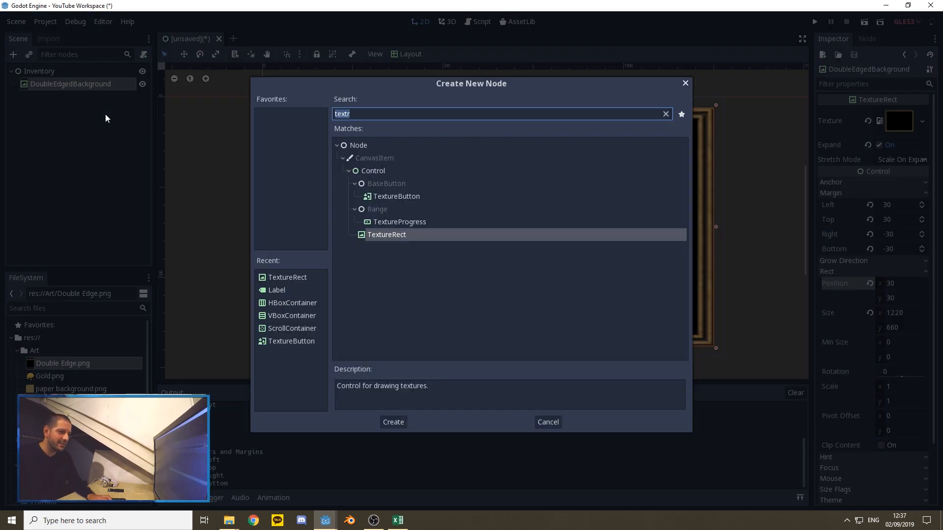
click(295, 279)
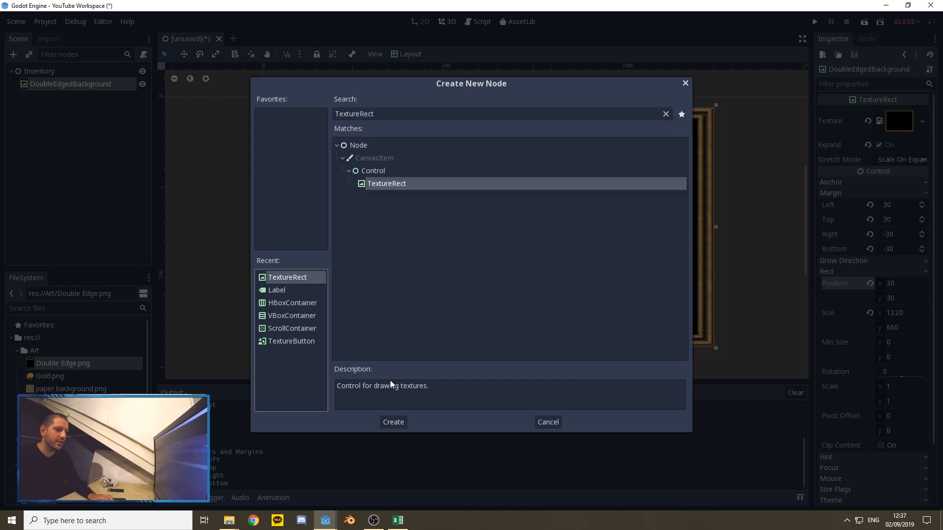
click(395, 422)
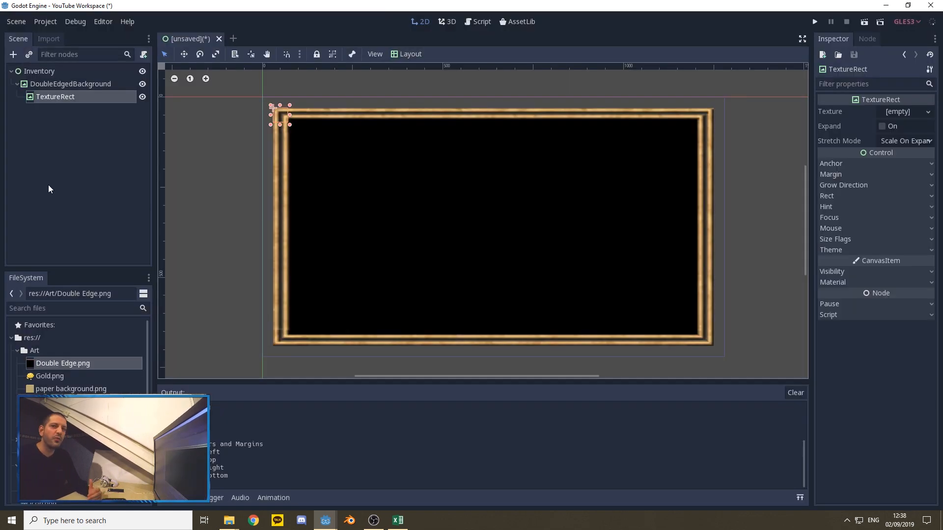
Step: Enable Expand on the new TextureRect, with paper background.png from the Art folder as its texture, and apply the Full Rect layout
click(881, 126)
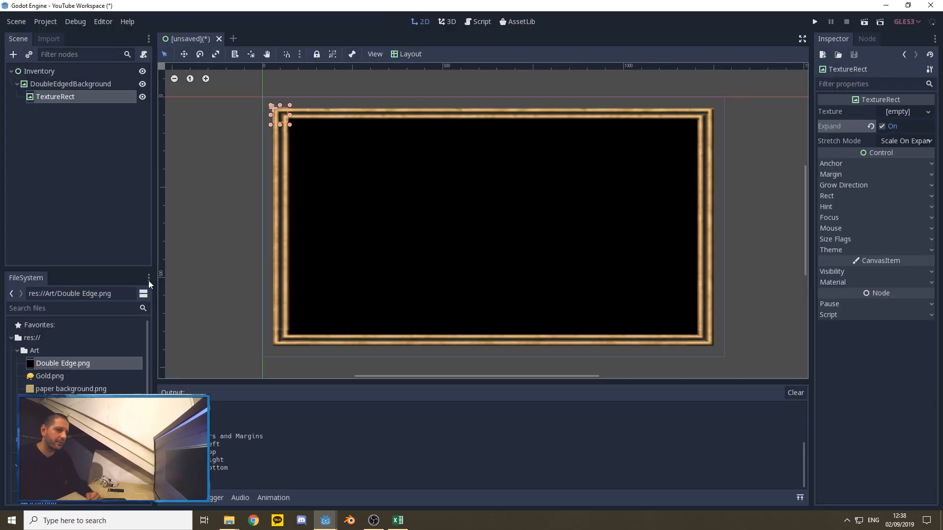
drag(69, 389, 897, 115)
click(407, 54)
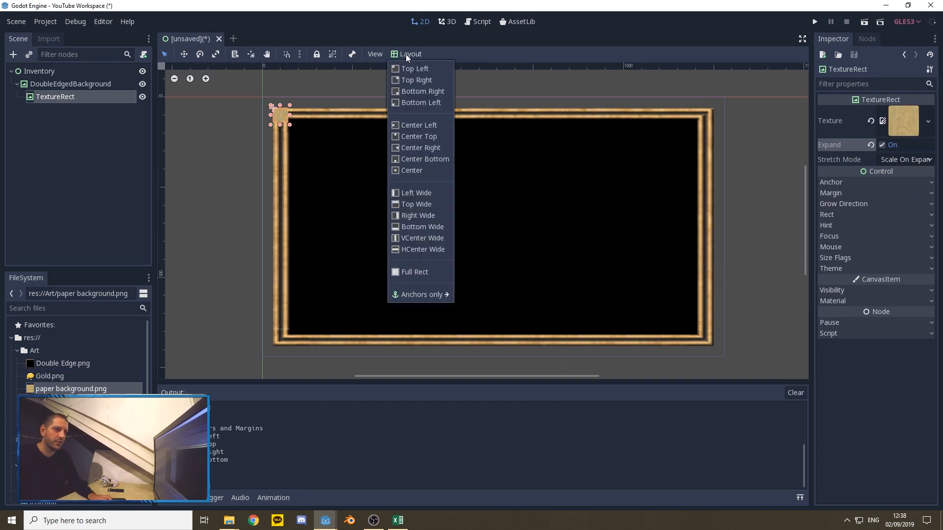
click(417, 272)
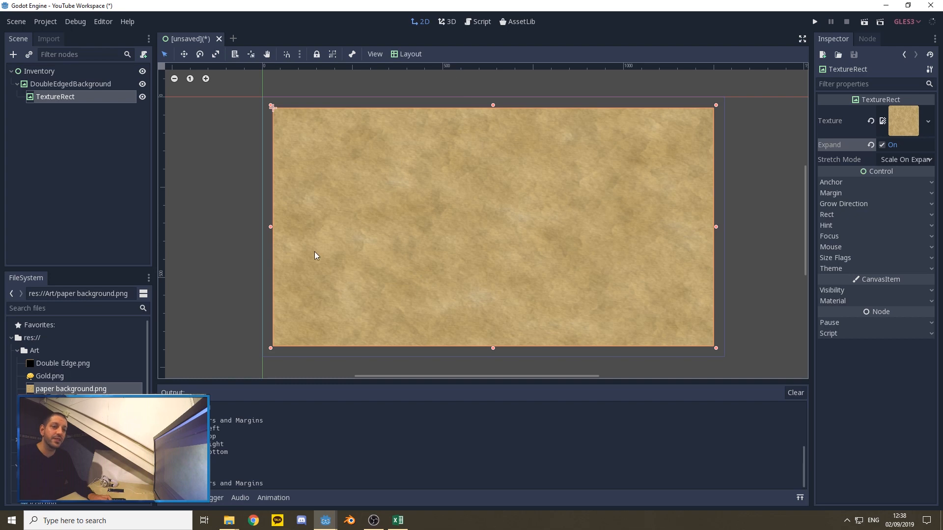
Step: Set the paper TextureRect's margins to 17 left, 14 top, -18 right and -15 bottom
click(52, 84)
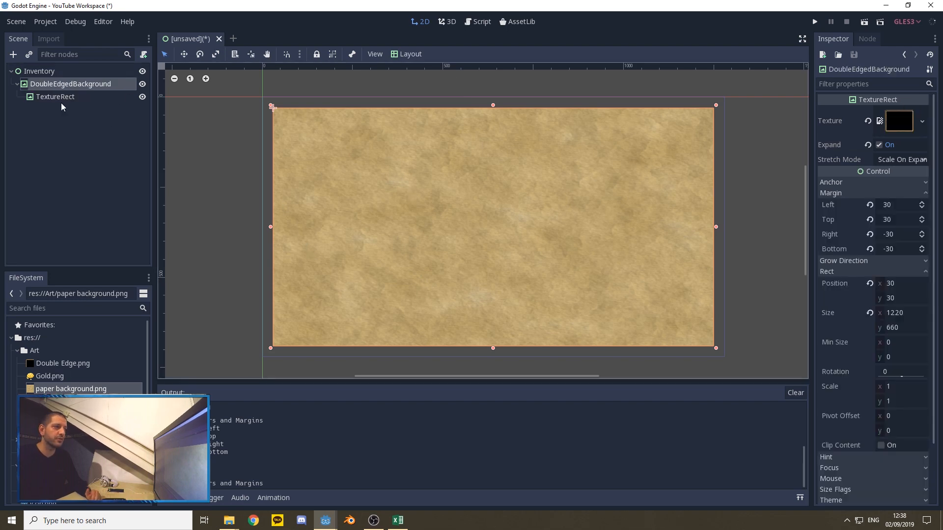
click(55, 97)
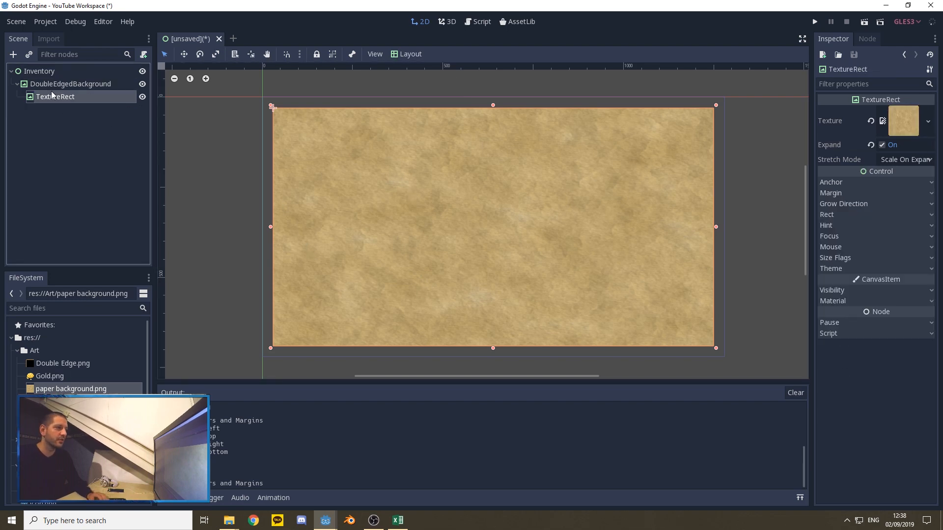
click(852, 193)
click(897, 205)
text(1)
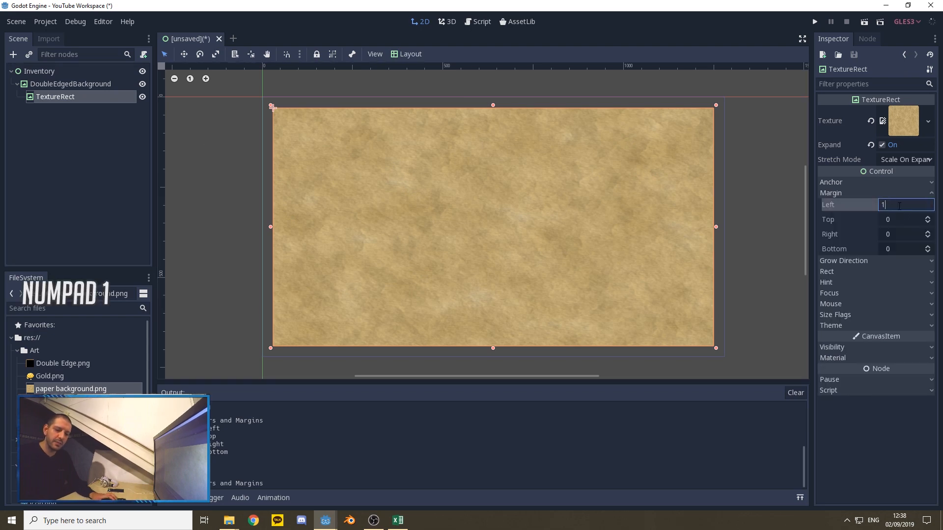
text(7)
key(Tab)
text(14)
key(Tab)
text(-18)
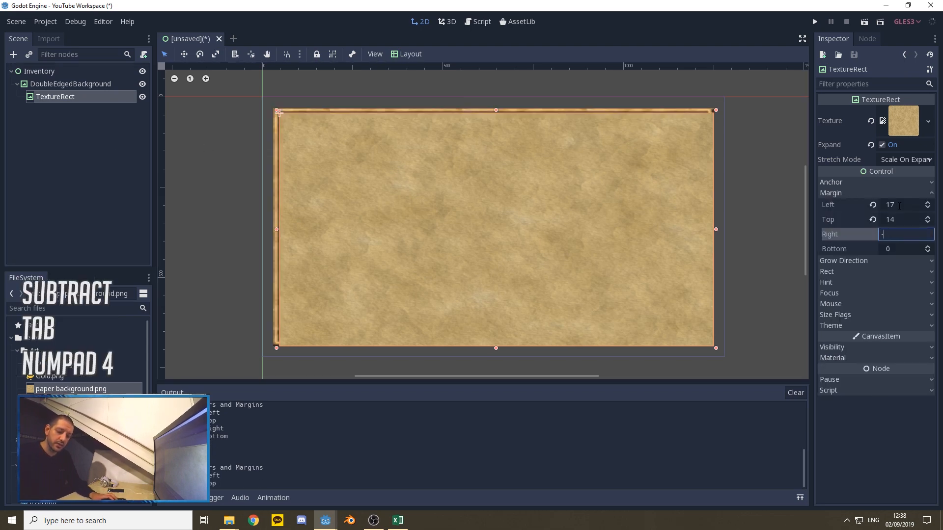
key(Tab)
text(-15)
key(Tab)
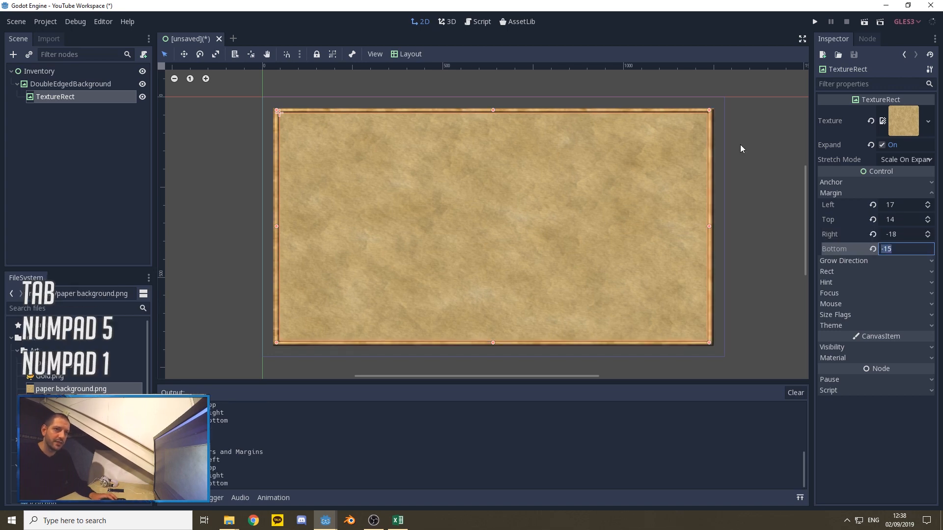
click(757, 236)
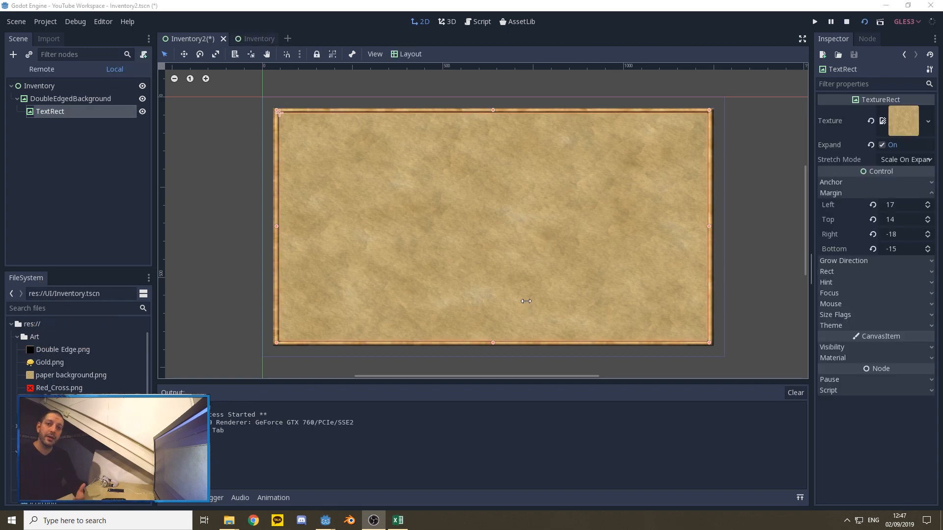
Step: Rename the paper texture node under DoubleEdgedBackground as PaperBackground
right_click(53, 112)
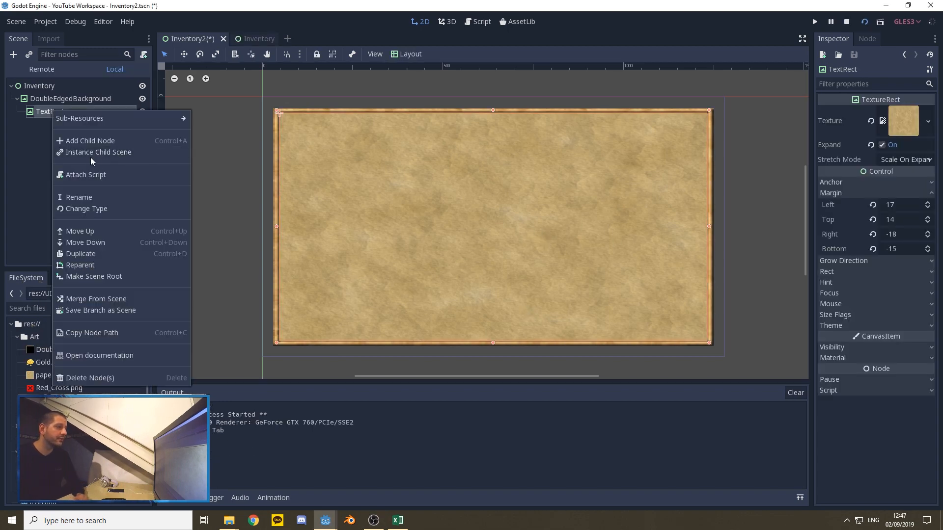
click(87, 196)
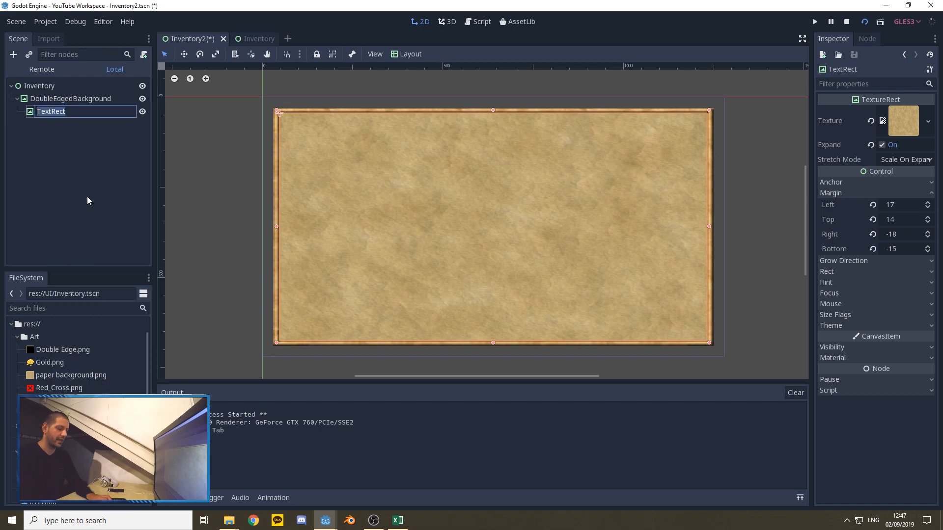
text(Paper)
text(Background)
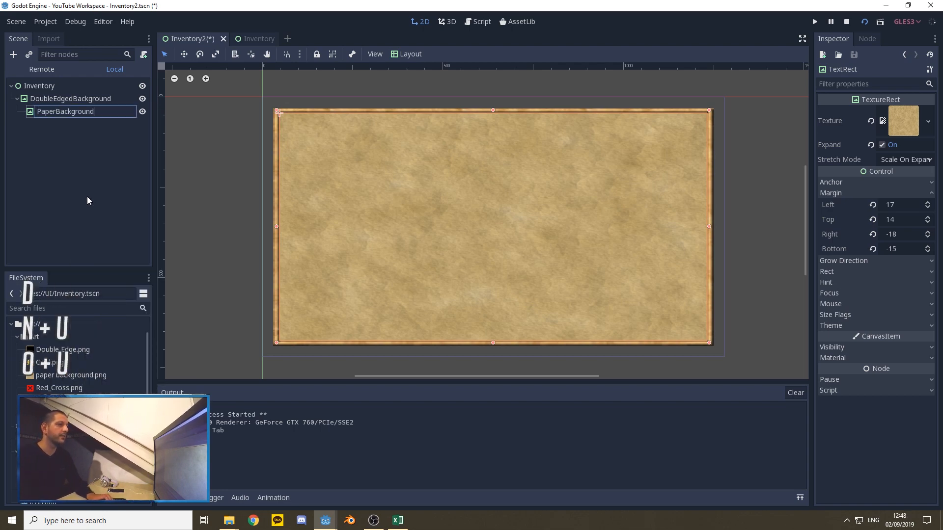
key(Return)
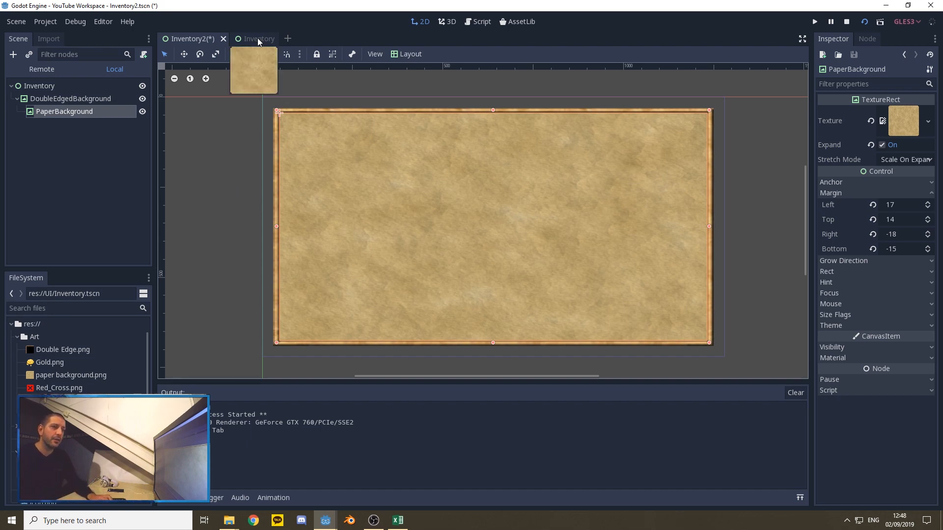
Step: Examine the layout of the finished inventory in the running game window, then close that window
mouse_move(326, 520)
click(434, 485)
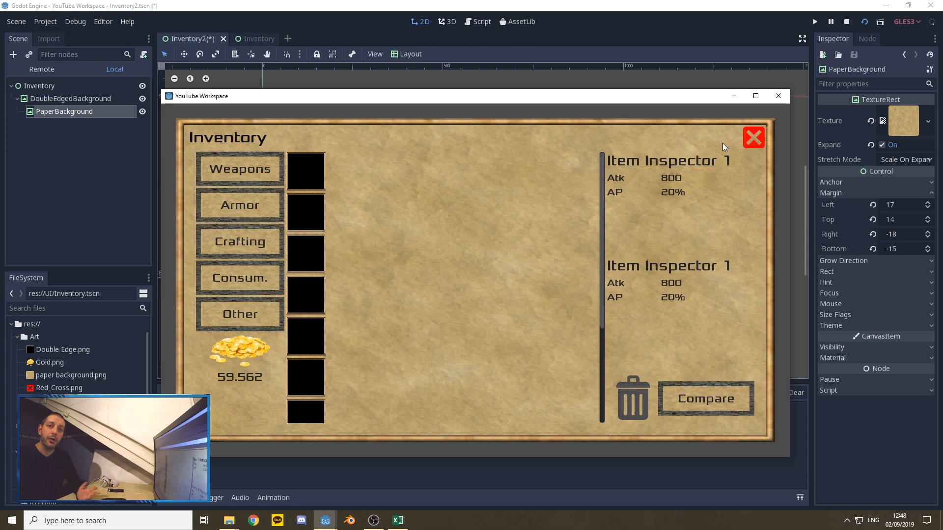
click(778, 96)
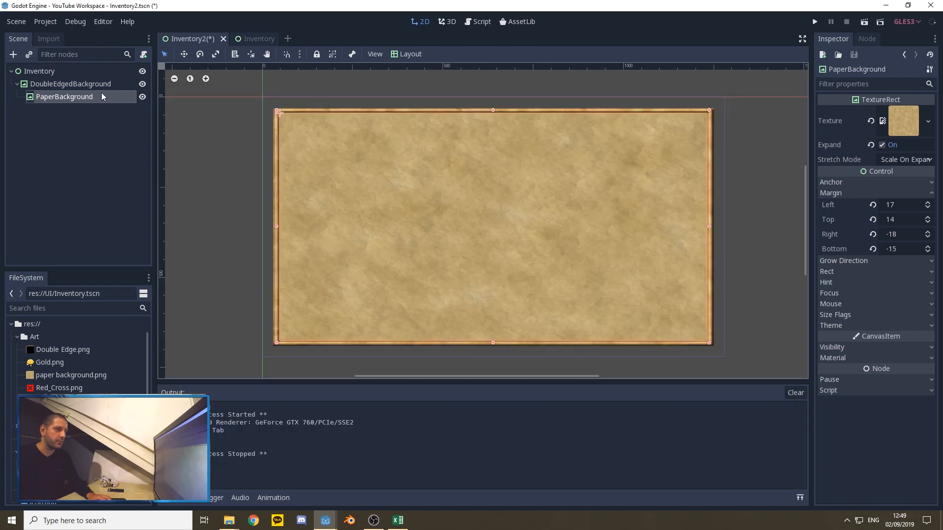
Step: Add a VBoxContainer child node to PaperBackground
right_click(57, 98)
click(84, 128)
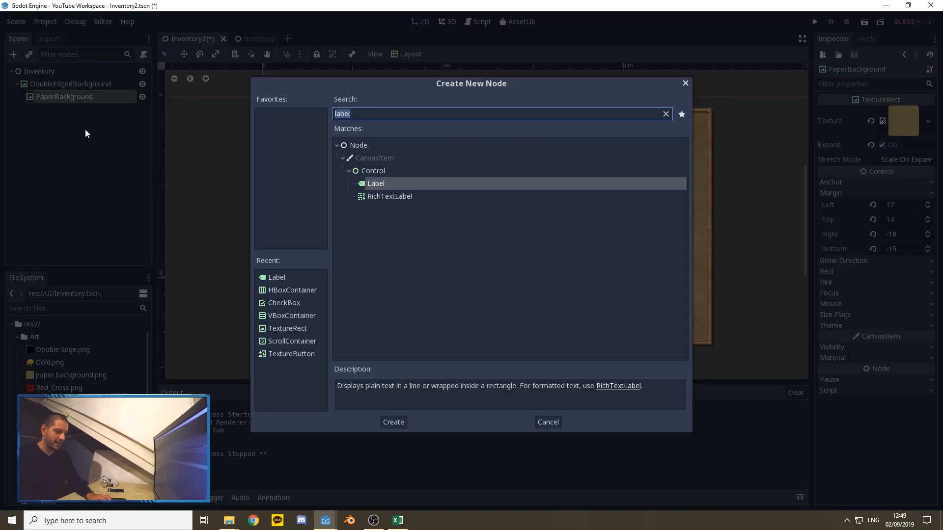
text(vbox)
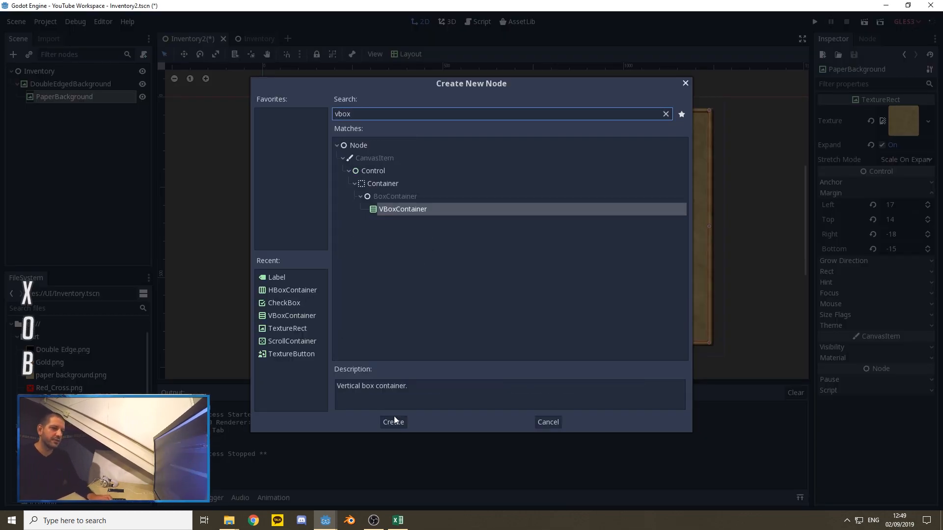
click(394, 423)
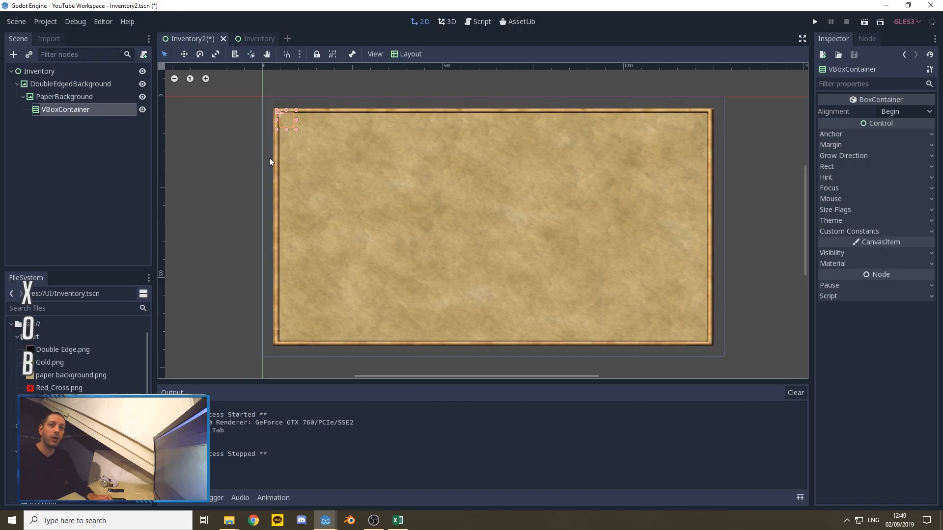
Step: Add an HBoxContainer child node to VBoxContainer and duplicate it once
right_click(54, 111)
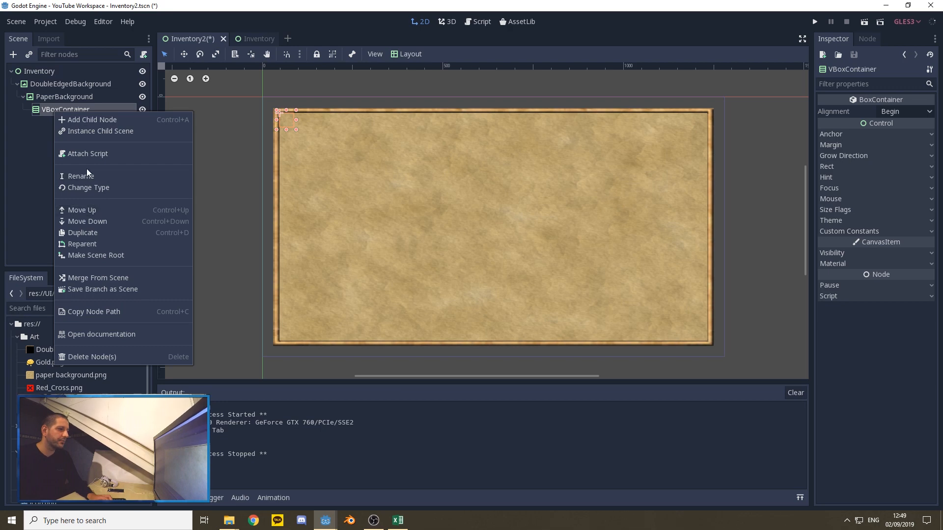
click(80, 121)
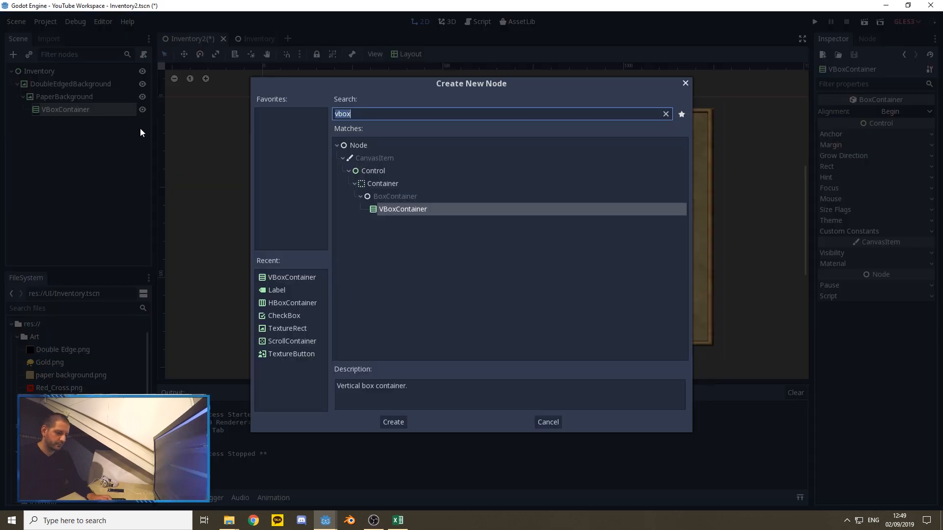
text(hbo)
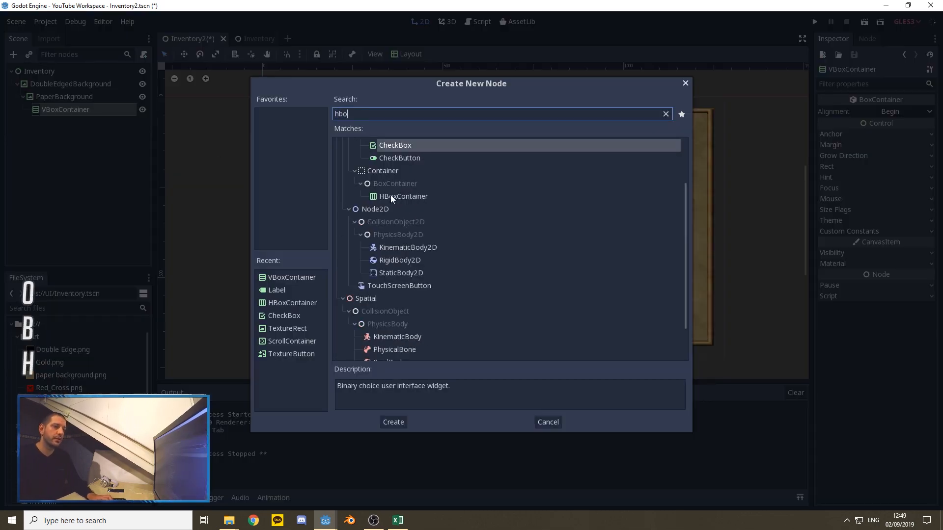
click(393, 422)
click(72, 121)
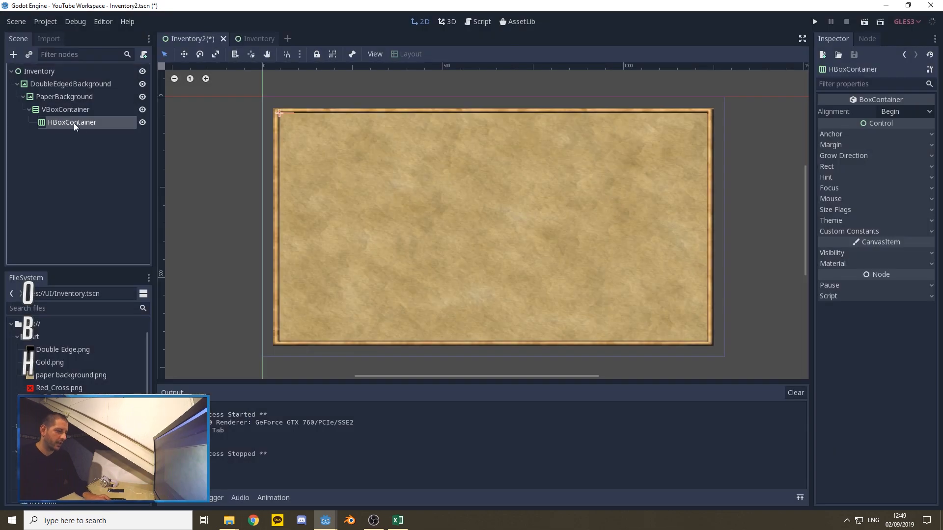
key(ctrl+d)
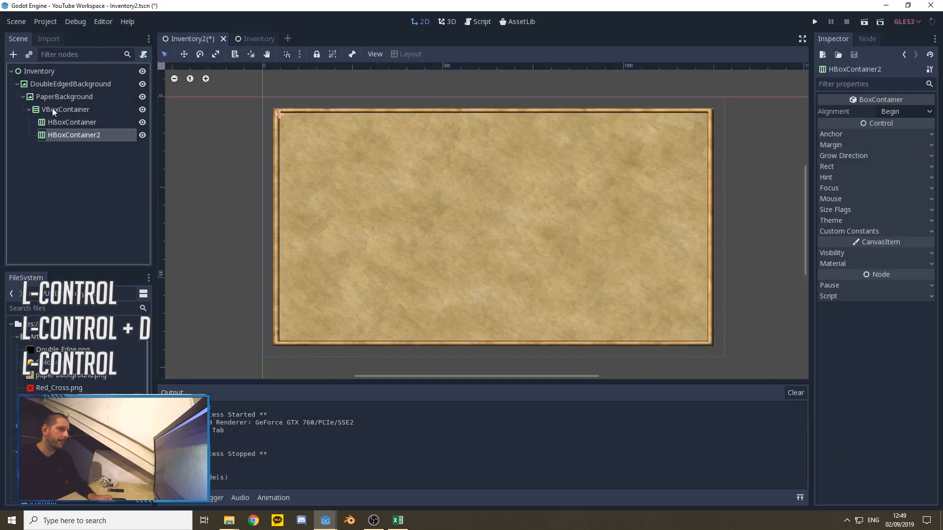
Step: Add a Label child node to VBoxContainer and open the Label's Rect properties
right_click(51, 109)
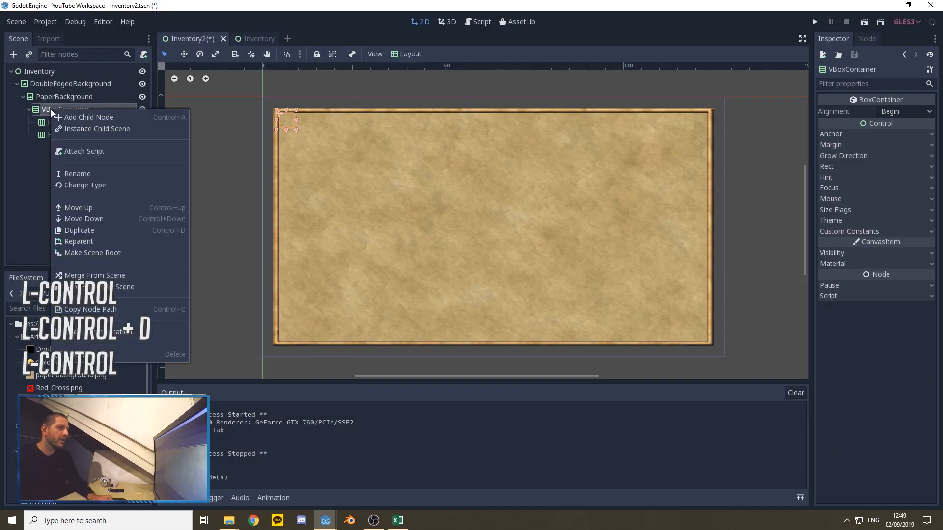
click(76, 119)
text(label)
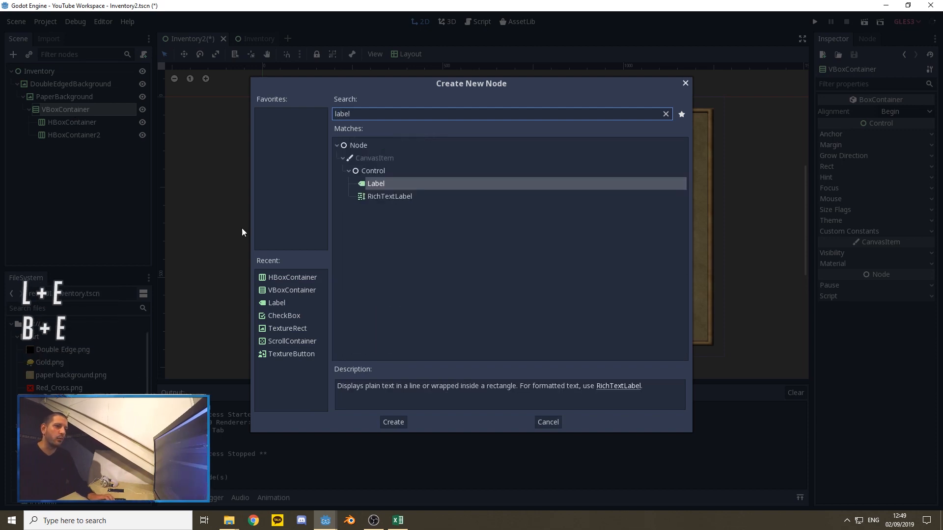
click(392, 422)
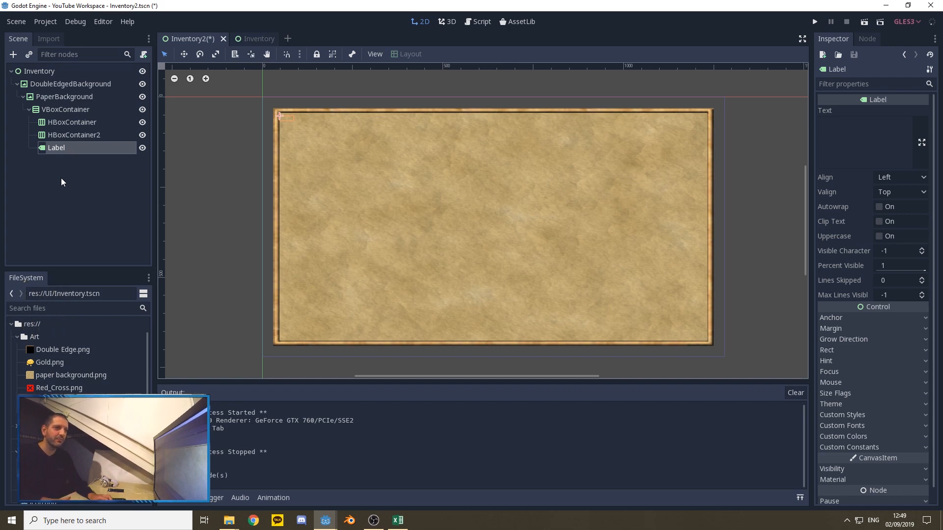
click(60, 148)
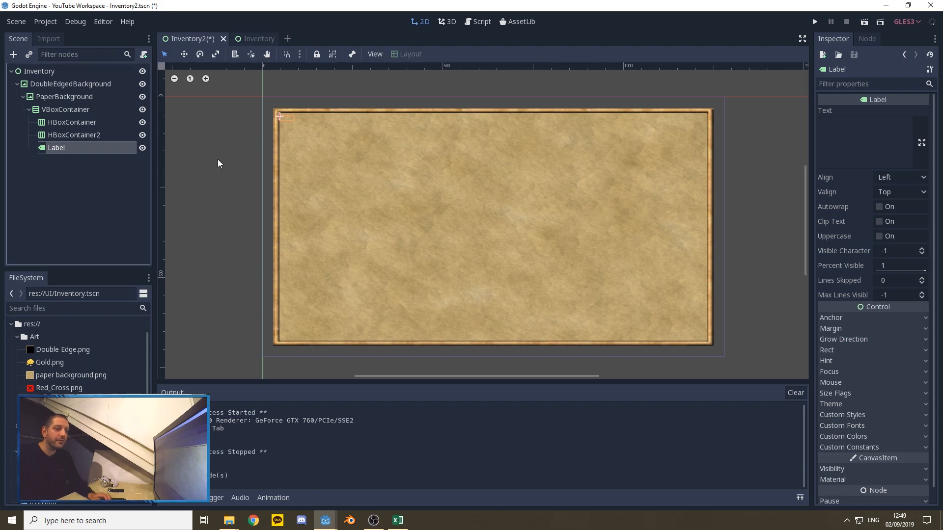
click(828, 349)
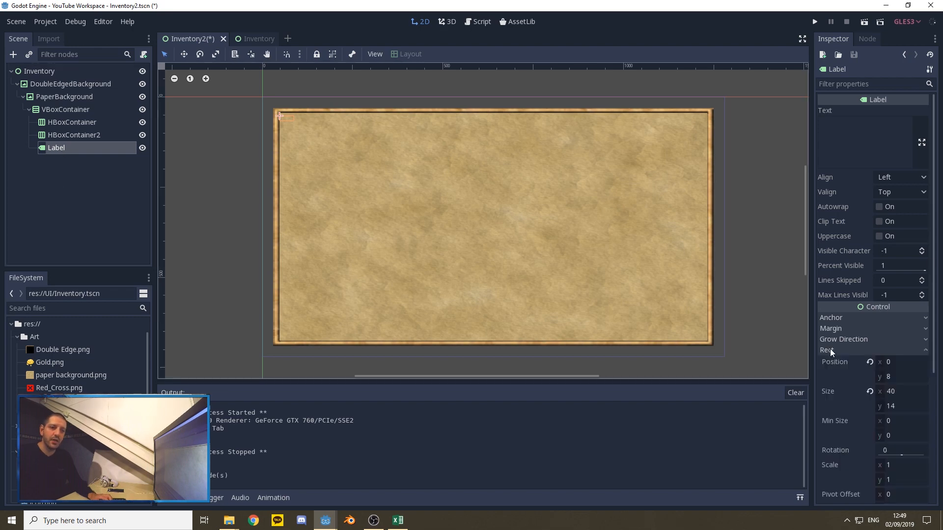
Step: Set the minimum height of the Label under VBoxContainer to 20
scroll(839, 364, down, 2)
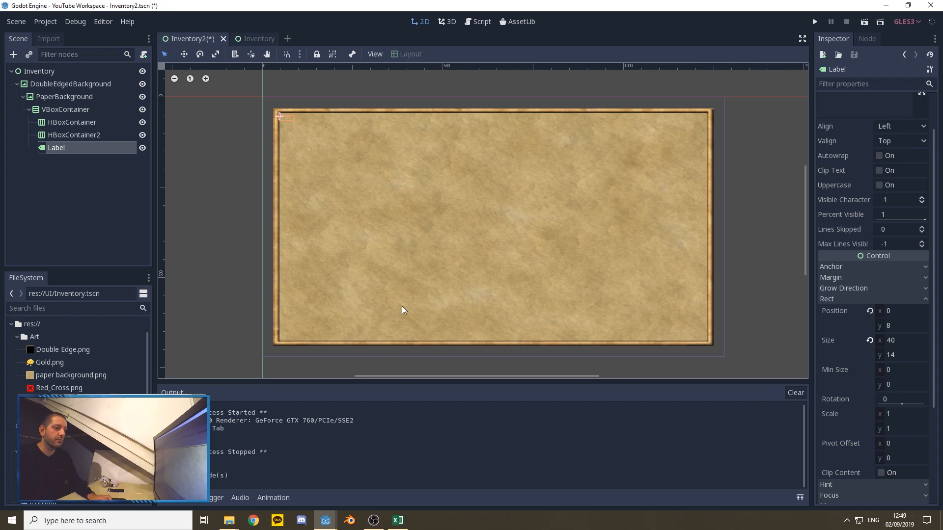
click(882, 385)
text(20)
key(Return)
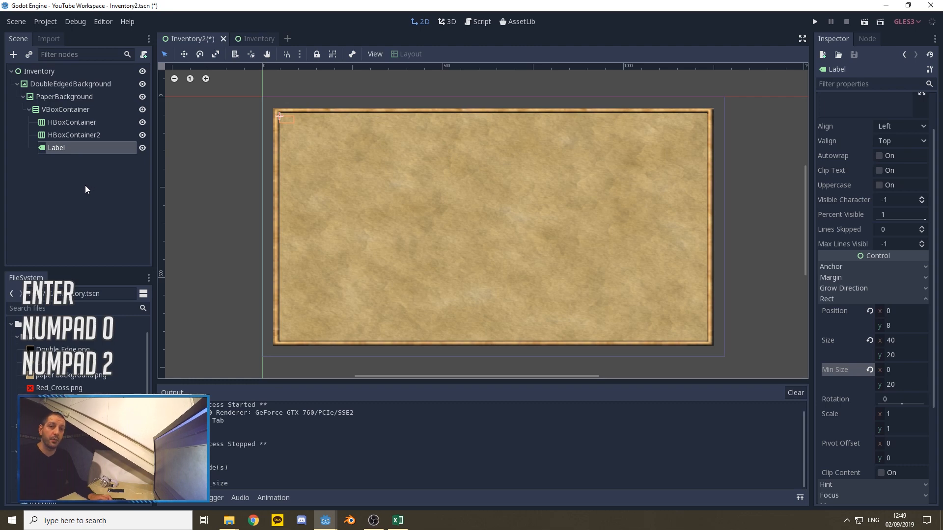
Step: Rename HBoxContainer as Header and HBoxContainer2 as MainElements
right_click(64, 122)
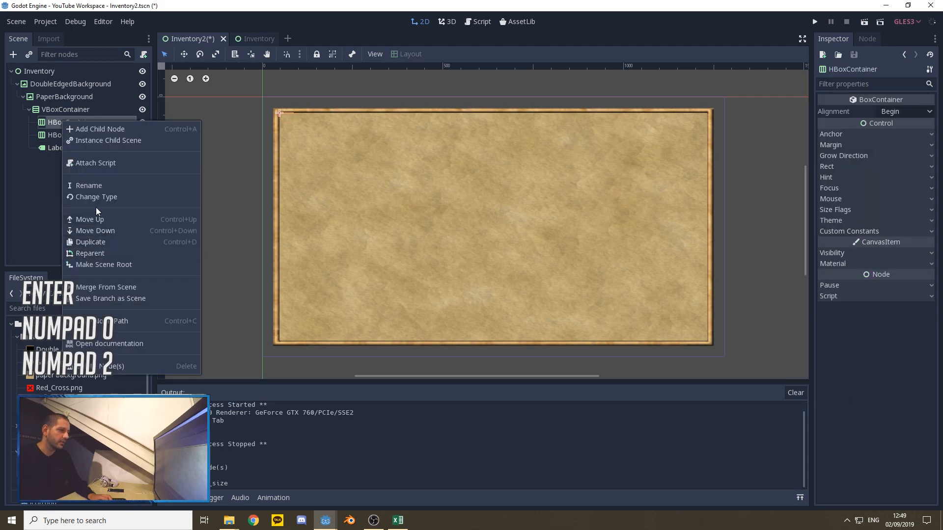
click(89, 183)
text(Header)
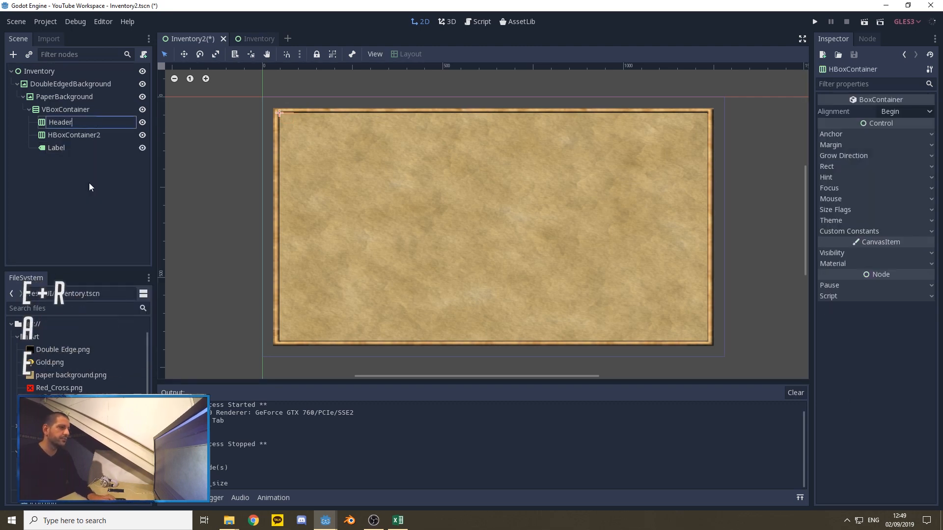
right_click(81, 135)
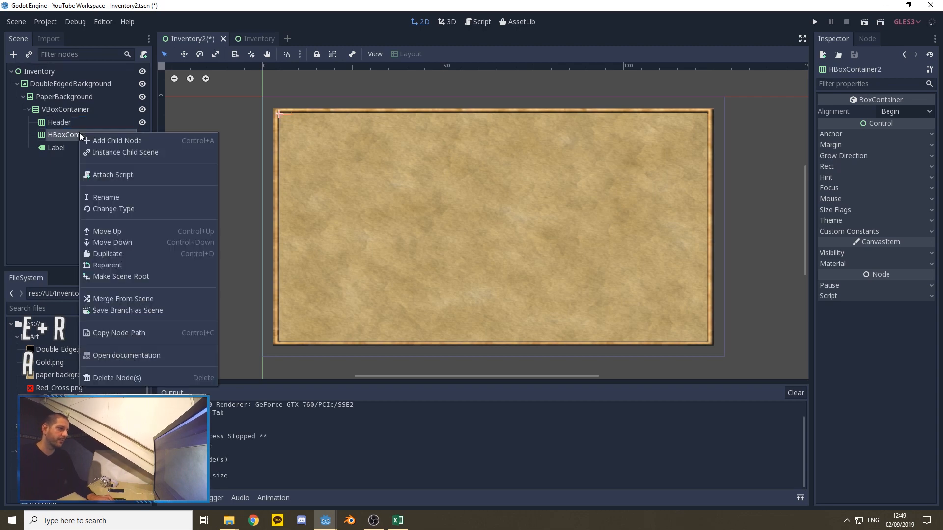
click(108, 195)
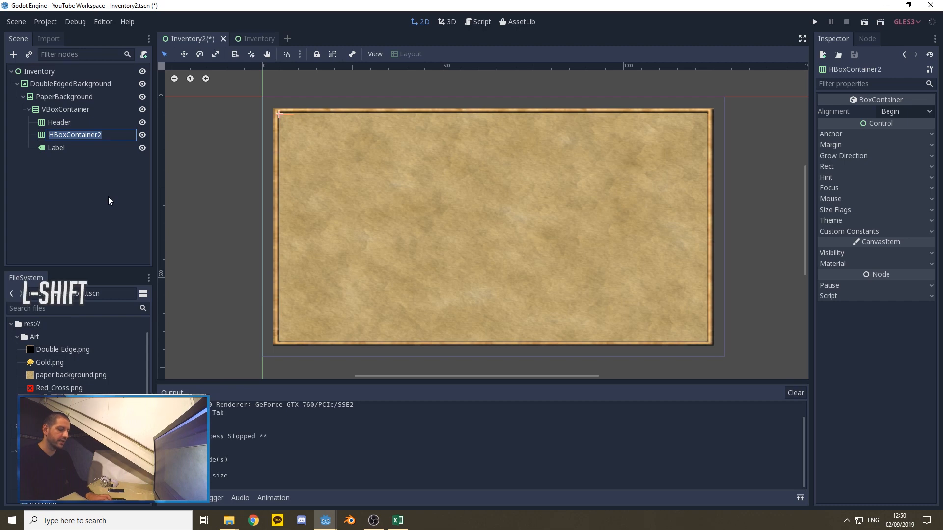
text(MainElements)
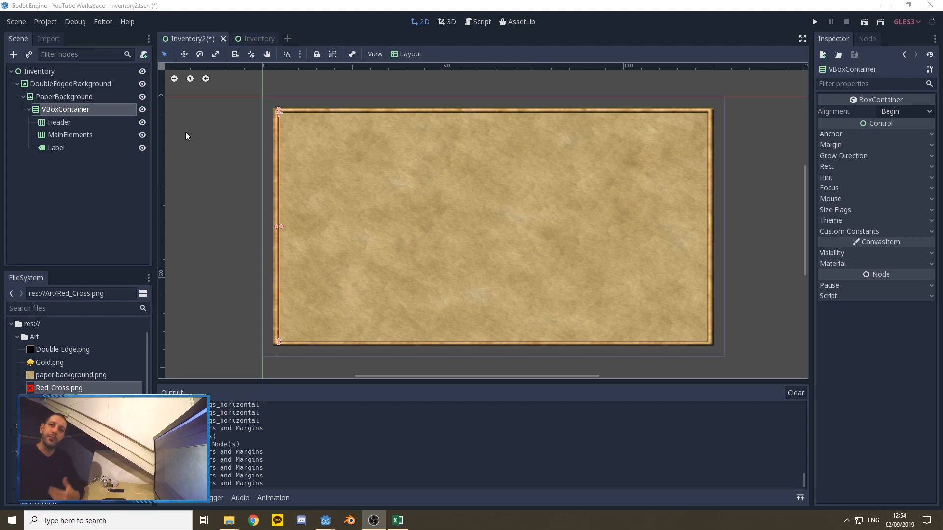
Step: Apply the Full Rect layout to VBoxContainer so it fills PaperBackground
click(411, 54)
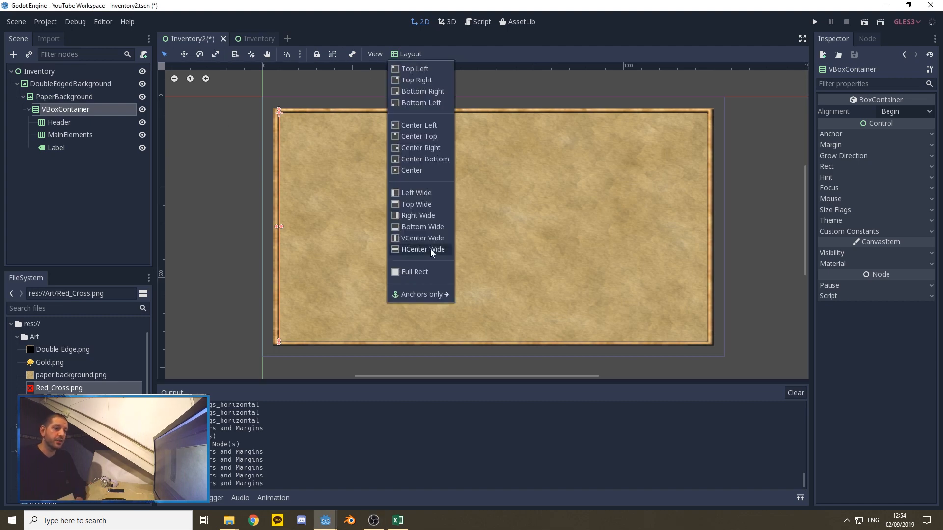
click(417, 271)
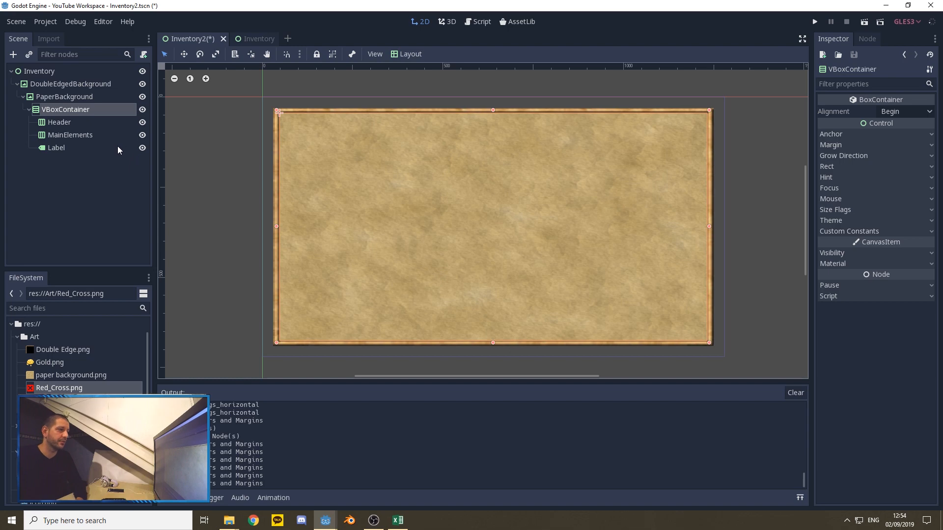
Step: Add a Label child node to Header
click(63, 122)
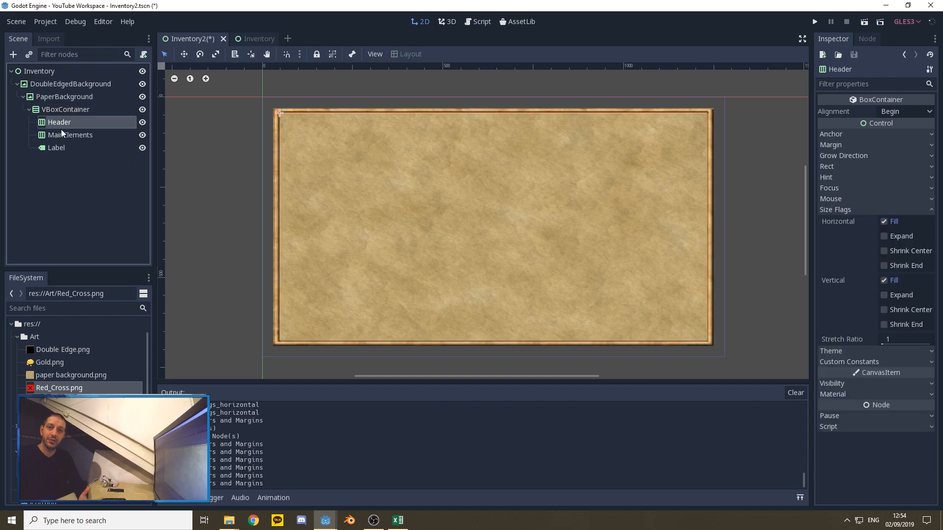
right_click(59, 125)
click(91, 135)
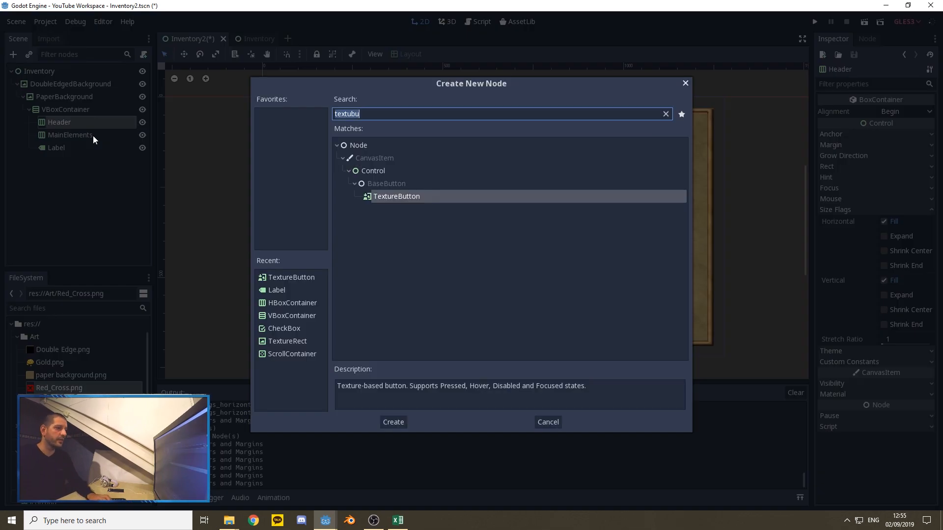
text(label)
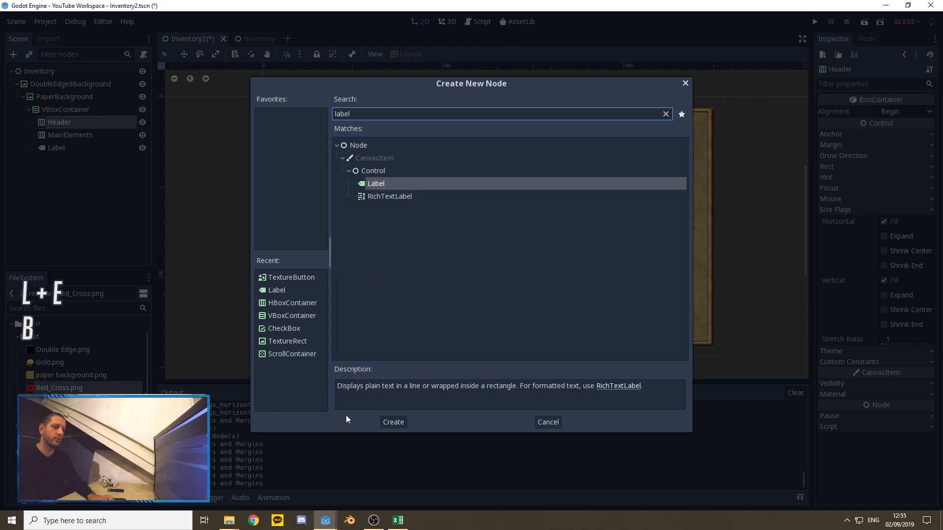
click(393, 422)
Step: Rename the Label inside Header as MenuTitle
click(59, 122)
right_click(65, 132)
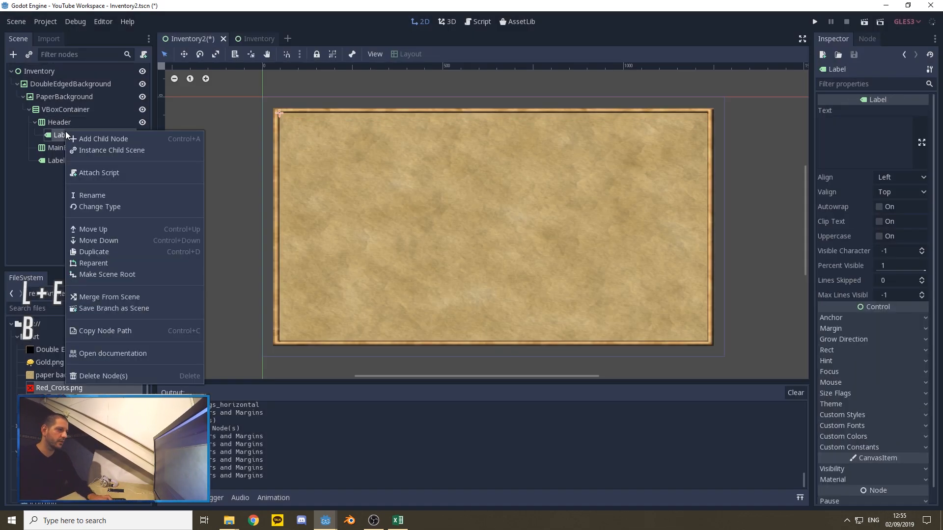
click(93, 195)
text(M)
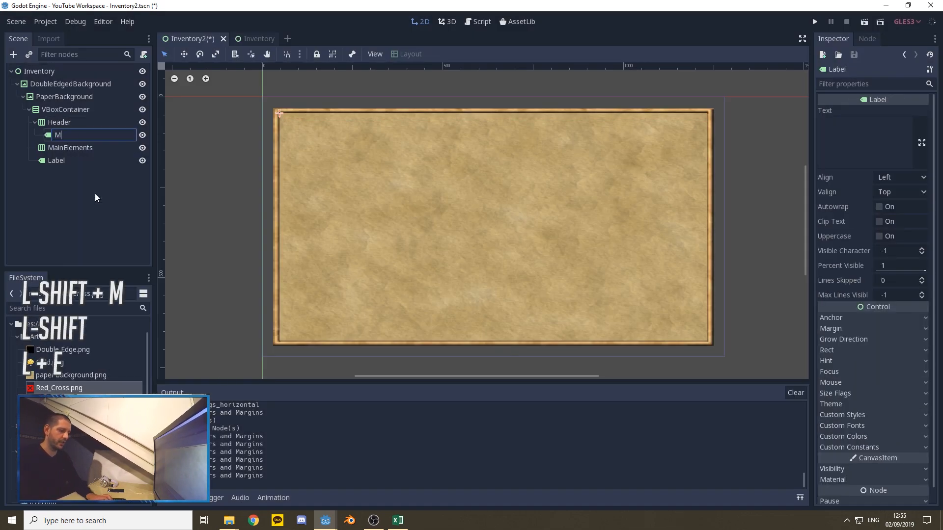
text(enuTitle)
key(Return)
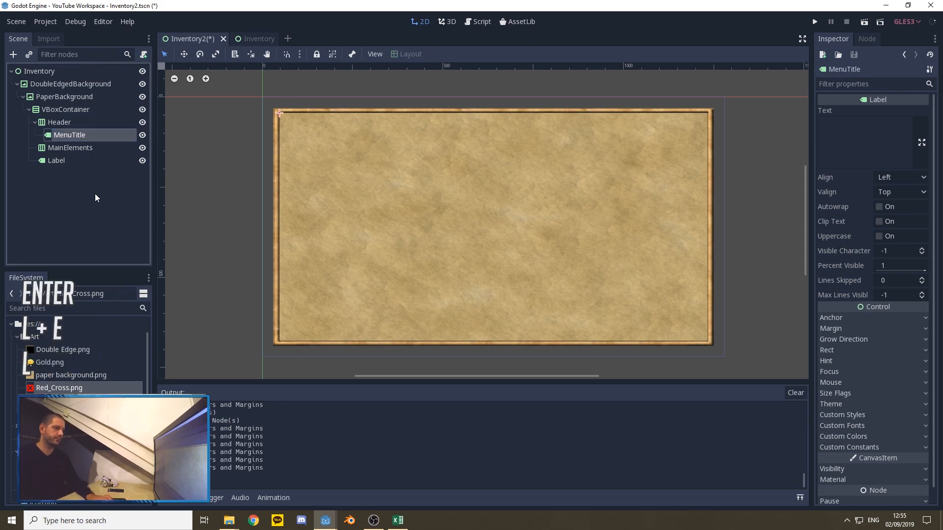
Step: Add a TextureButton child node to Header
right_click(50, 121)
click(74, 131)
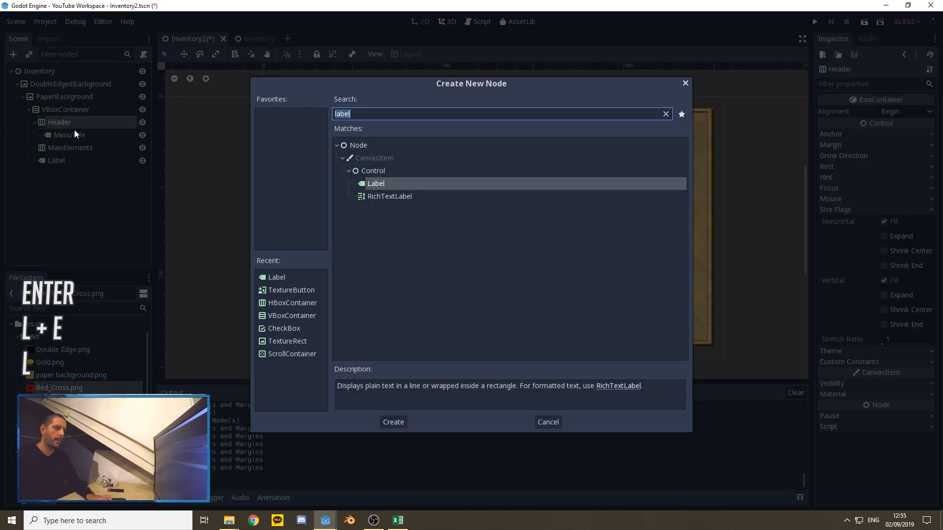
text(Textub)
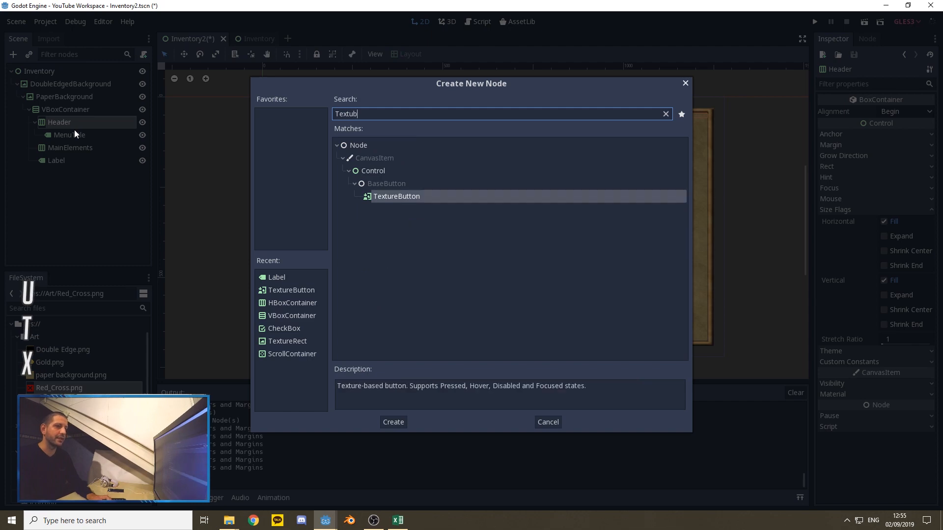
click(394, 422)
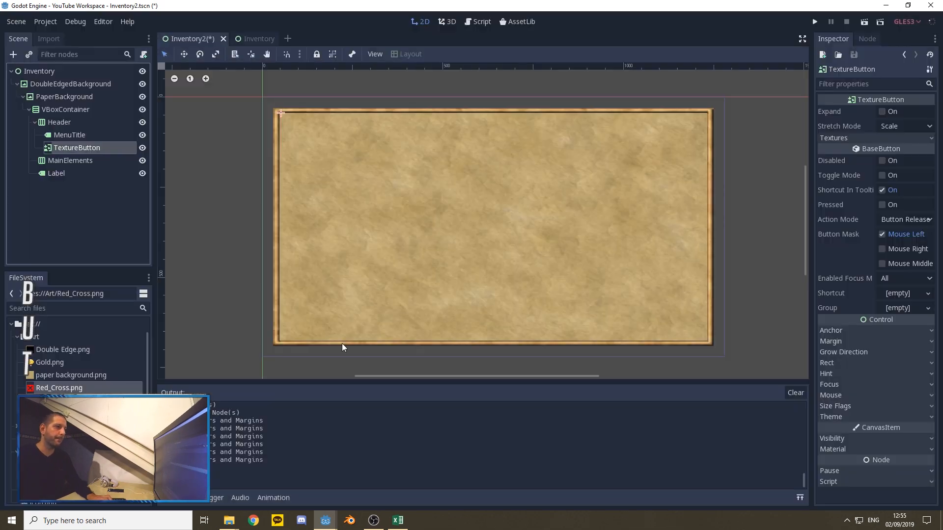
Step: Rename the TextureButton inside Header as ExitButton
right_click(78, 155)
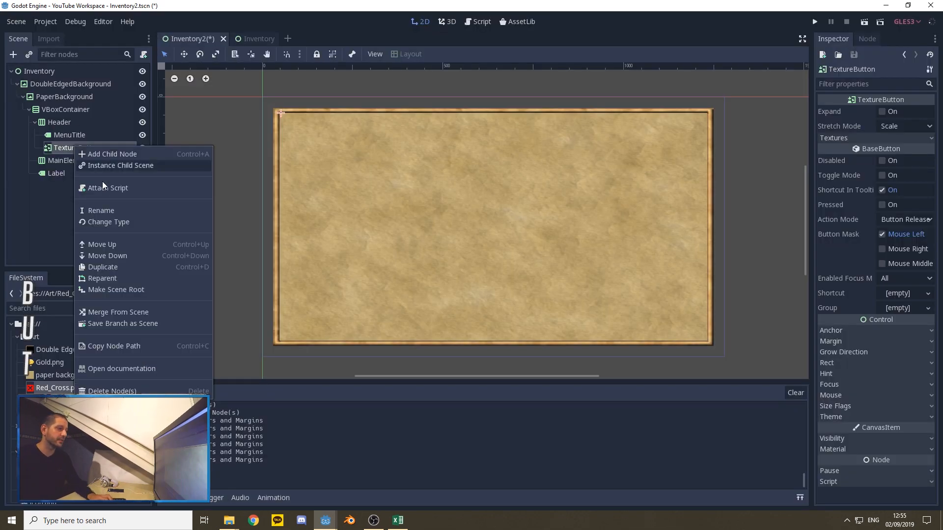
click(96, 211)
text(ExitButton)
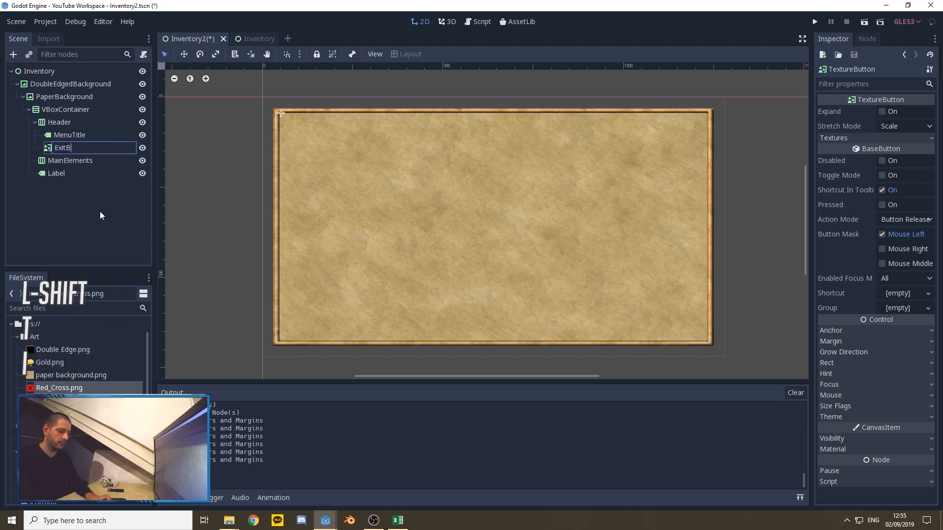
key(Return)
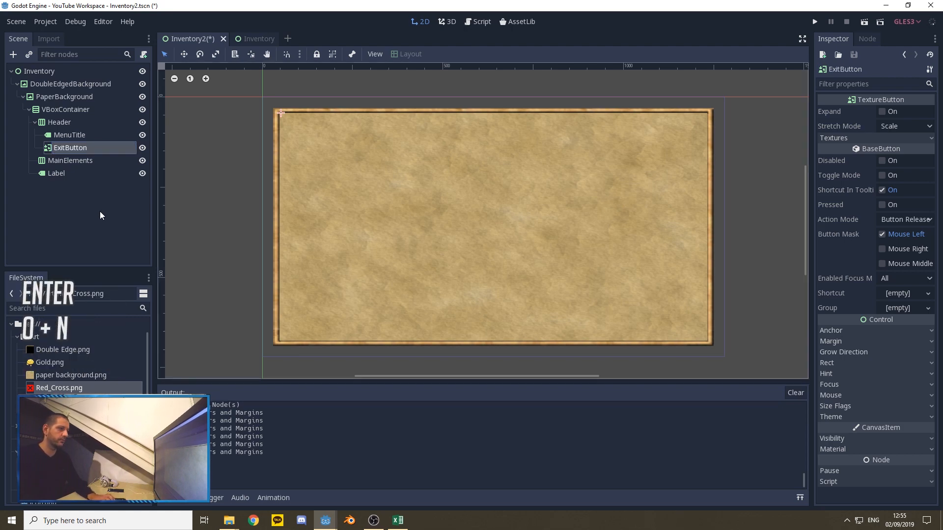
Step: Assign a new DynamicFont as MenuTitle's custom font
click(70, 136)
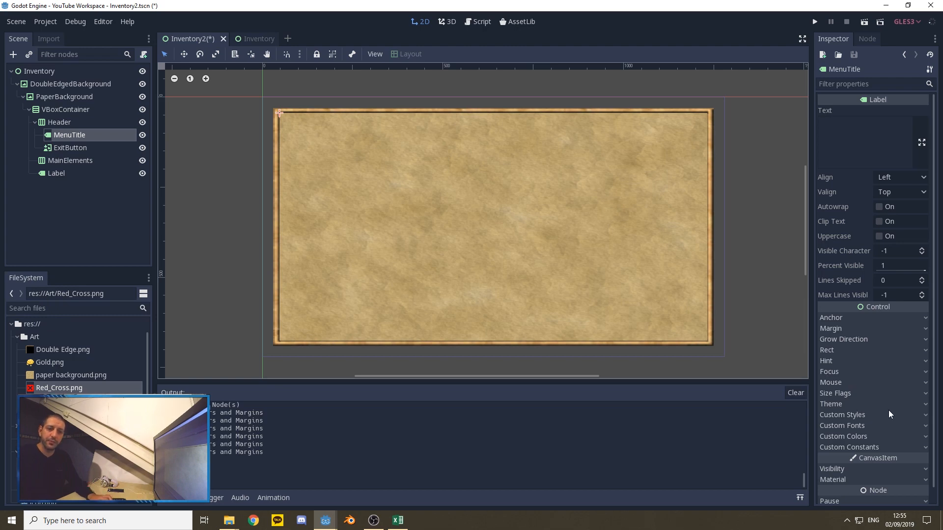
click(866, 426)
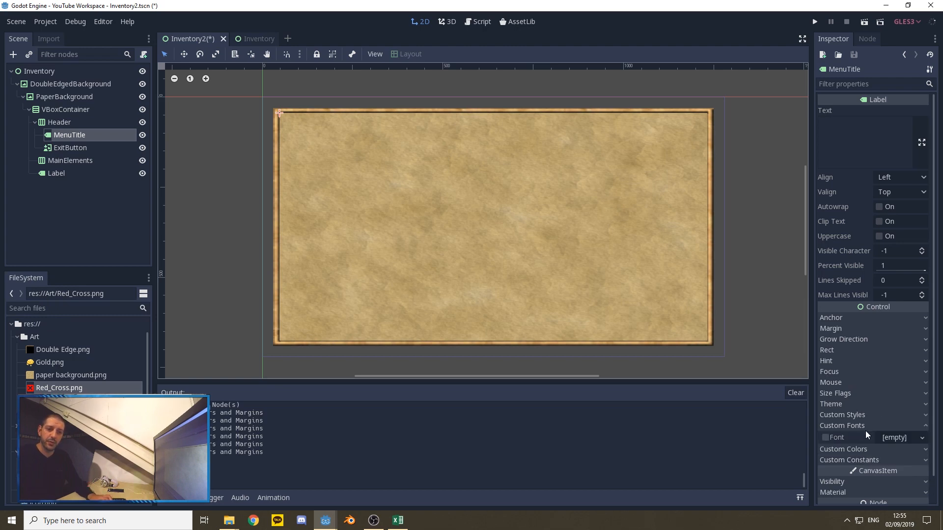
click(901, 437)
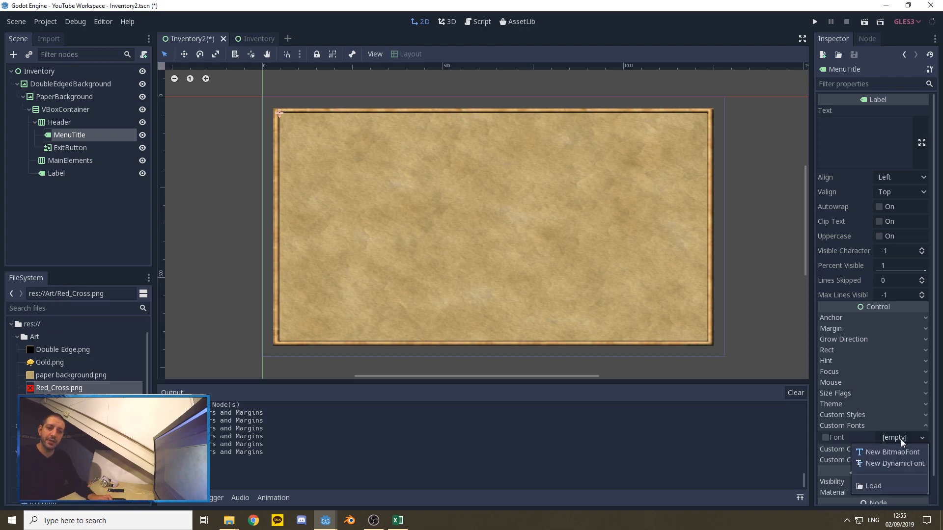
click(884, 465)
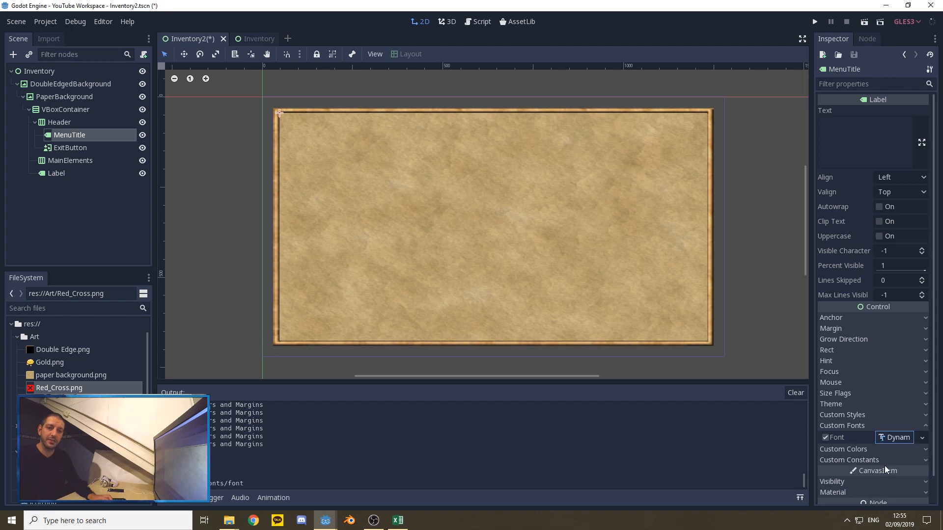
Step: Load Xolonium-Regular.ttf from the Font folder as the font data of MenuTitle's DynamicFont
click(894, 438)
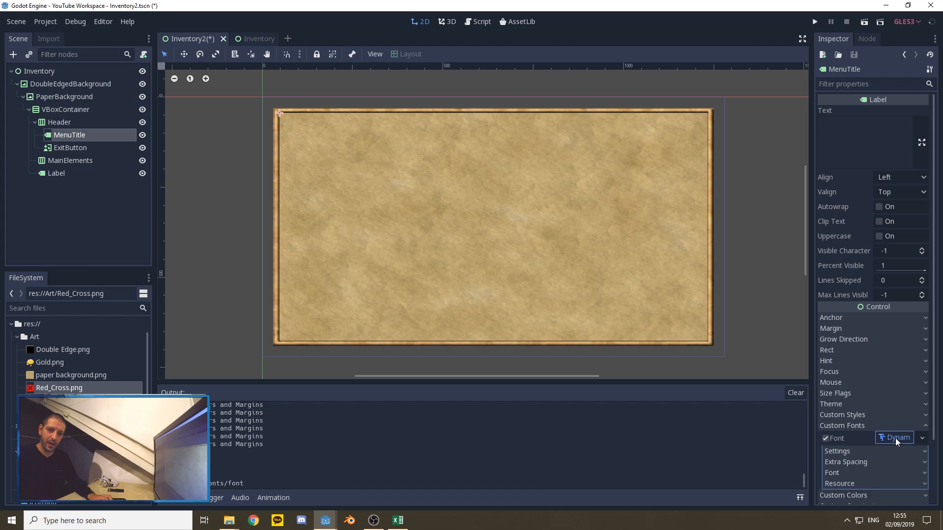
click(838, 473)
scroll(880, 447, down, 1)
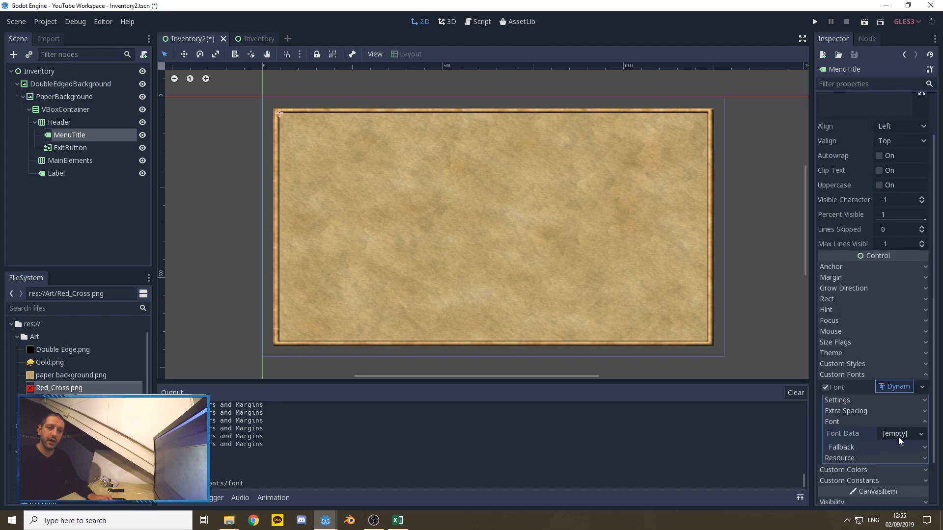
click(896, 436)
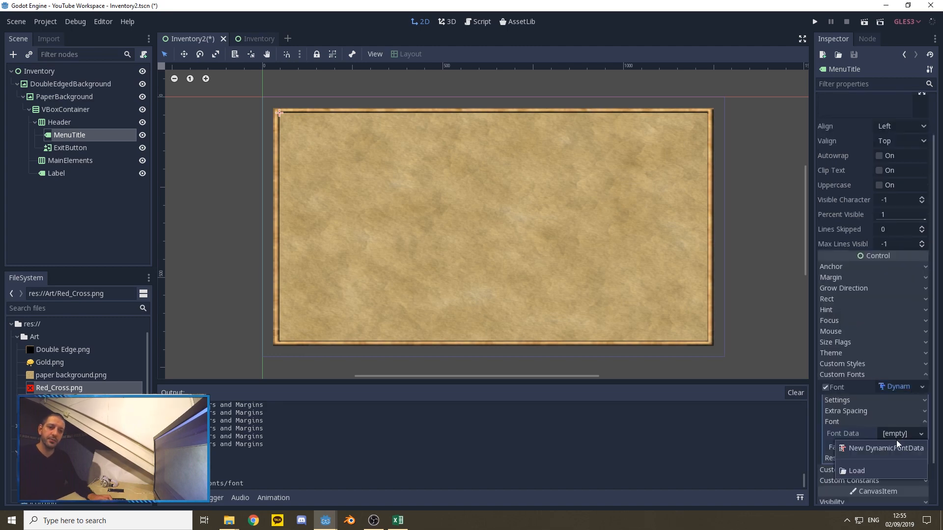
click(868, 471)
double_click(326, 132)
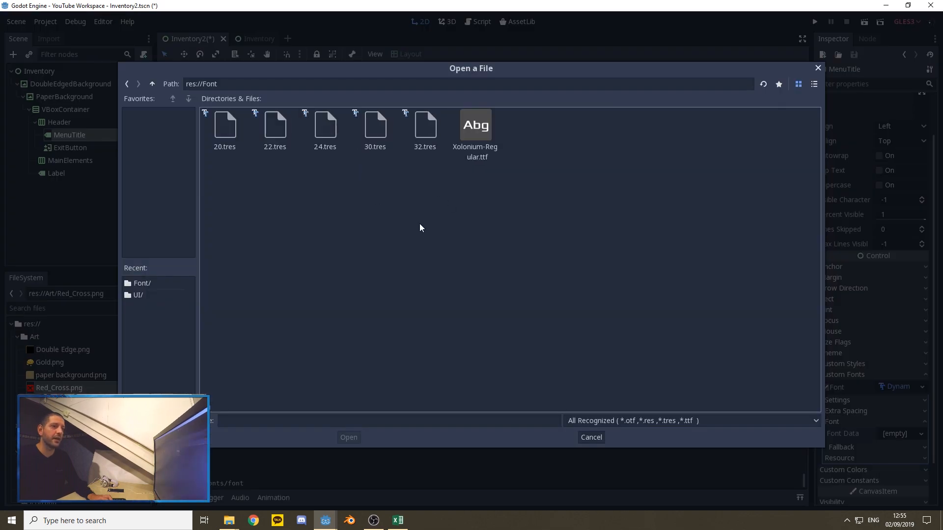
click(474, 134)
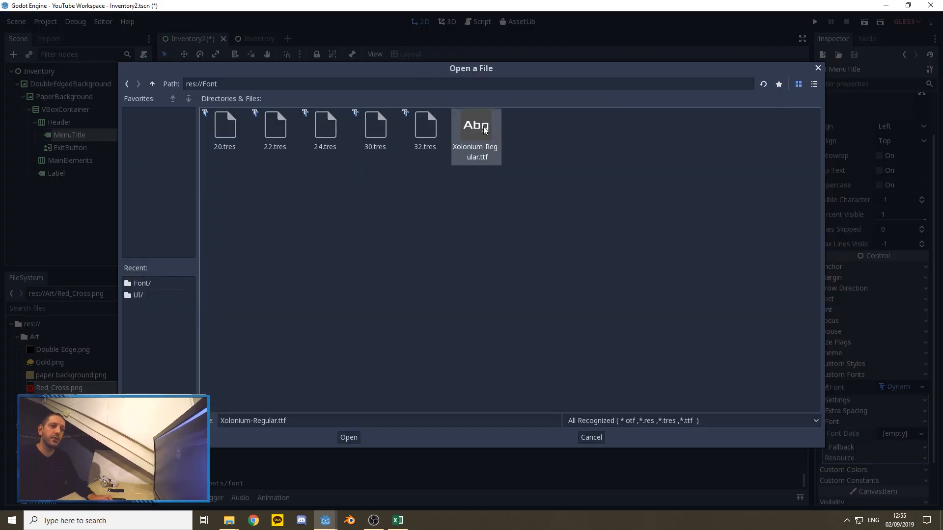
double_click(483, 125)
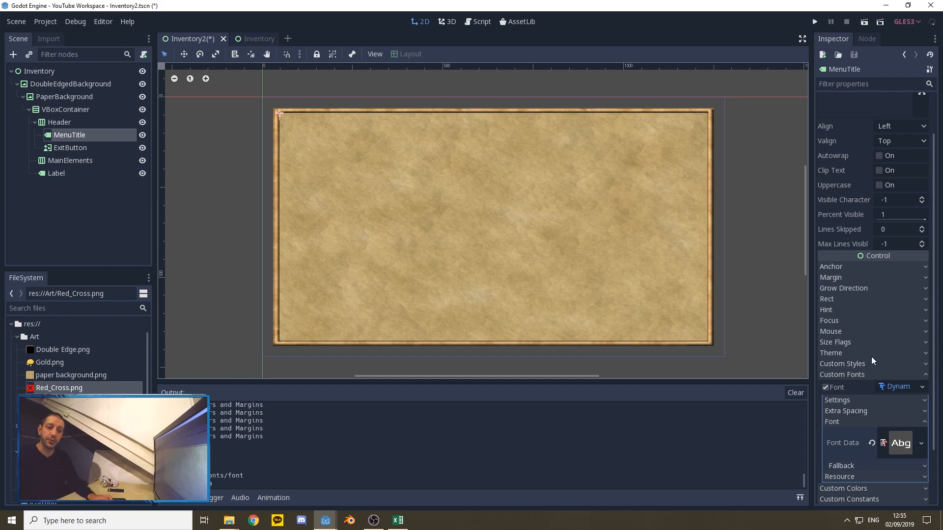
Step: Set MenuTitle's custom font size to 32 and collapse the font properties
click(856, 400)
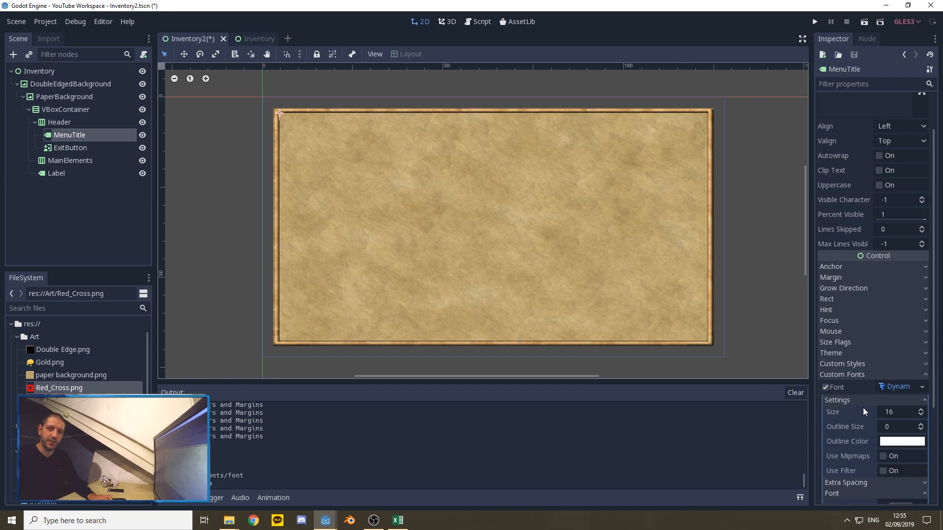
click(899, 412)
text(32)
key(Return)
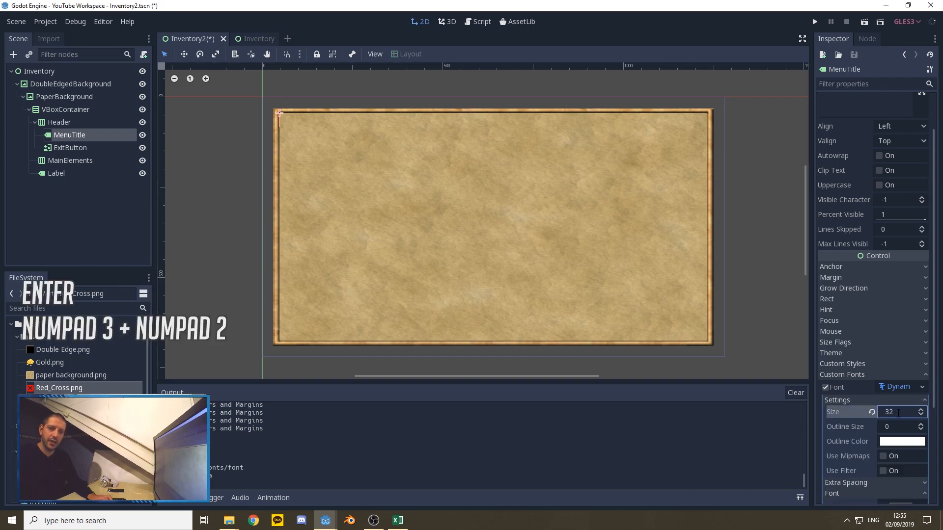
click(850, 398)
click(844, 376)
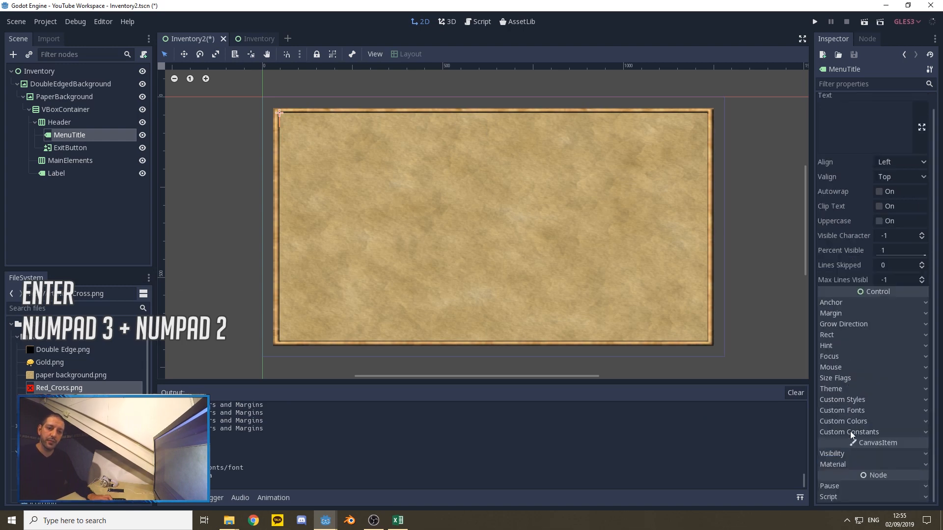
Step: Override MenuTitle's font color with a dark grey of red 40, green 40 and blue 40
click(845, 419)
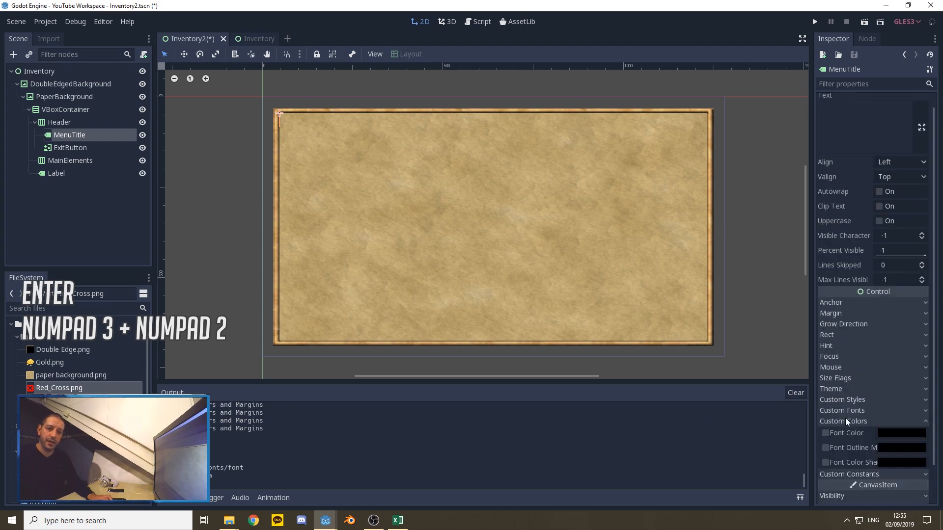
click(901, 432)
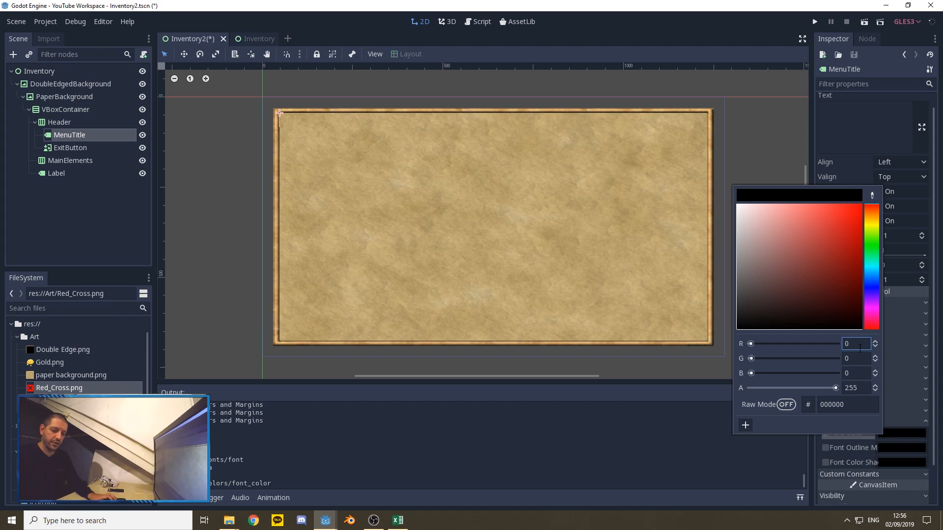
key(BackSpace)
text(40)
key(Tab)
text(40)
key(Tab)
text(40)
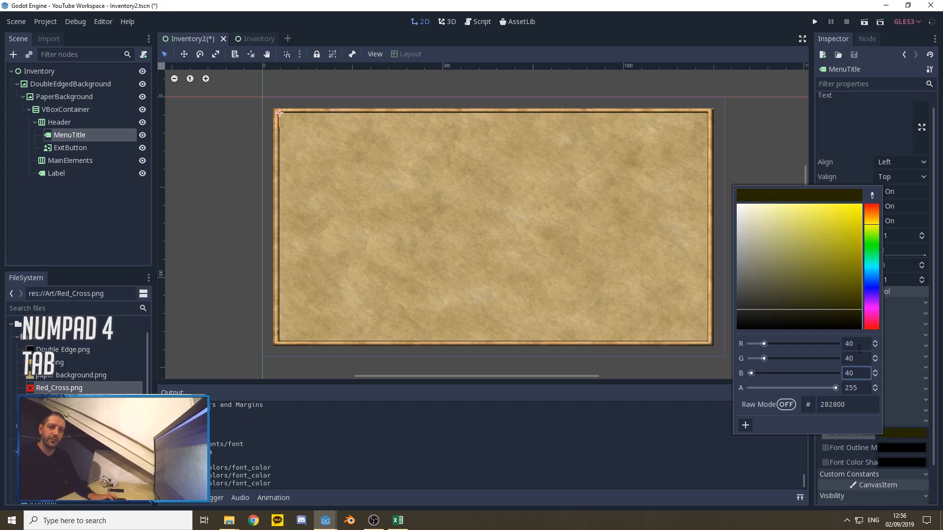
key(Tab)
click(750, 149)
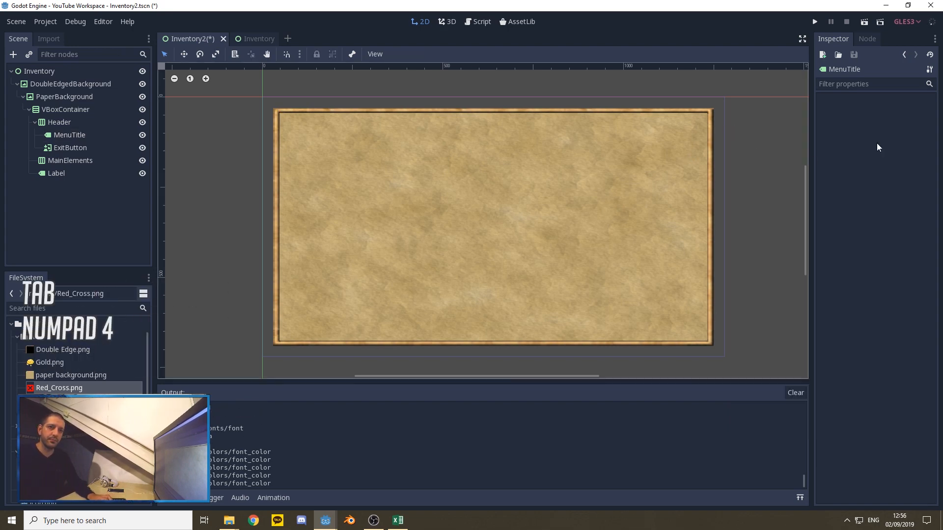
Step: Set MenuTitle's text to "Inventory" with one leading space to offset it from the border
click(859, 143)
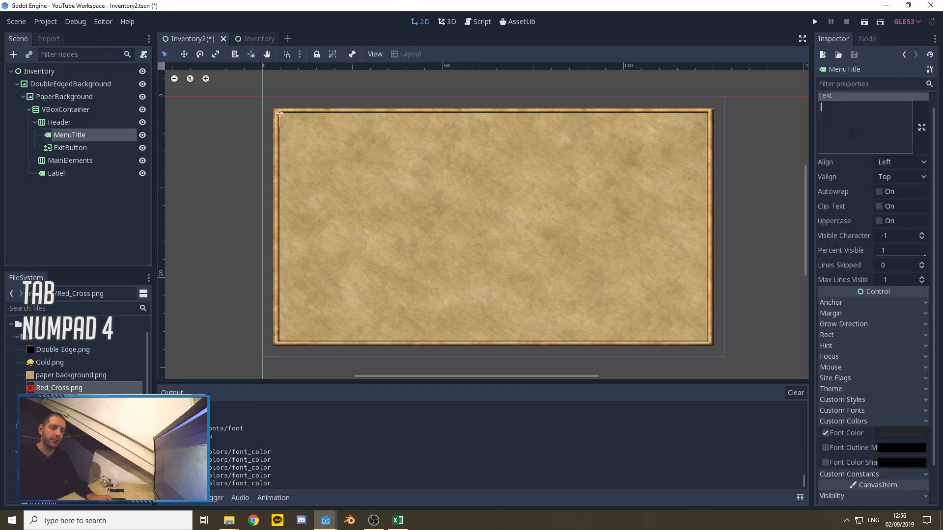
text(Inventory)
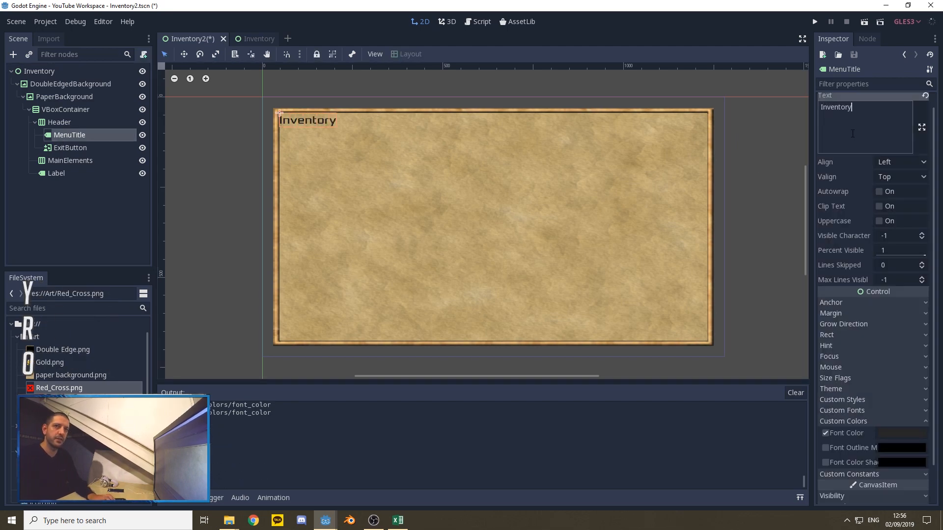
click(819, 107)
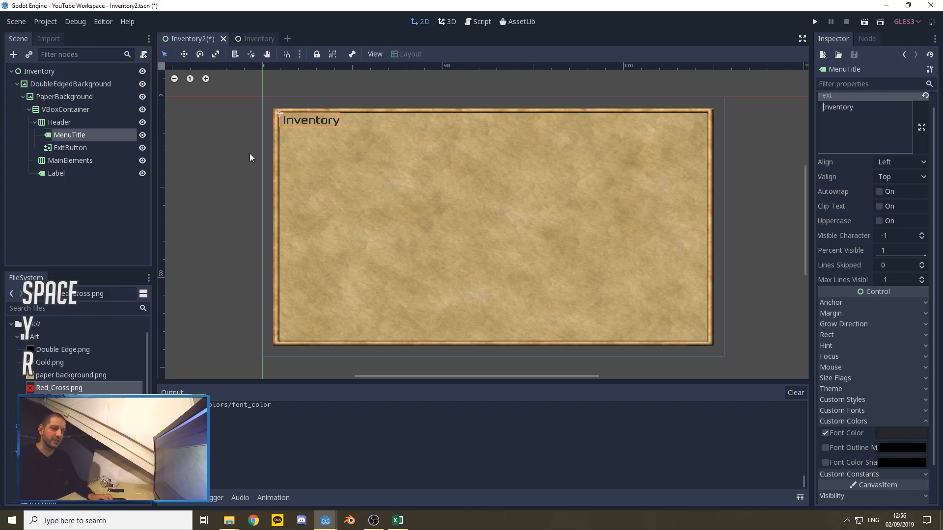
Step: Set ExitButton's minimum size to 50 by 50
click(72, 148)
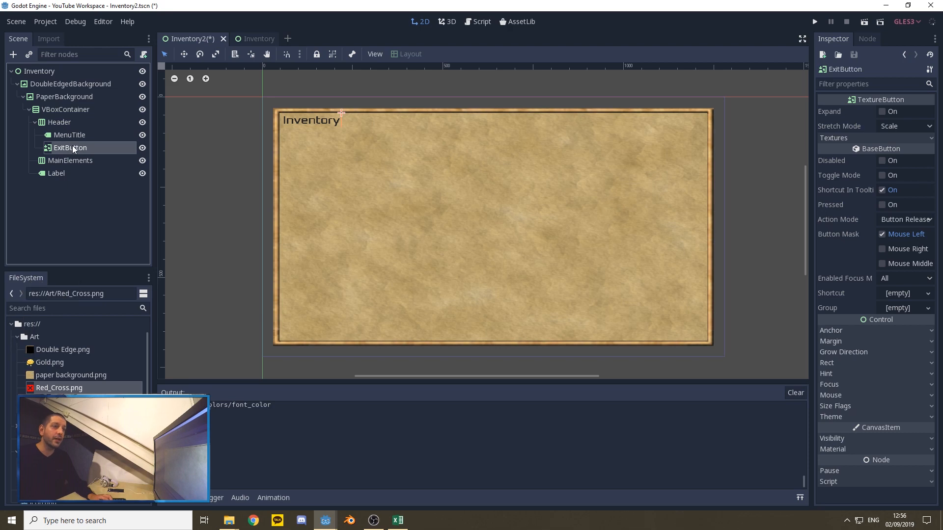
click(835, 364)
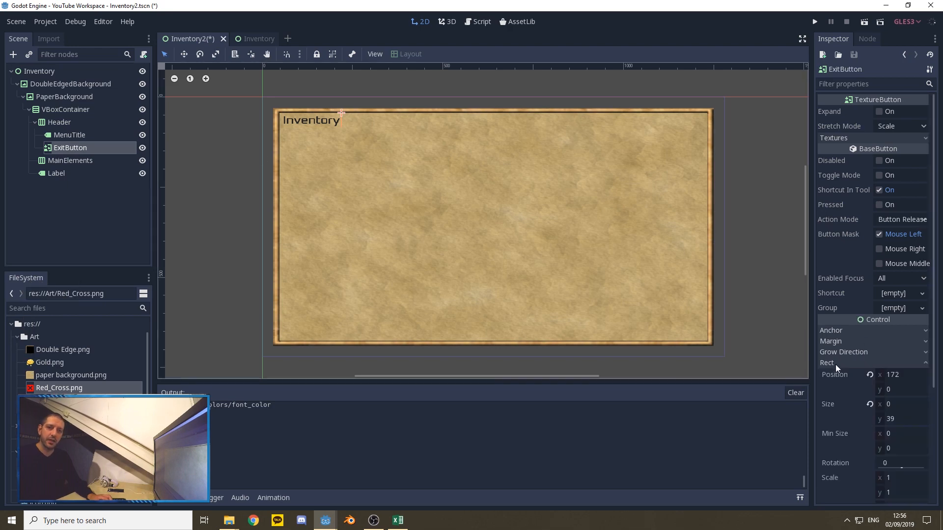
click(885, 435)
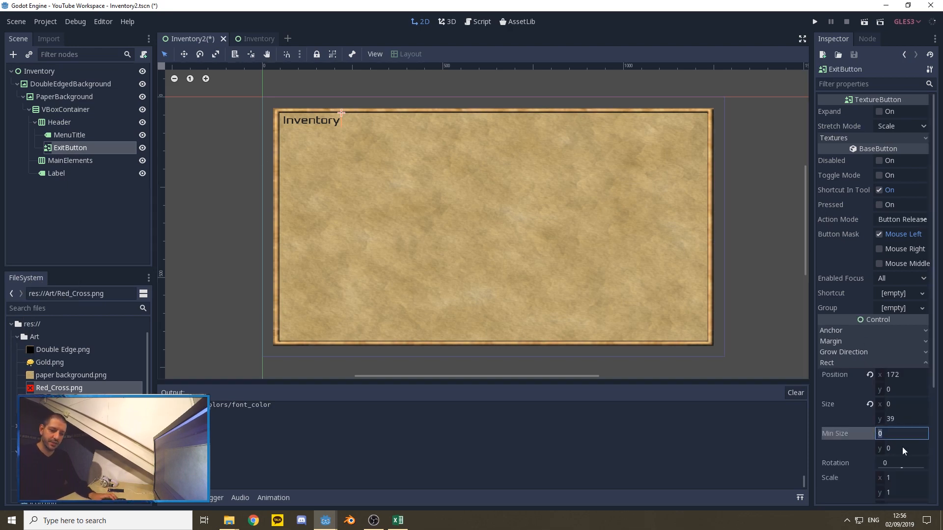
text(50)
key(Tab)
text(50)
key(Tab)
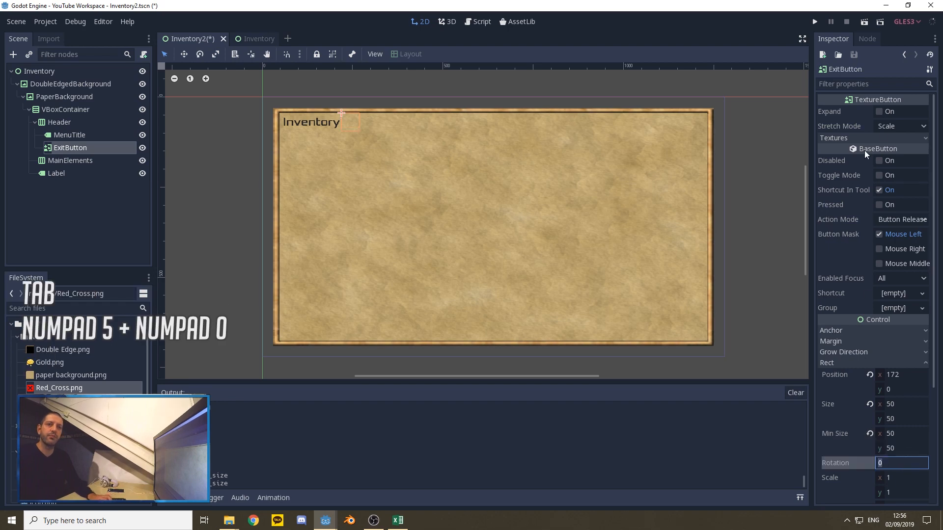
Step: Enable Expand on ExitButton and assign Red_Cross.png as its Normal texture
click(879, 112)
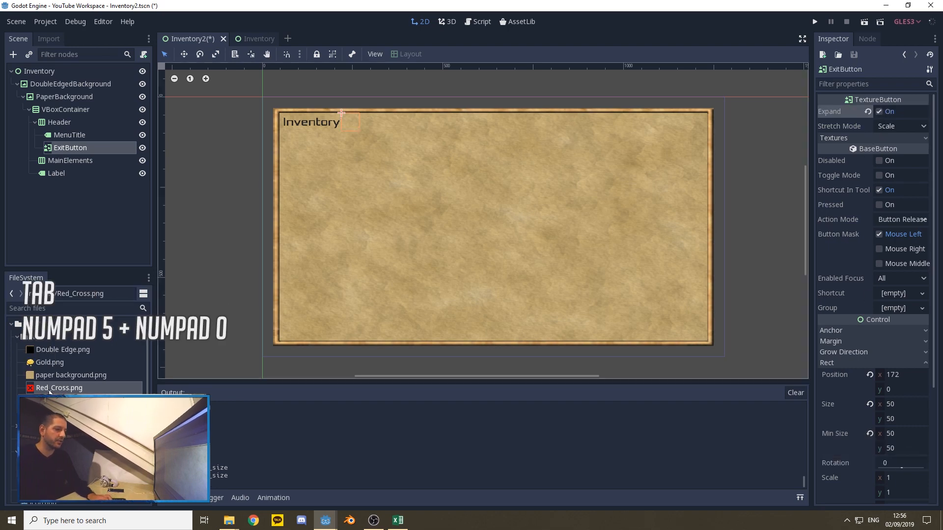
click(857, 138)
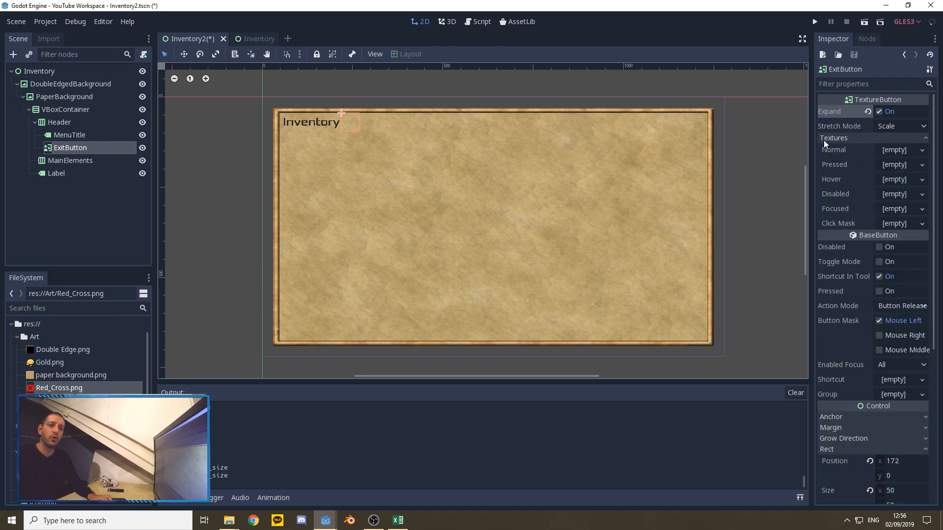
drag(54, 388, 897, 149)
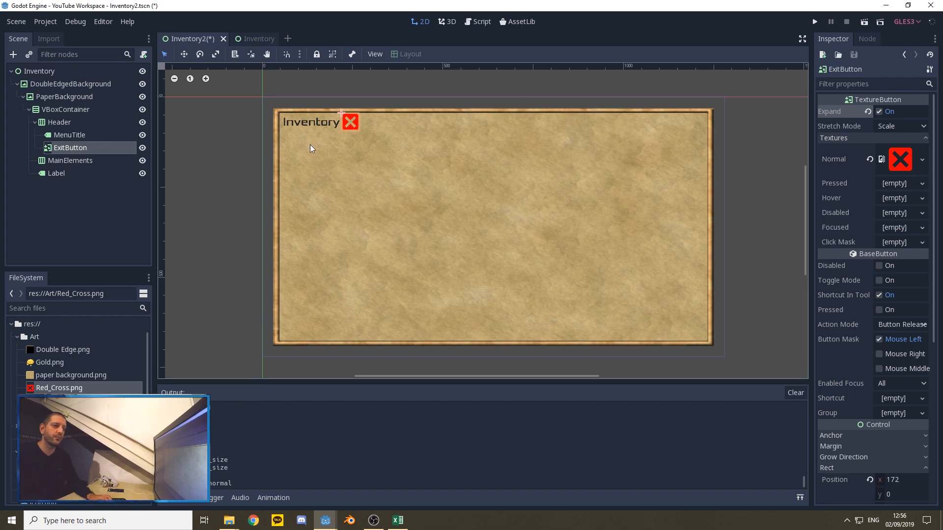
Step: Enable the horizontal Expand size flag on MenuTitle so ExitButton moves to the far end of the header
click(309, 121)
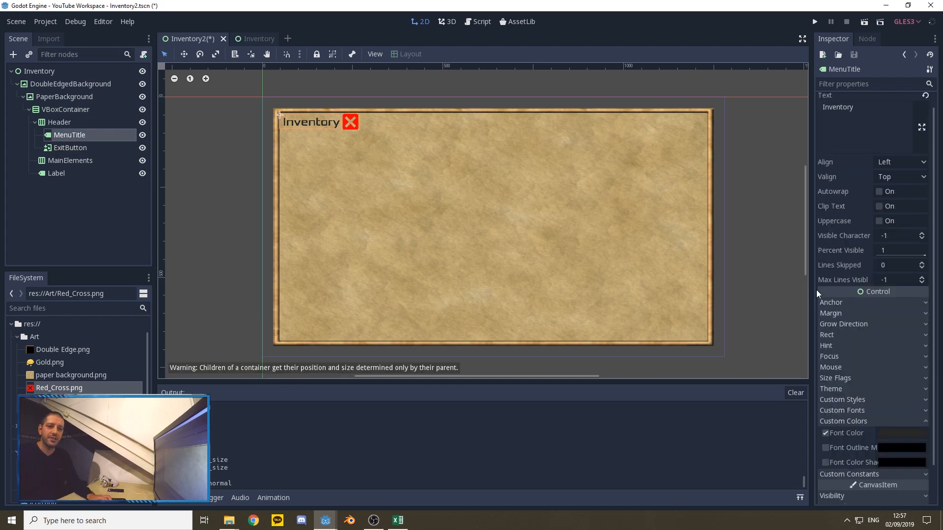
click(859, 421)
click(847, 378)
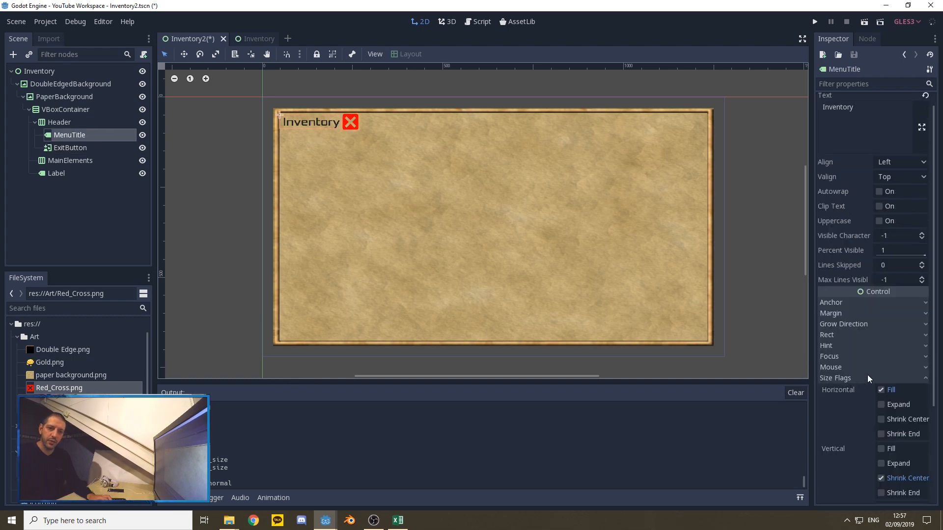
scroll(867, 375, down, 3)
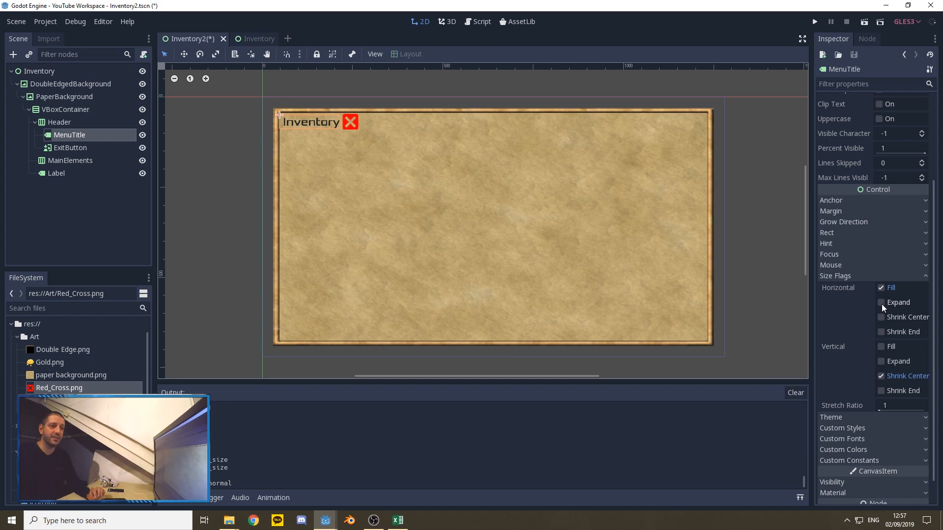
click(880, 302)
click(879, 303)
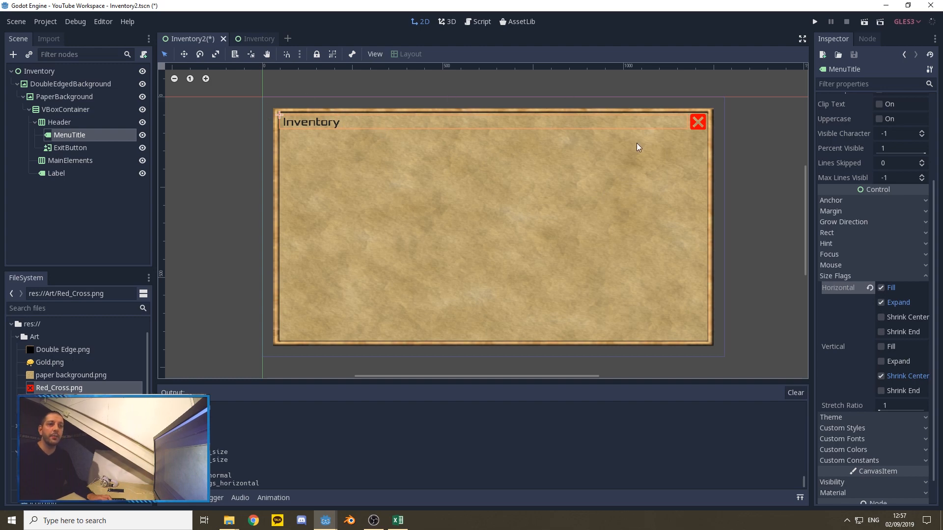
Step: Try shrinking the root Inventory control to test how its contents adapt, and undo the resize
click(724, 127)
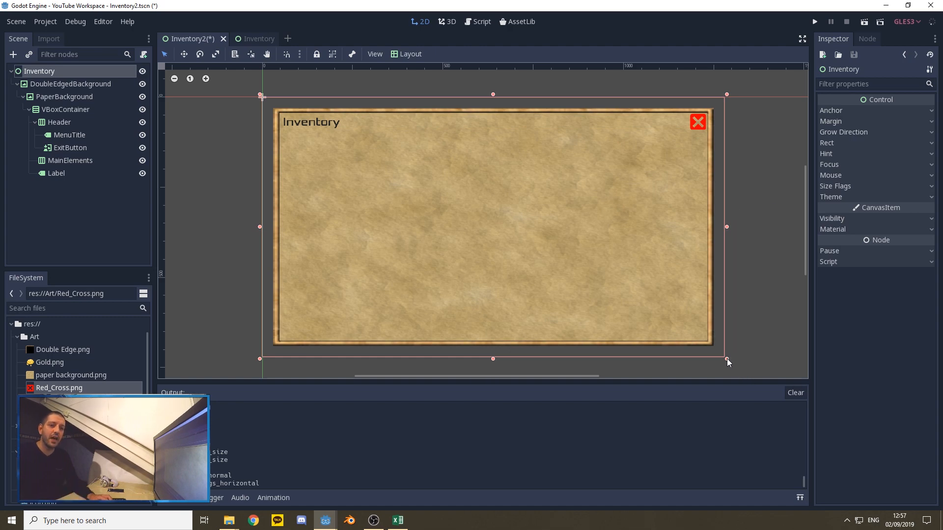
drag(726, 360, 704, 352)
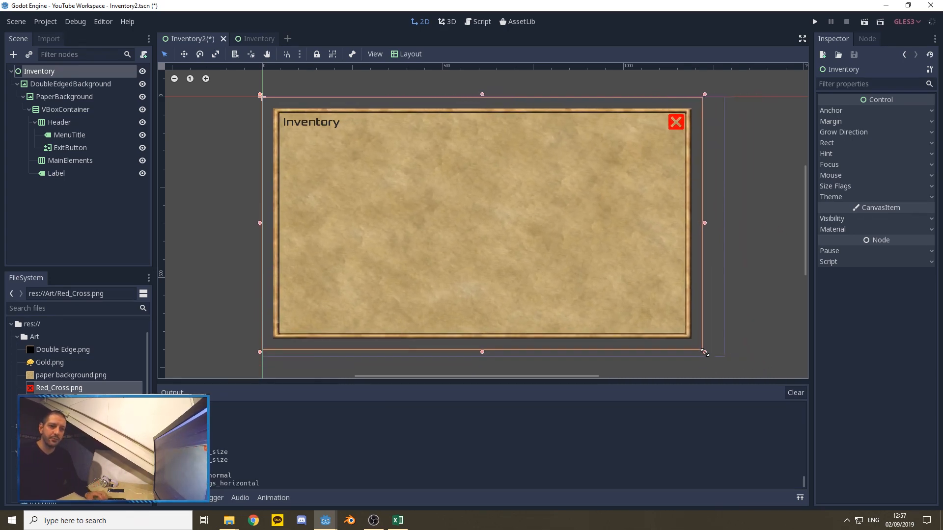
key(ctrl+z)
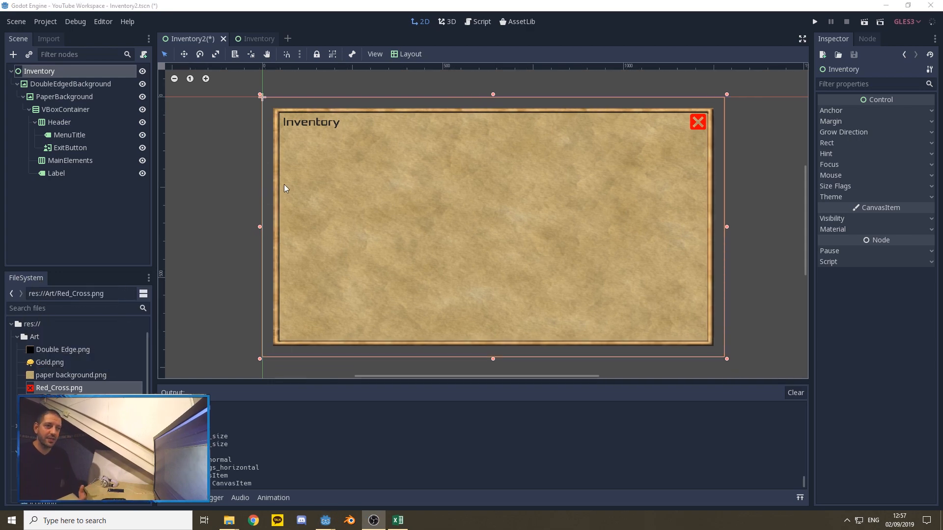
Step: Enable the vertical Expand size flag on MainElements and check the placement of the spacer Label below it
click(58, 173)
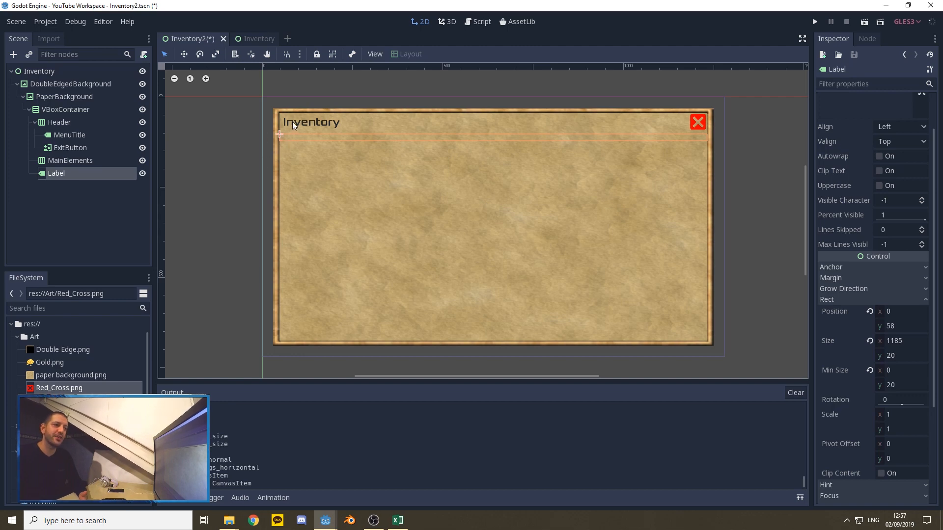
click(66, 162)
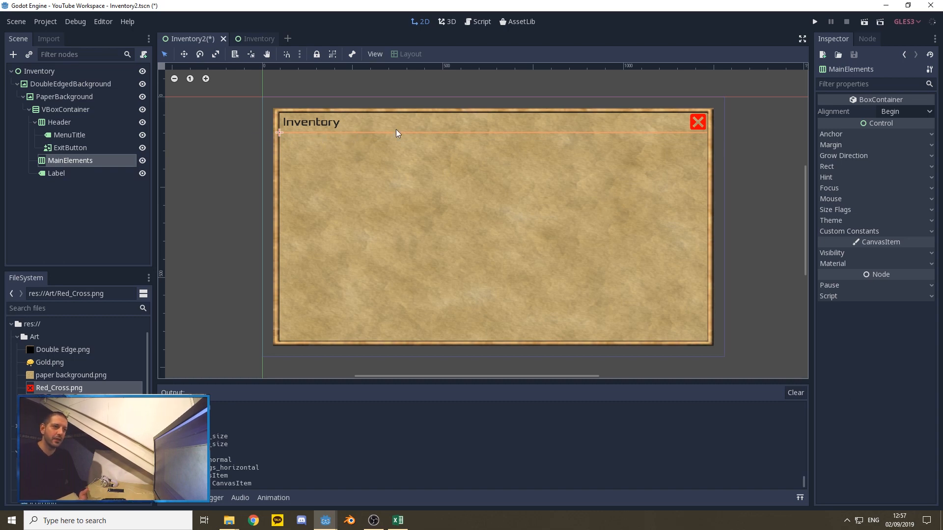
click(845, 209)
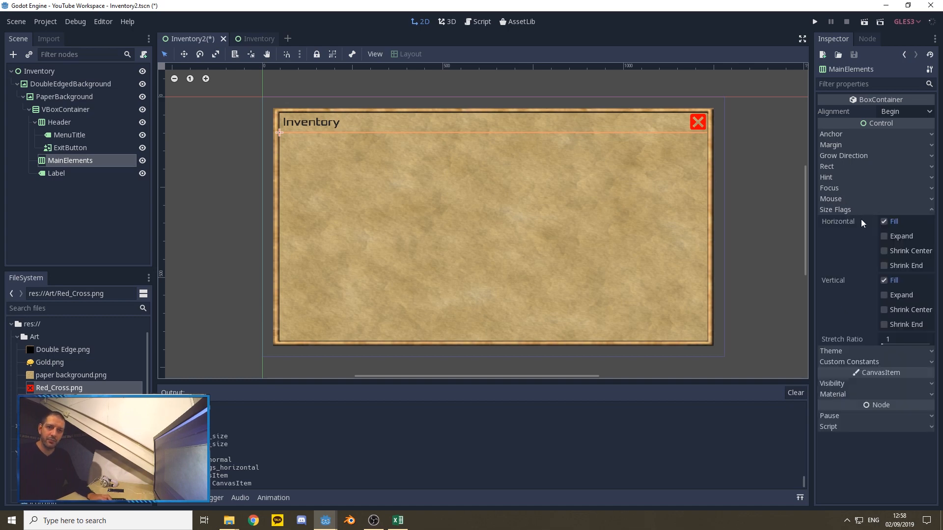
click(884, 296)
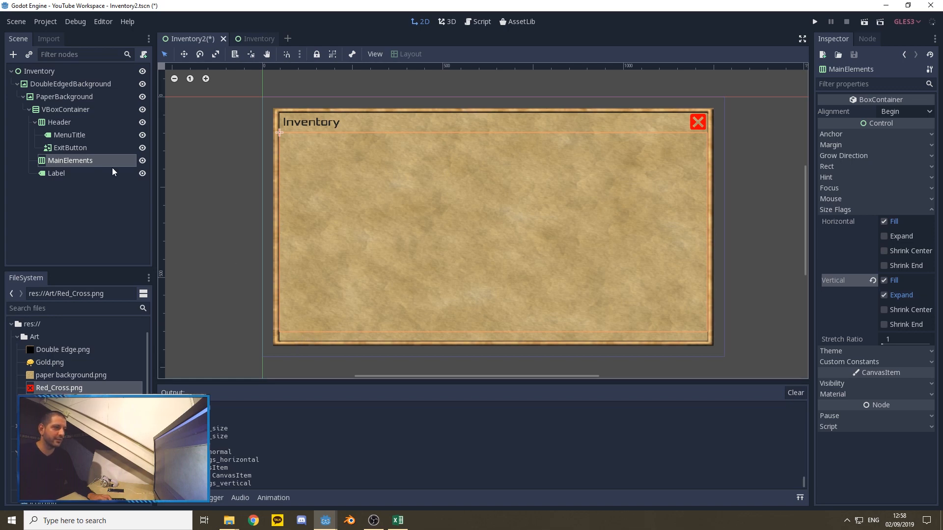
click(53, 173)
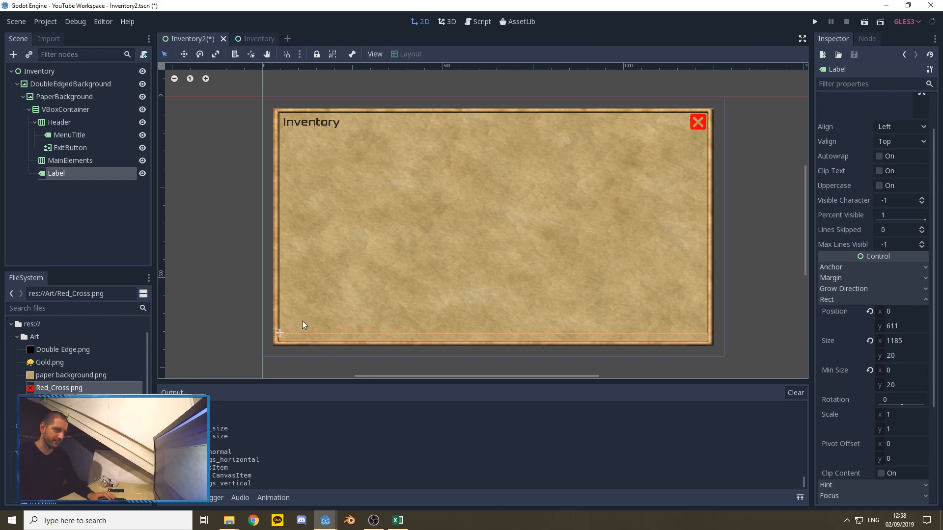
Step: Add a Label node as a child of MainElements and duplicate it
click(70, 164)
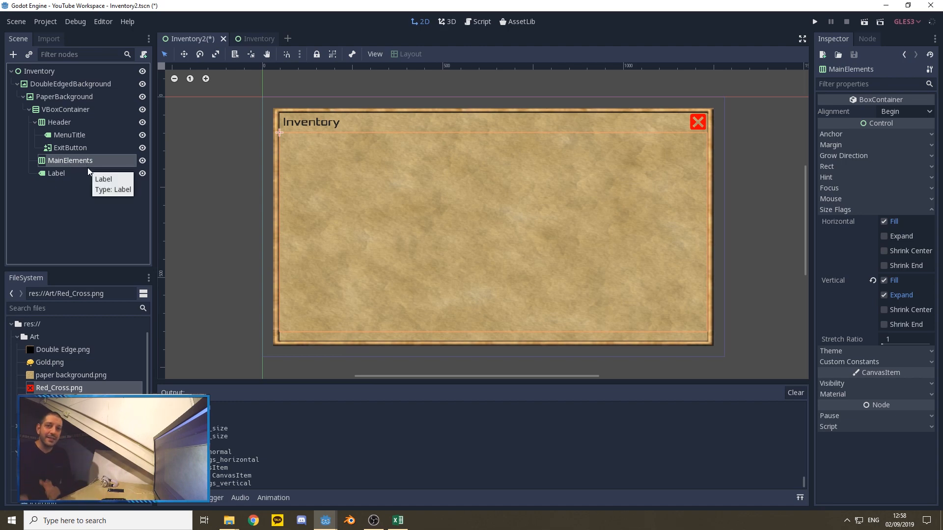
right_click(61, 161)
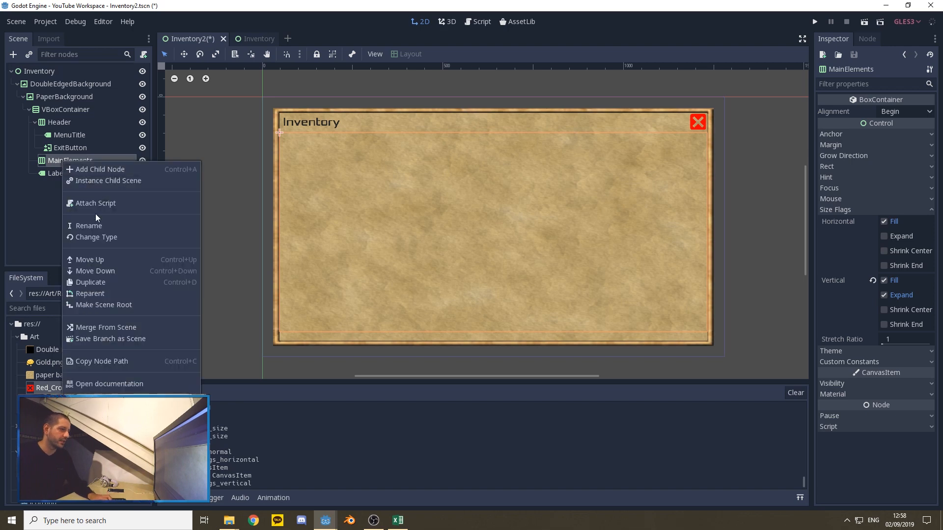
key(ctrl+a)
text(lab)
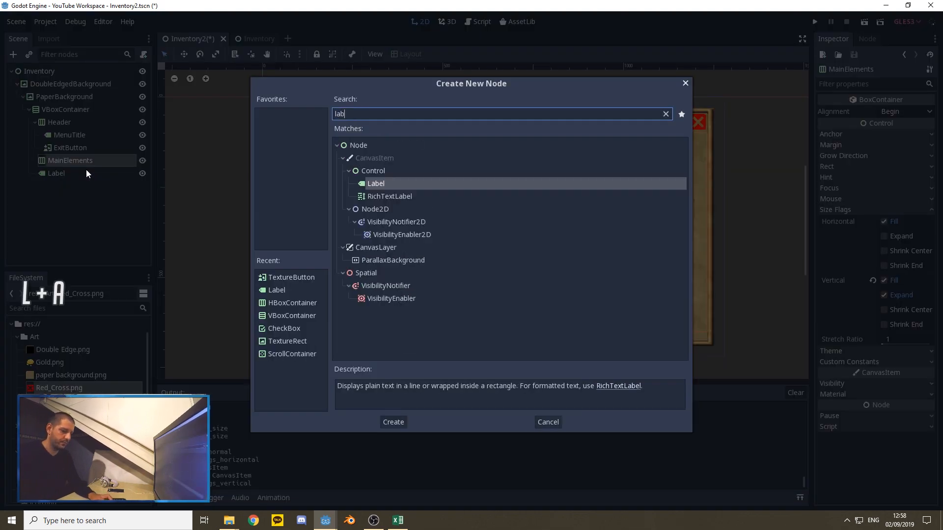
text(el)
click(391, 422)
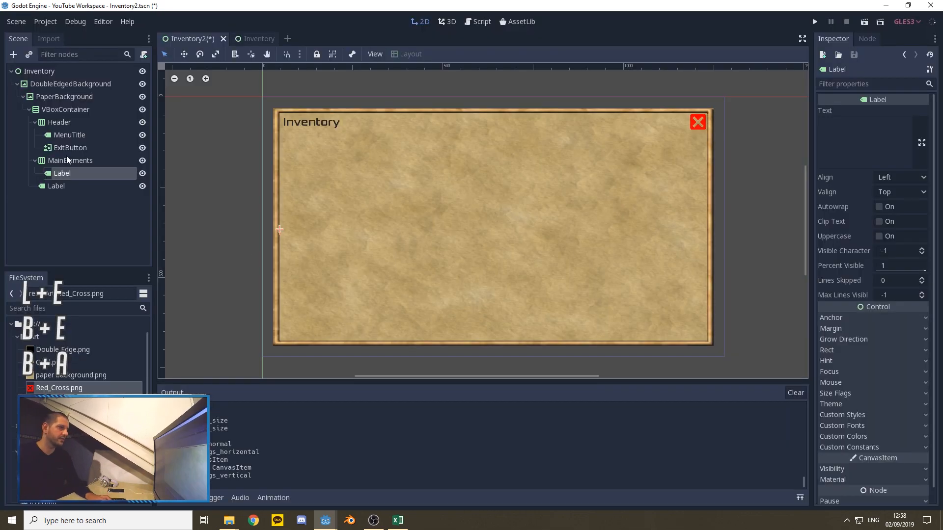
click(64, 173)
key(ctrl+d)
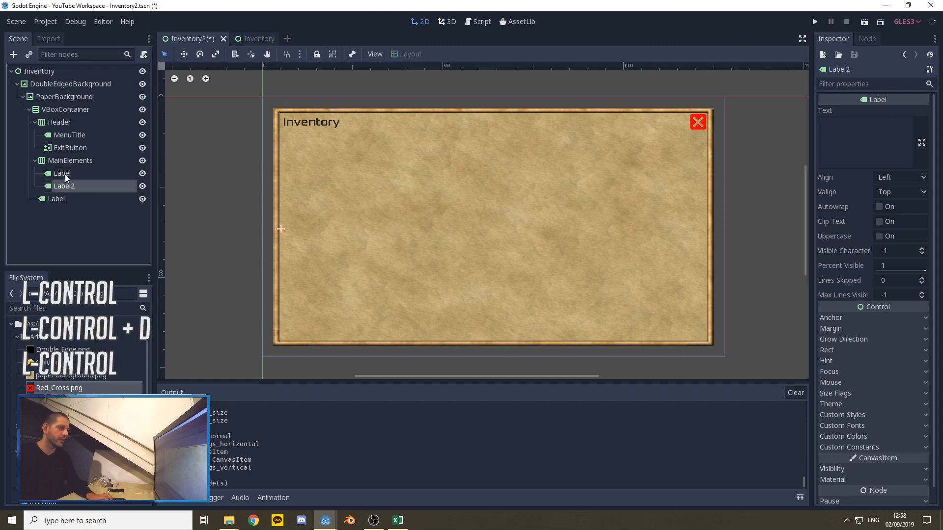
Step: Set the minimum width of the first Label inside MainElements to 20
click(63, 174)
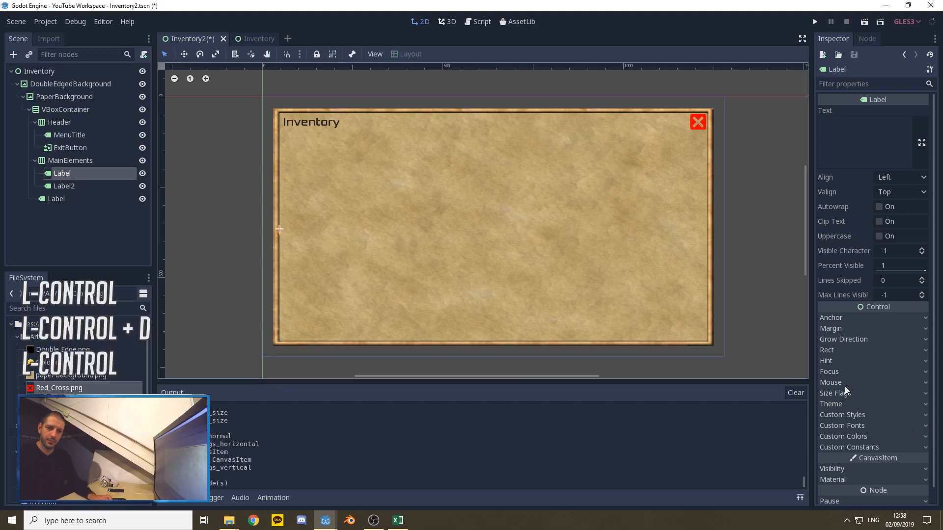
click(839, 351)
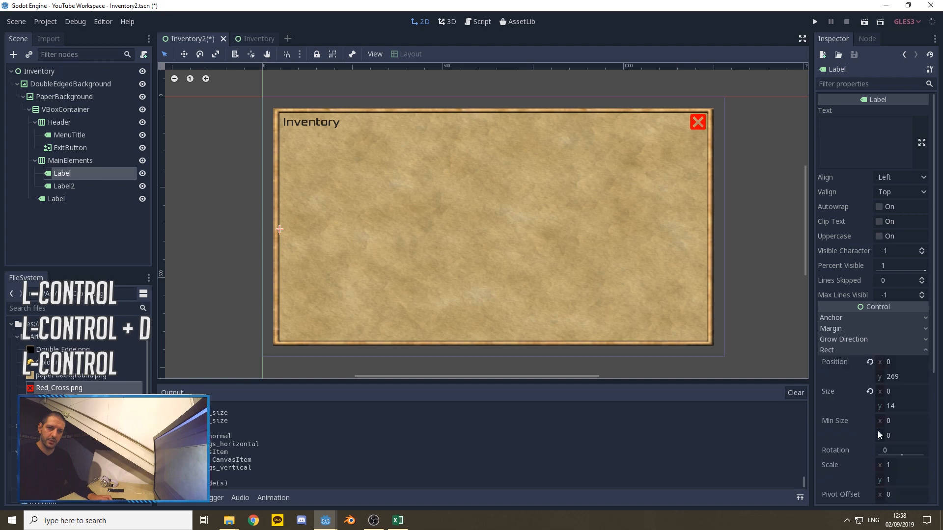
click(884, 423)
text(2)
key(Return)
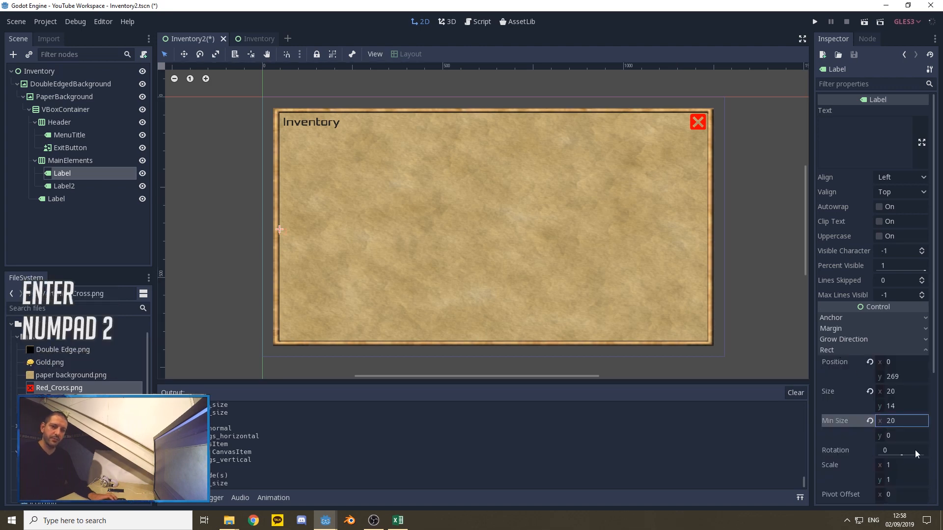
Step: Set the minimum width of Label2 inside MainElements to 20
click(71, 187)
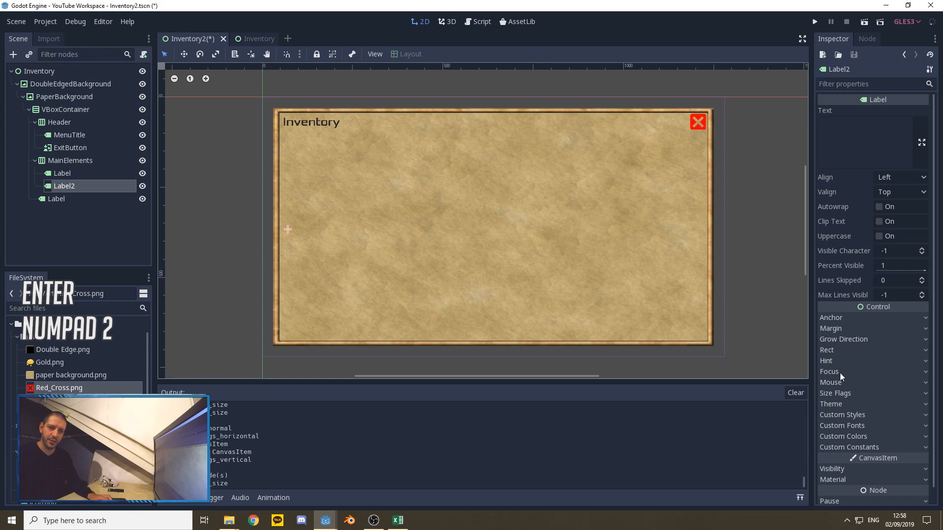
click(835, 349)
click(885, 423)
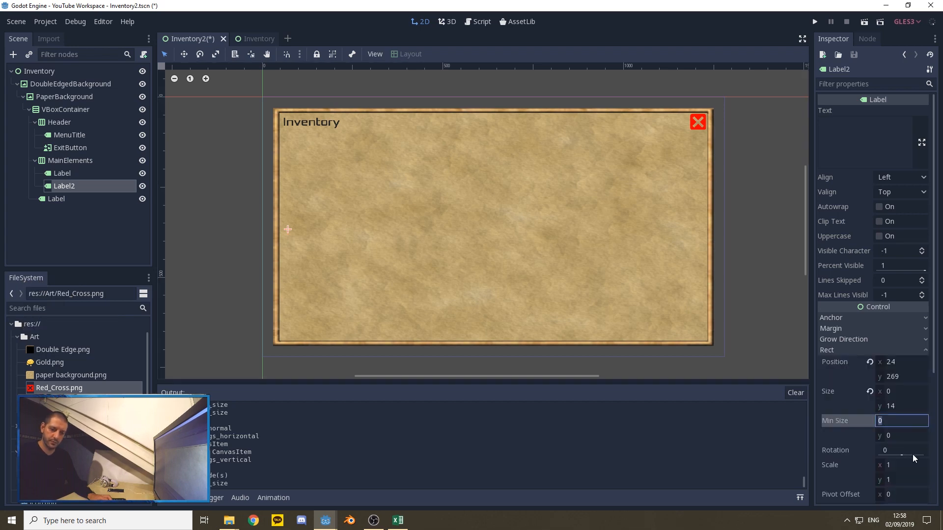
text(2)
key(Return)
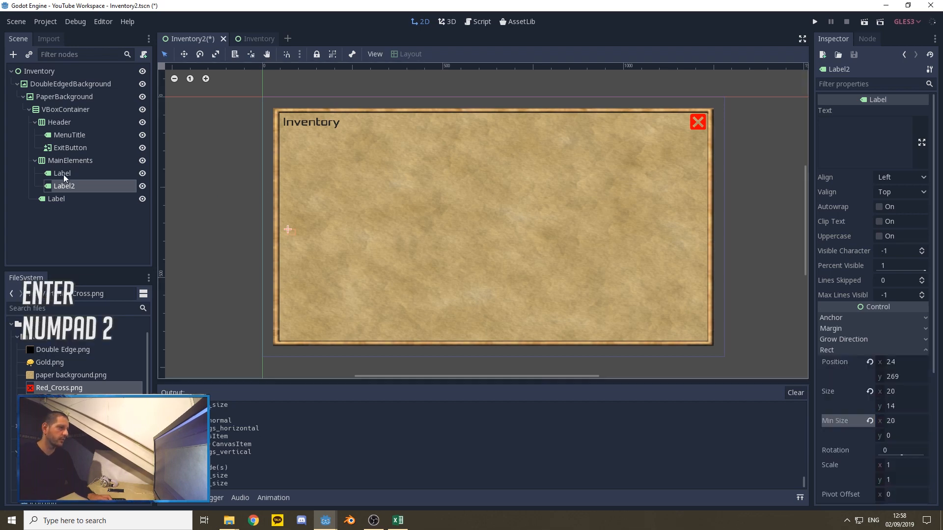
Step: Rename the first Label inside MainElements to LeftMargin
right_click(63, 175)
click(91, 238)
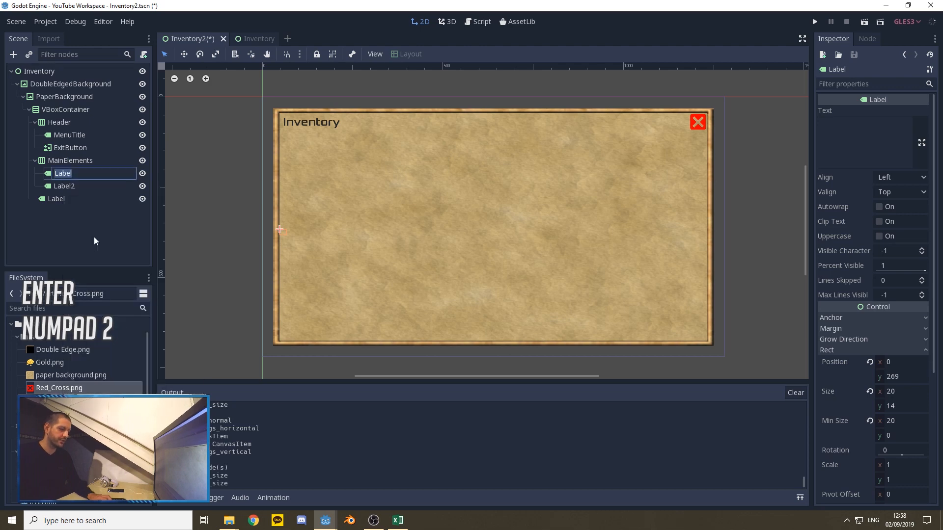
text(LeftMar)
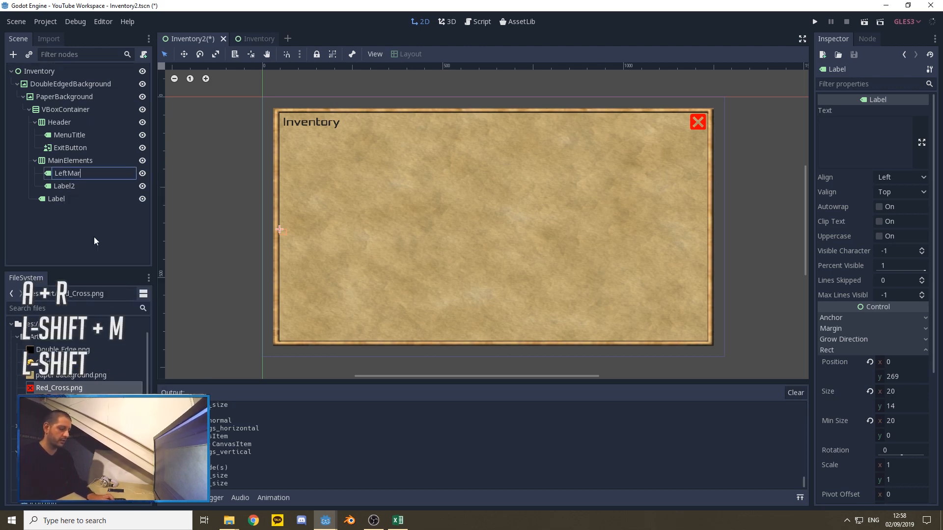
text(gin)
key(Return)
Step: Rename Label2 inside MainElements to RightMargin
right_click(66, 186)
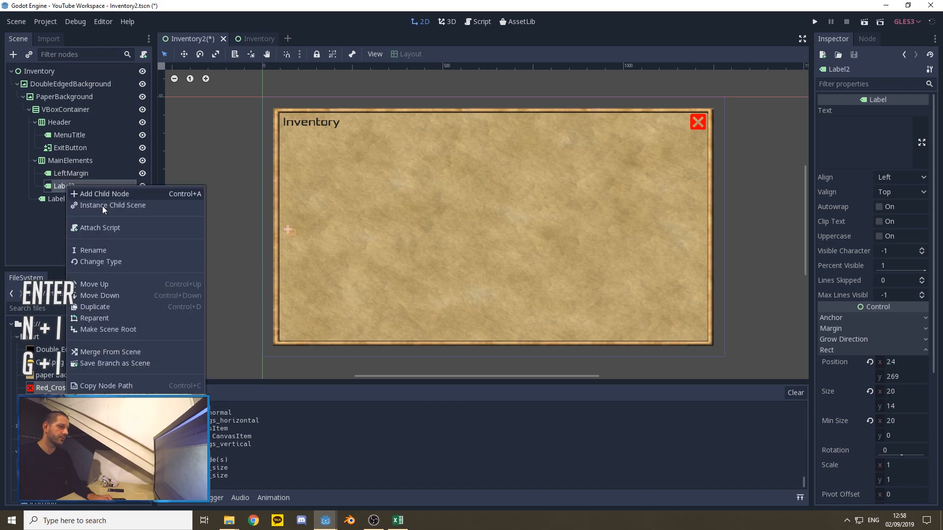
click(96, 252)
text(Righ)
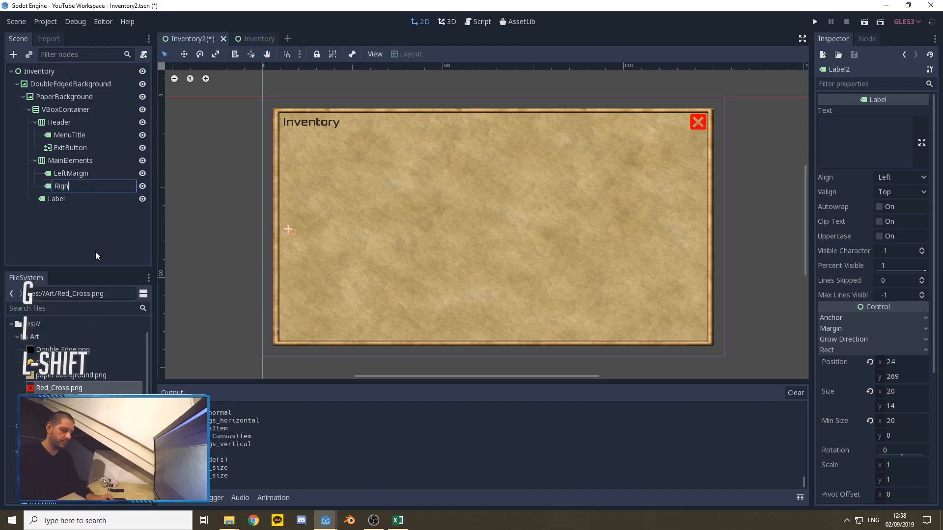
text(tMargin)
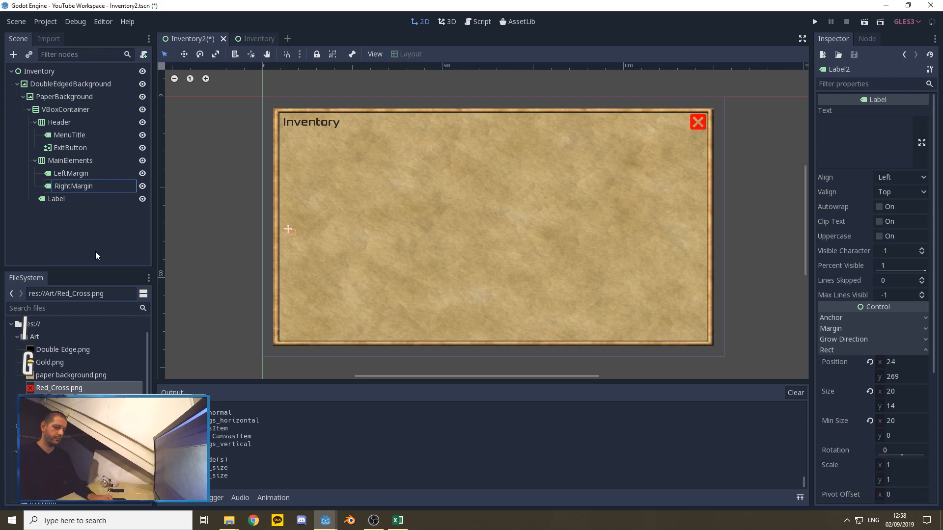
key(Return)
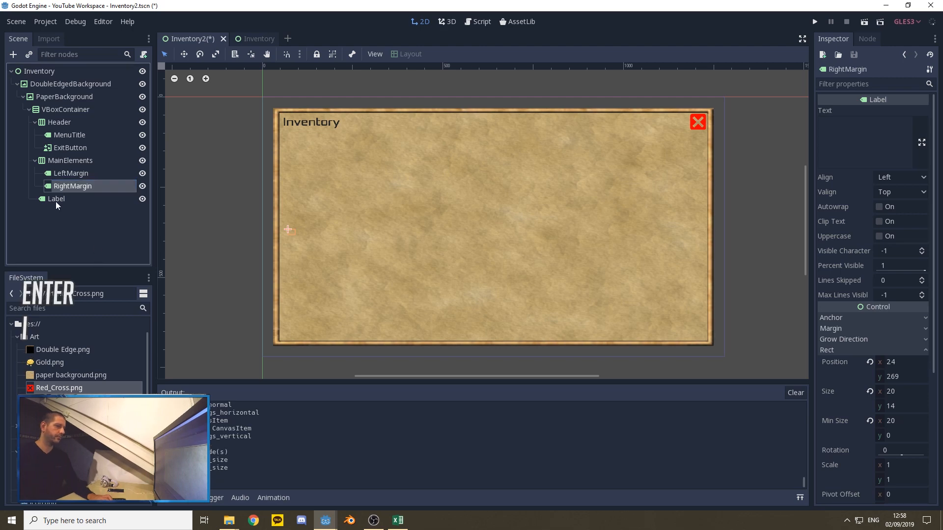
Step: Rename the spacer Label below MainElements to BottomMargin
right_click(55, 200)
click(76, 264)
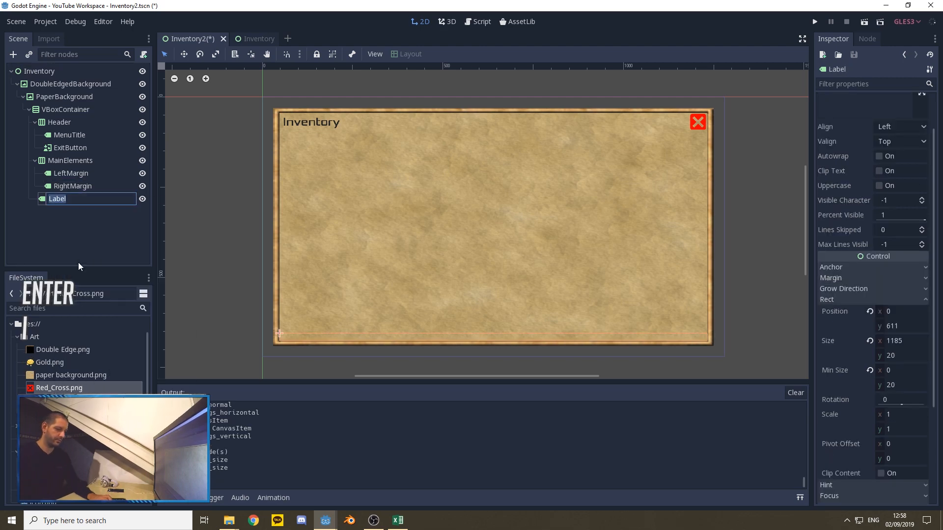
text(BottomMargin)
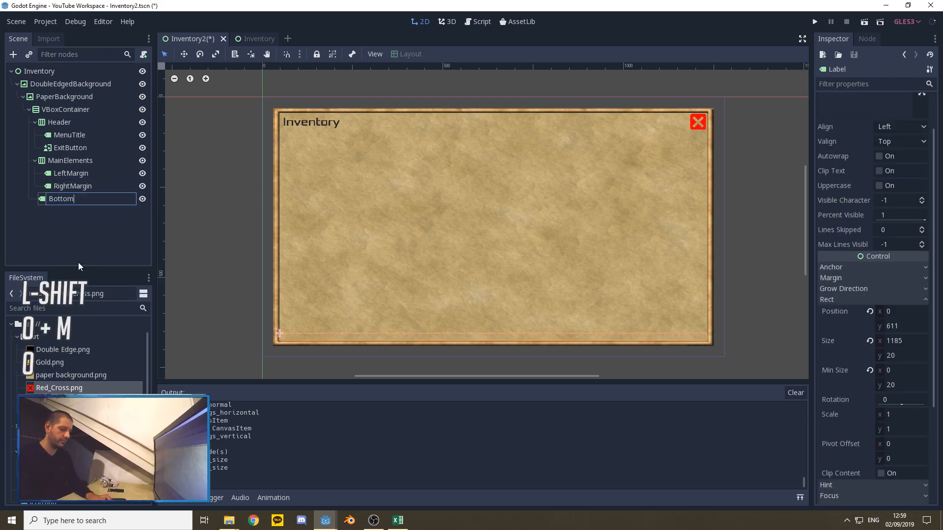
key(Return)
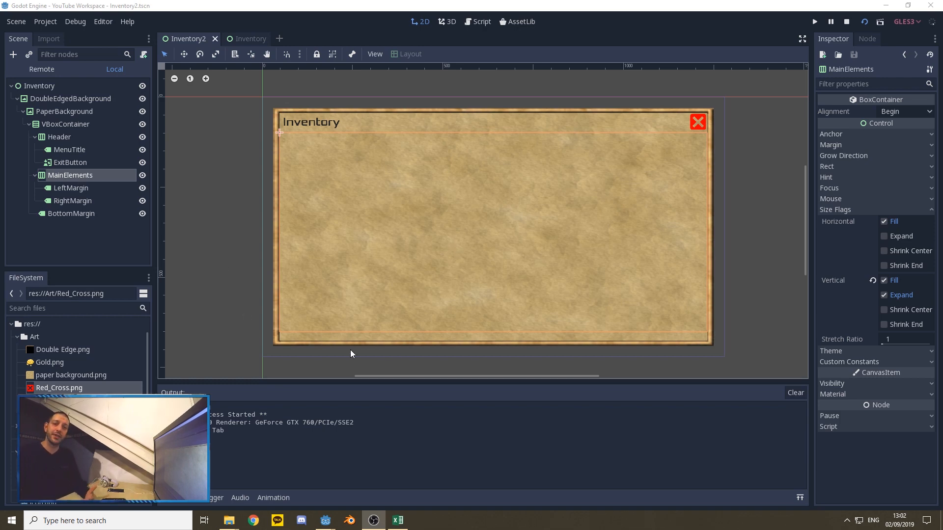
Step: Bring up the running YouTube Workspace preview to examine the finished inventory's layout, including its scroll area, and close it
mouse_move(327, 518)
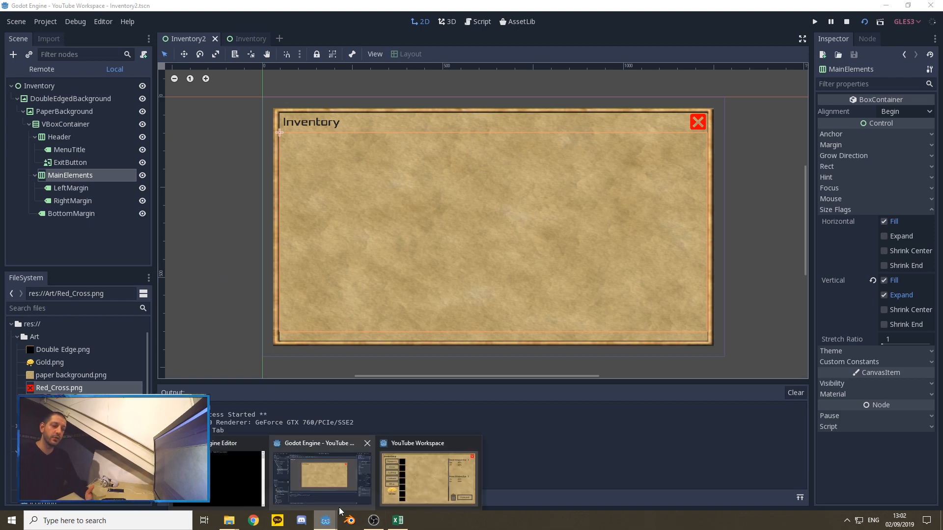
click(413, 490)
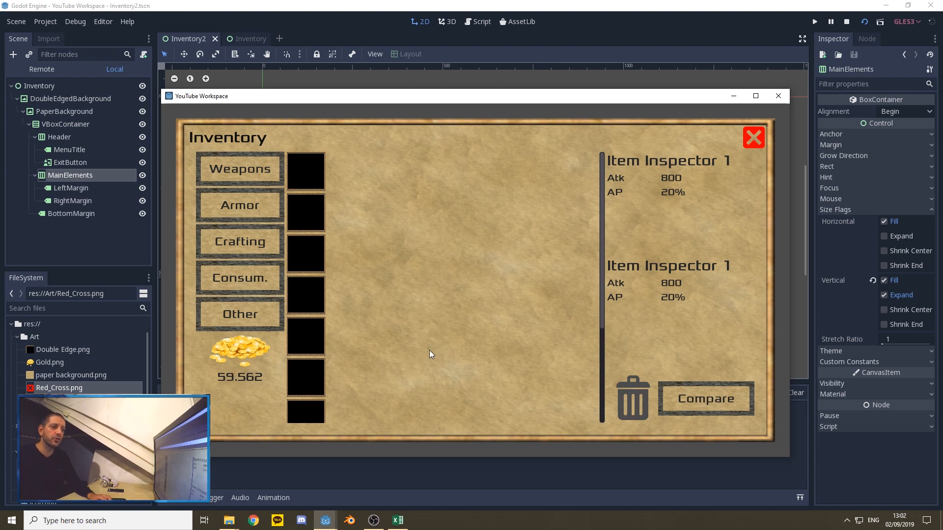
mouse_move(602, 161)
mouse_down()
mouse_move(594, 266)
mouse_move(602, 150)
mouse_up()
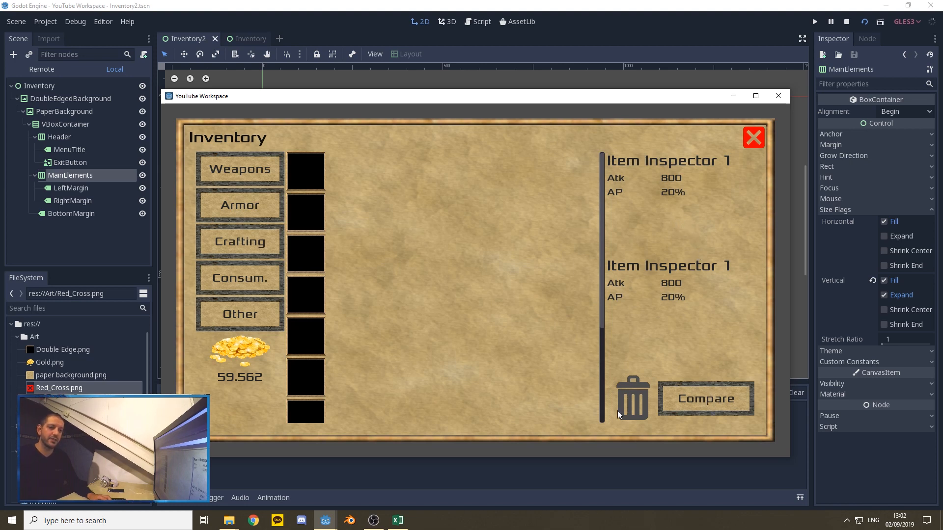
click(776, 96)
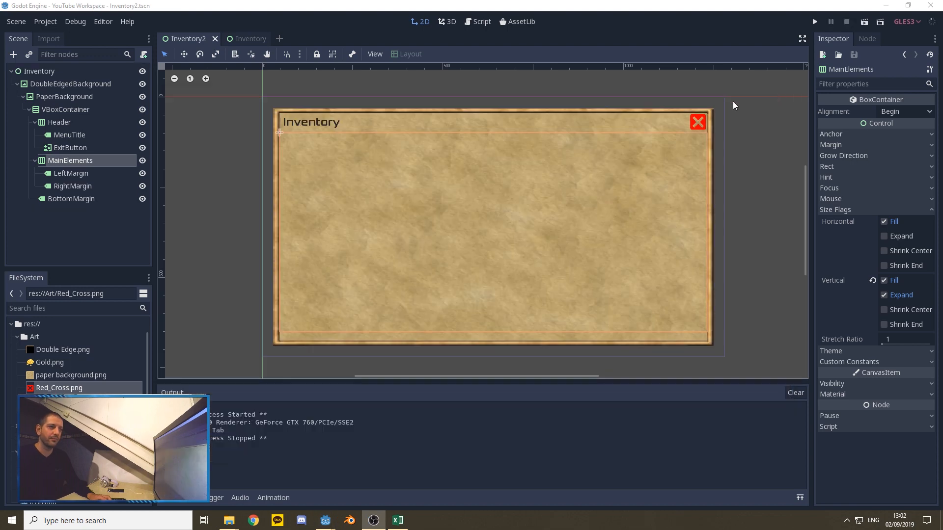
Step: Add a VBoxContainer as a child of MainElements and place it between LeftMargin and RightMargin
right_click(70, 164)
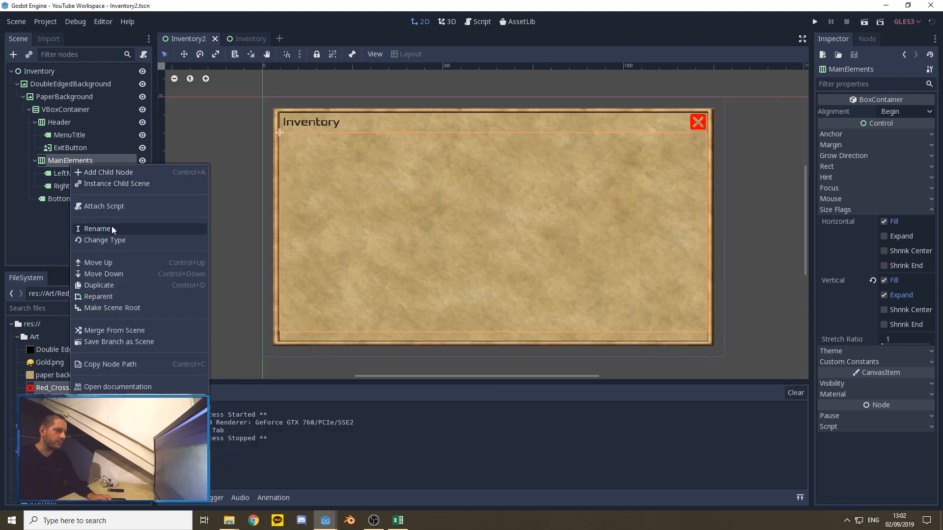
click(108, 172)
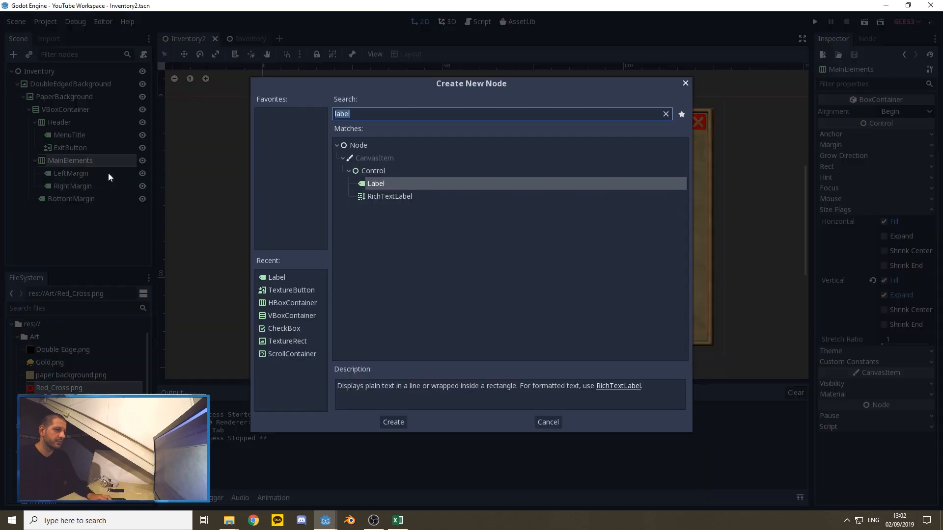
text(vbox)
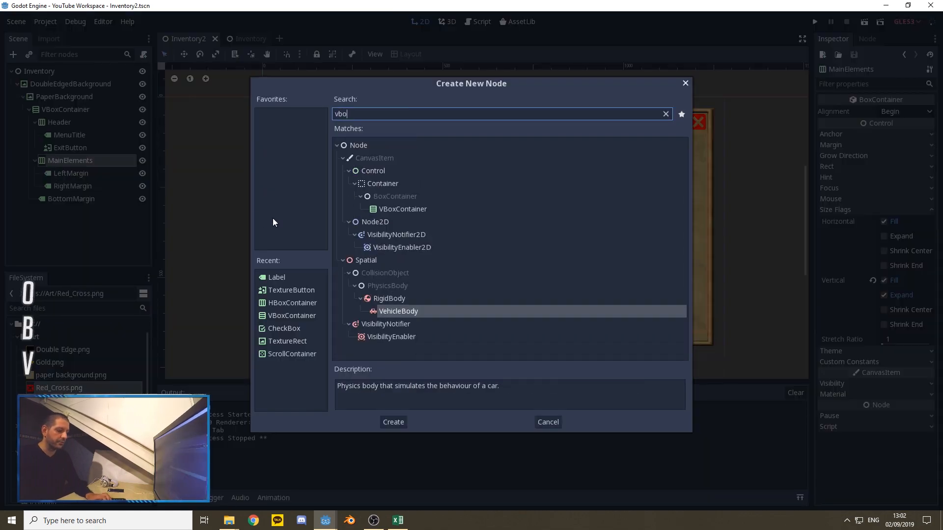
click(393, 422)
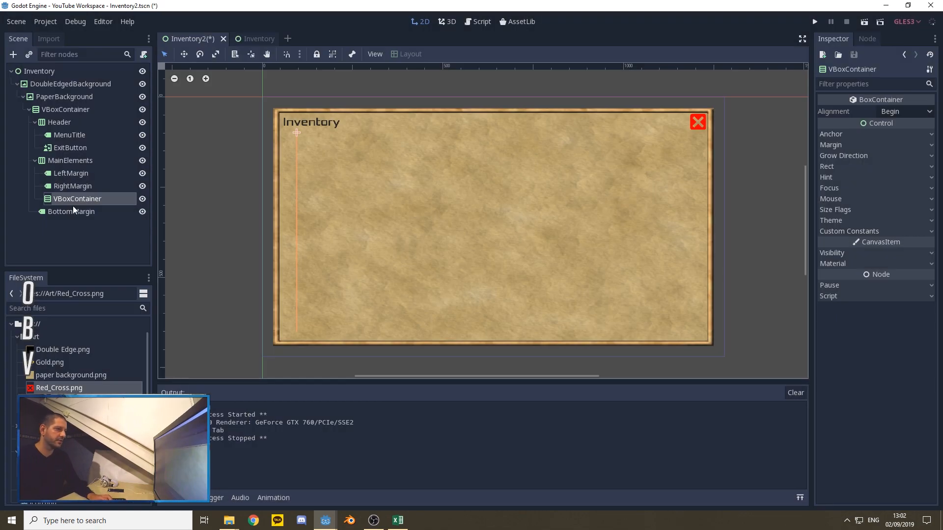
drag(74, 199, 73, 185)
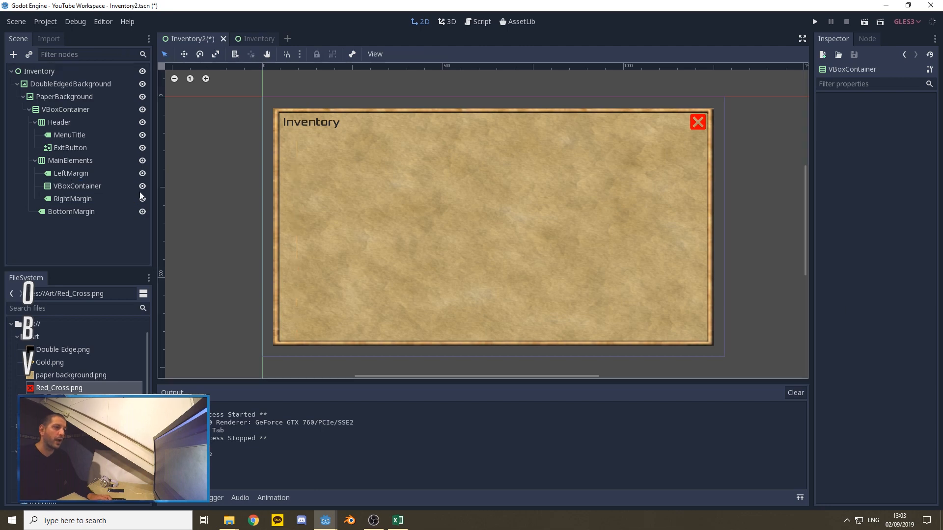
Step: Rename the VBoxContainer between LeftMargin and RightMargin to Tabs
right_click(74, 182)
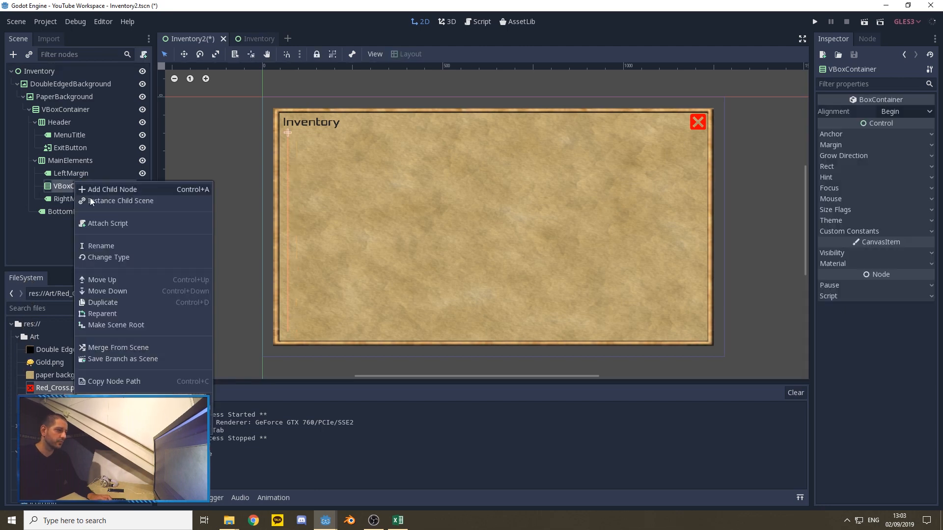
click(110, 247)
text(Tabs)
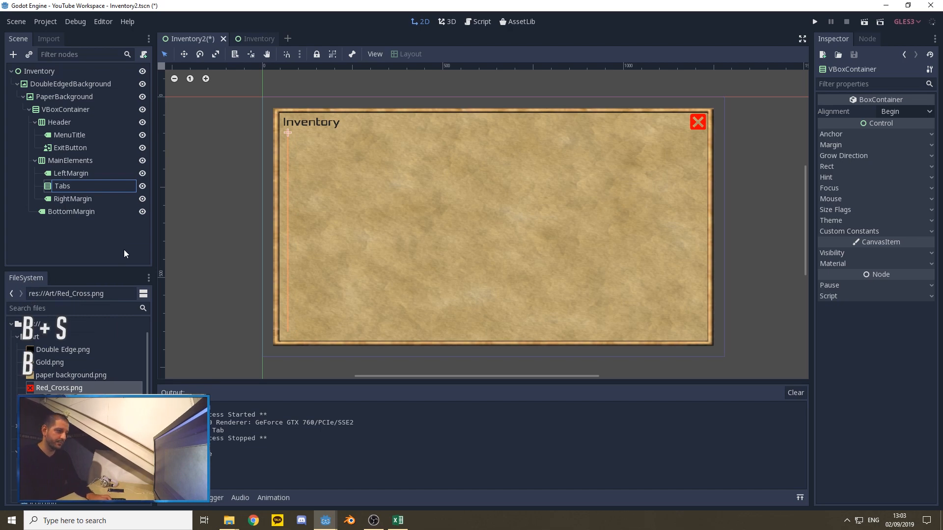
key(Return)
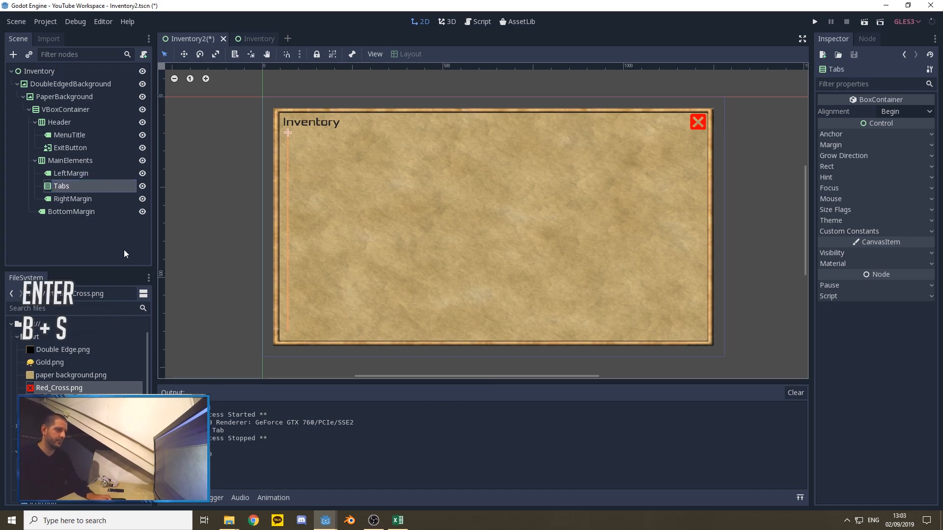
Step: Add a ScrollContainer as a child of MainElements and place it between Tabs and RightMargin
right_click(64, 160)
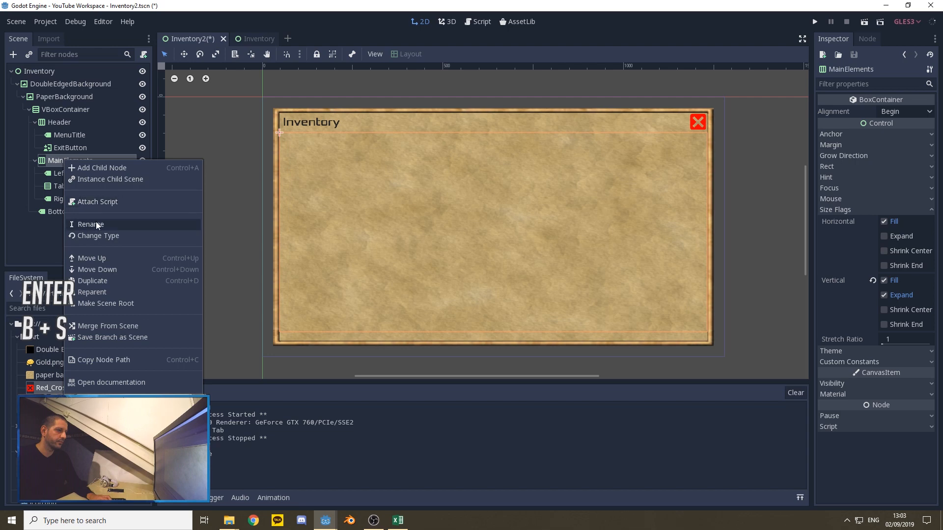
click(91, 168)
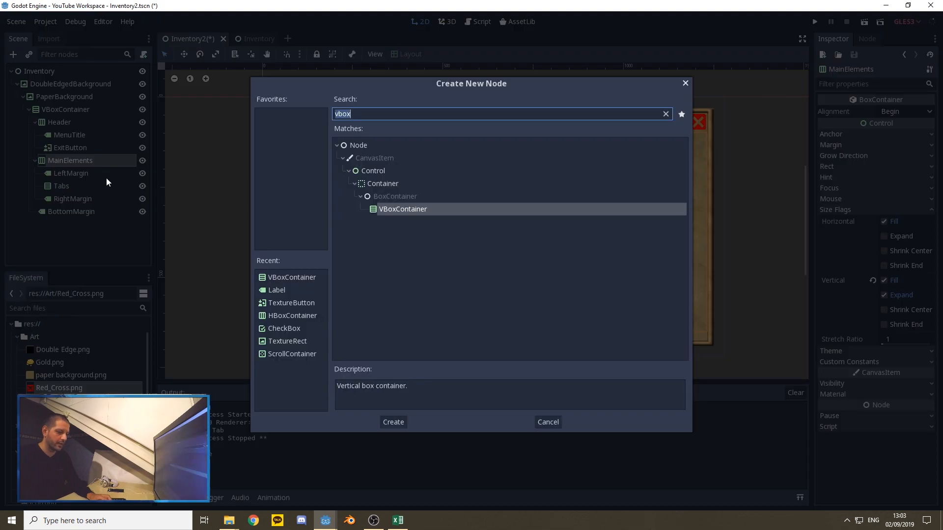
text(scroll)
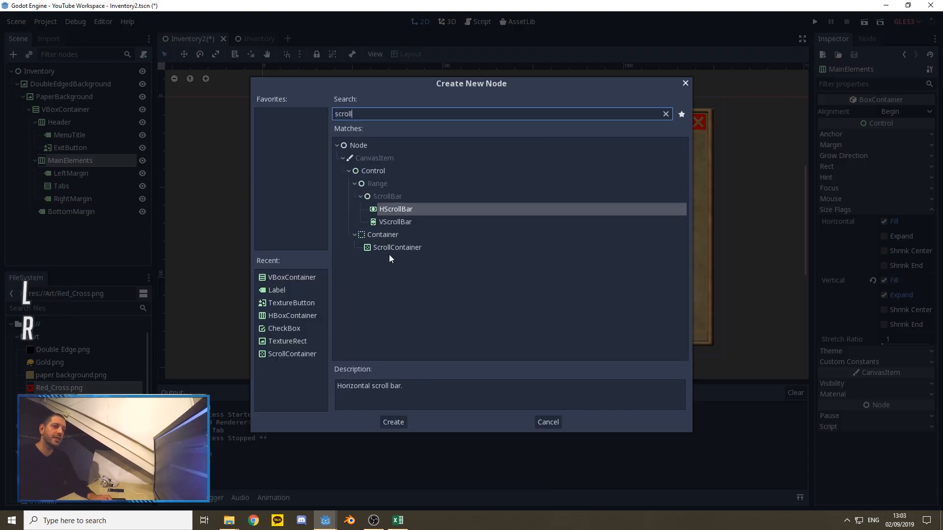
click(391, 248)
key(Return)
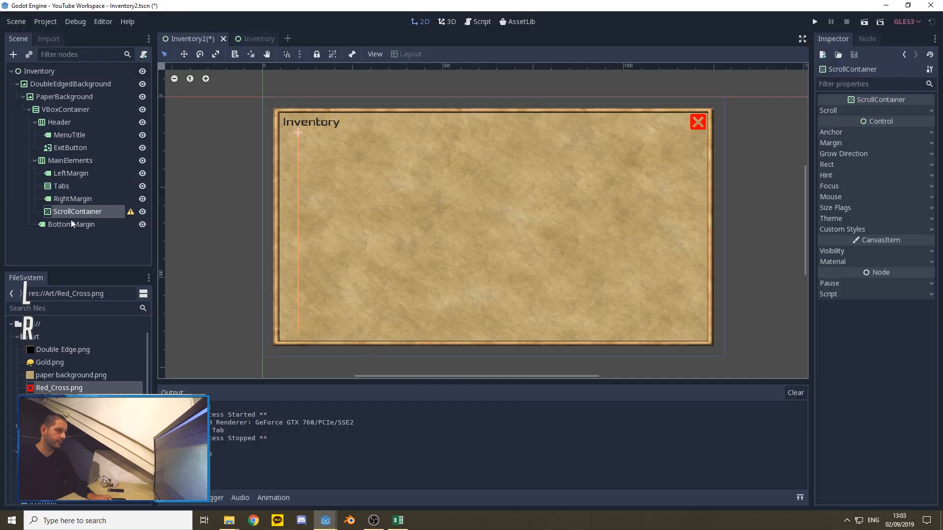
drag(71, 216, 80, 199)
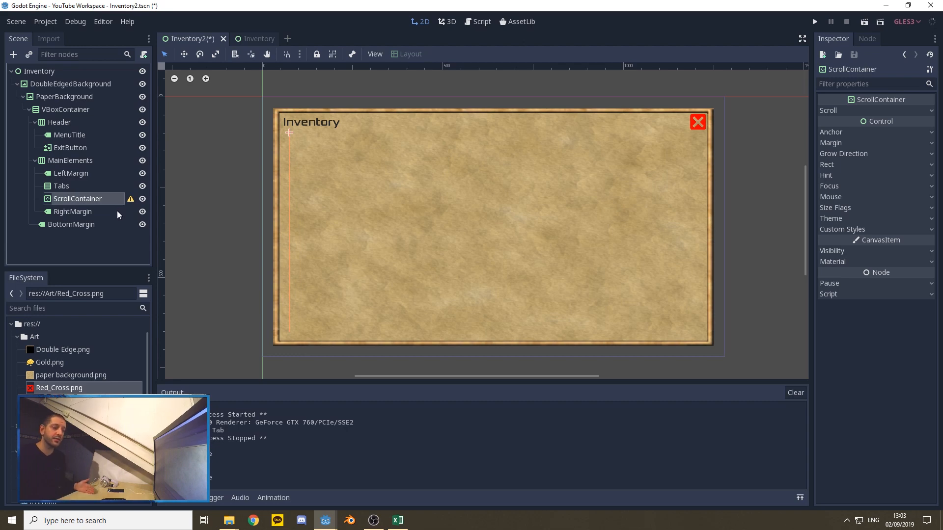
Step: Add a VBoxContainer as a child of the ScrollContainer
right_click(81, 199)
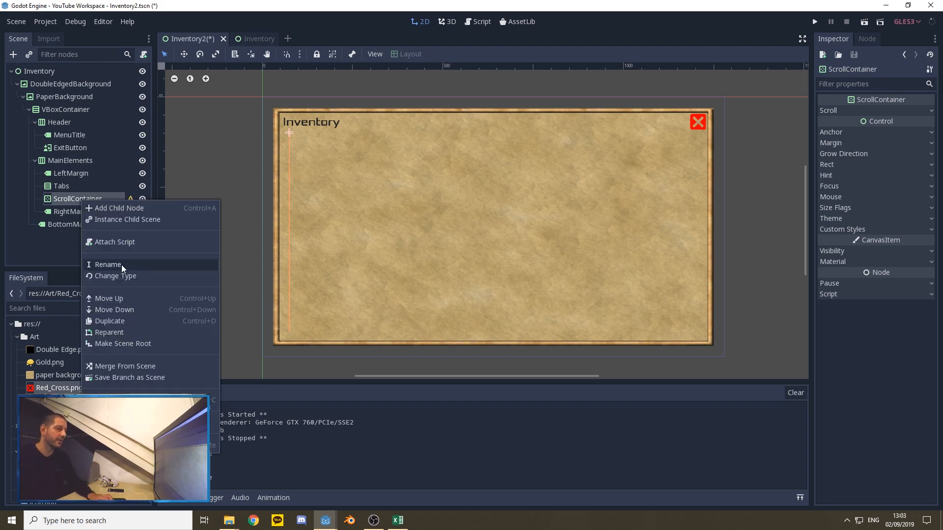
click(110, 208)
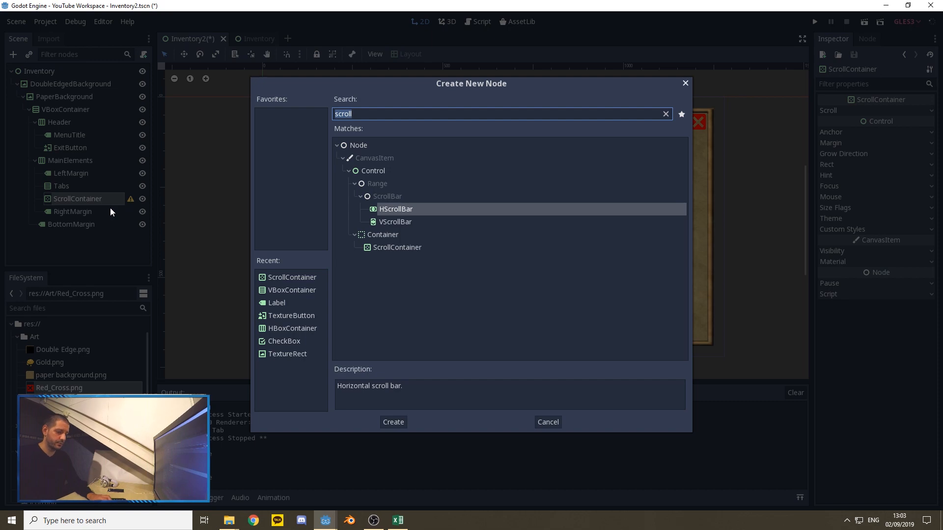
text(vbo)
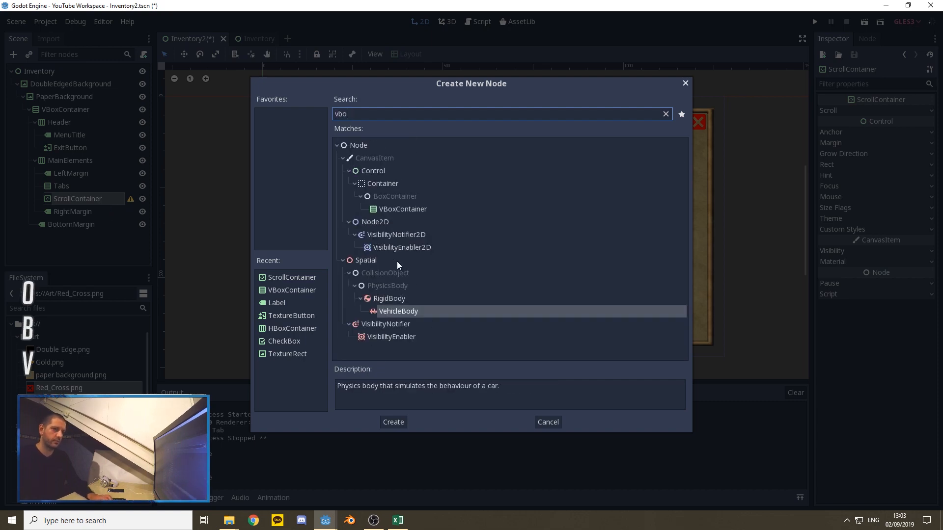
click(409, 208)
click(397, 420)
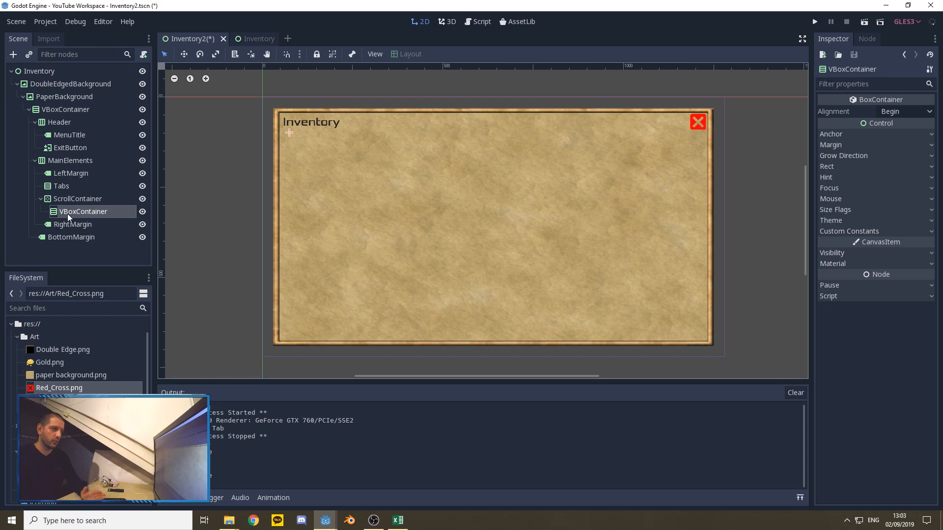
Step: Duplicate the Tabs container and place the copy between ScrollContainer and RightMargin
click(62, 185)
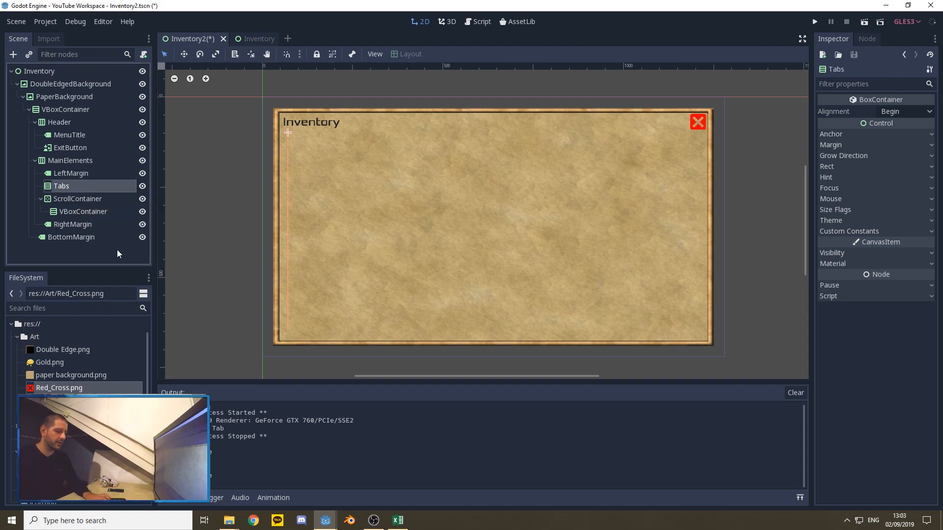
key(ctrl+d)
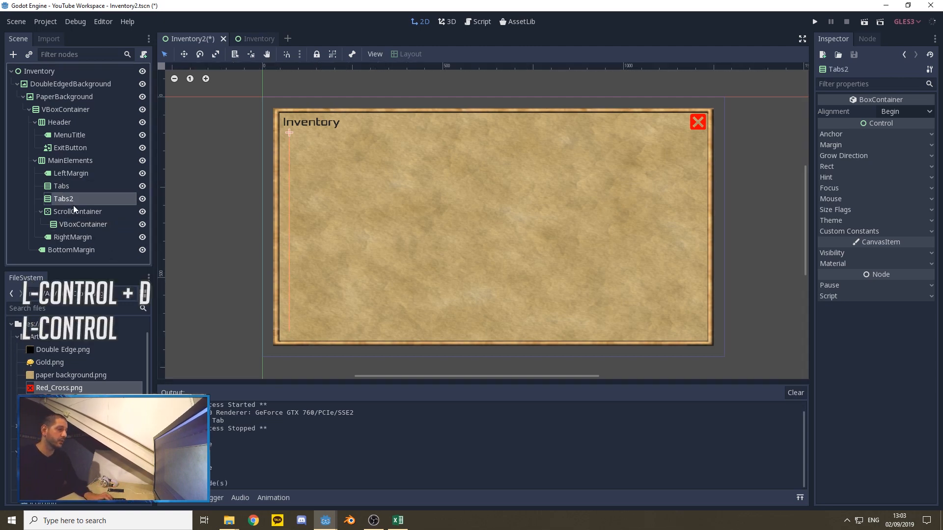
drag(60, 198, 68, 231)
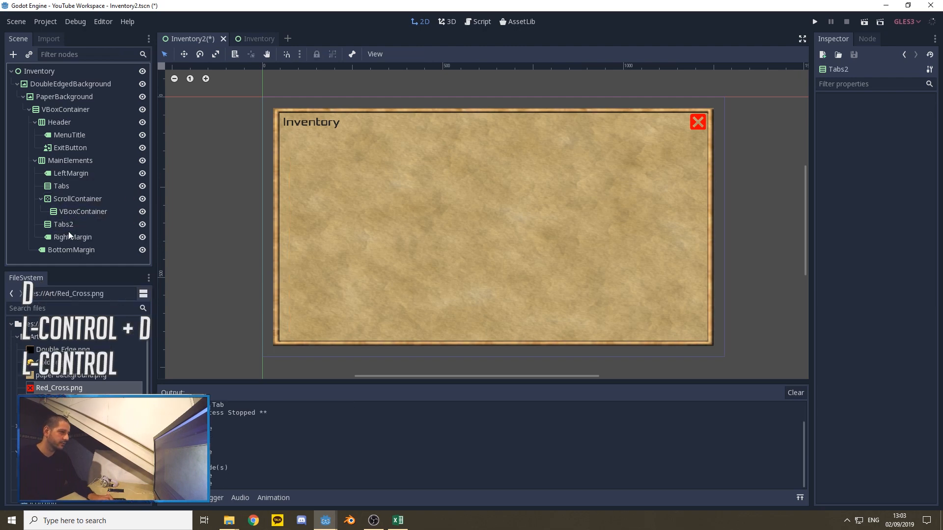
Step: Rename the duplicated container below ScrollContainer to ItemInspector
right_click(66, 225)
click(96, 289)
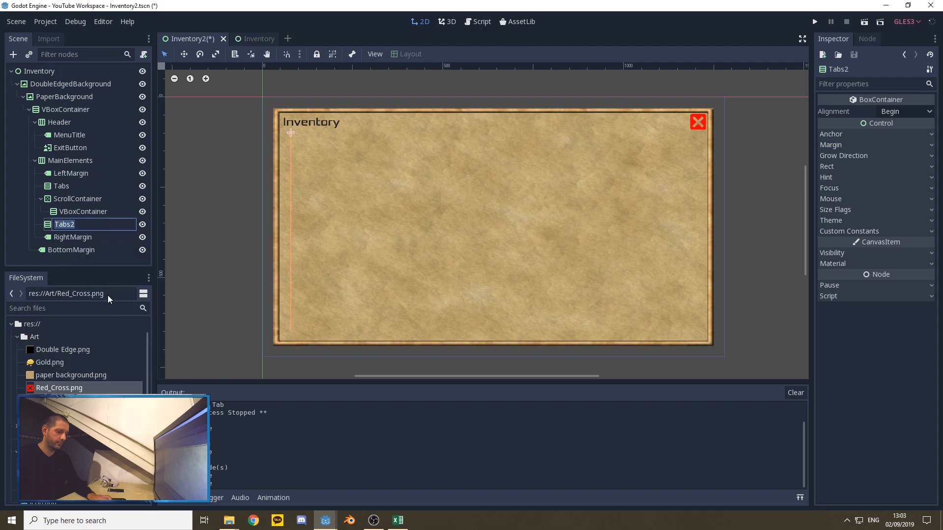
text(ItemIn)
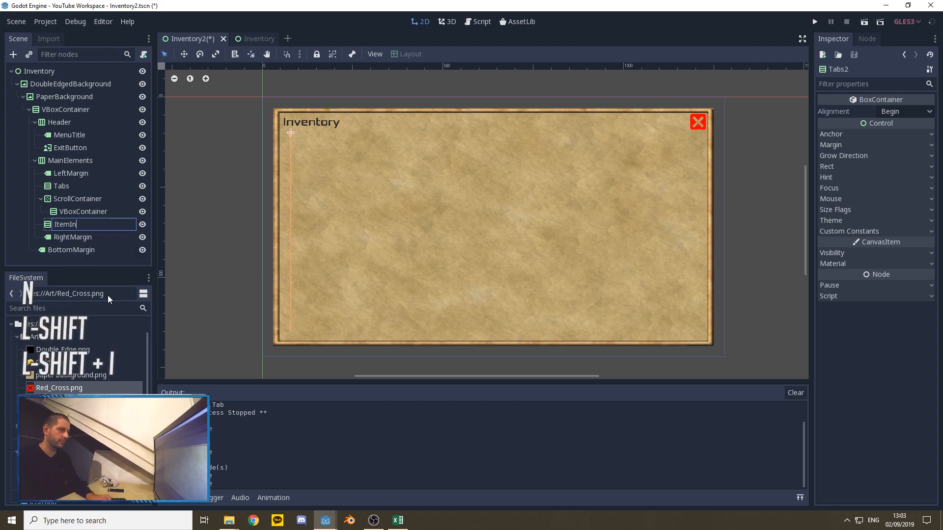
text(spector)
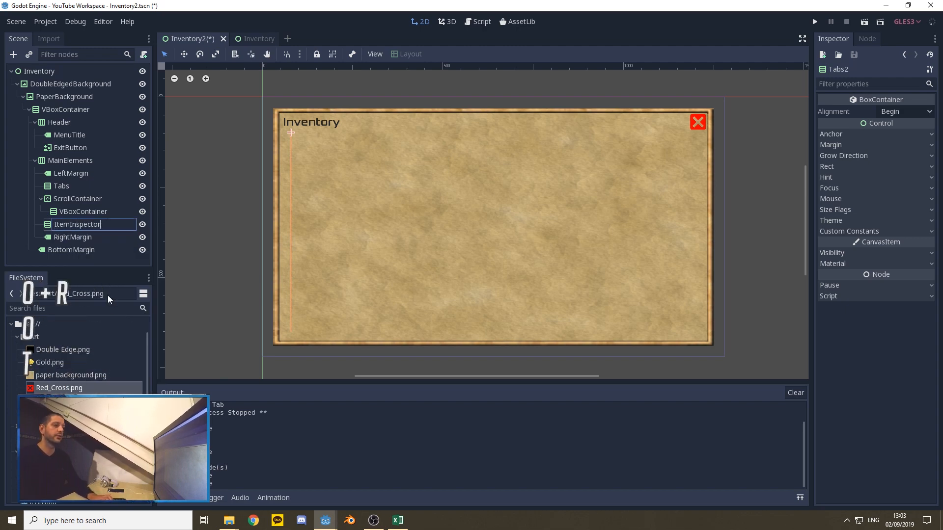
key(Return)
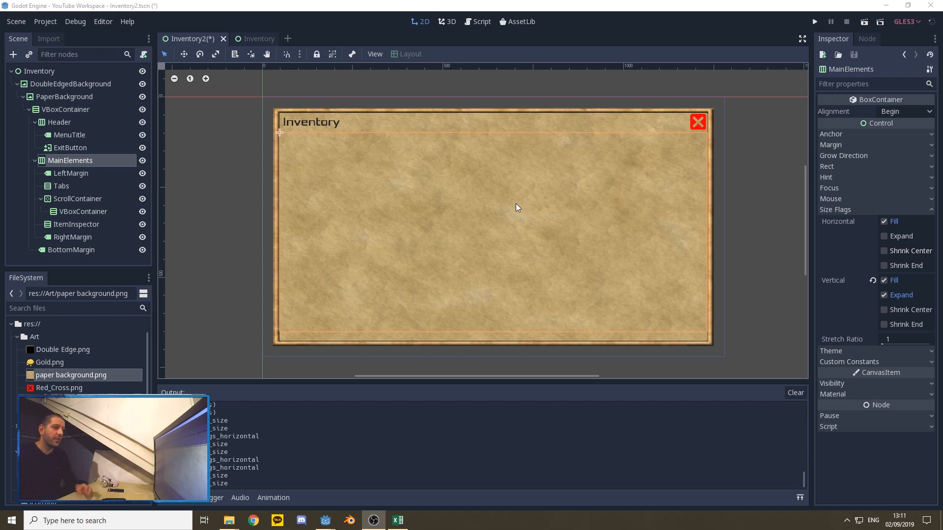
Step: Set the Tabs container's minimum size x to 180
click(67, 186)
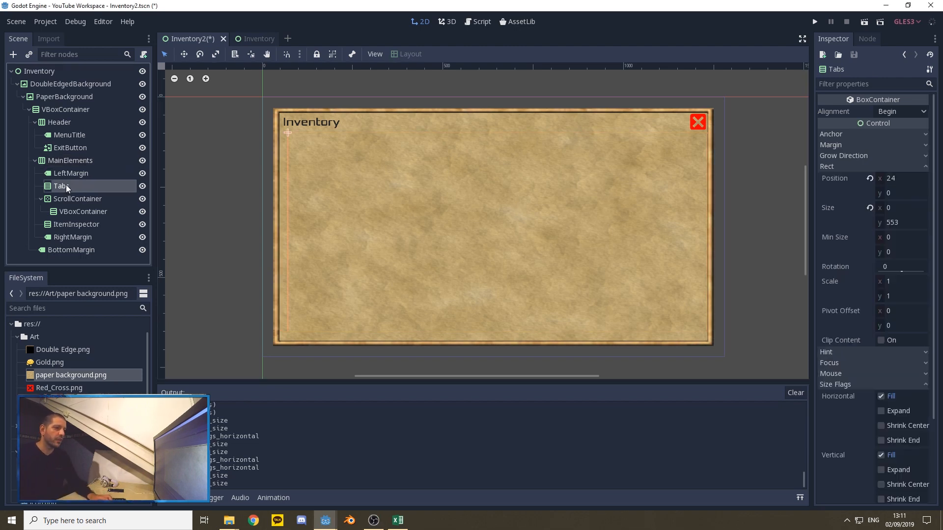
click(881, 240)
text(180)
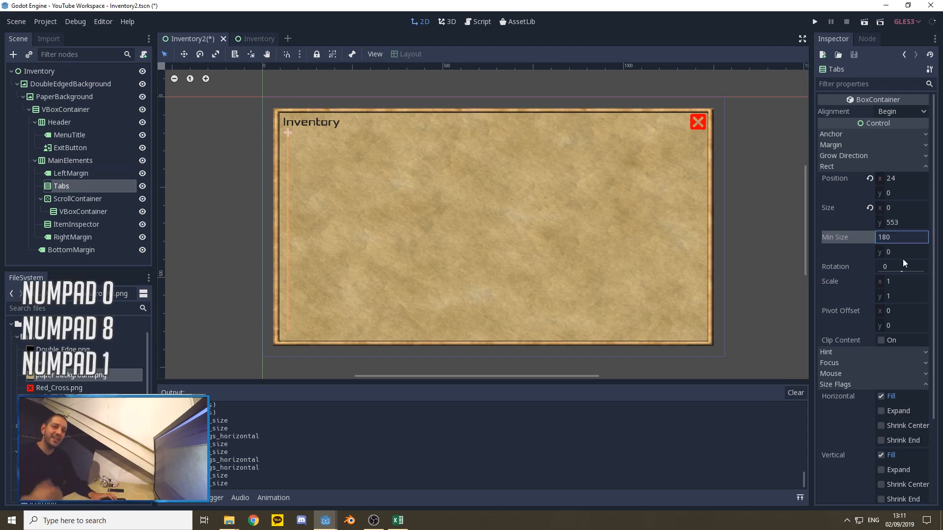
key(Return)
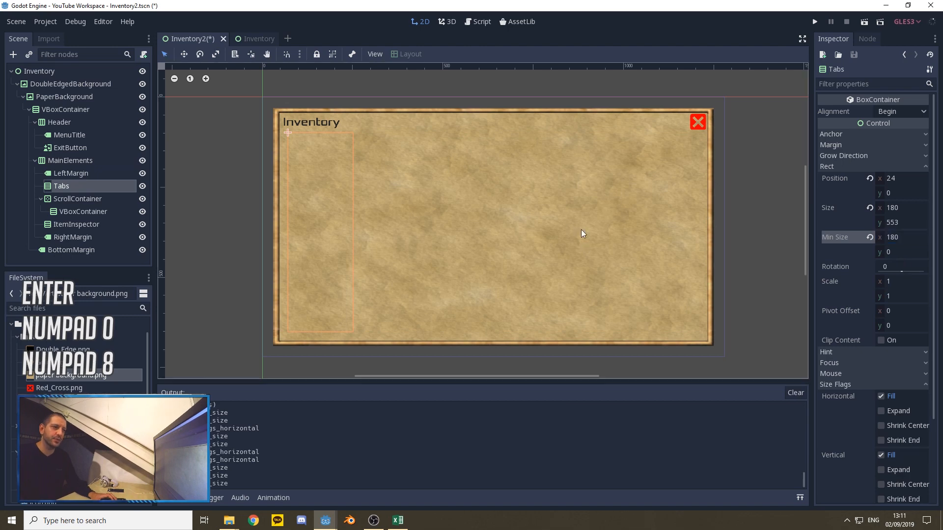
Step: Set the ItemInspector container's minimum size x to 300
click(71, 225)
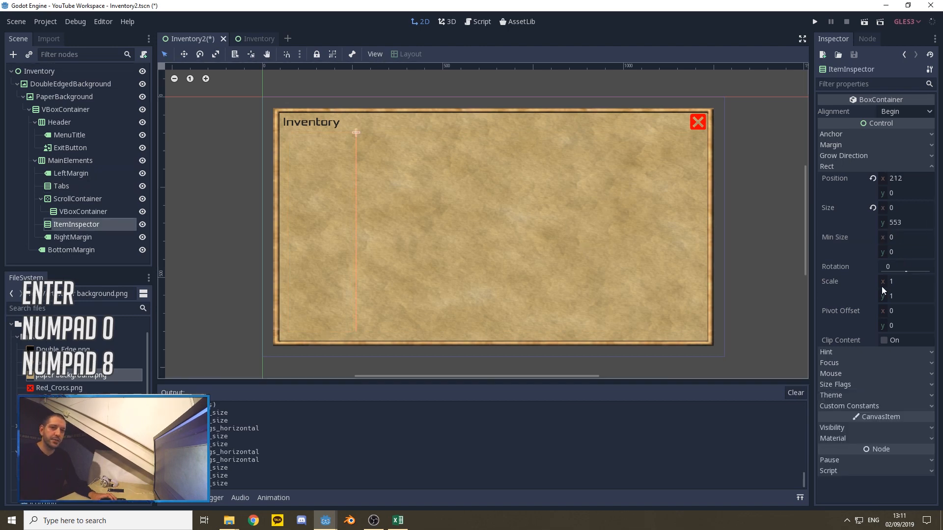
click(886, 239)
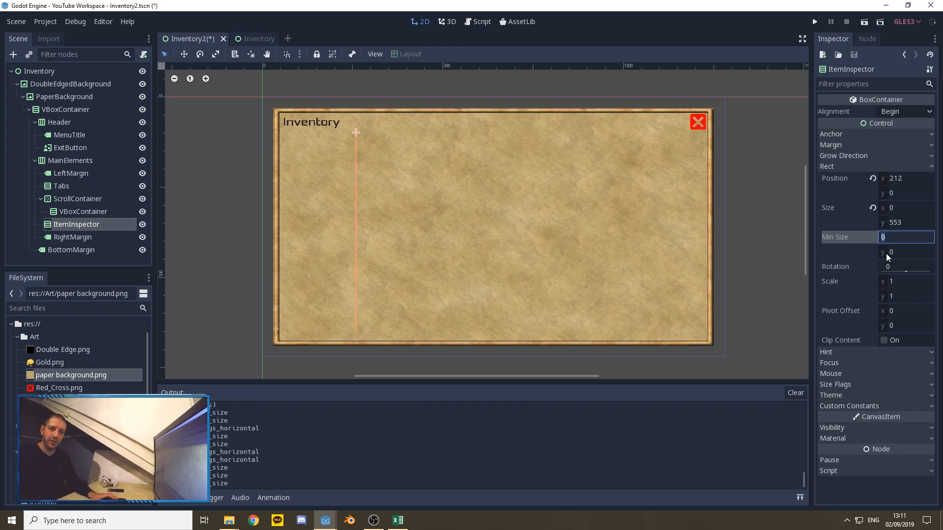
text(300)
key(Return)
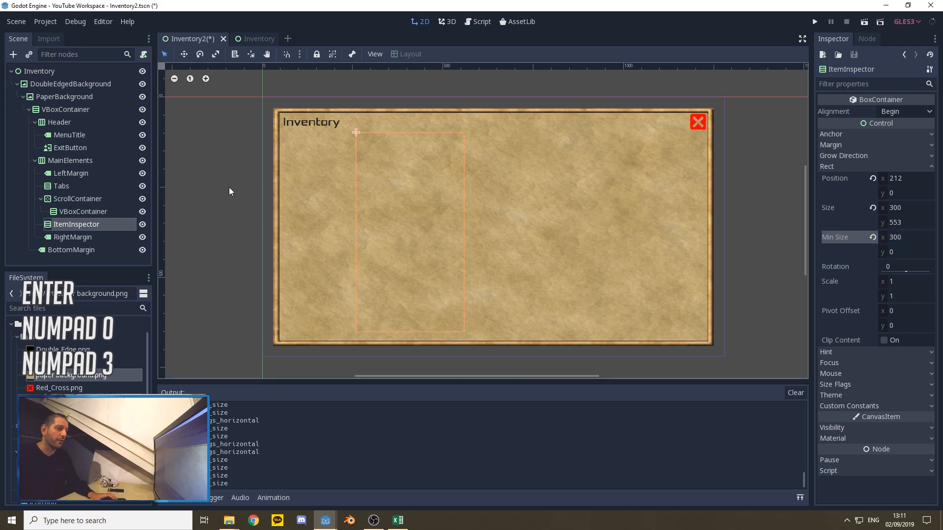
Step: Enable the horizontal Expand size flag on ScrollContainer and check the extents of the Tabs, ScrollContainer and ItemInspector columns
click(74, 199)
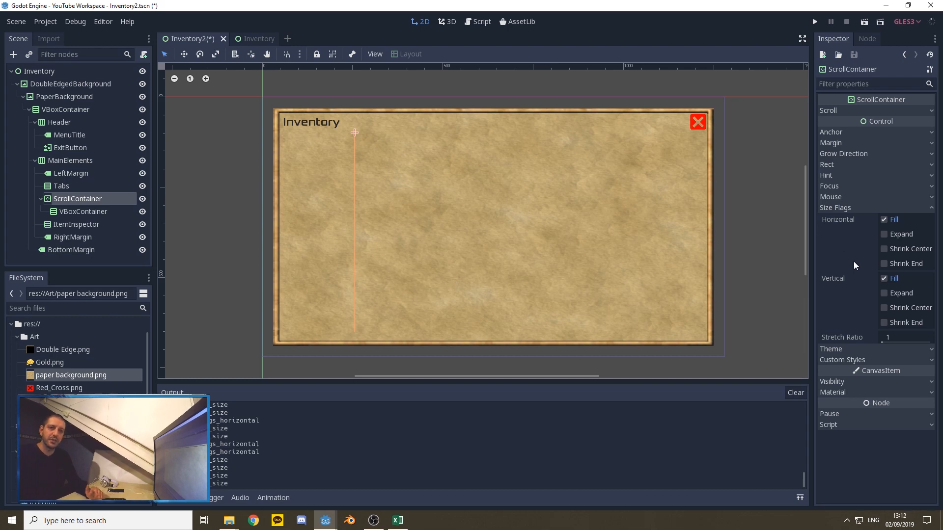
click(883, 234)
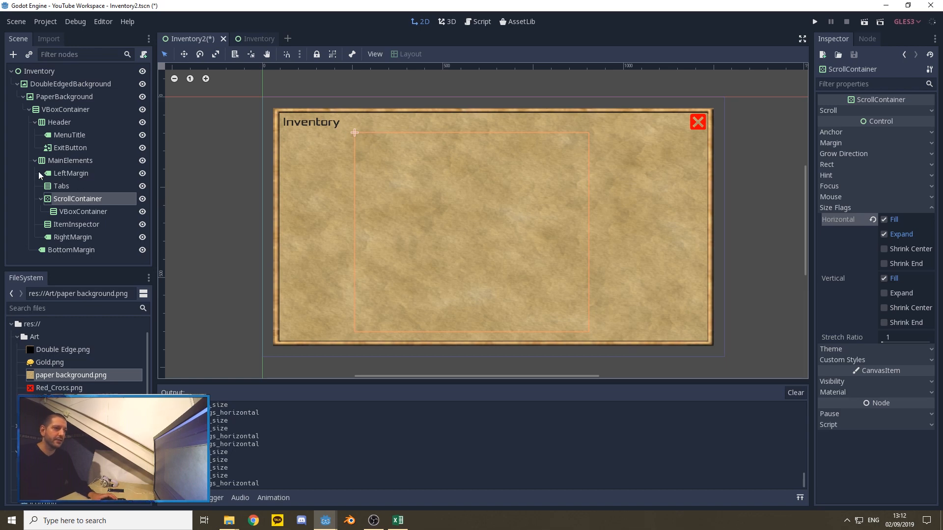
click(68, 185)
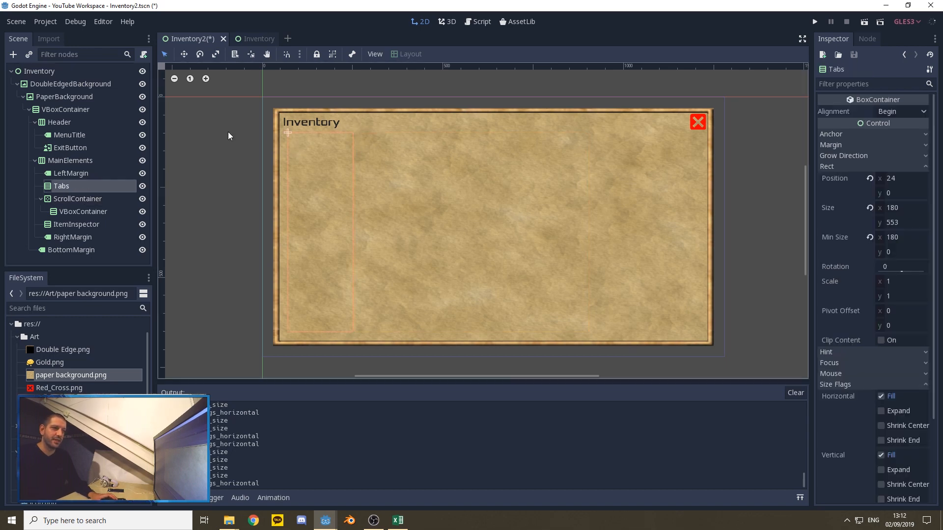
click(75, 198)
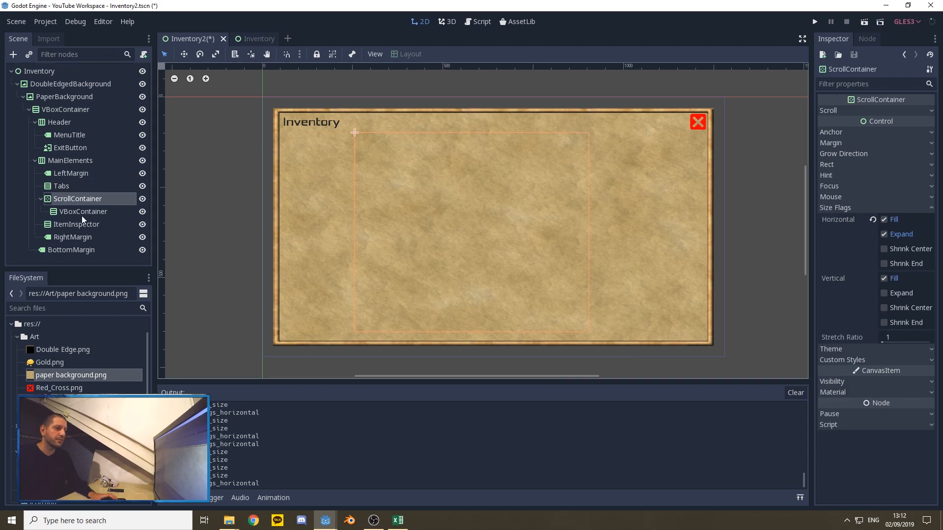
click(68, 224)
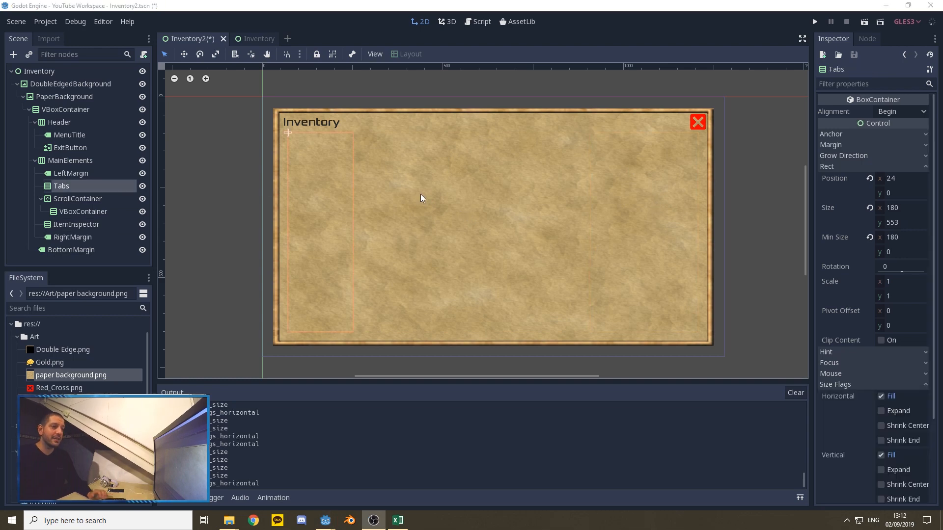
Step: Add a TextureRect as a child of the Tabs container
right_click(64, 188)
click(90, 195)
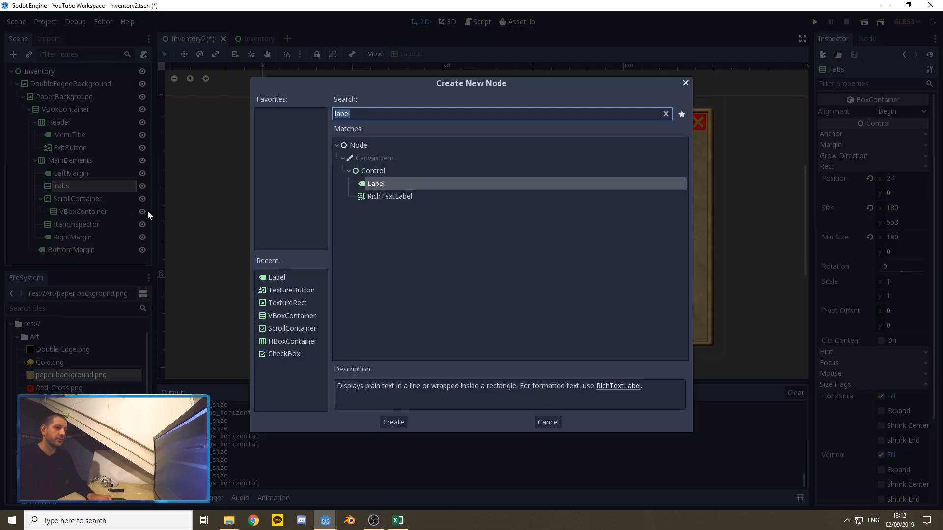
text(text)
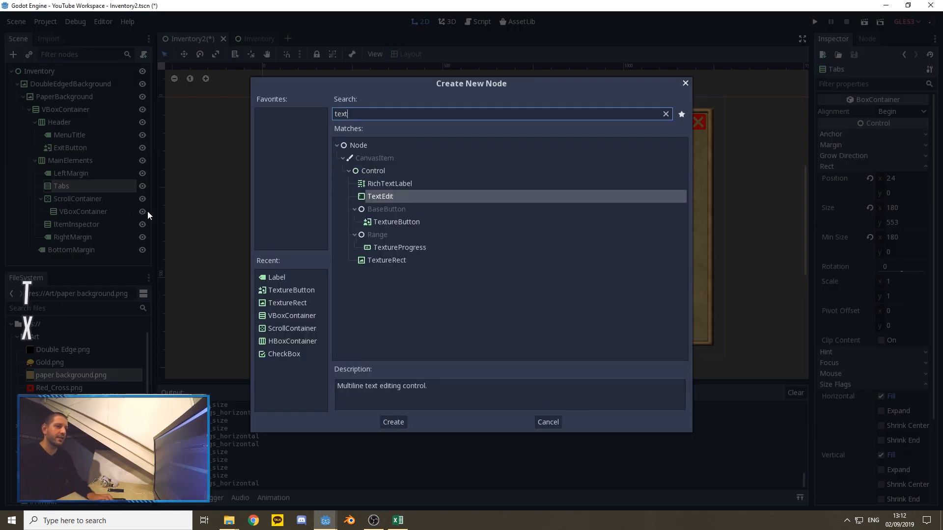
click(404, 260)
click(393, 422)
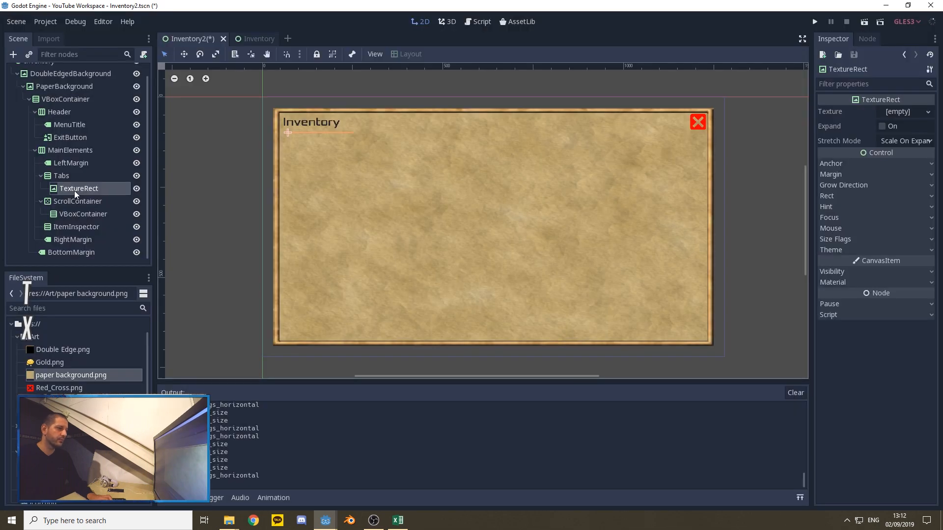
Step: Rename the TextureRect under Tabs to Weapons
right_click(74, 190)
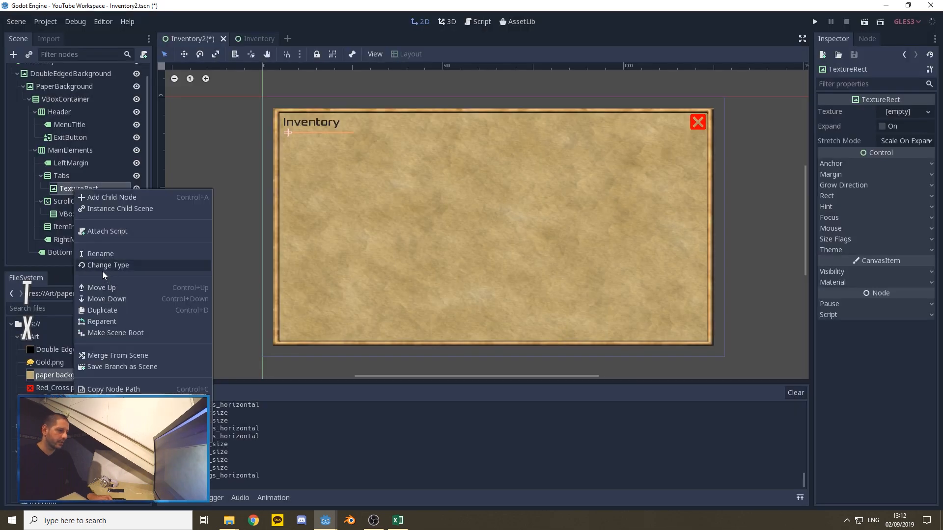
click(110, 254)
text(Weapons)
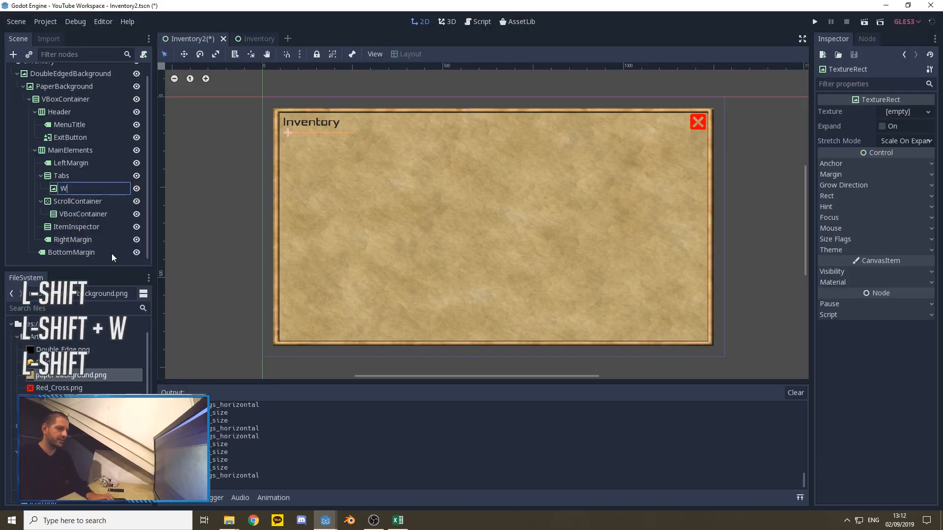
key(Return)
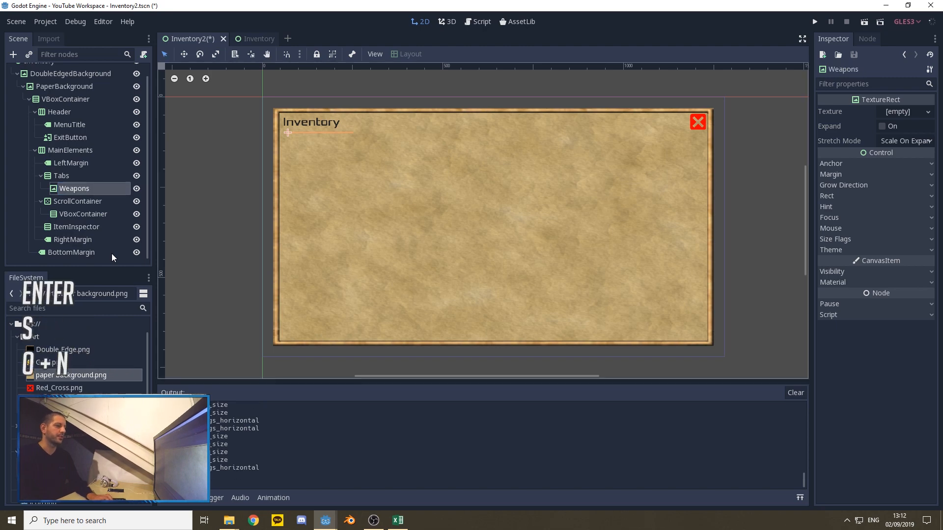
Step: Add a TextureButton as a child of the Weapons TextureRect
right_click(74, 188)
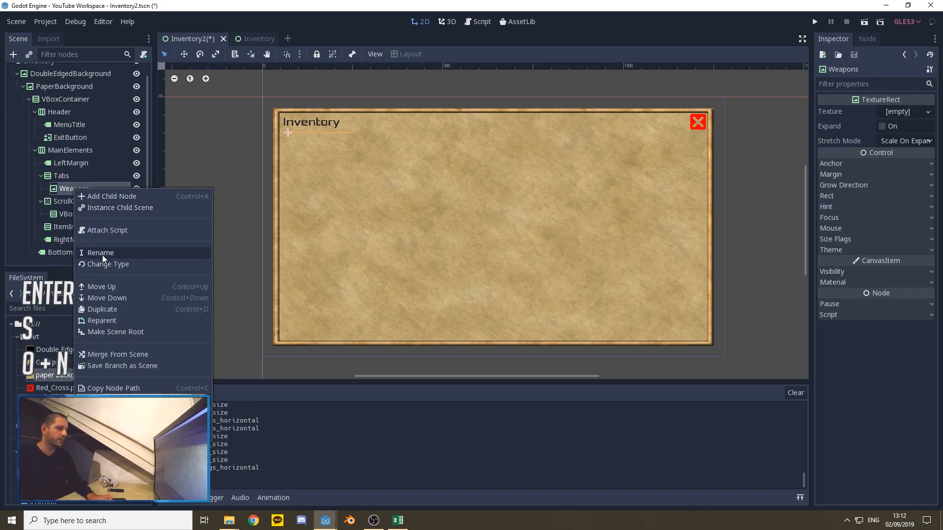
click(104, 196)
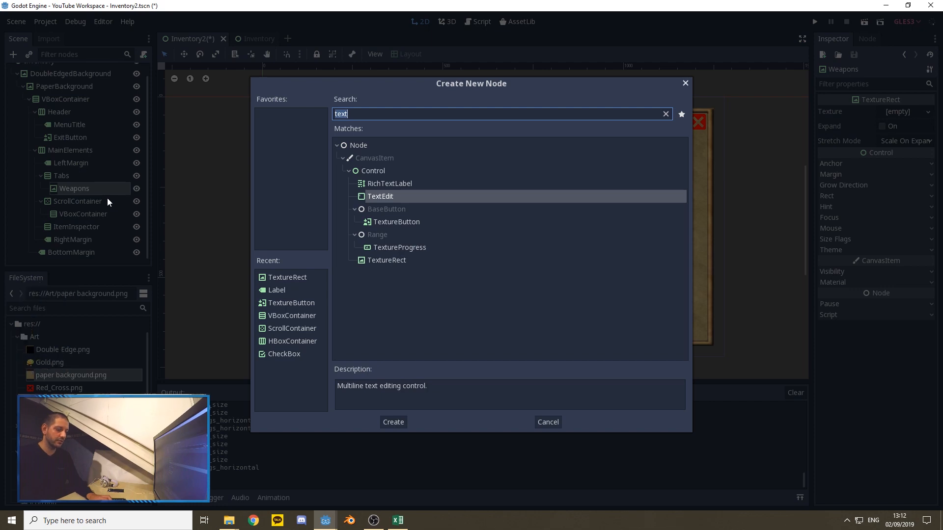
click(396, 222)
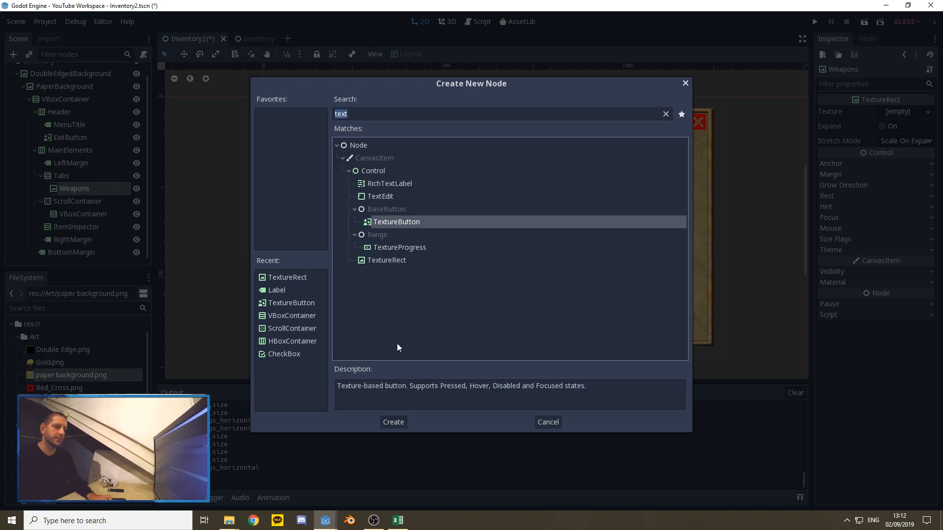
click(393, 422)
Step: Rename the TextureButton inside the Weapons TextureRect to Weapons
right_click(75, 202)
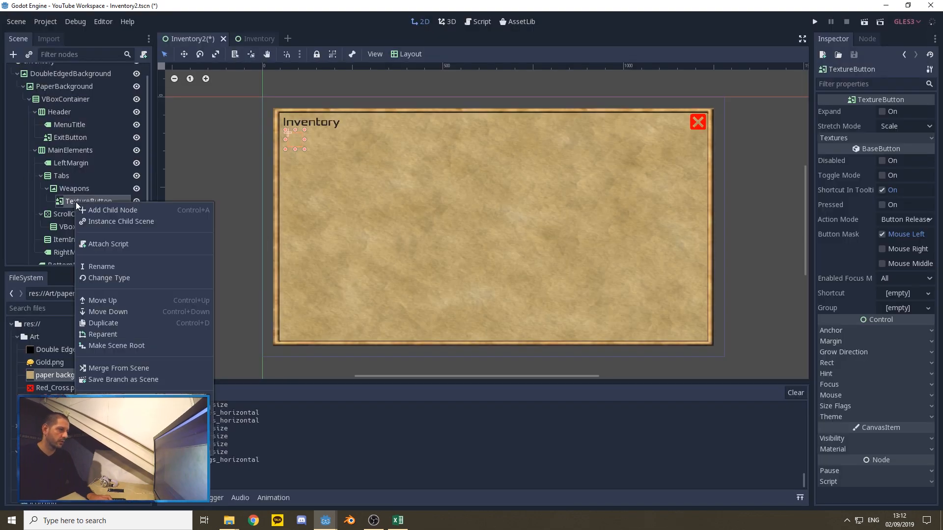
click(102, 267)
text(Weapons)
key(Return)
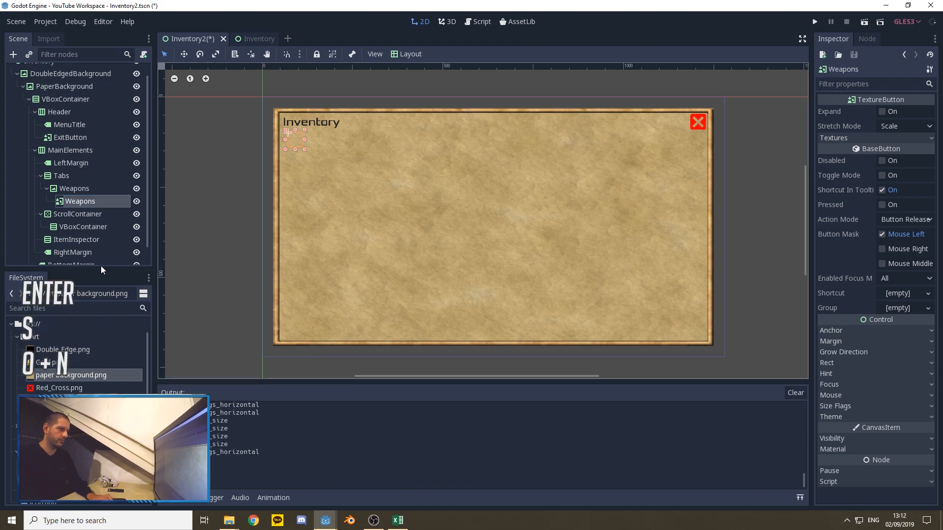
right_click(80, 203)
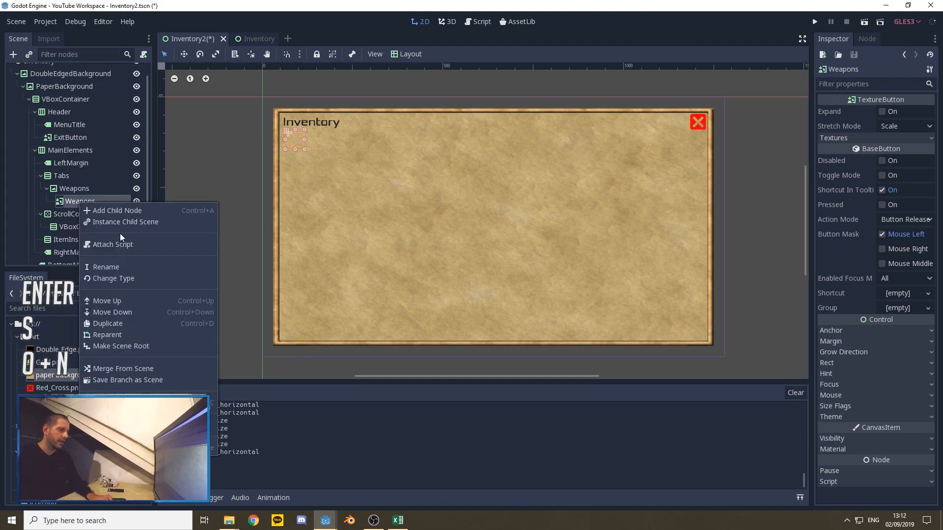
click(106, 266)
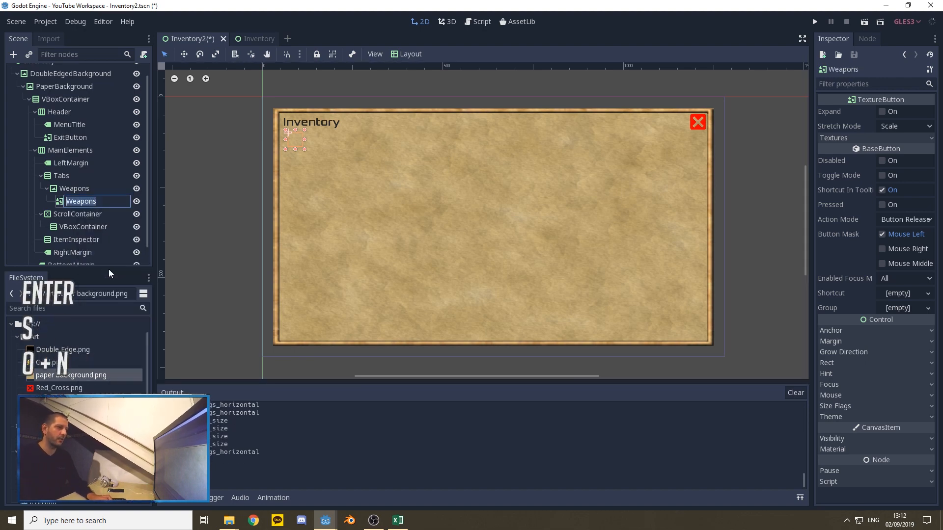
click(83, 199)
Step: Add a Label as a child of the Weapons TextureButton
right_click(84, 200)
click(106, 212)
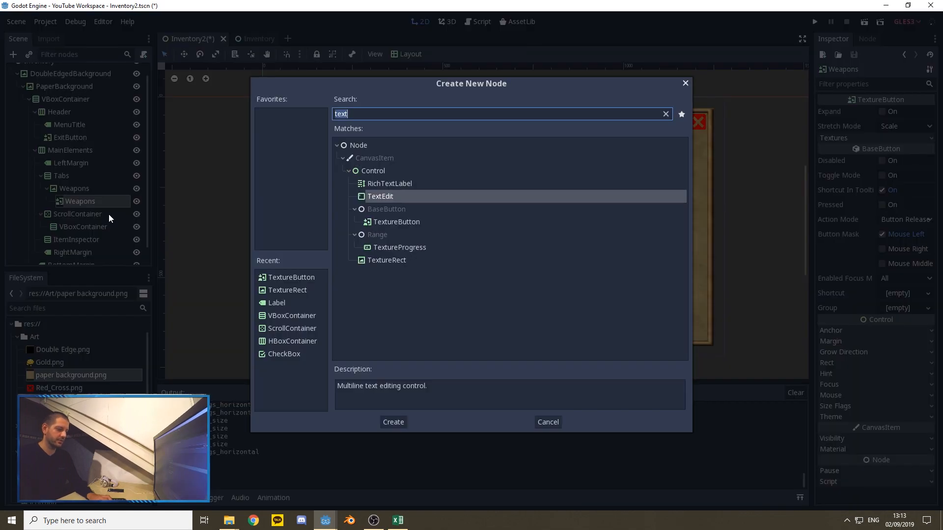
text(label)
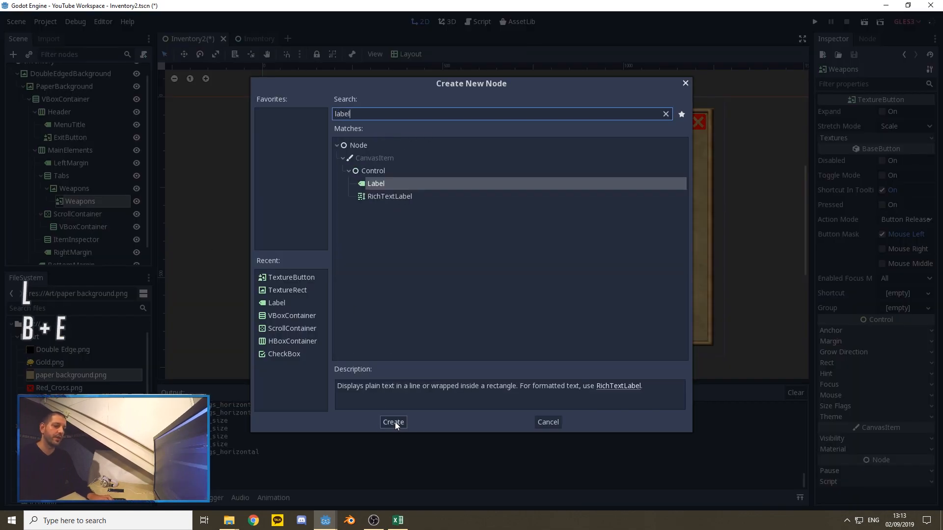
click(393, 422)
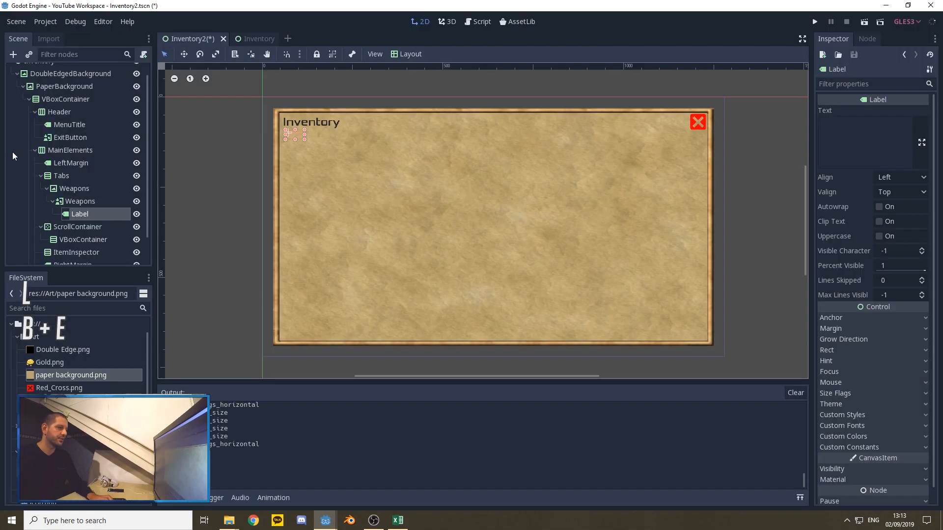
Step: Set the minimum size of the Weapons TextureRect under Tabs to 180 by 70
click(79, 191)
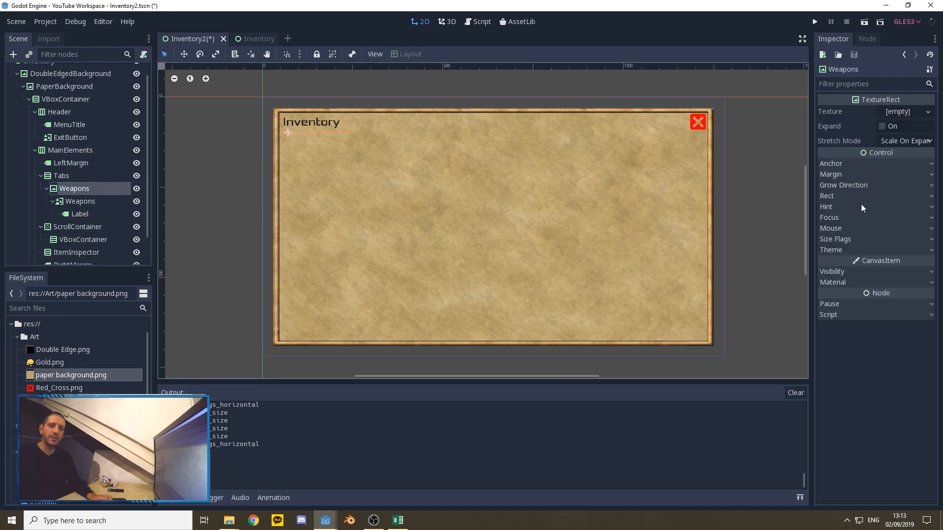
click(835, 196)
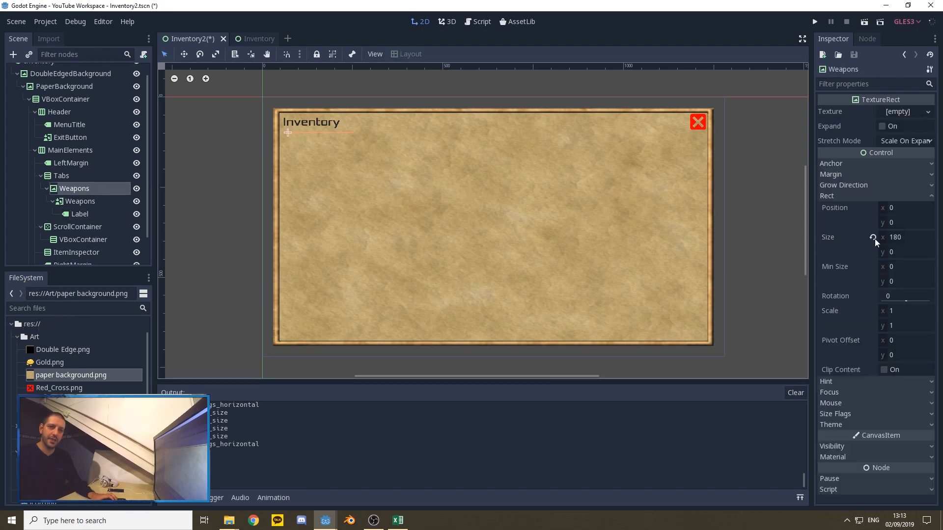
click(887, 268)
text(180)
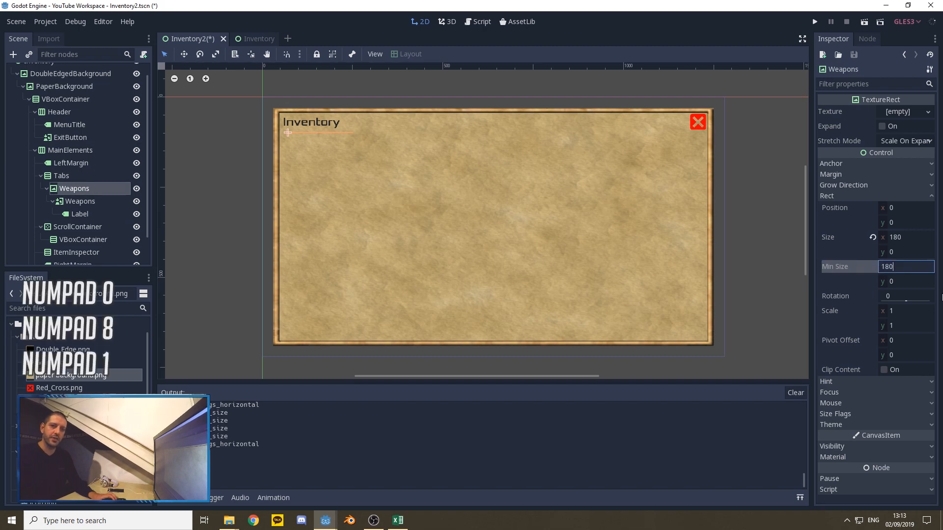
key(Tab)
text(70)
key(Tab)
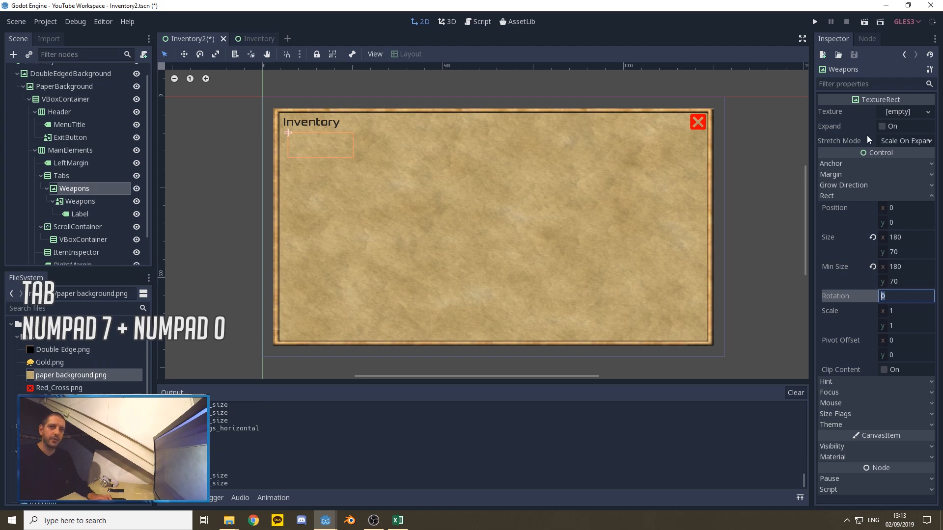
Step: Enable Expand on the Weapons TextureRect and assign wood background.png as its texture
click(883, 126)
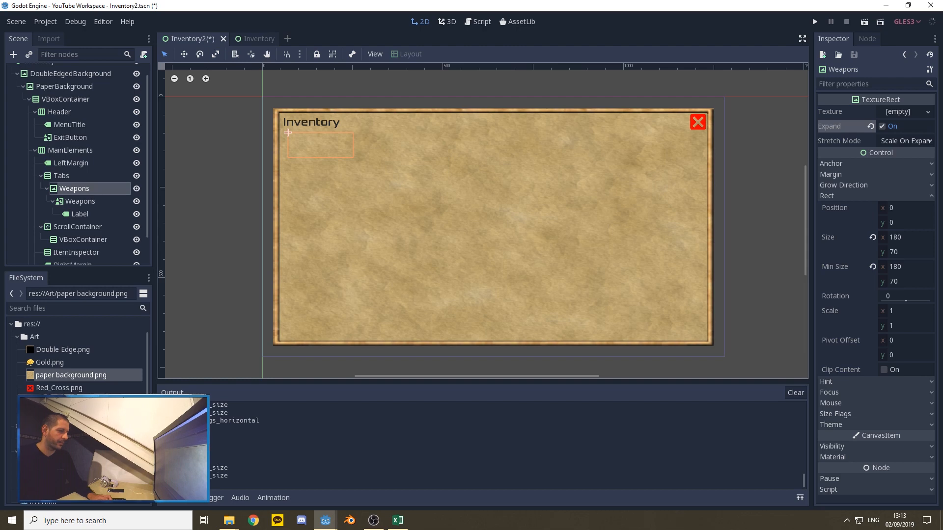
click(71, 413)
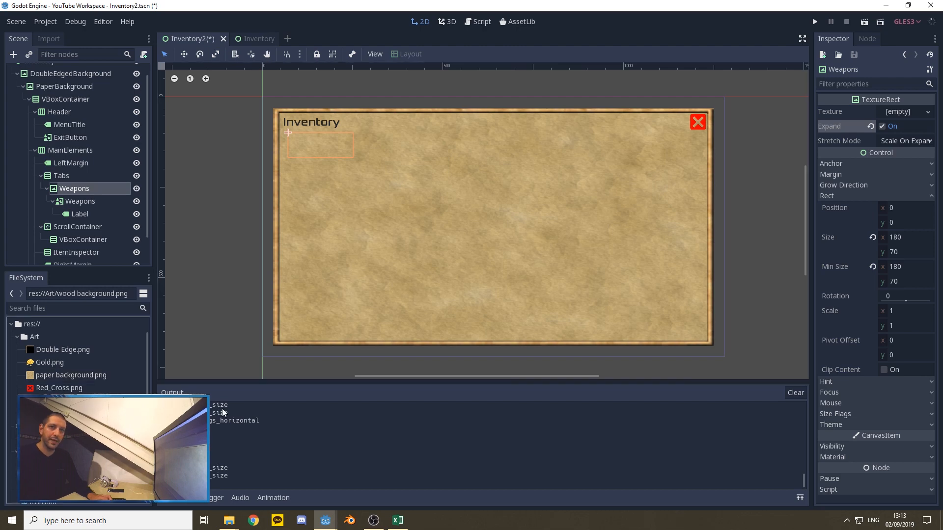
drag(72, 413, 901, 112)
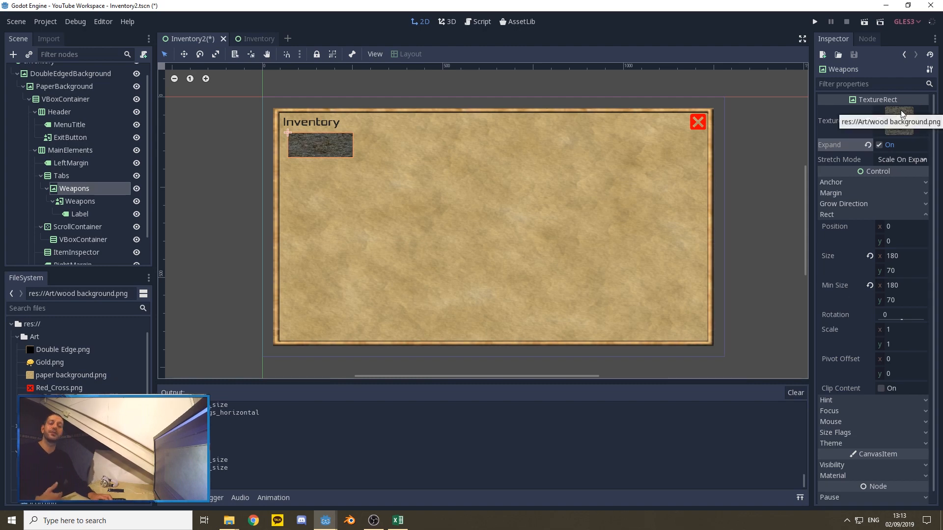
Step: Apply the Full Rect layout to the Weapons TextureButton
click(80, 202)
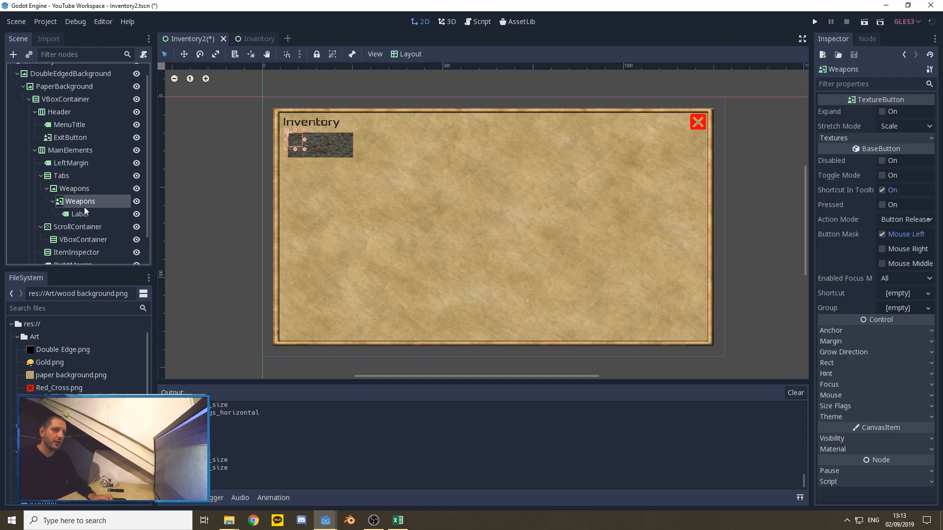
click(407, 54)
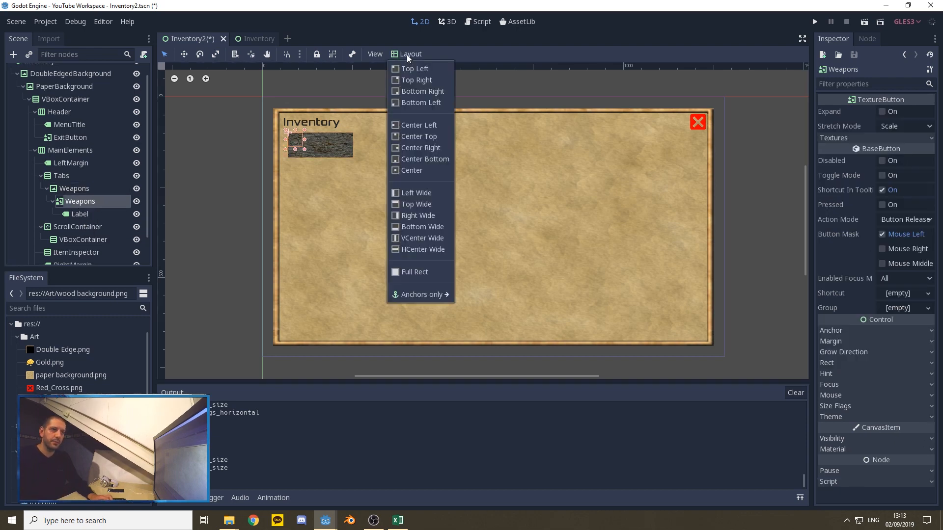
click(420, 272)
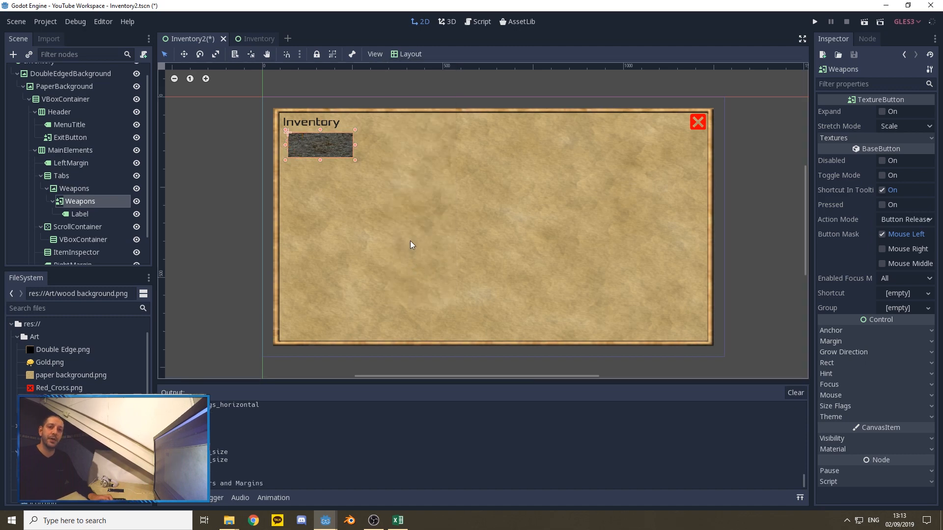
Step: Enable Expand on the Weapons TextureButton and assign paper background.png as its Normal texture
click(883, 111)
click(879, 138)
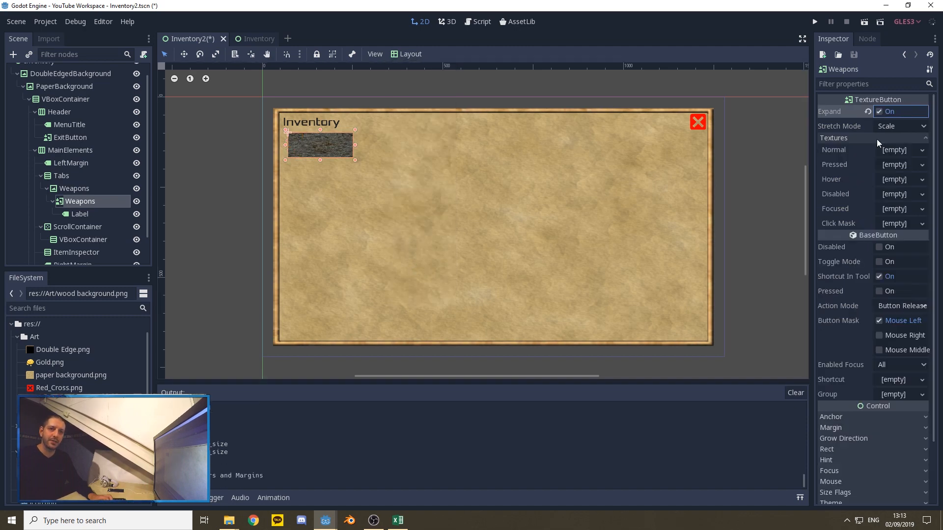
click(43, 376)
drag(42, 374, 889, 150)
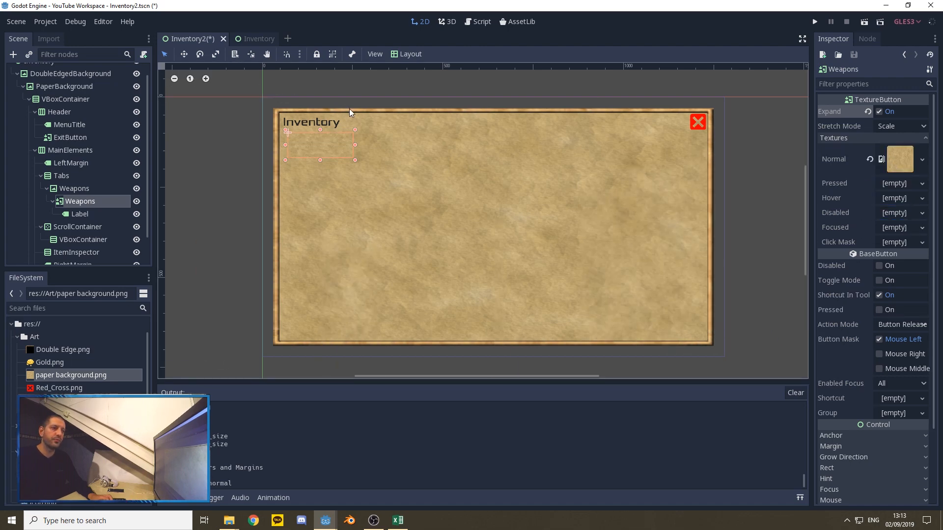
Step: Set the Weapons TextureButton's margins to 10 left, 10 top, -10 right and -10 bottom
click(843, 446)
click(894, 458)
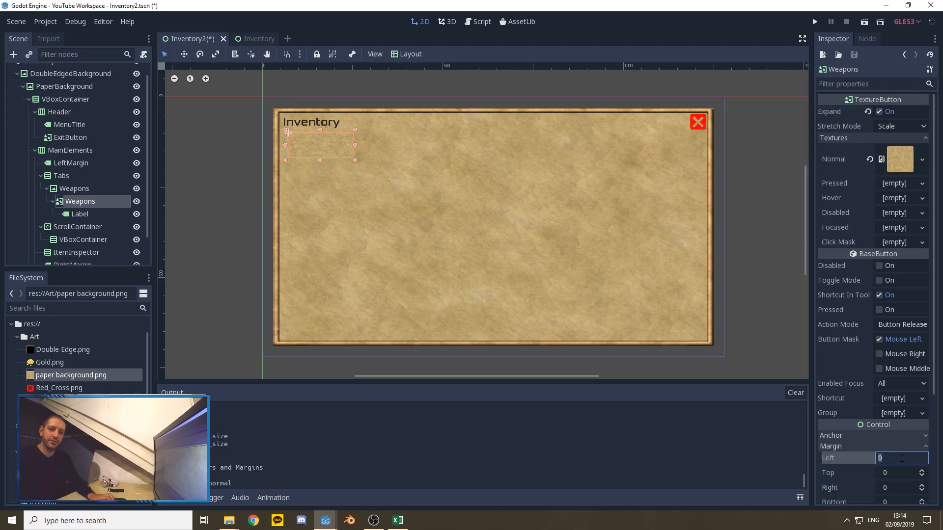
text(10)
key(Tab)
text(10)
key(Tab)
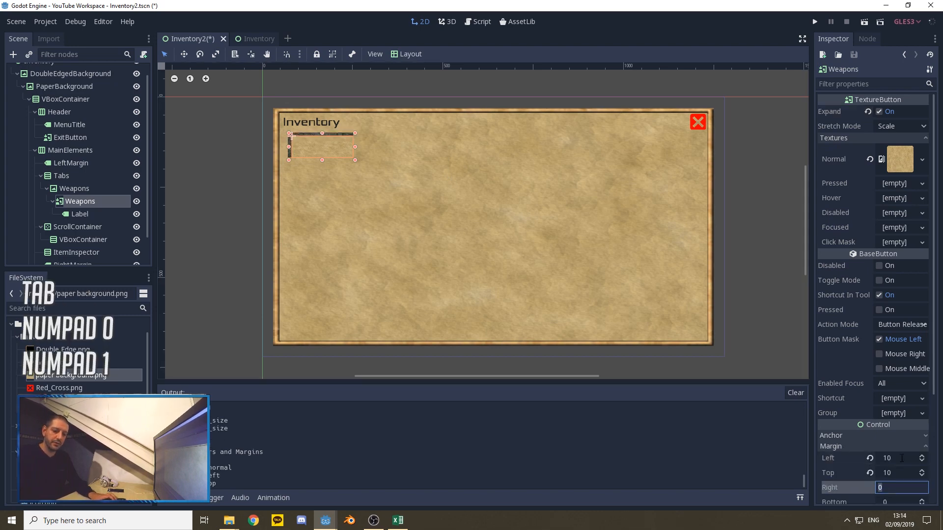
text(-10)
key(Tab)
text(-10)
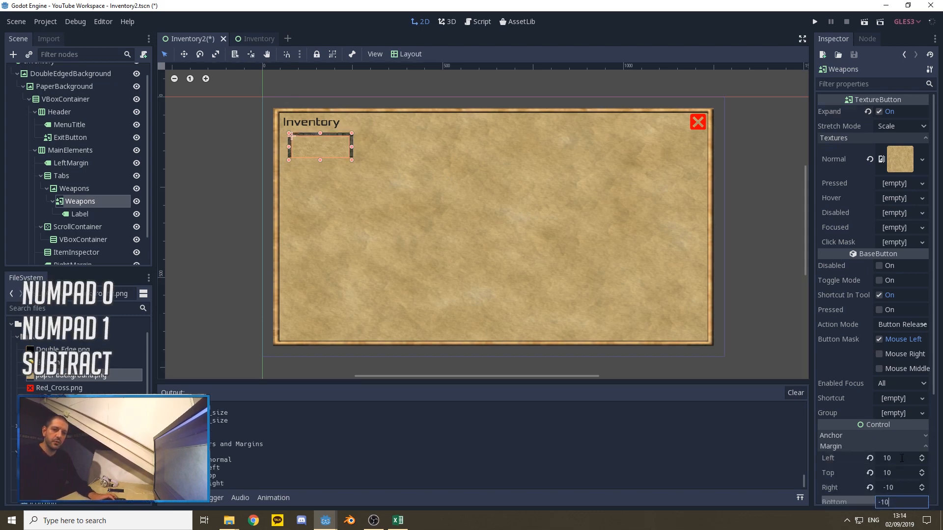
key(Tab)
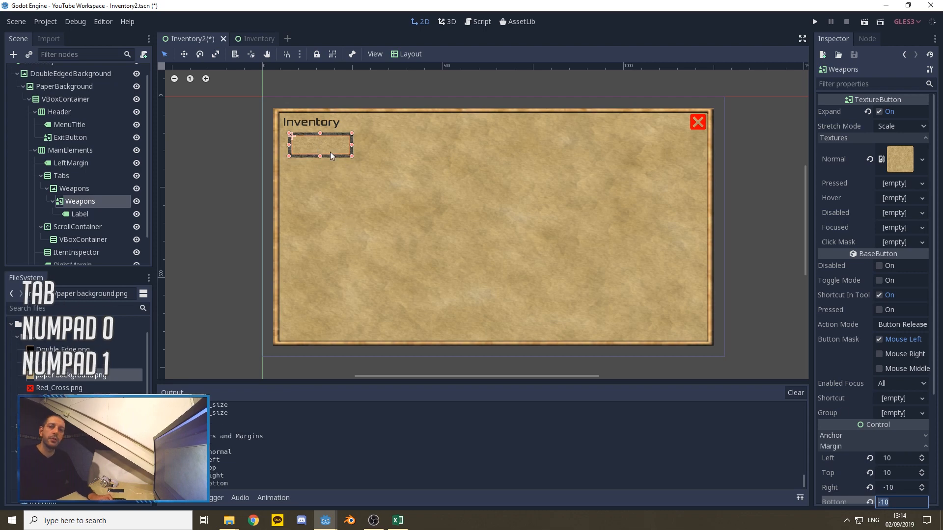
Step: Apply the Full Rect layout to the Label inside the Weapons button and set its text to Weapons
click(77, 215)
click(408, 54)
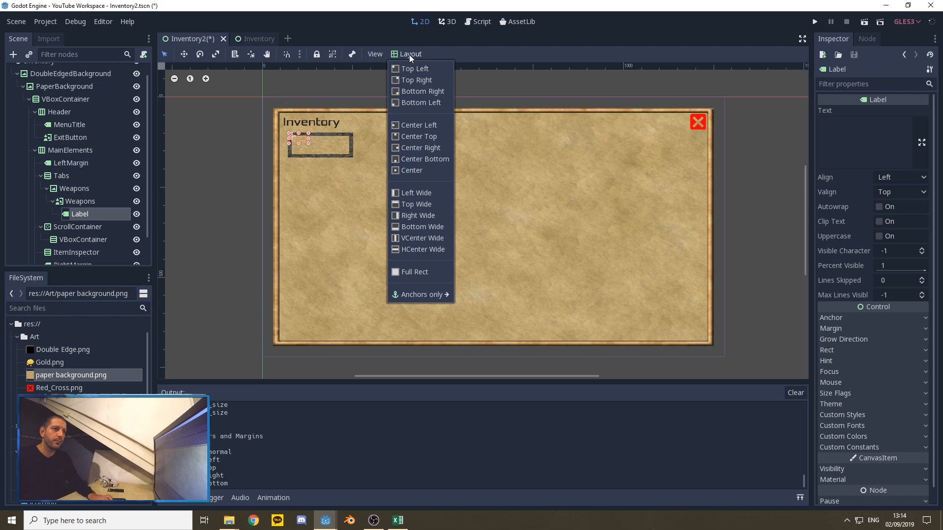
click(421, 273)
click(884, 148)
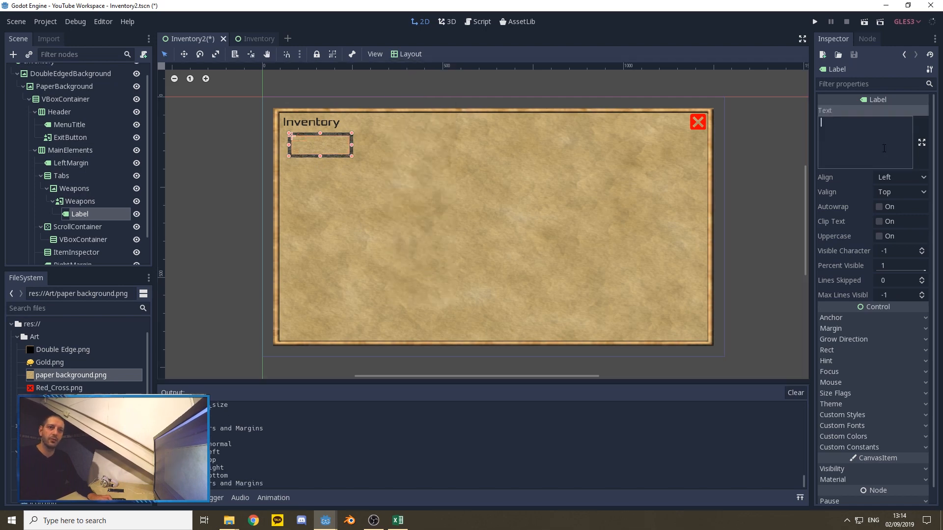
text(Weapons)
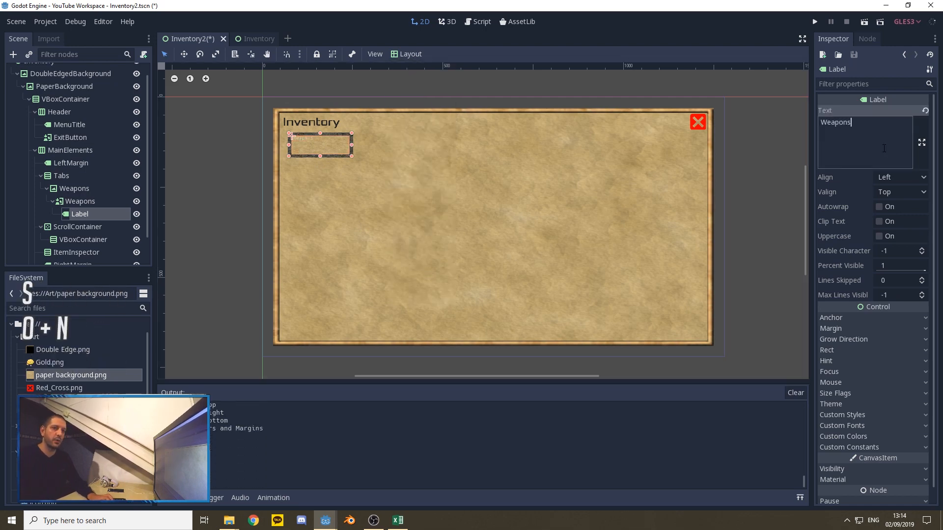
click(772, 135)
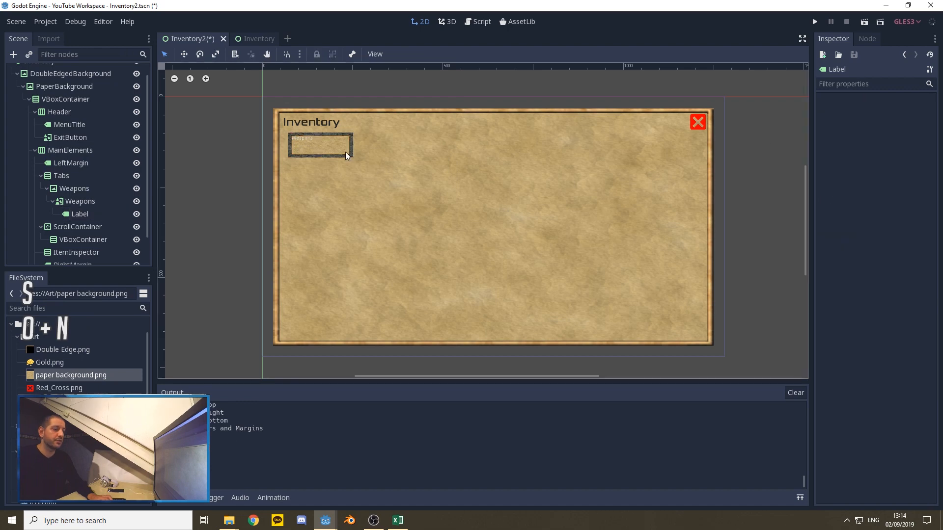
Step: Load 24.tres from the Font folder as the Weapons label's custom font
click(78, 214)
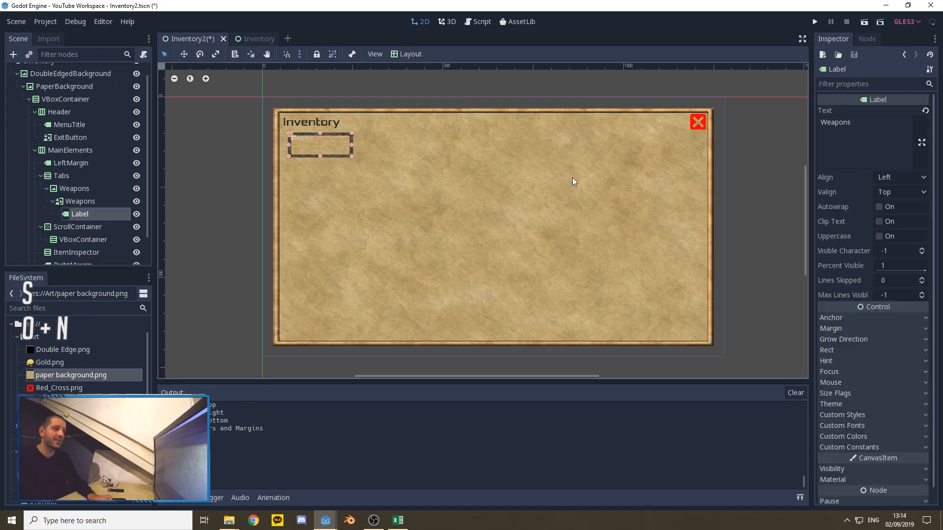
scroll(872, 318, down, 1)
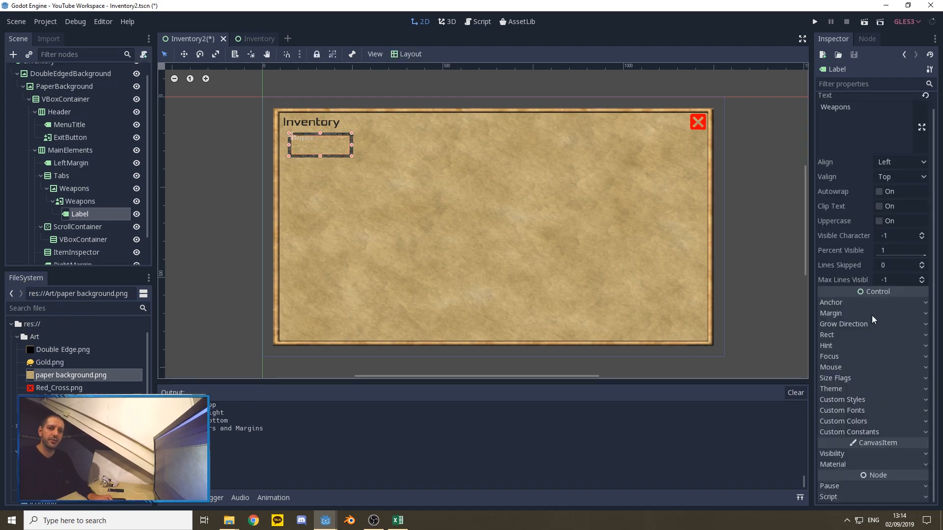
click(865, 411)
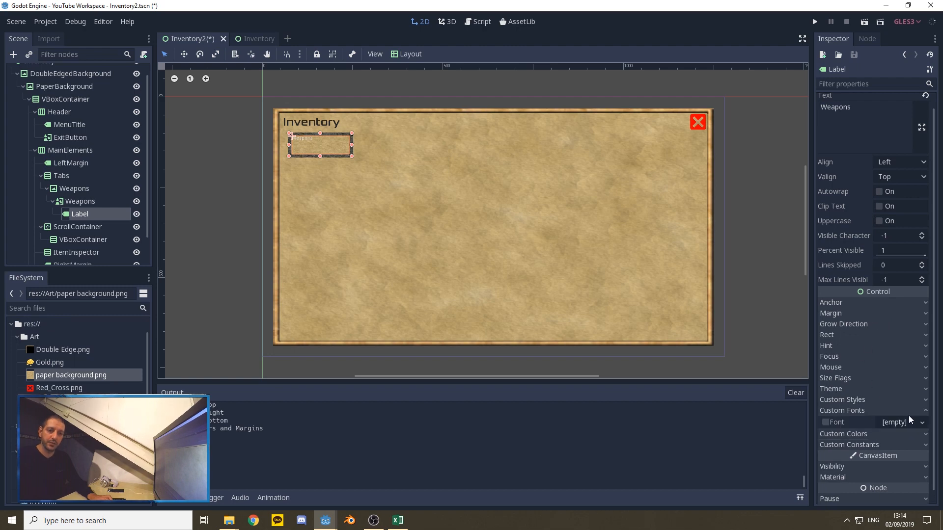
click(905, 422)
click(878, 471)
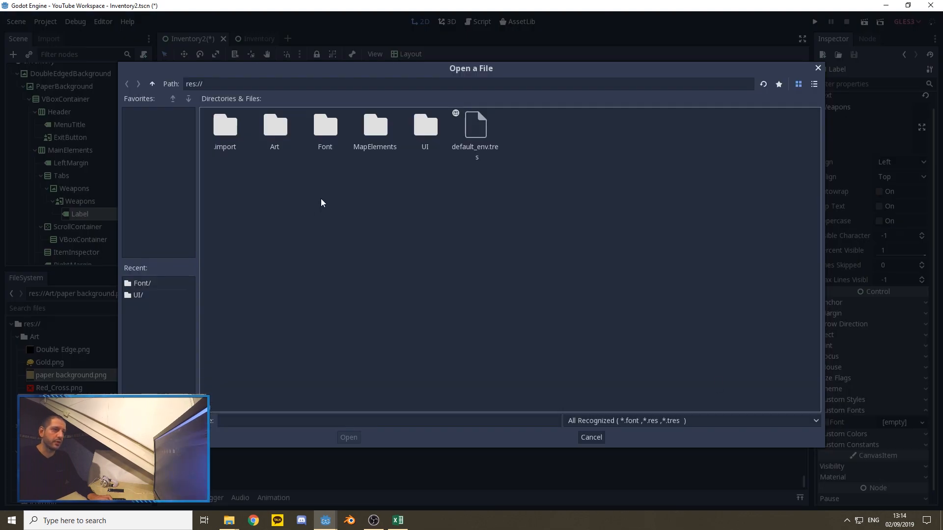
double_click(324, 129)
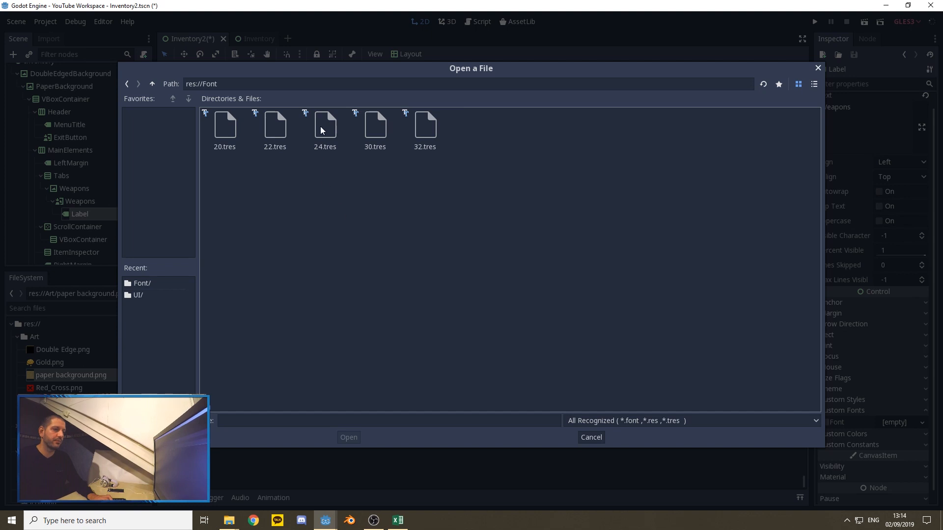
click(323, 129)
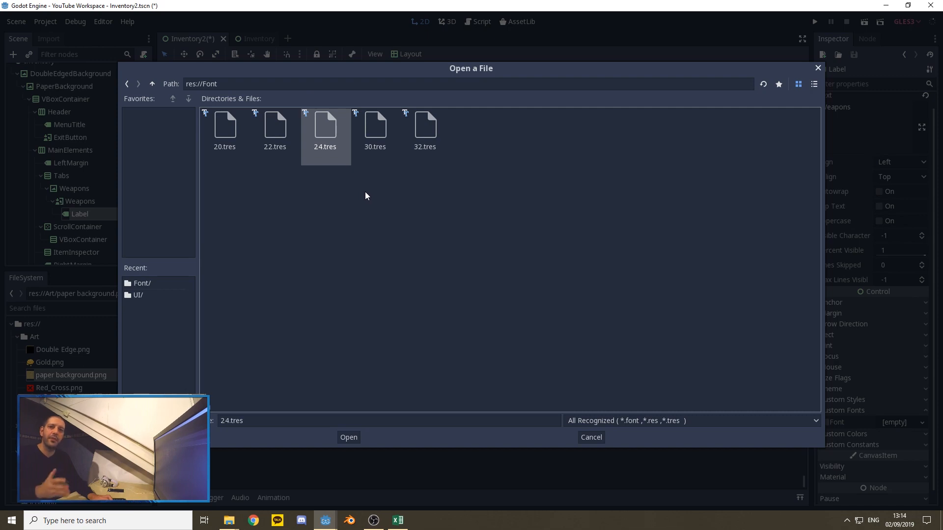
double_click(324, 130)
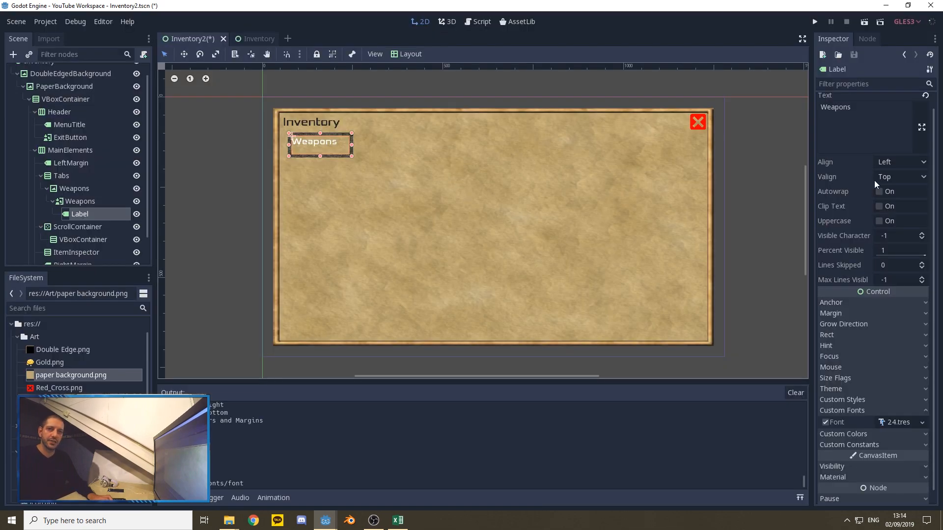
Step: Center the Weapons label's text both horizontally and vertically
click(899, 162)
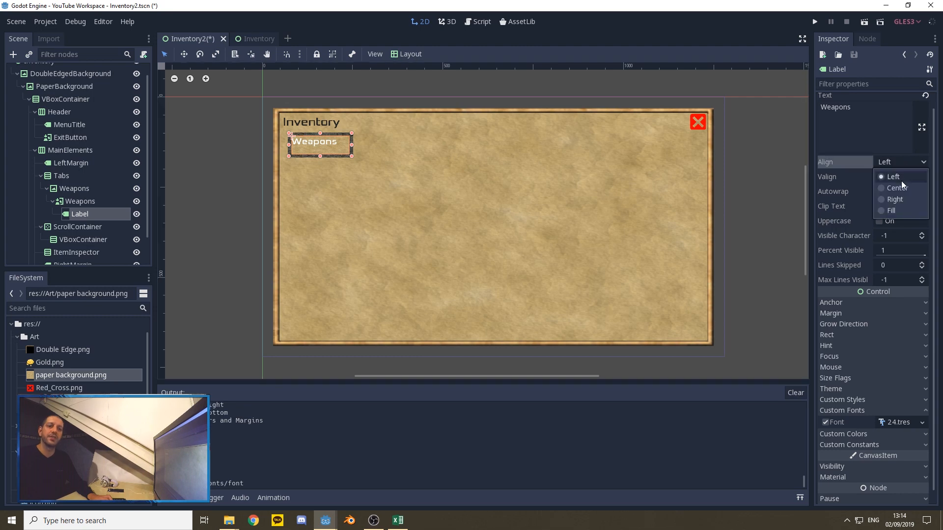
click(901, 188)
click(893, 177)
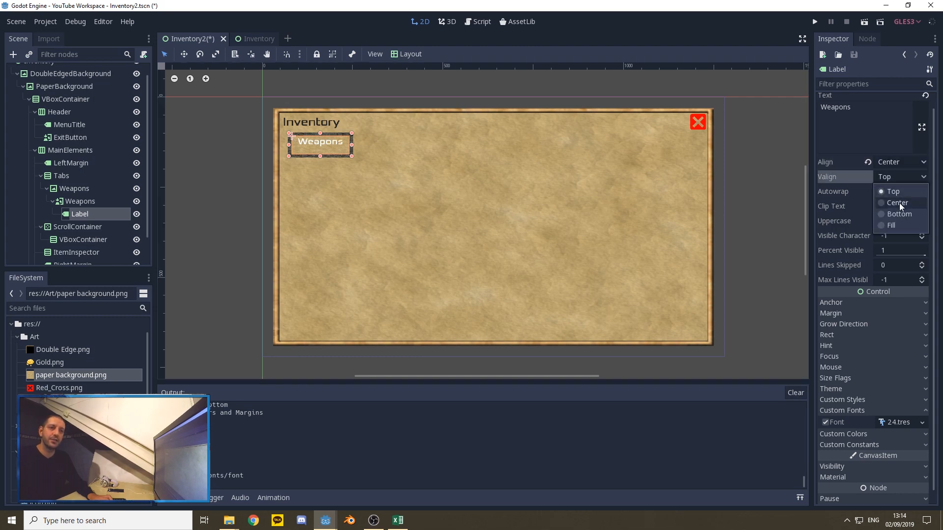
click(900, 202)
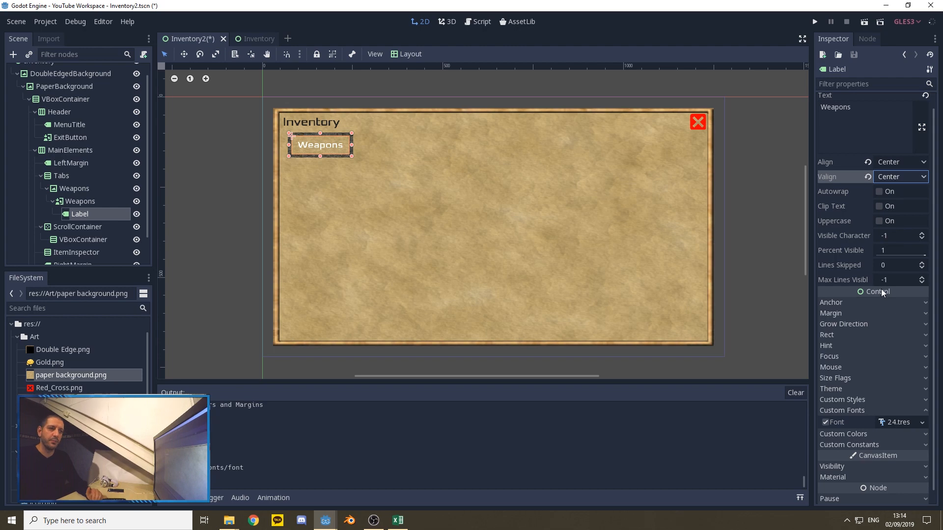
Step: Set the Weapons label's custom font color to RGB 40, 40, 40
scroll(874, 310, down, 1)
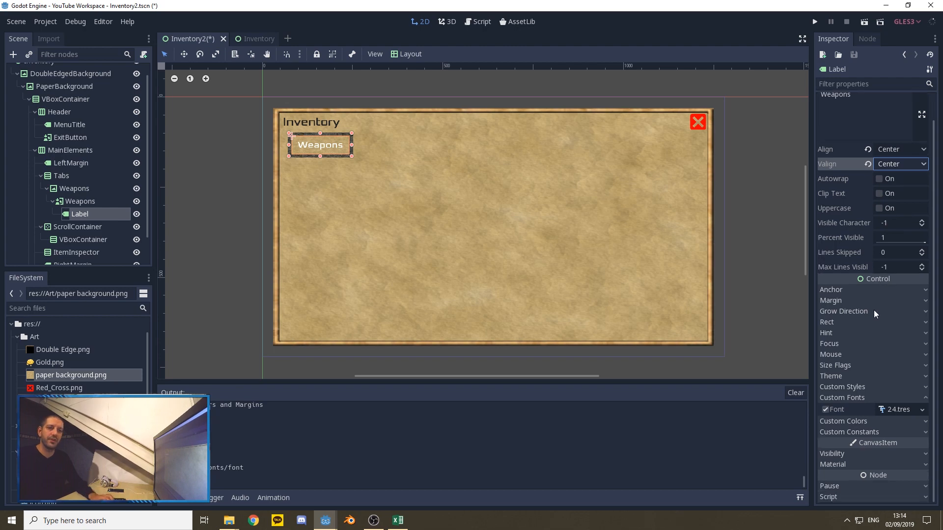
click(859, 422)
click(890, 434)
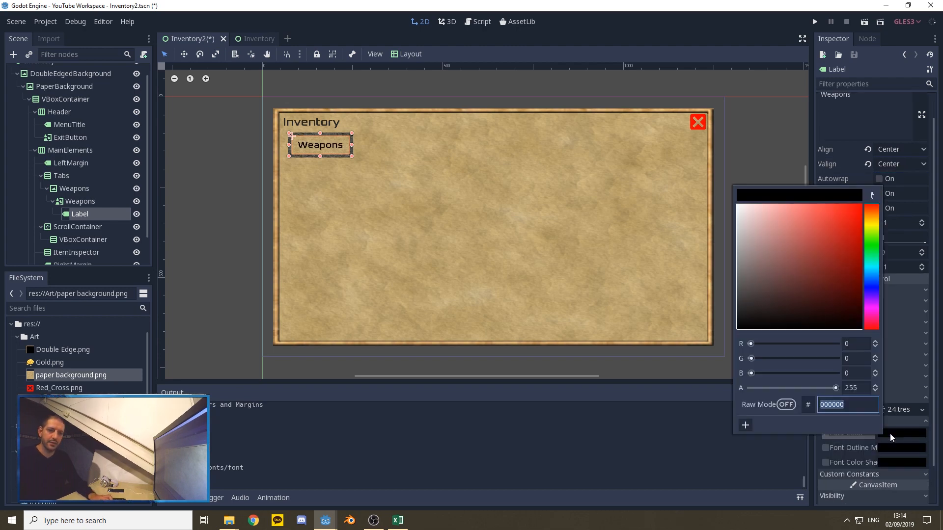
click(860, 348)
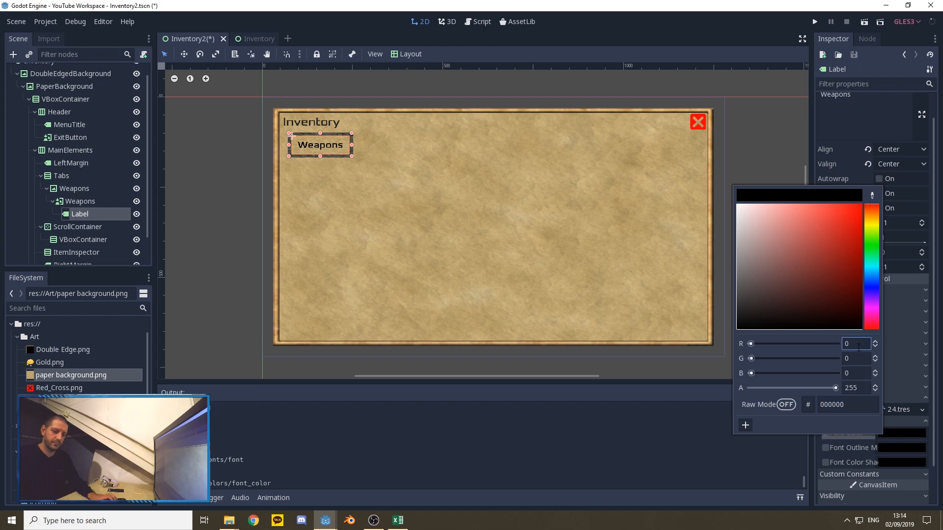
key(BackSpace)
text(40)
key(Tab)
text(40)
key(Tab)
text(40)
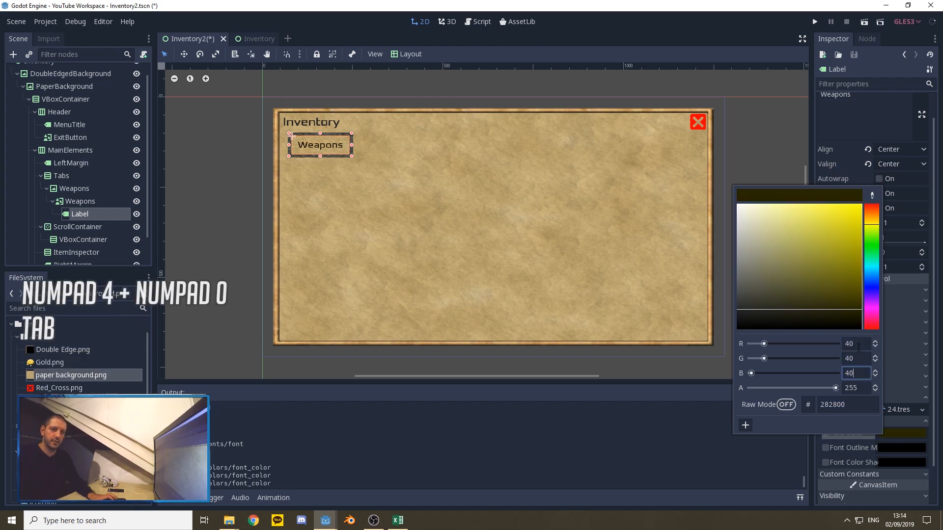
click(739, 149)
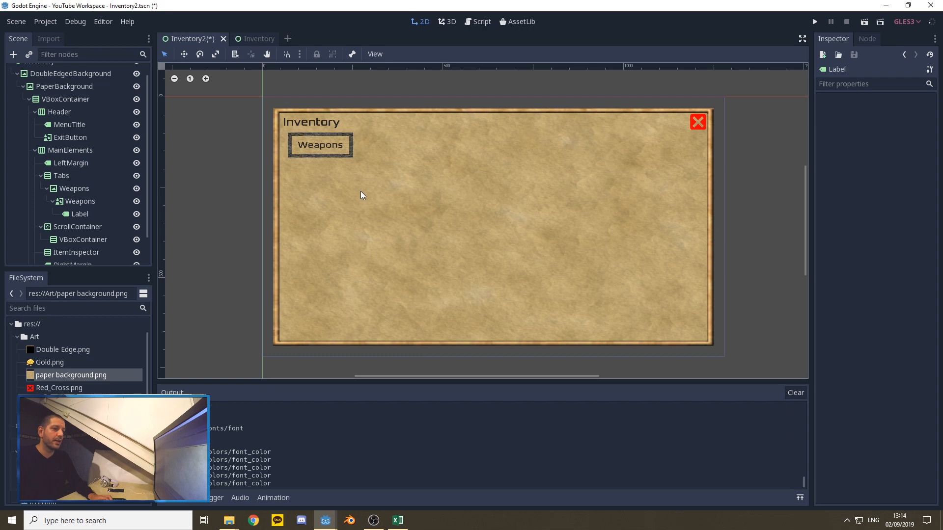
Step: Duplicate the Weapons tab TextureRect four times inside the Tabs container
click(68, 187)
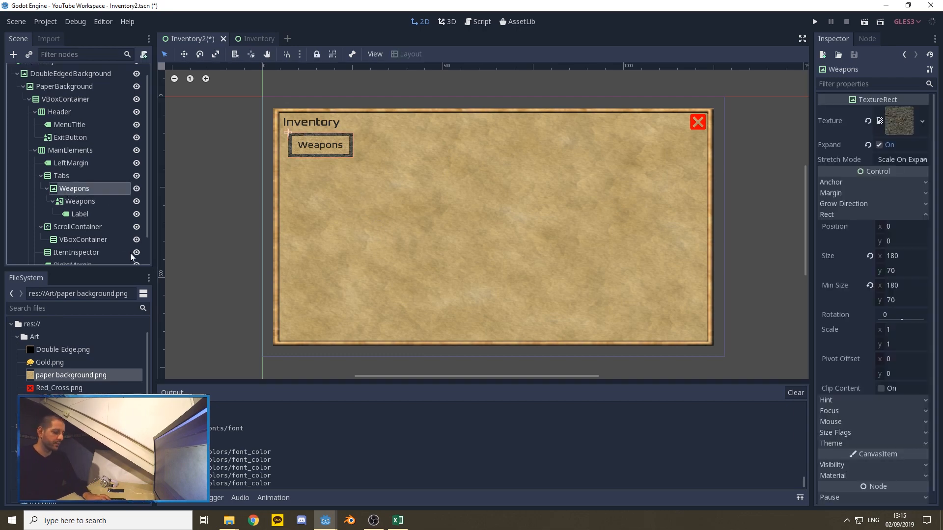
key(ctrl+d)
key(ctrl+d)
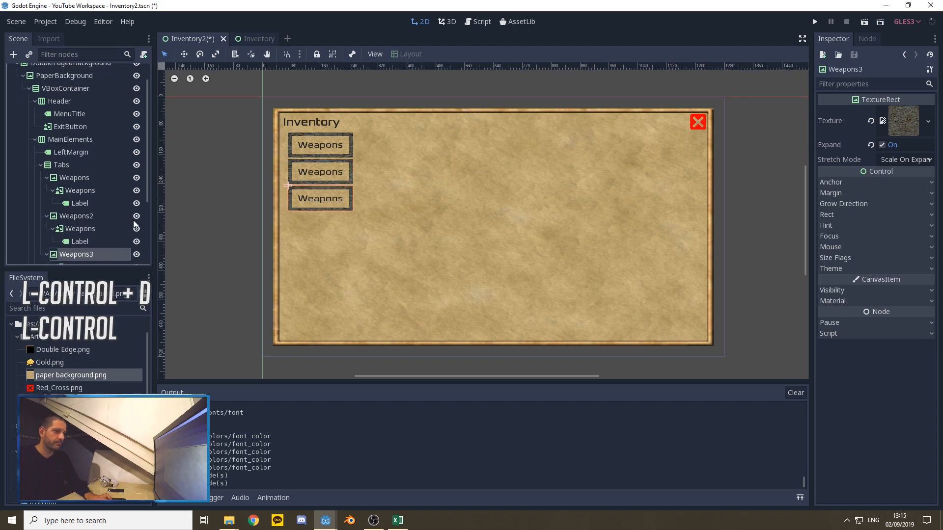
key(ctrl+d)
key(ctrl+d)
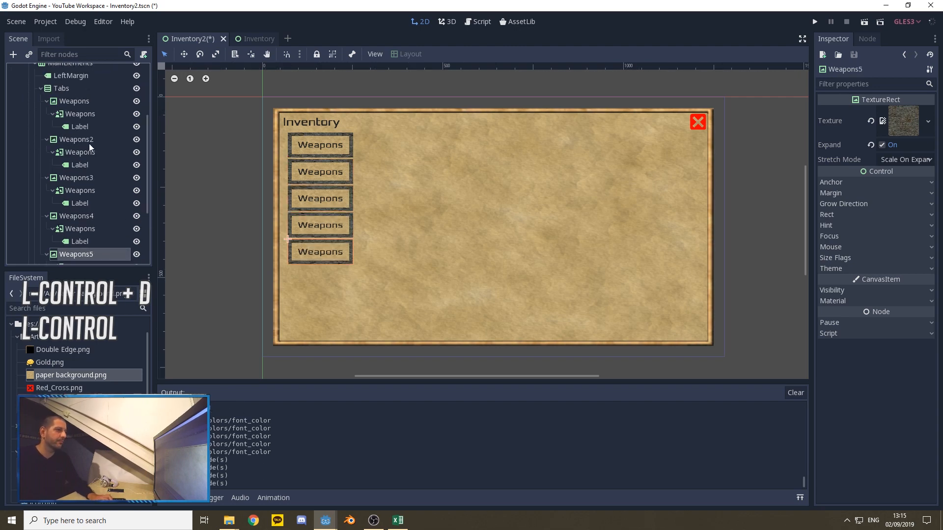
click(73, 139)
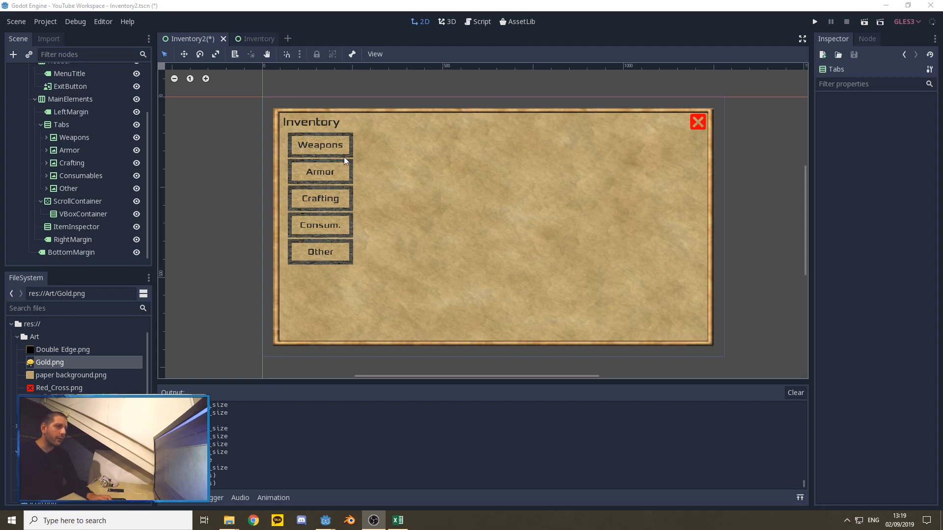
click(45, 136)
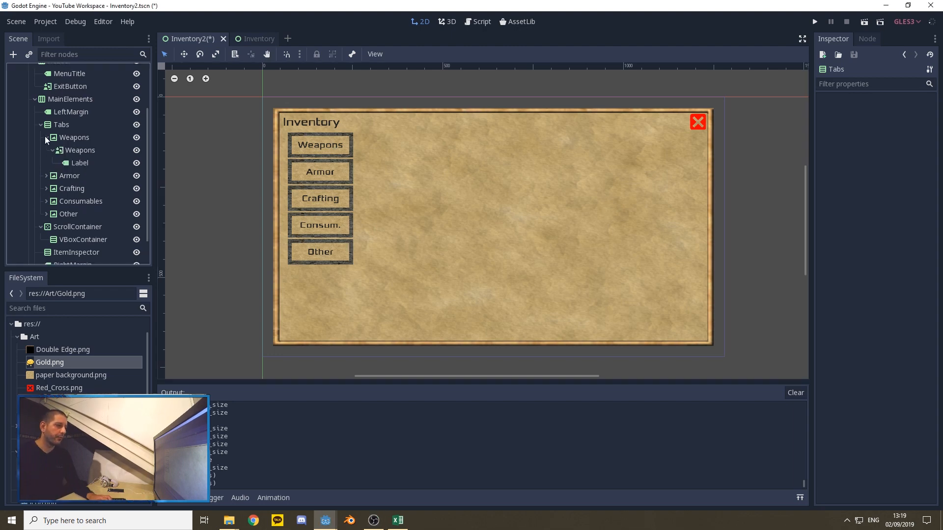
click(45, 137)
click(46, 175)
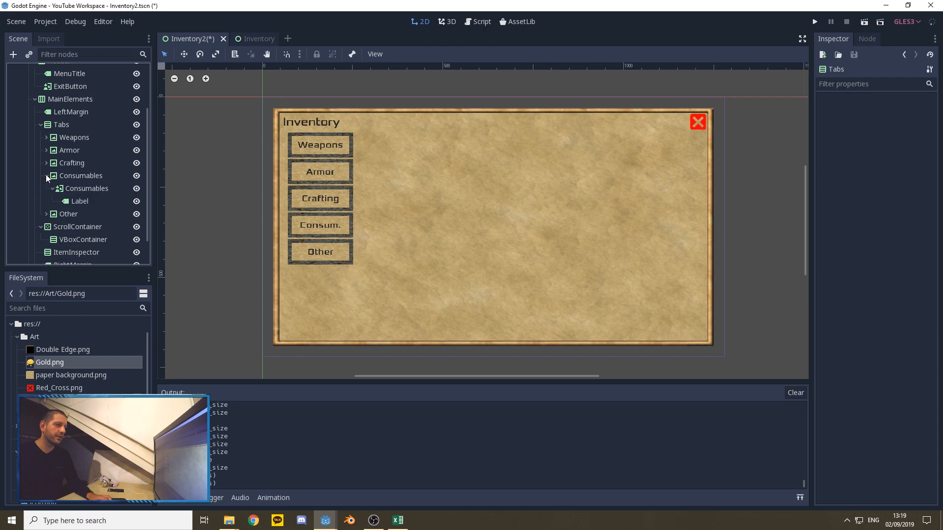
click(46, 175)
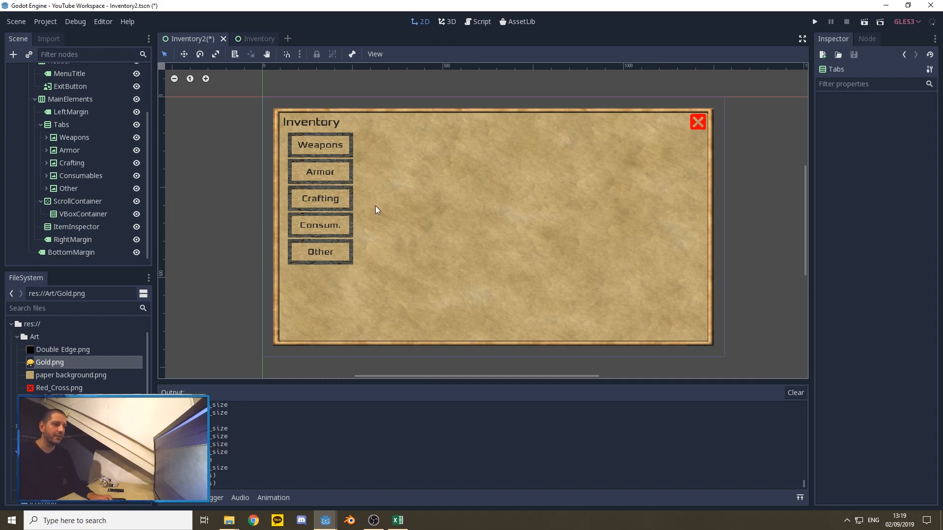
Step: Add a TextureRect child node to the Tabs container
right_click(62, 125)
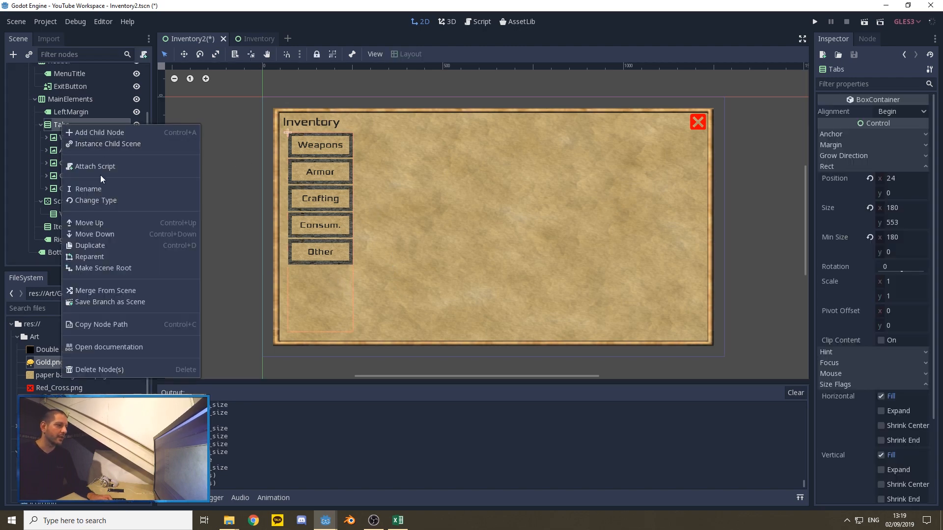
click(88, 131)
text(te)
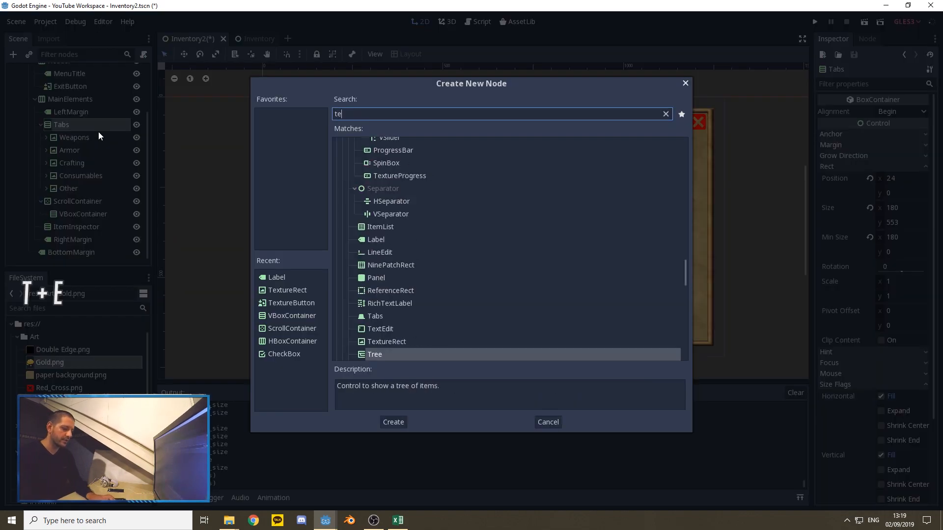
text(xt)
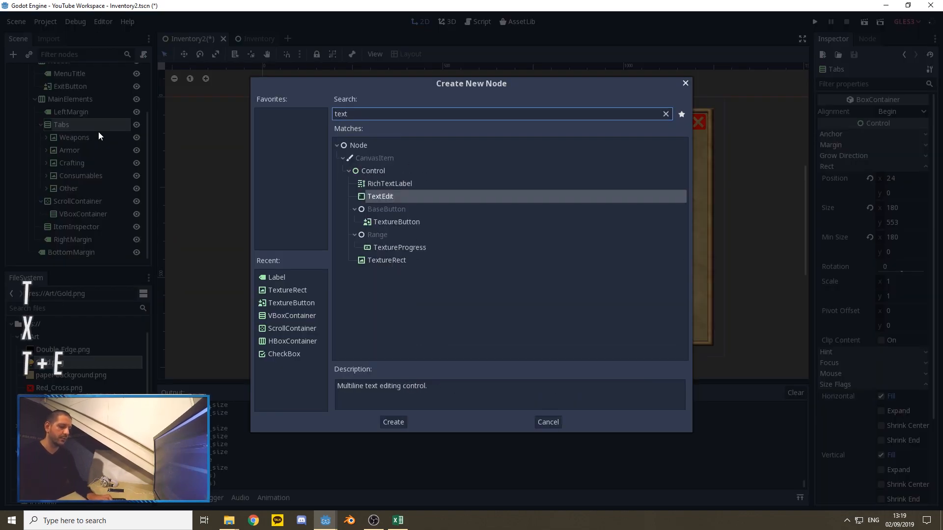
click(387, 260)
click(393, 421)
Step: Add a Label child node to the Tabs container, after the new TextureRect
right_click(63, 125)
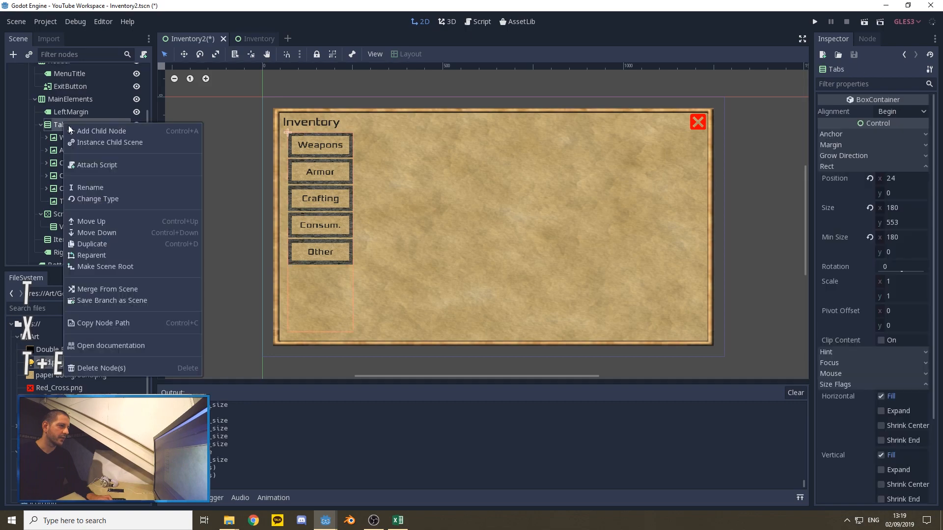
click(86, 131)
text(label)
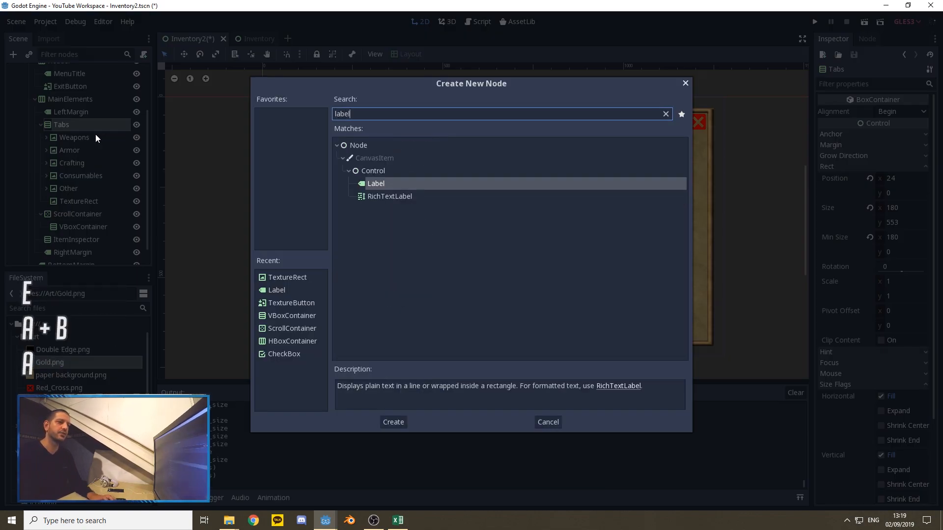
click(396, 423)
Step: Rename the new TextureRect under Tabs as GoldText
click(72, 199)
right_click(72, 199)
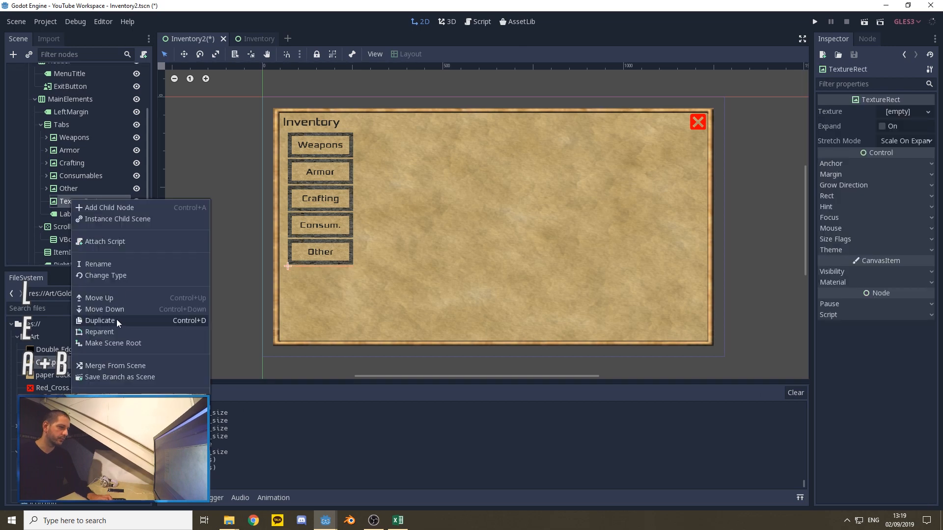
click(97, 263)
text(Go)
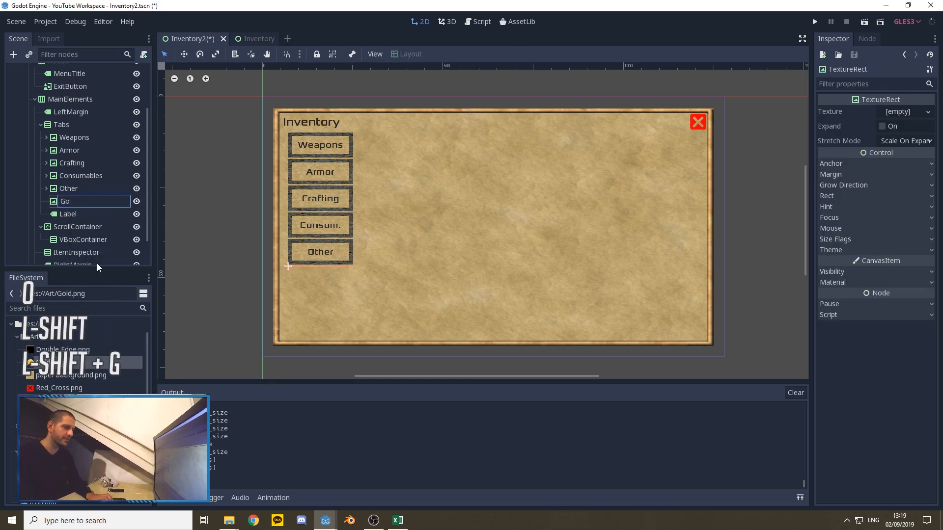
text(ldText)
key(Return)
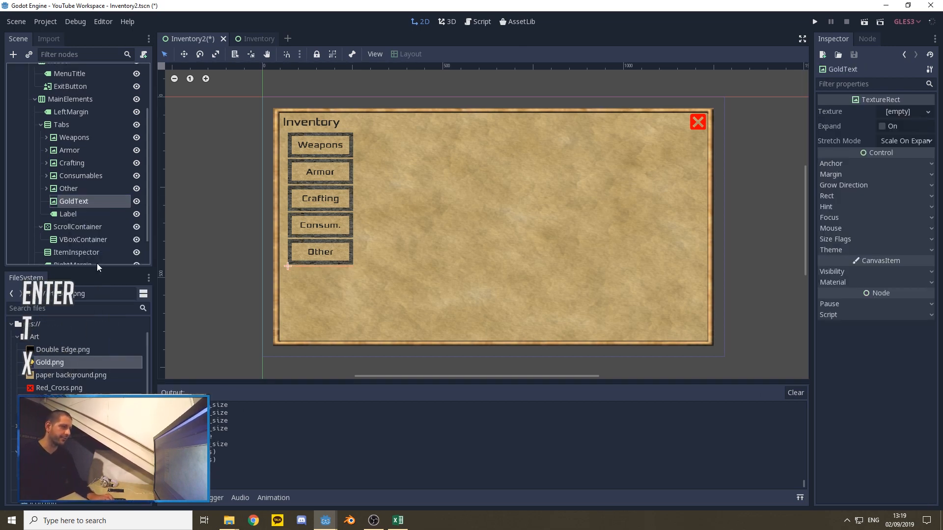
Step: Rename the new Label under Tabs as GoldCounter
right_click(74, 216)
click(103, 279)
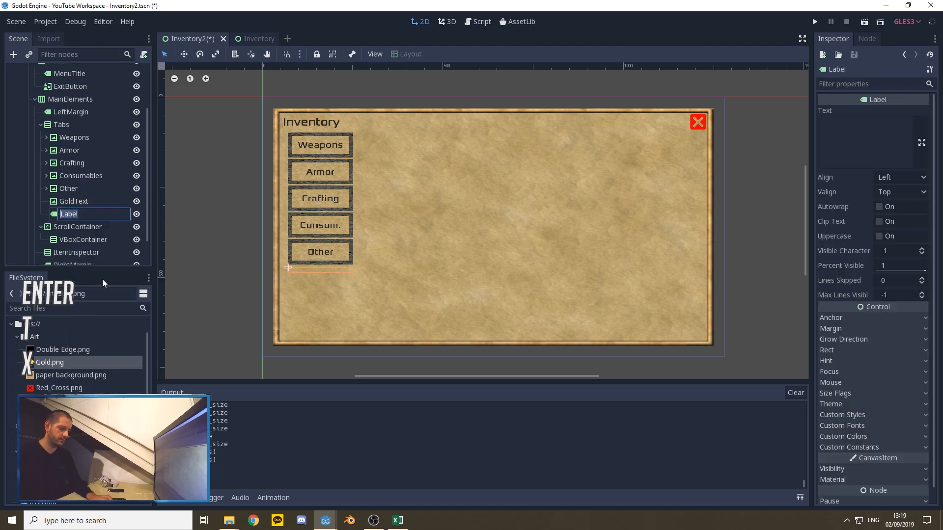
text(GoldCounter)
key(Return)
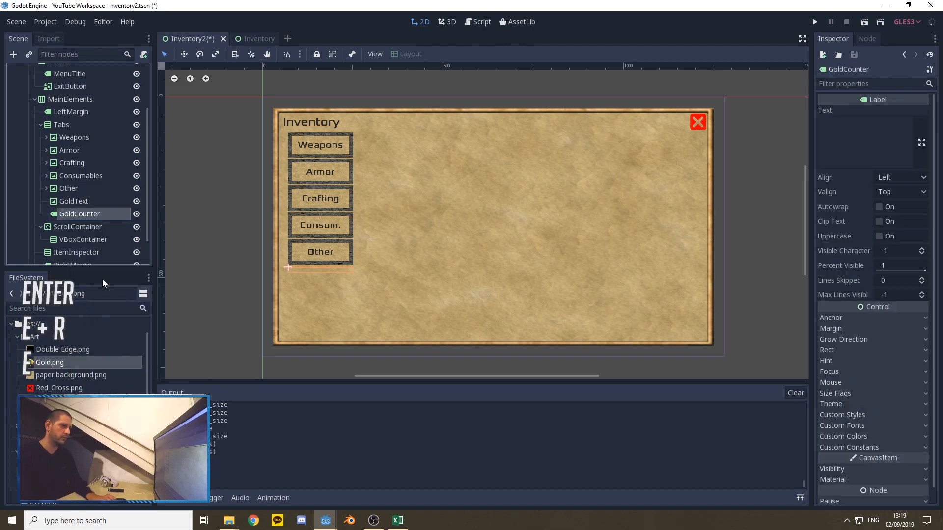
Step: Give GoldText the Gold.png texture, with Expand enabled and a minimum size of 180 by 90
click(78, 202)
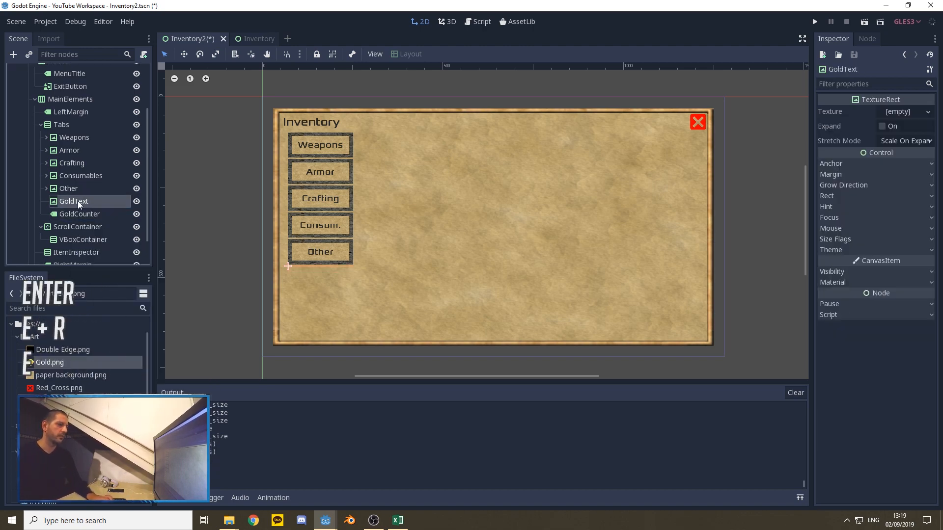
click(882, 126)
click(840, 196)
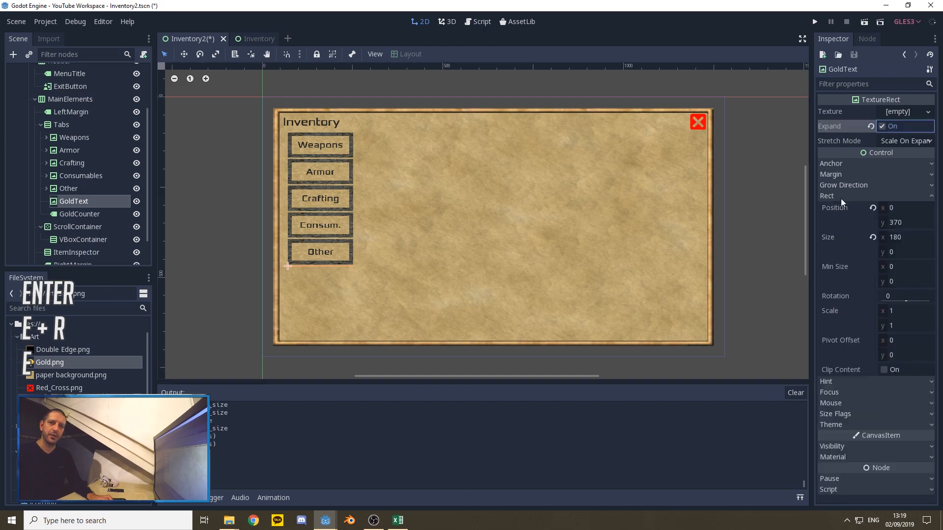
click(885, 267)
text(180)
key(Tab)
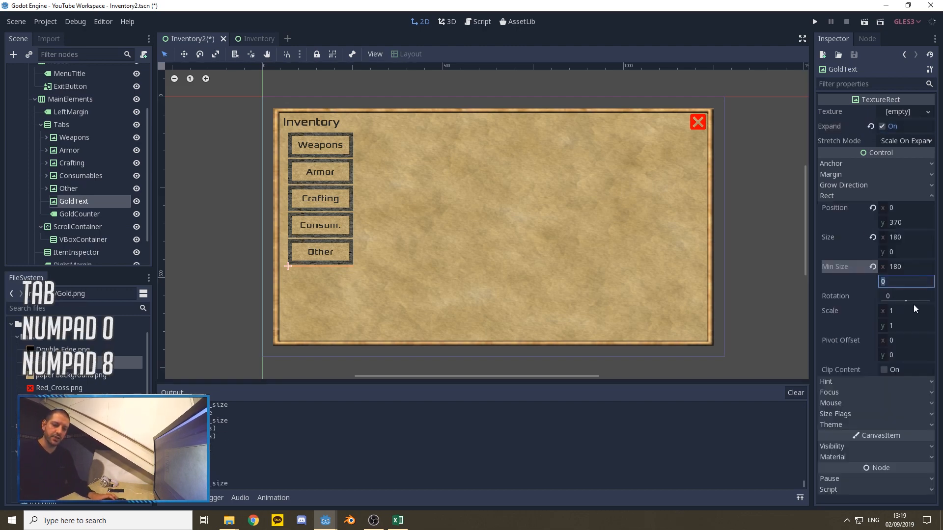
text(9)
key(Tab)
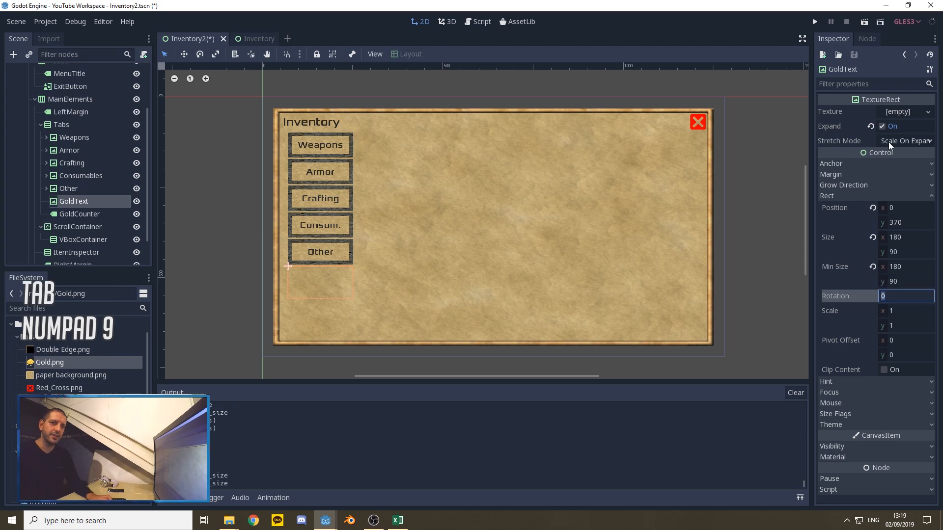
drag(50, 365, 896, 114)
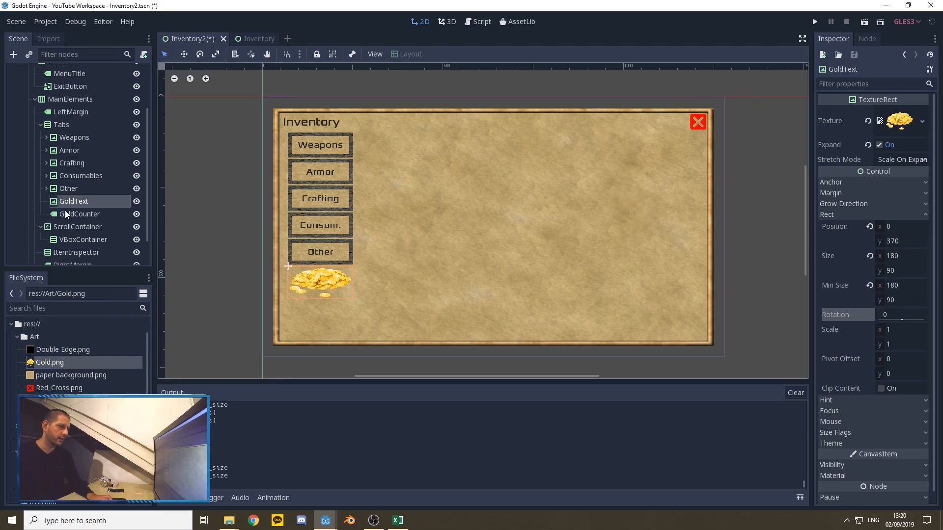
Step: Load 30.tres from the Font folder as the GoldCounter label's custom font
click(78, 214)
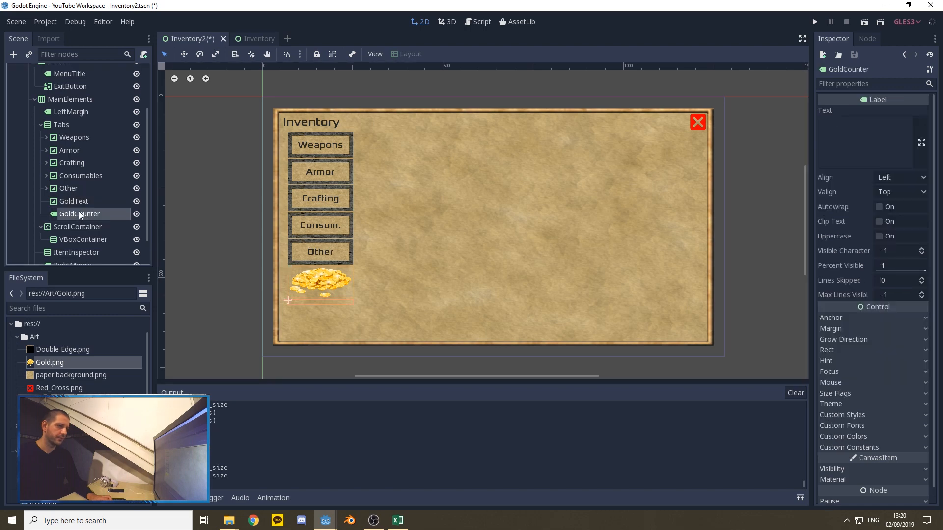
click(864, 426)
click(910, 440)
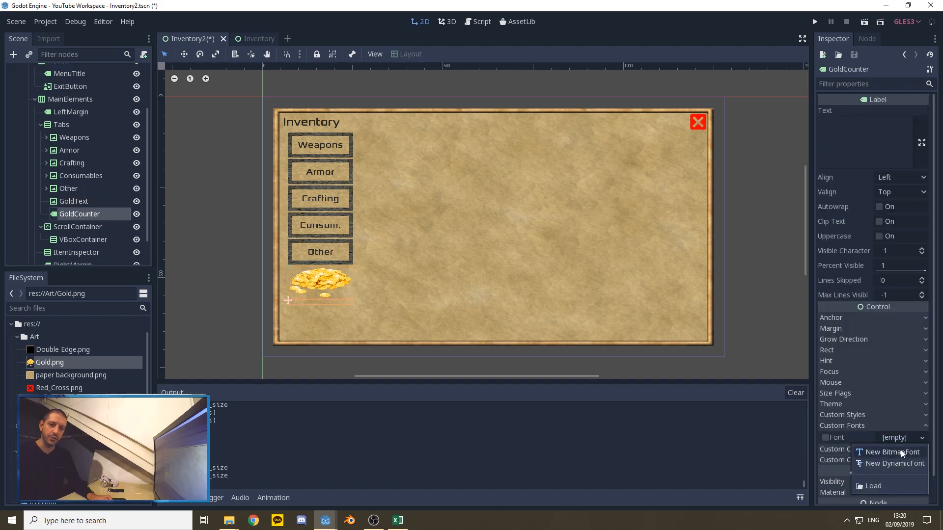
click(878, 485)
double_click(322, 129)
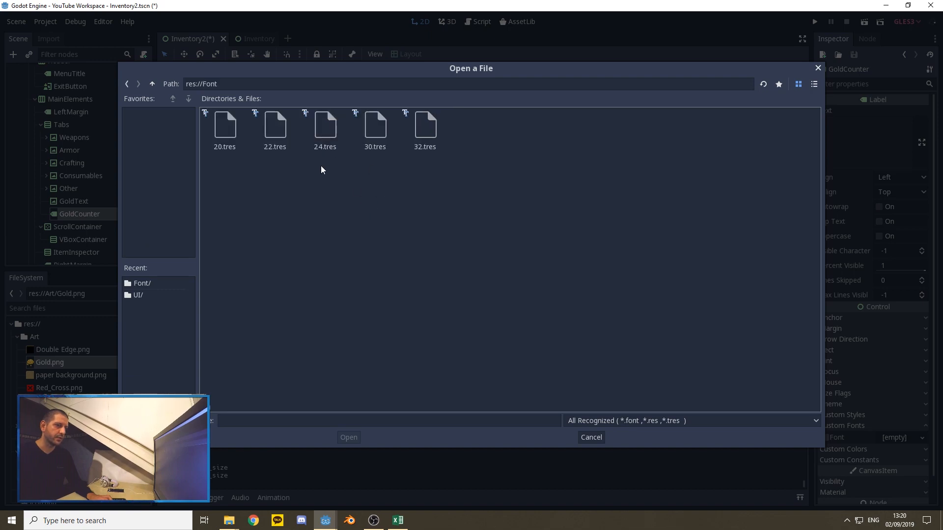
double_click(372, 130)
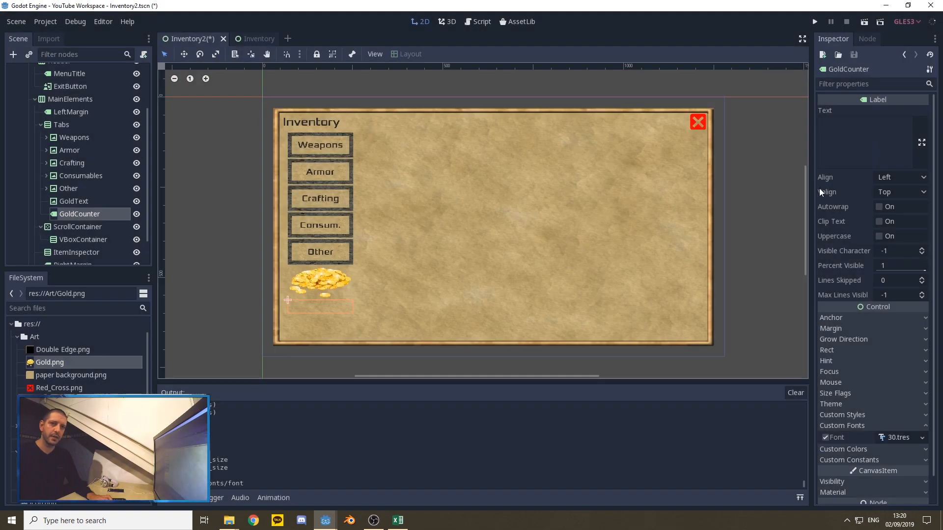
Step: Center the GoldCounter label's text horizontally and vertically, and set the text to 59.564
click(892, 178)
click(898, 208)
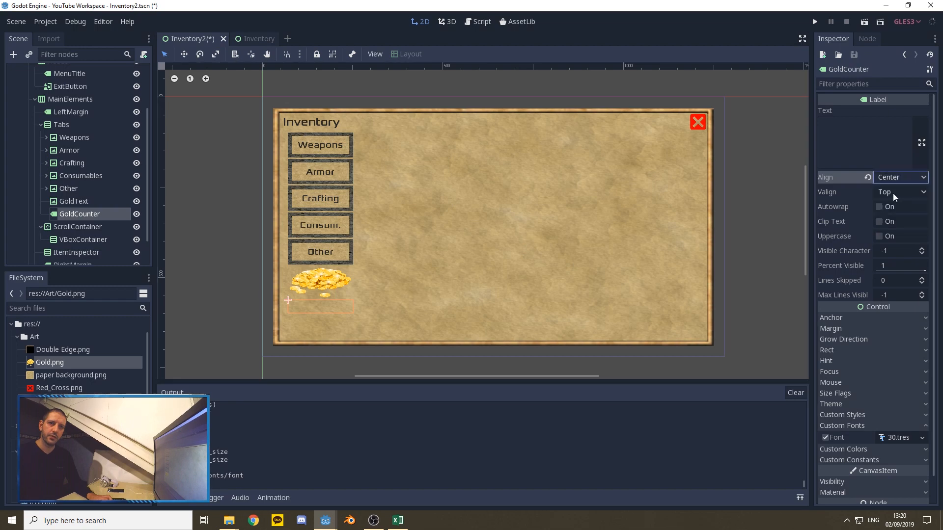
click(893, 193)
click(895, 219)
click(860, 141)
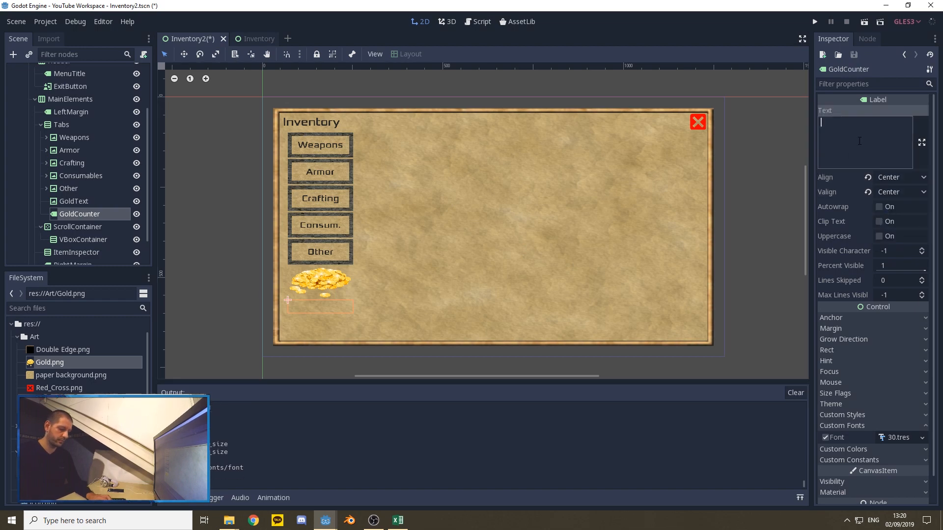
text(59.564)
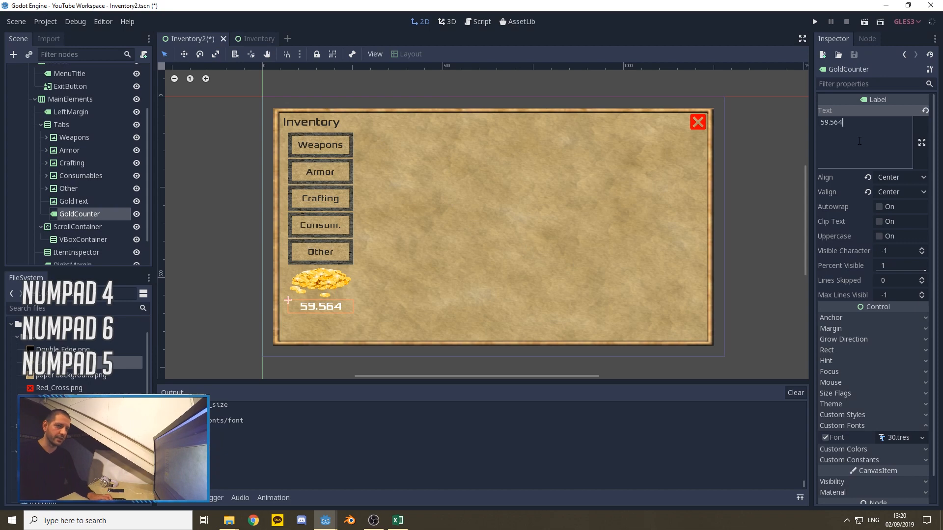
Step: Enable a custom font color on the GoldCounter label and set it to RGB 40, 40, 40
click(856, 425)
click(858, 420)
click(826, 434)
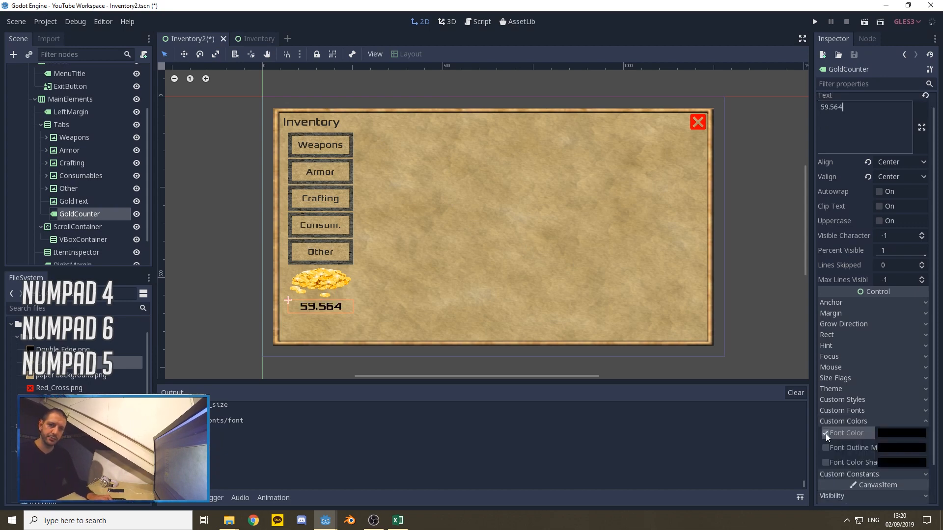
click(896, 434)
click(856, 344)
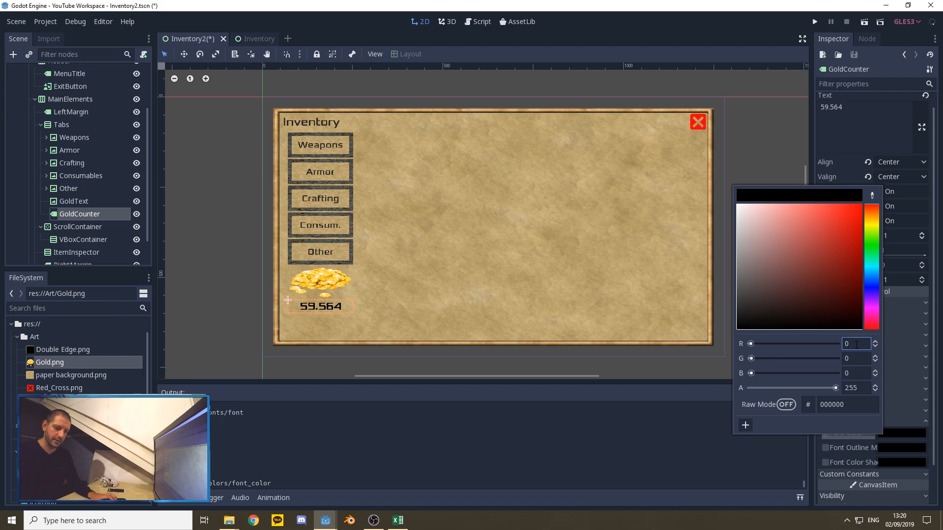
key(BackSpace)
text(40)
key(Tab)
text(40)
key(Tab)
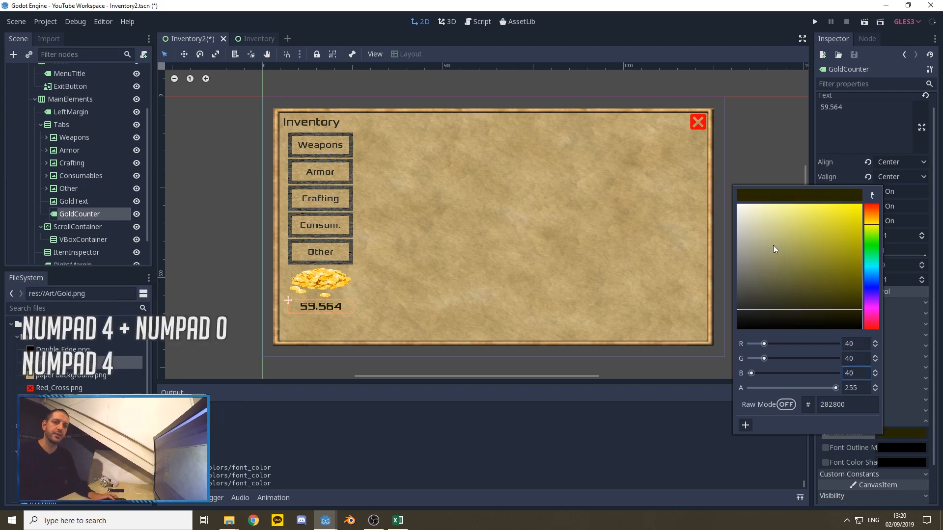
click(774, 133)
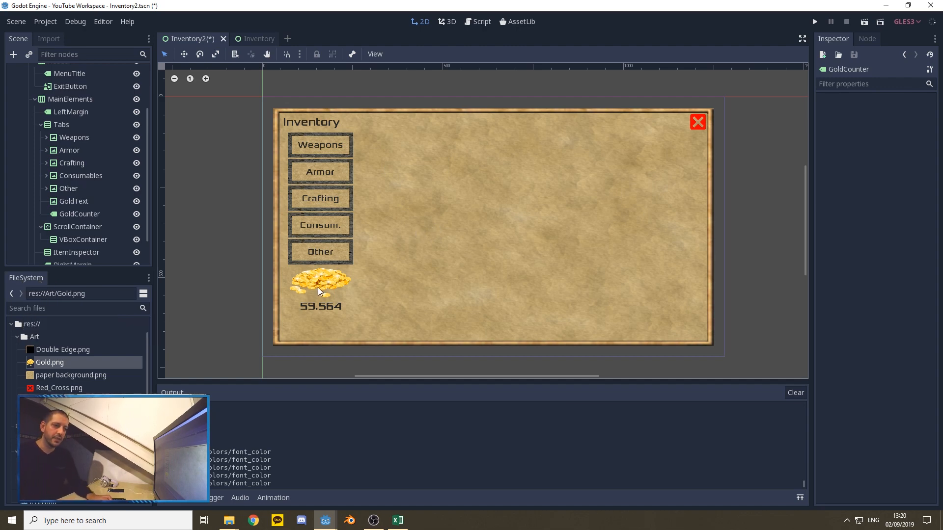
click(327, 308)
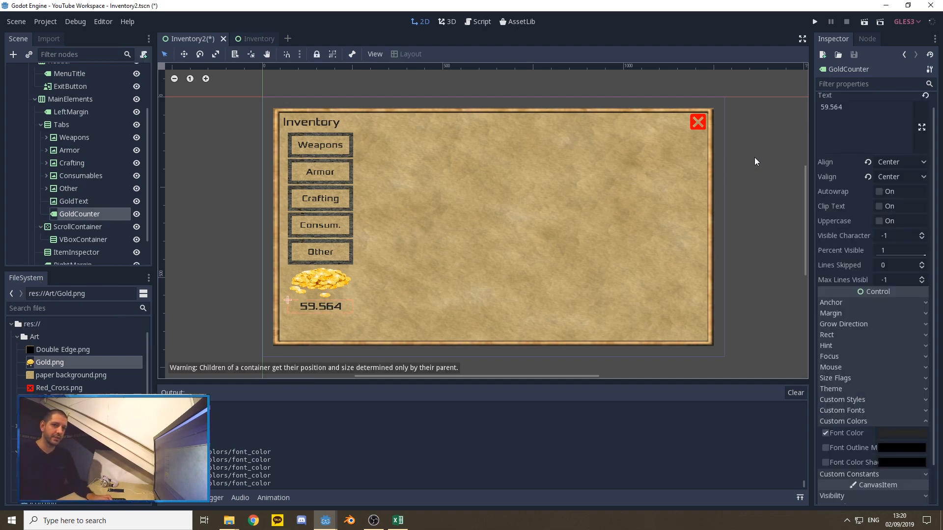
click(755, 170)
scroll(434, 199, down, 1)
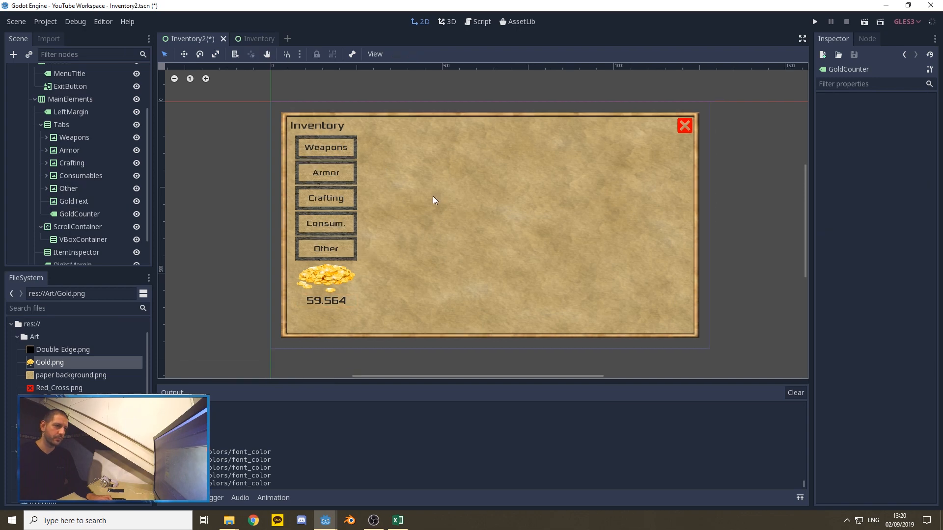
scroll(449, 189, up, 1)
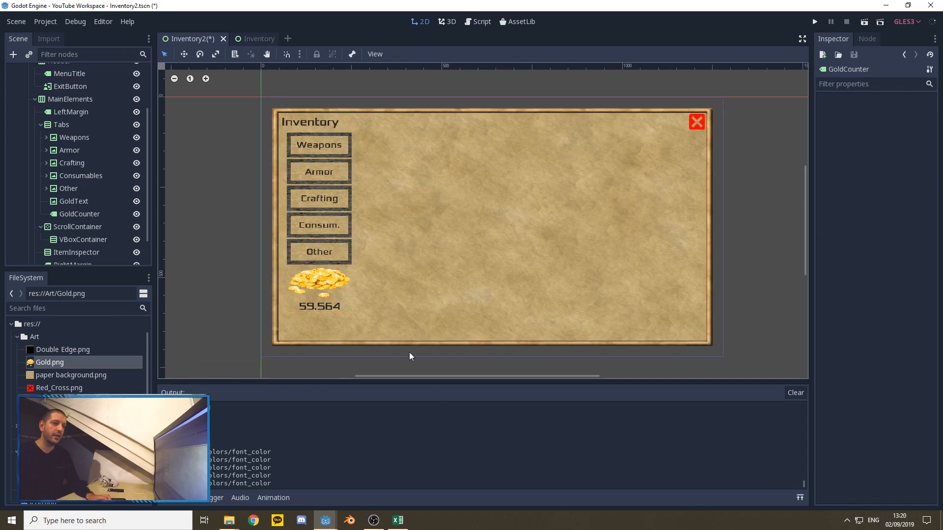
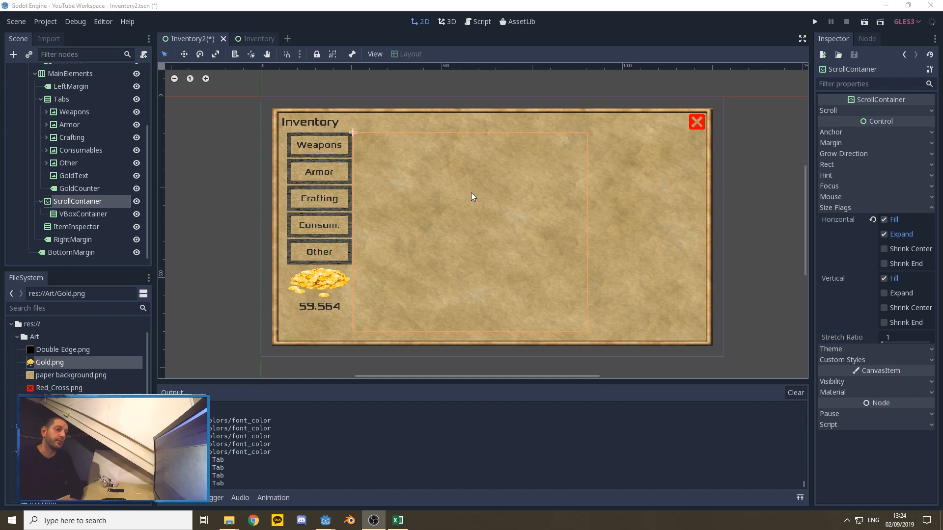
Step: Add an HBoxContainer as a child of the VBoxContainer inside the ScrollContainer
click(79, 214)
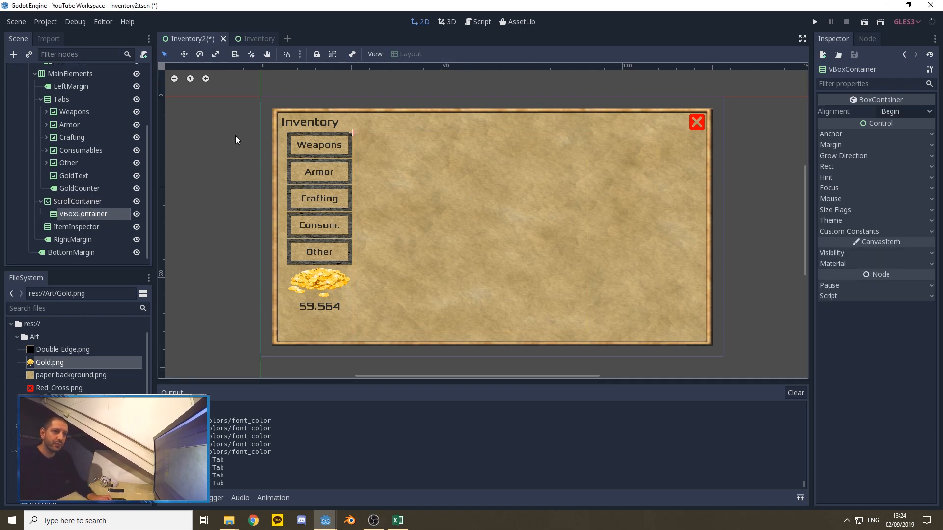
right_click(73, 217)
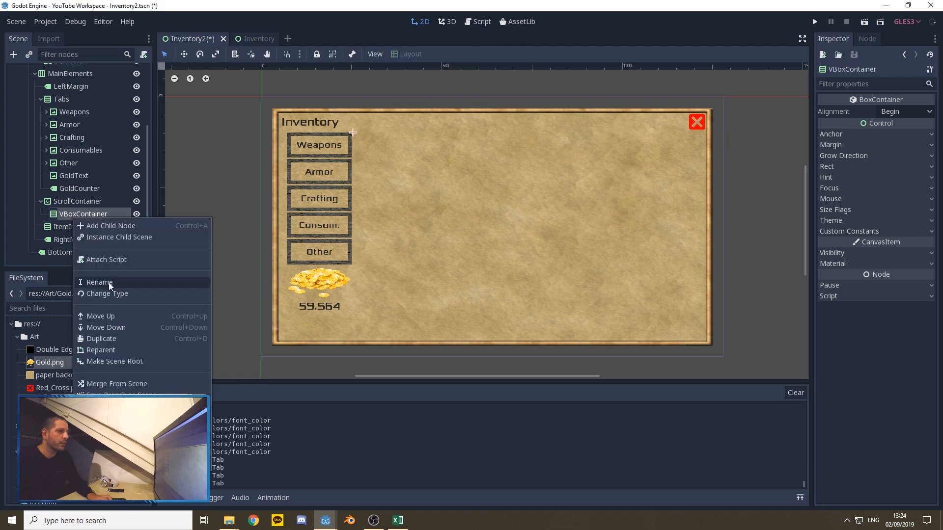
click(94, 225)
text(hbox)
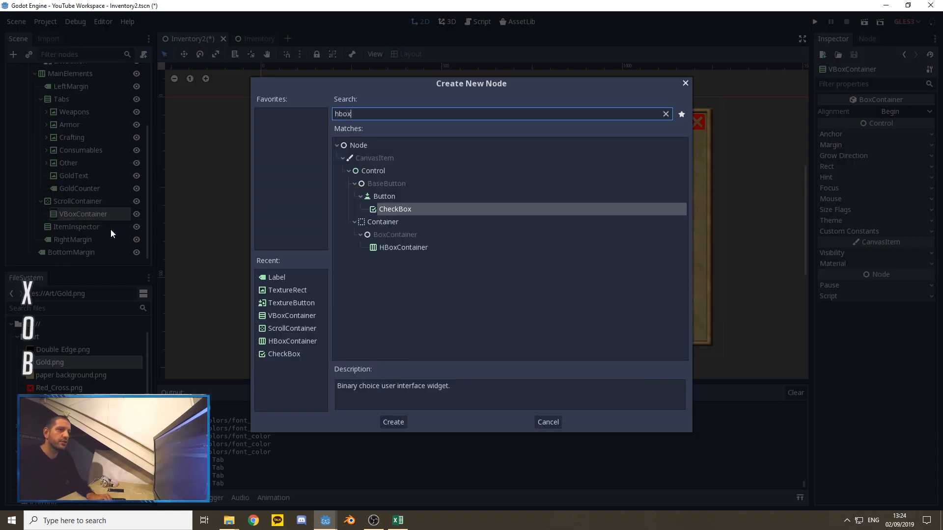
click(405, 251)
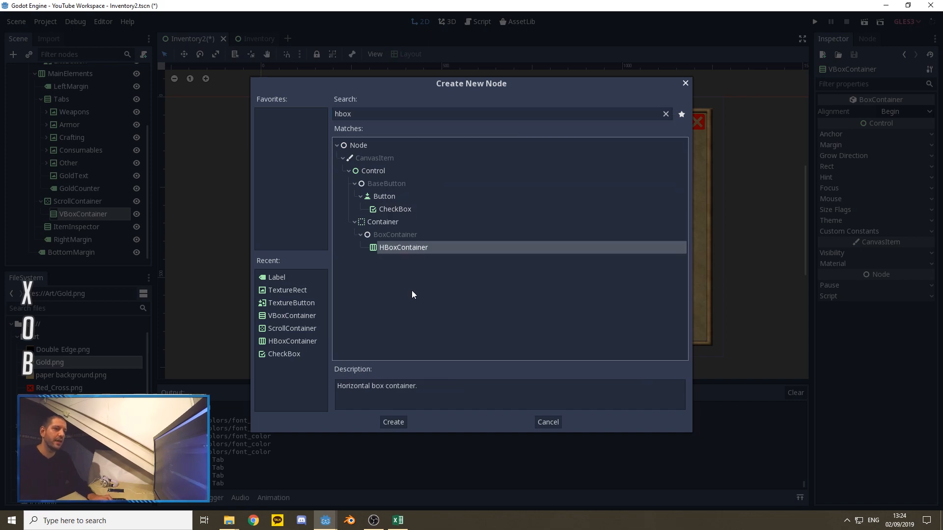
click(394, 422)
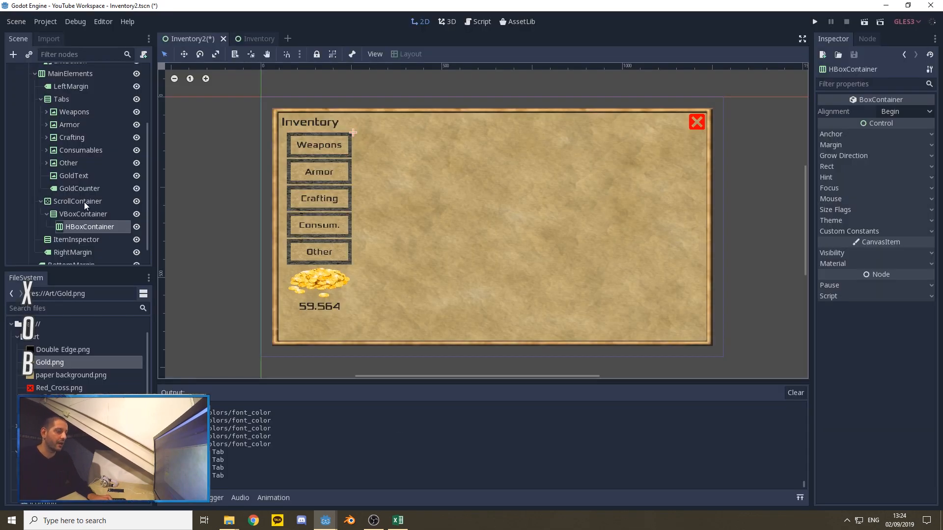
Step: Enable the Expand size flag both horizontally and vertically on the ScrollContainer's VBoxContainer
click(80, 190)
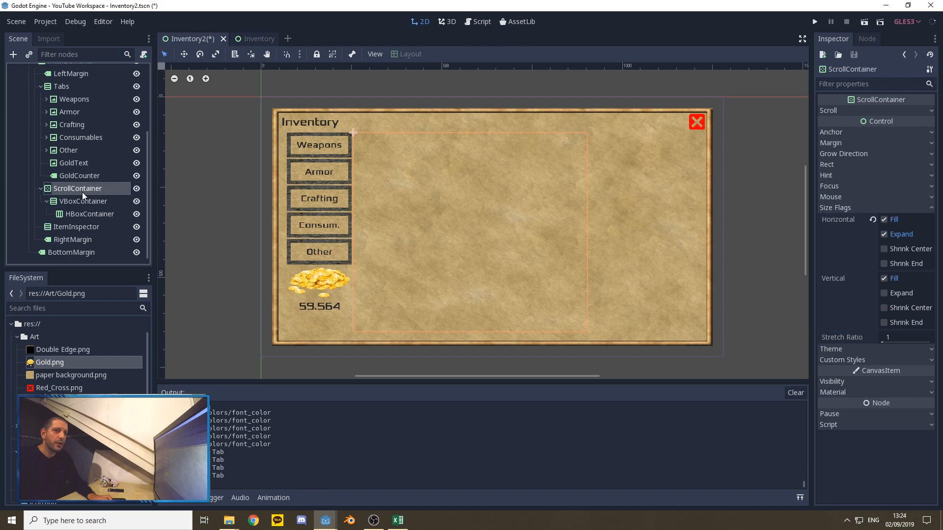
click(86, 201)
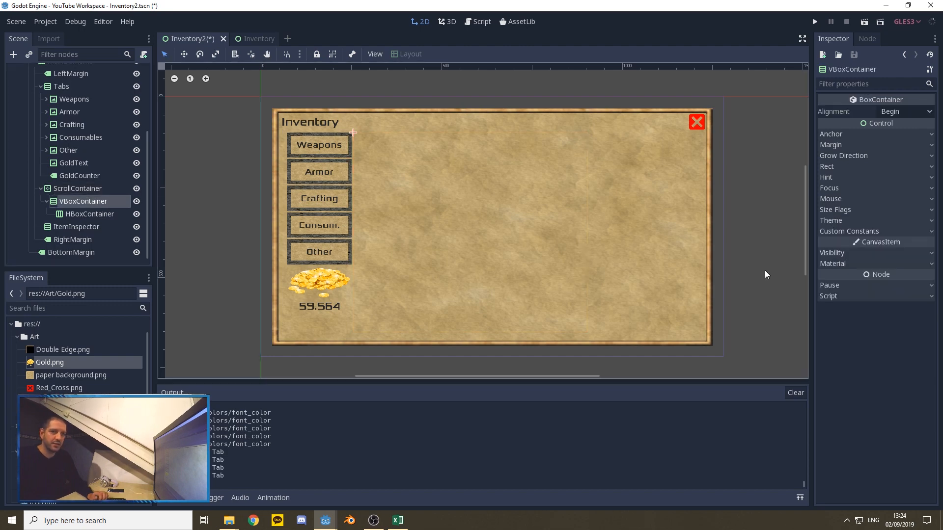
click(852, 210)
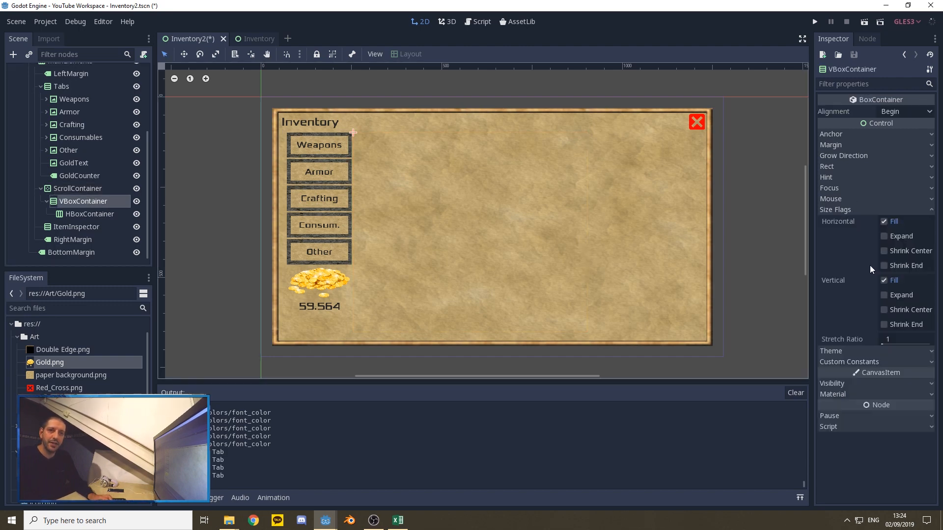
click(884, 236)
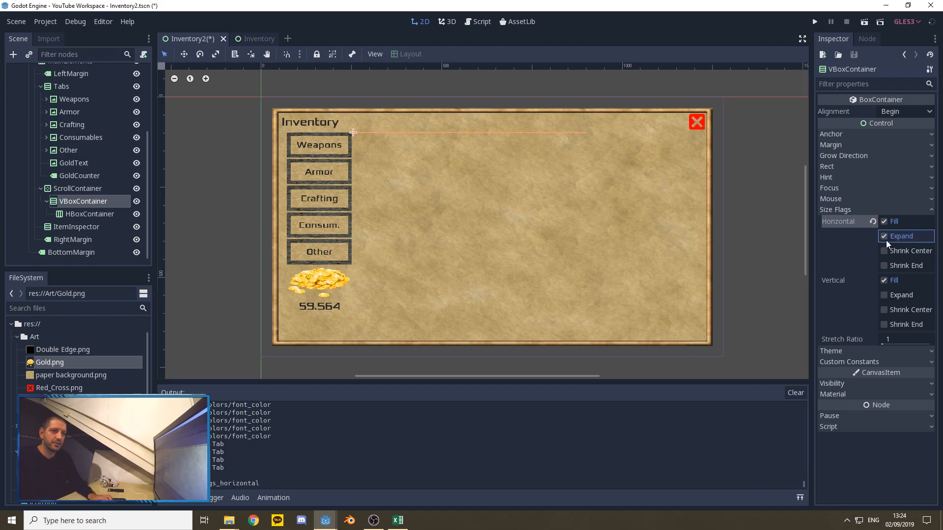
click(884, 295)
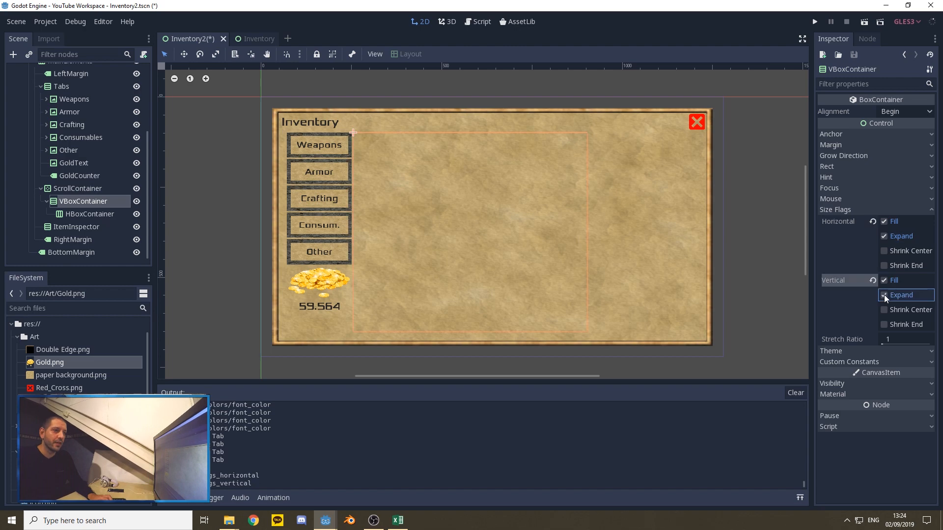
Step: Set the minimum height of the HBoxContainer in the item list to 70
click(85, 214)
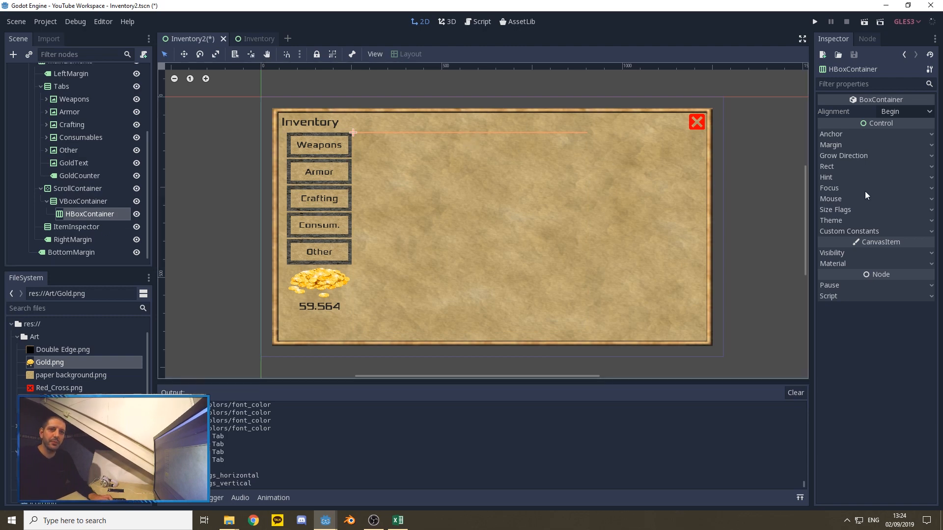
click(832, 166)
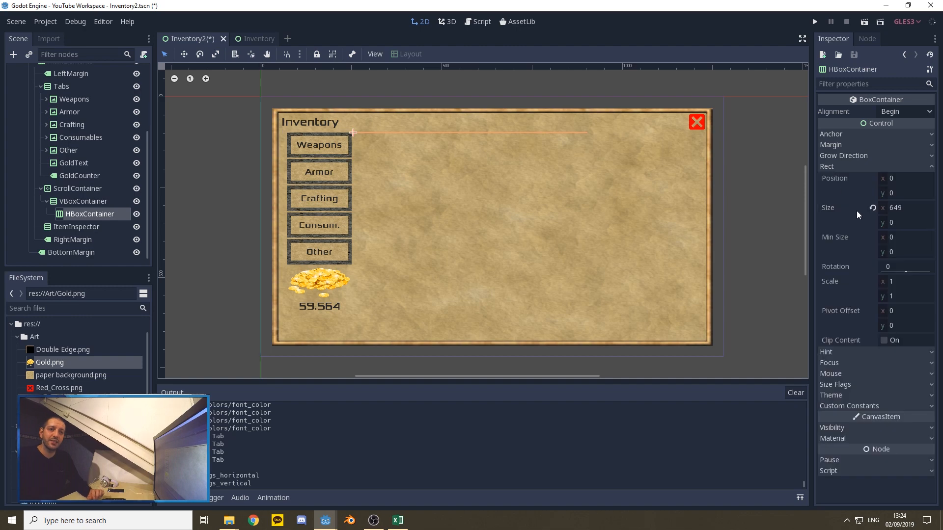
click(883, 252)
text(70)
key(Return)
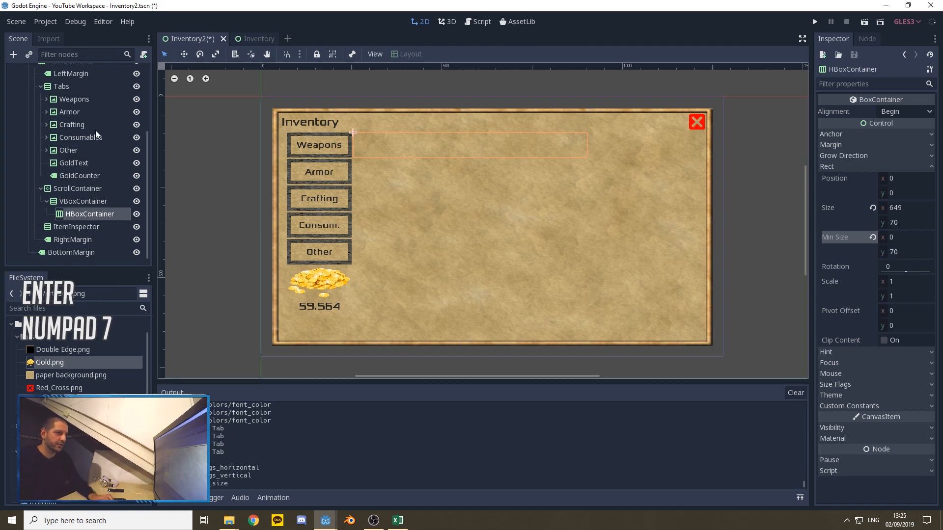
Step: Rename the HBoxContainer inside the item list's VBoxContainer as 101
right_click(78, 216)
click(105, 279)
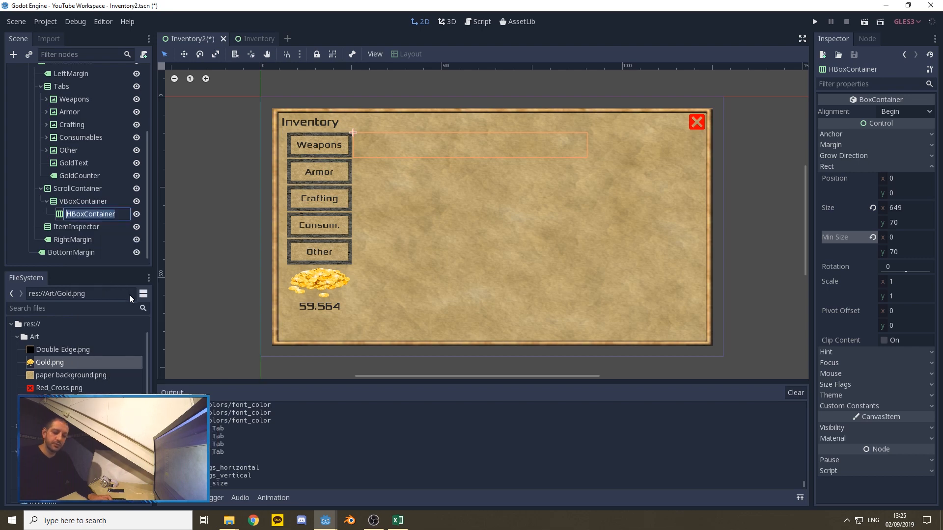
text(101)
key(Return)
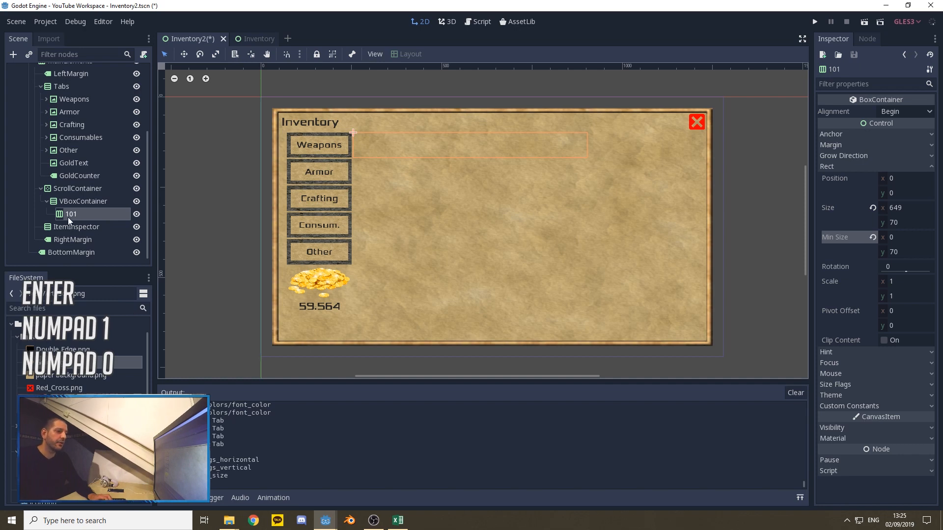
Step: Add a TextureRect as a child of the 101 container
click(72, 201)
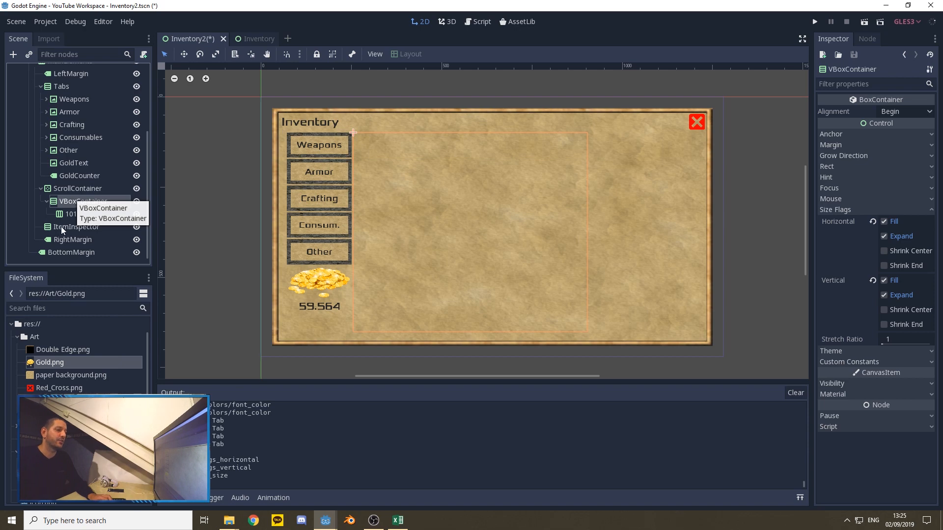
click(68, 214)
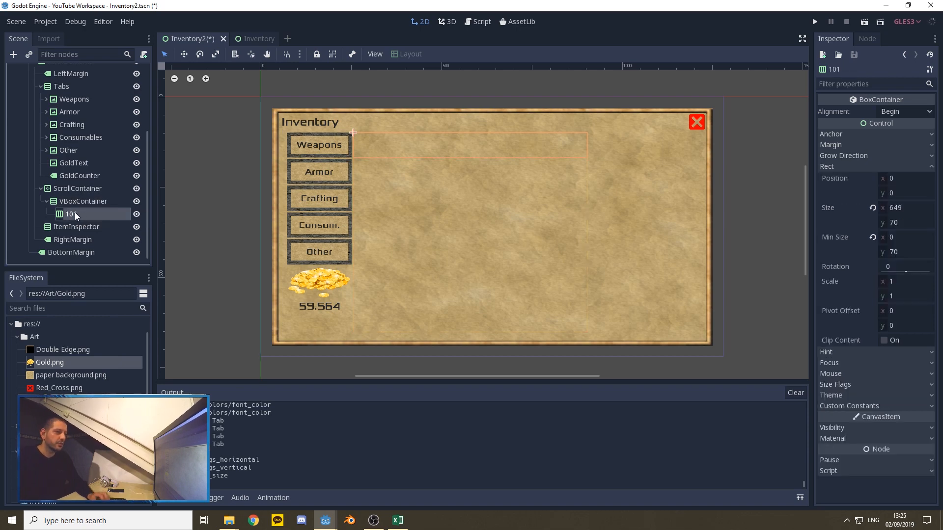
right_click(75, 213)
click(108, 221)
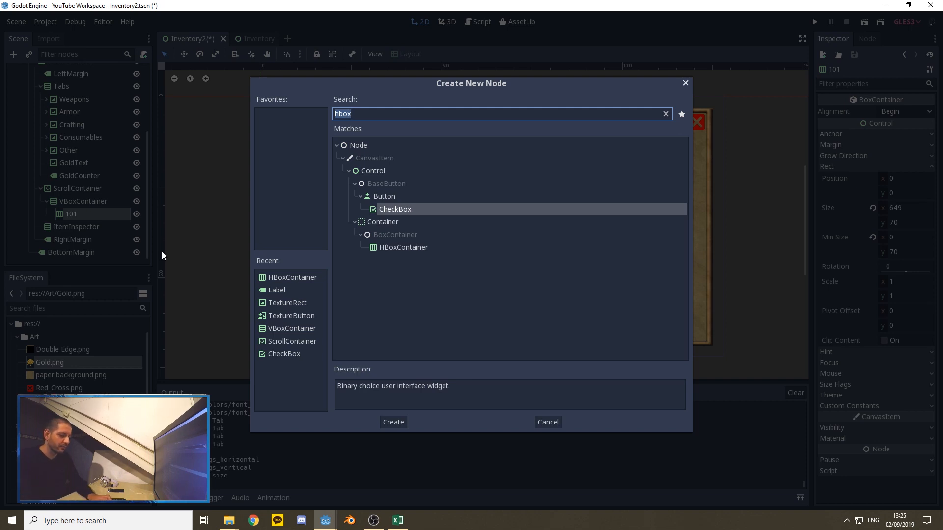
text(text)
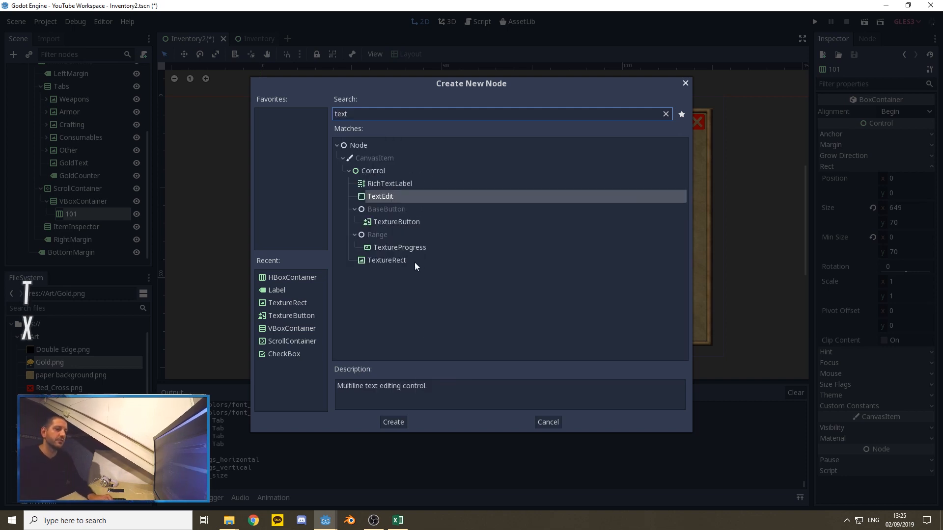
click(393, 262)
click(395, 422)
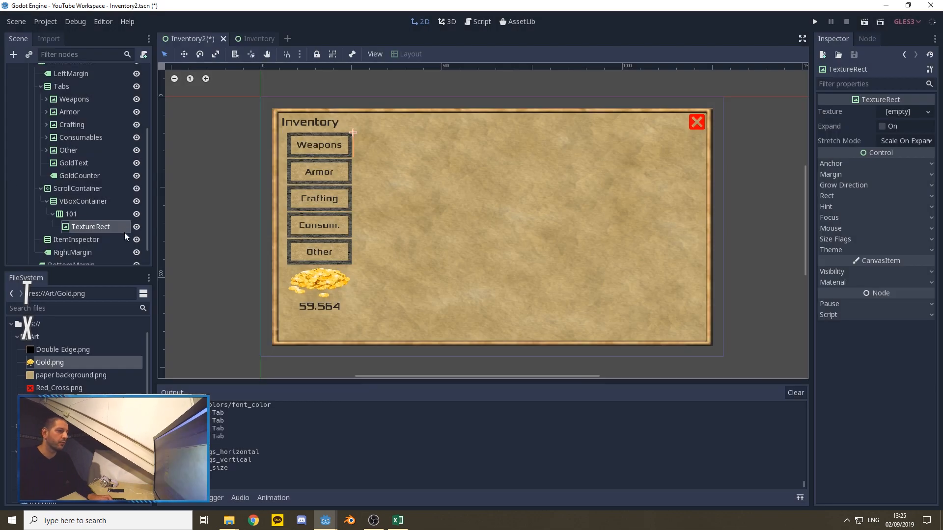
Step: Add a TextureButton as a child of the TextureRect under the 101 container
right_click(83, 215)
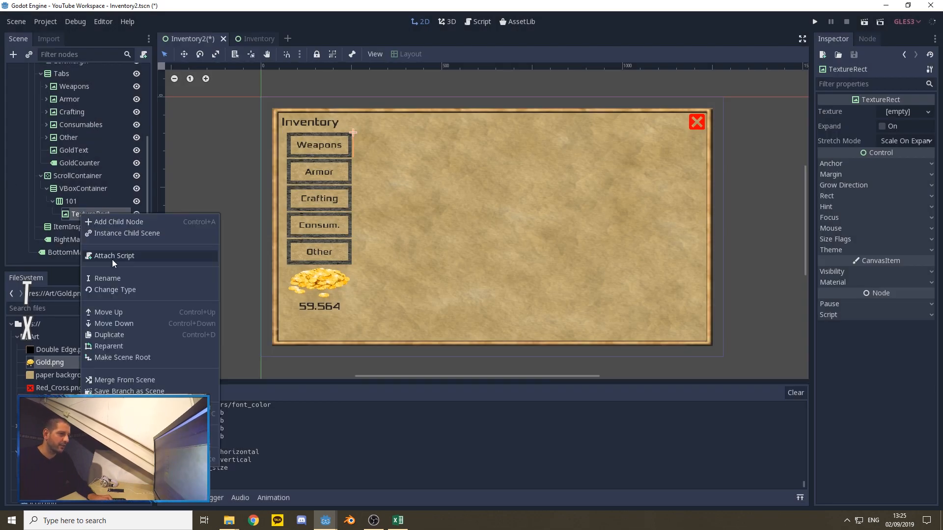
click(112, 223)
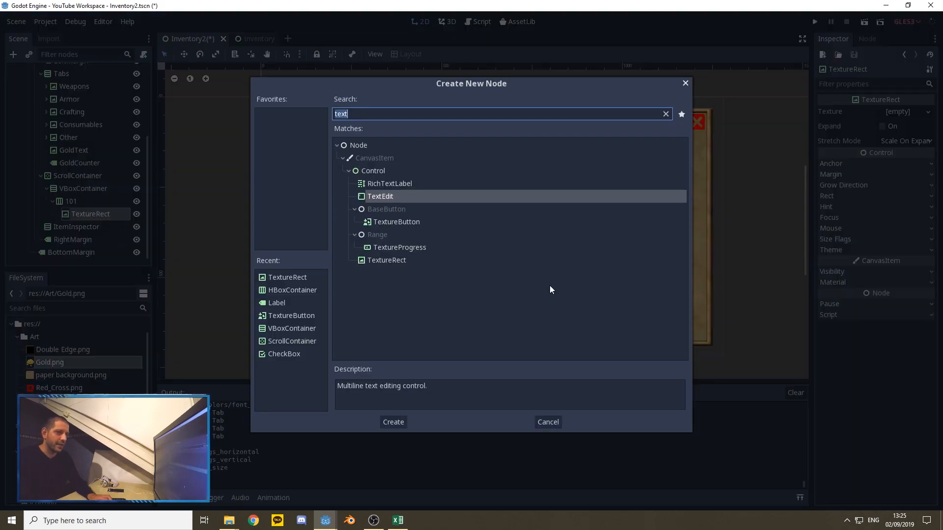
key(Down)
click(393, 421)
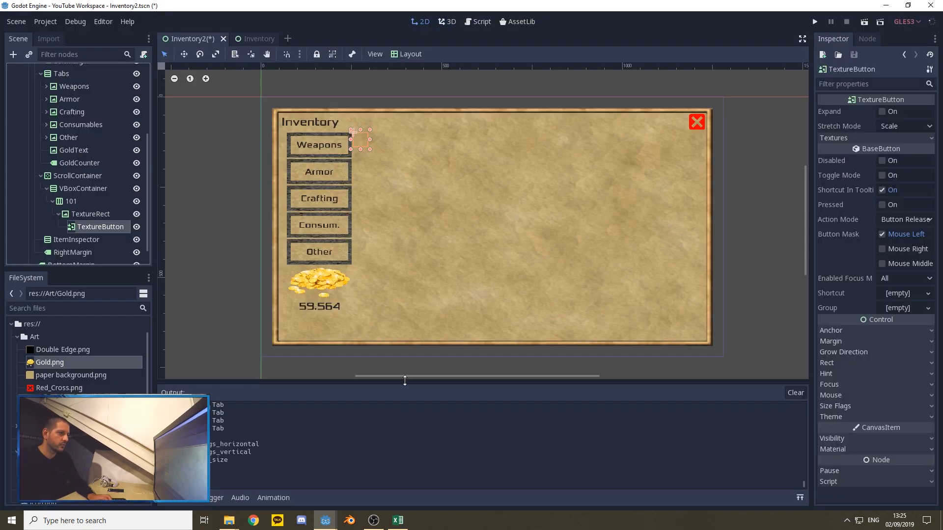
Step: Rename the TextureRect under the 101 container as ItemBackground
click(90, 201)
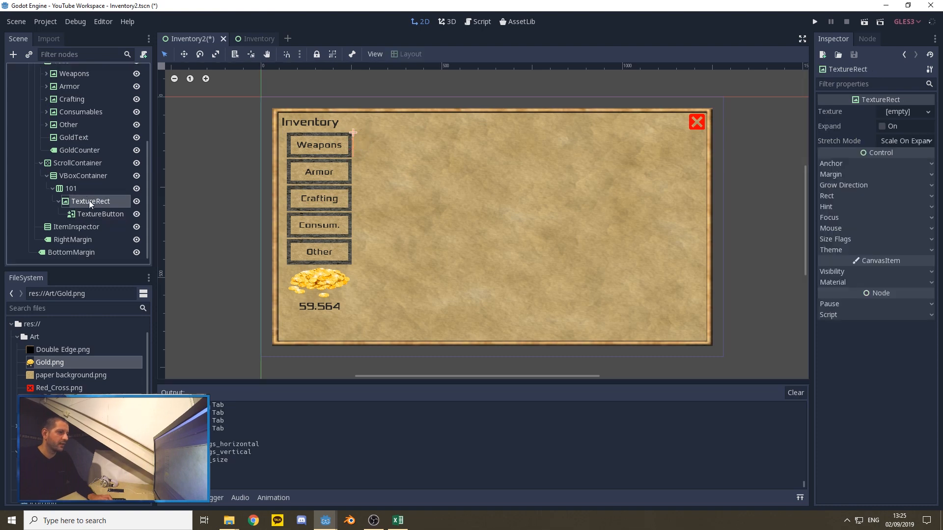
right_click(87, 202)
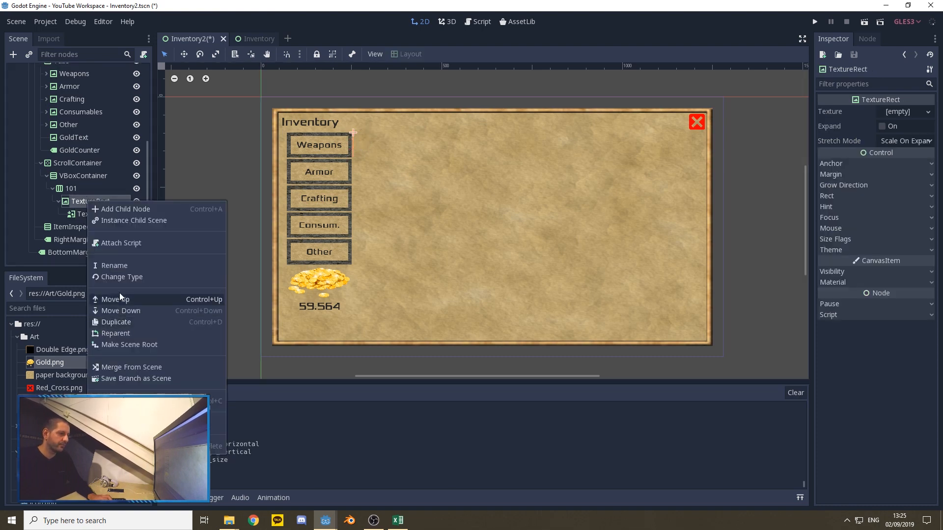
click(112, 266)
text(Item)
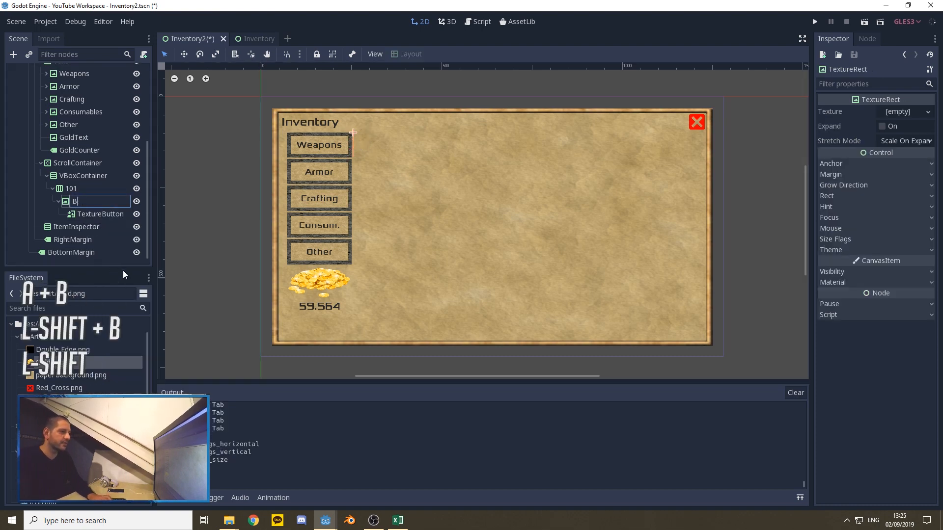
text(Background)
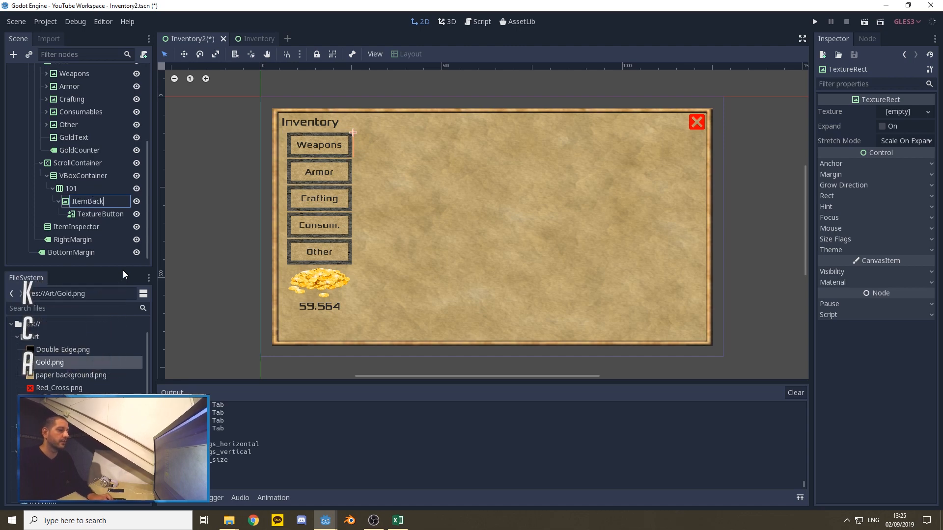
key(Return)
Step: Rename the TextureButton under ItemBackground as ItemButton
right_click(94, 214)
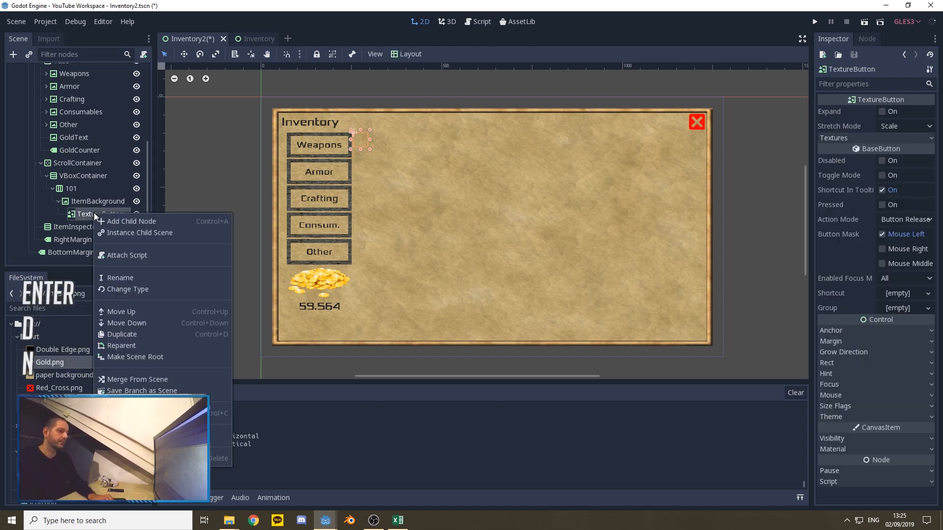
click(122, 278)
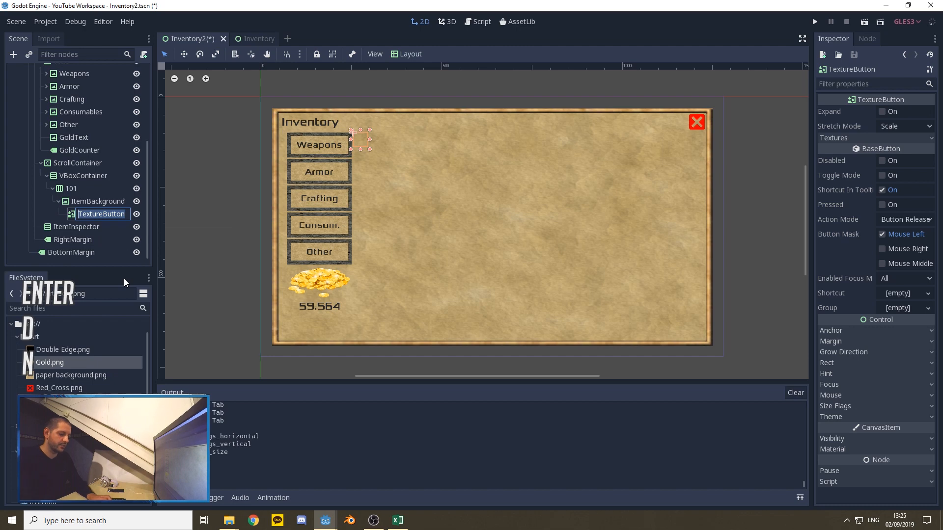
text(ItemButton)
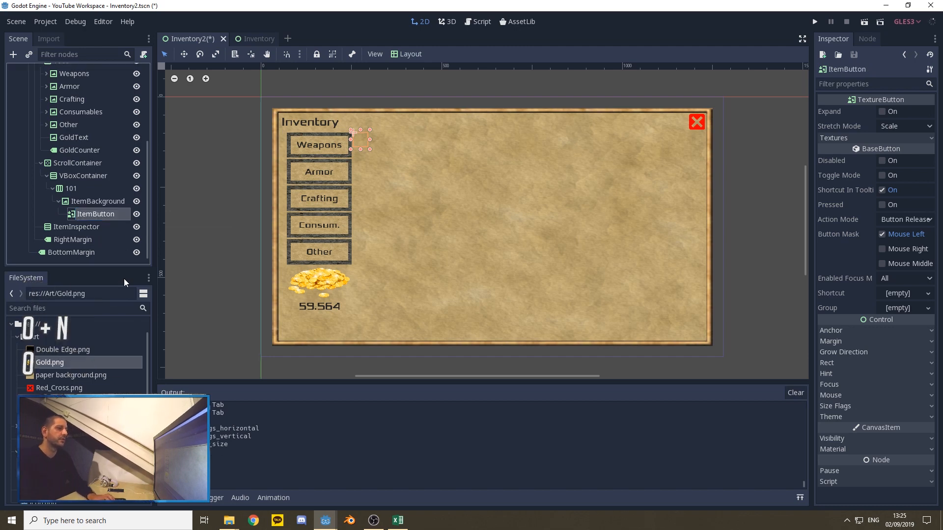
key(Return)
Step: Enable Expand on ItemBackground, with a minimum size of 70 by 70 and the Double Edge.png texture
click(90, 201)
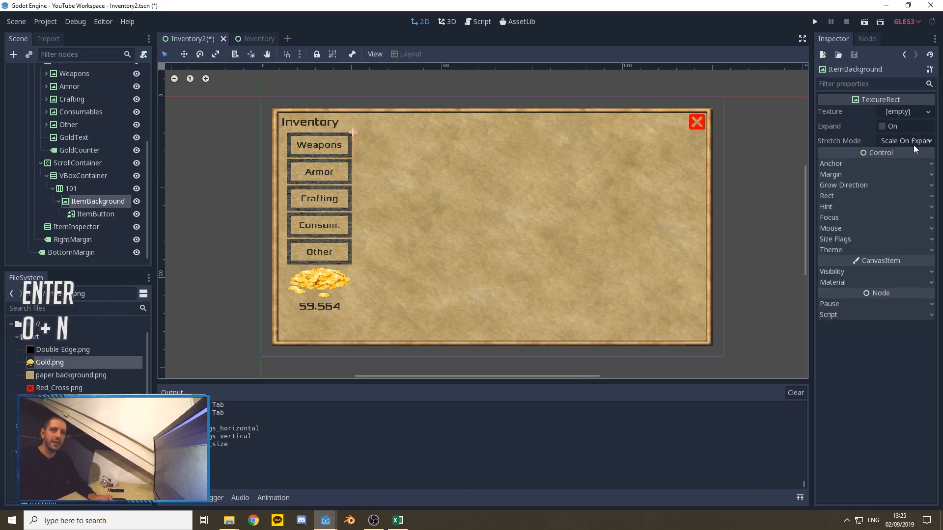
click(882, 126)
click(842, 196)
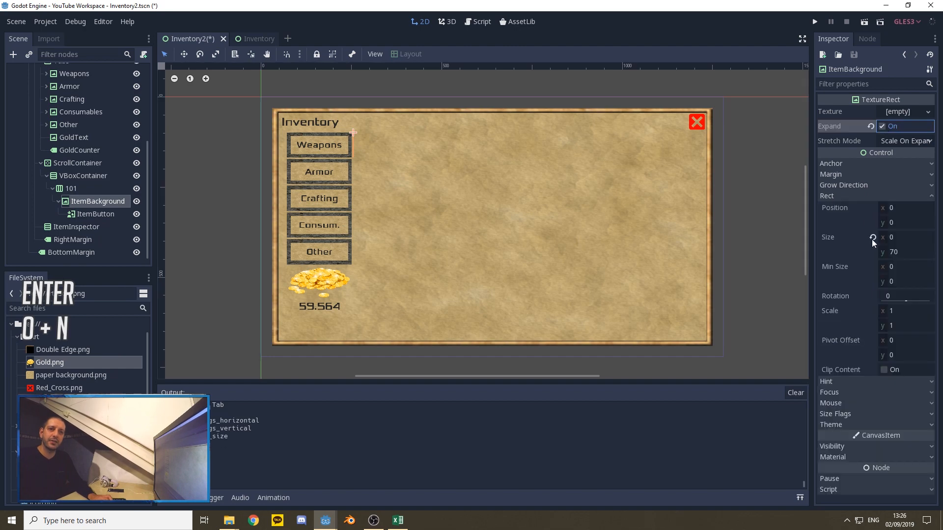
click(889, 267)
text(70)
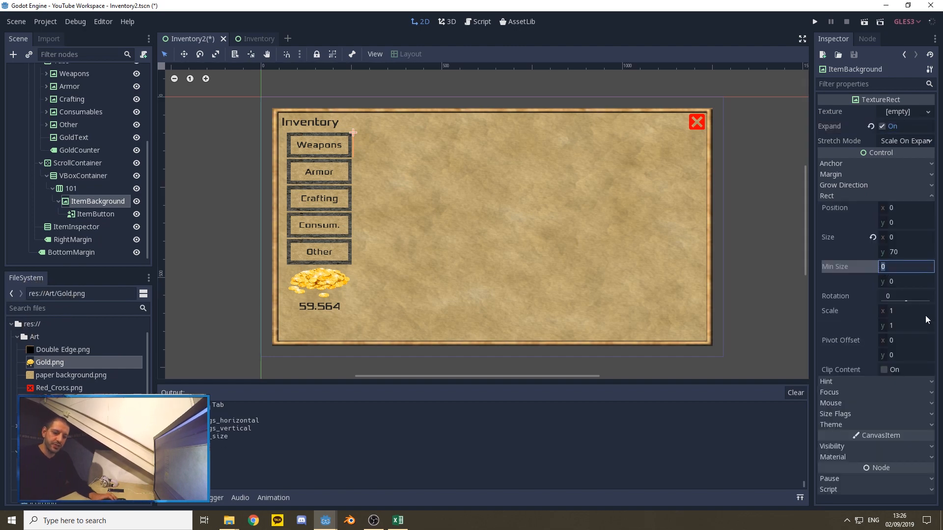
key(Tab)
text(70)
key(Tab)
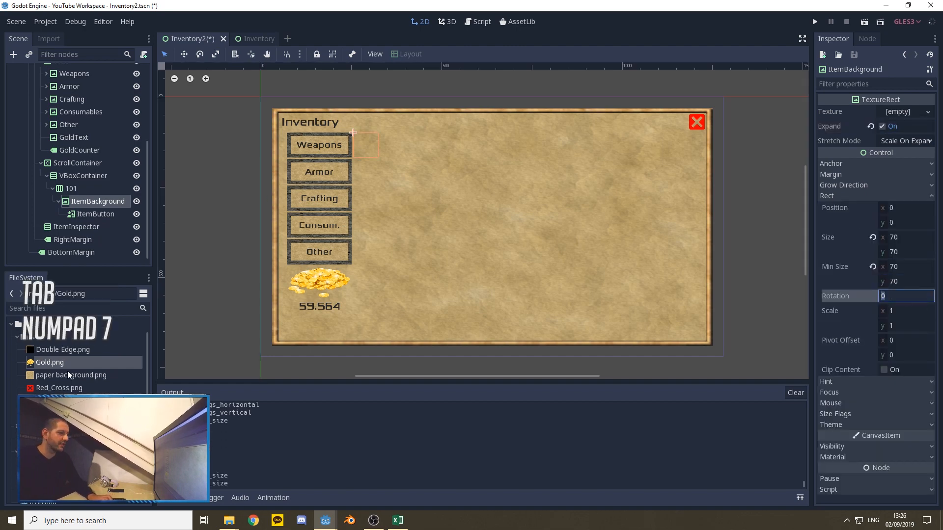
drag(54, 349, 903, 114)
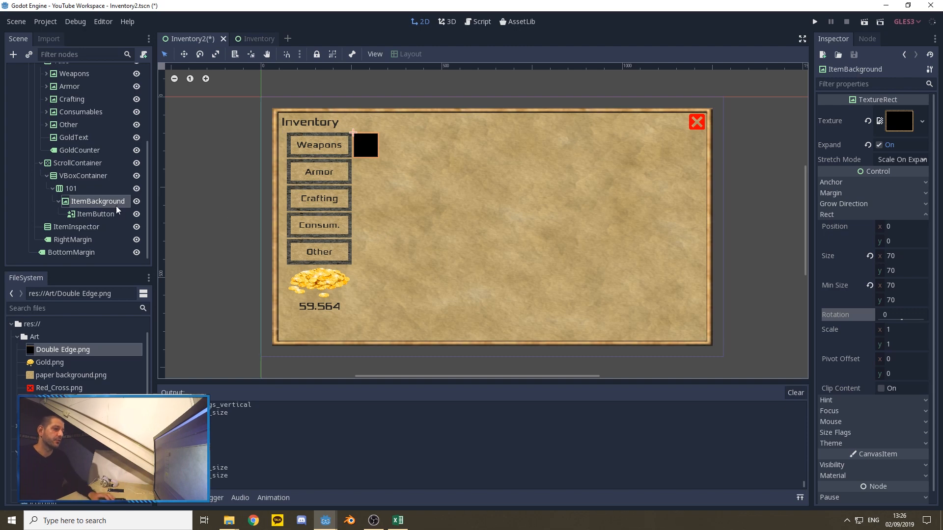
Step: Apply the Full Rect layout to ItemButton so it fills ItemBackground
click(98, 216)
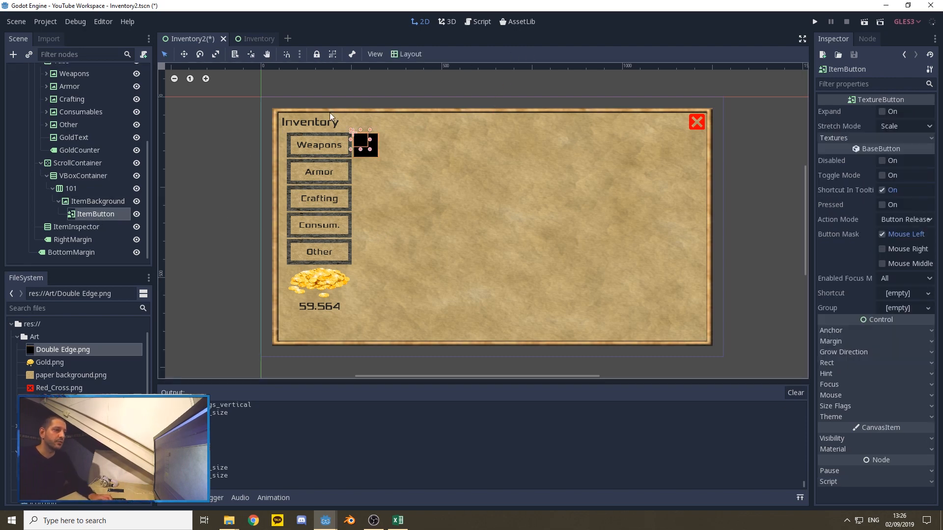
click(409, 54)
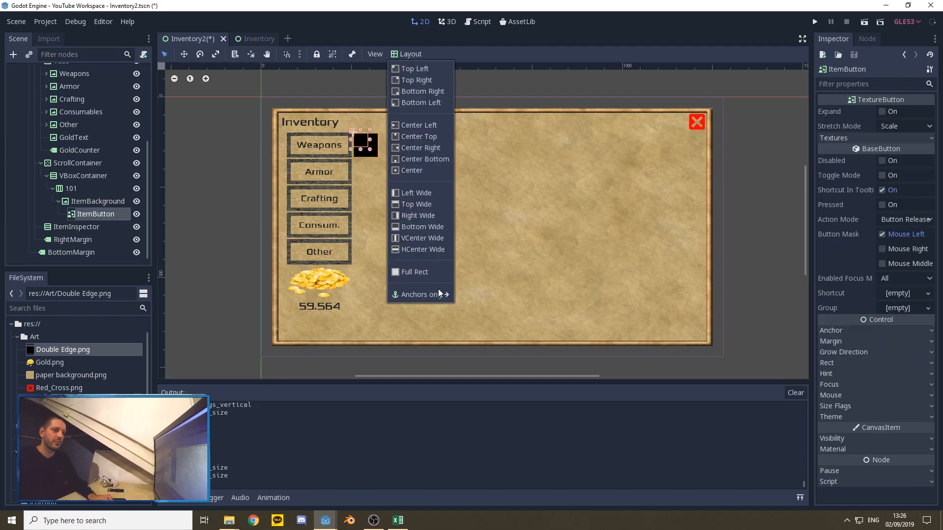
click(414, 272)
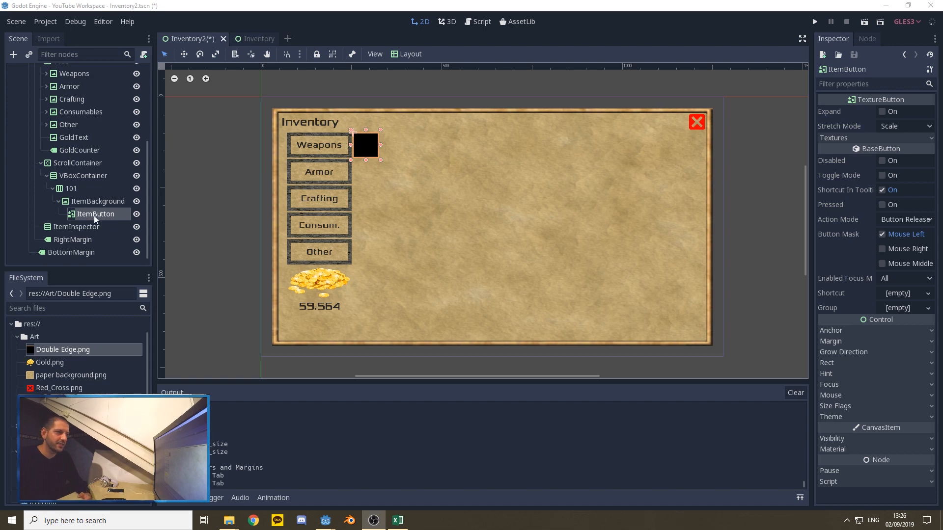
Step: Set ItemButton's margins to 4 left, 4 top, -4 right and -4 bottom
click(842, 342)
click(886, 353)
text(4)
key(Tab)
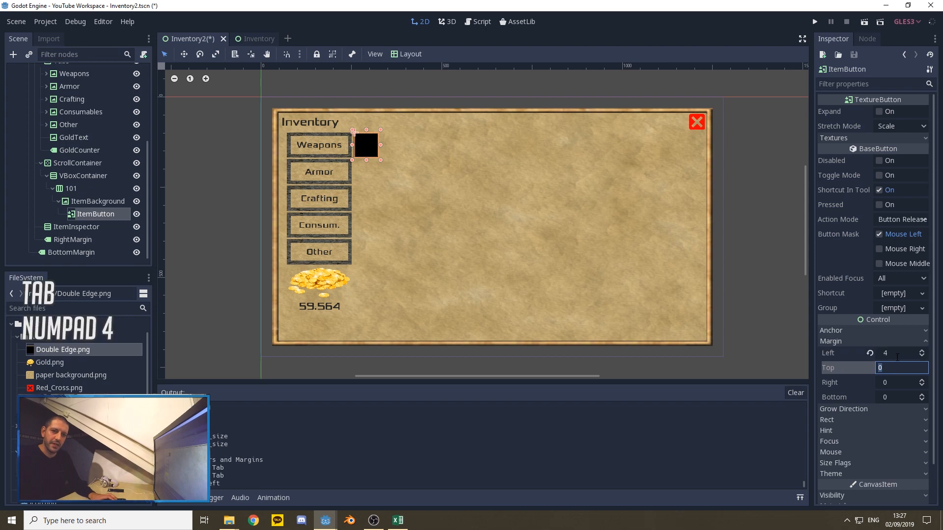
text(4)
key(Tab)
text(-4)
key(Tab)
text(-)
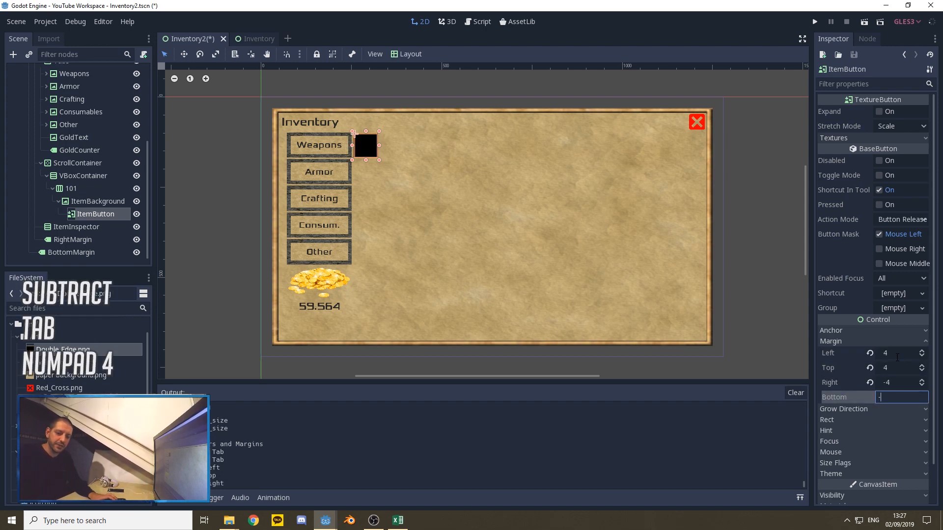
text(4)
key(Tab)
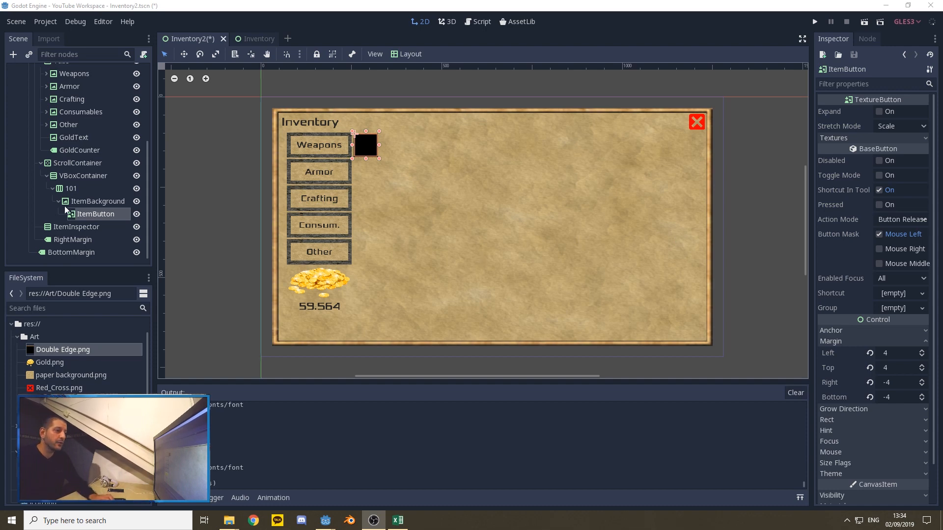
Step: Add a Label node as a child of ItemButton
right_click(93, 214)
click(114, 223)
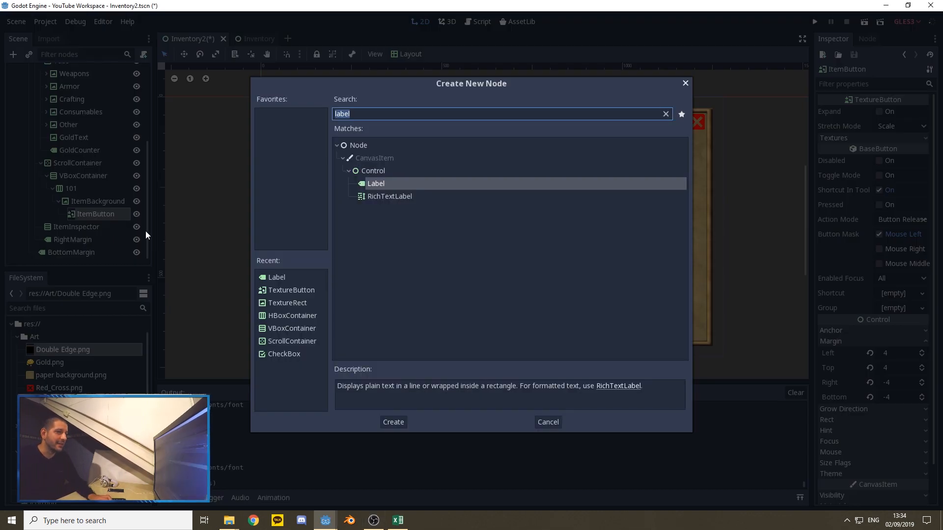
click(393, 423)
right_click(94, 229)
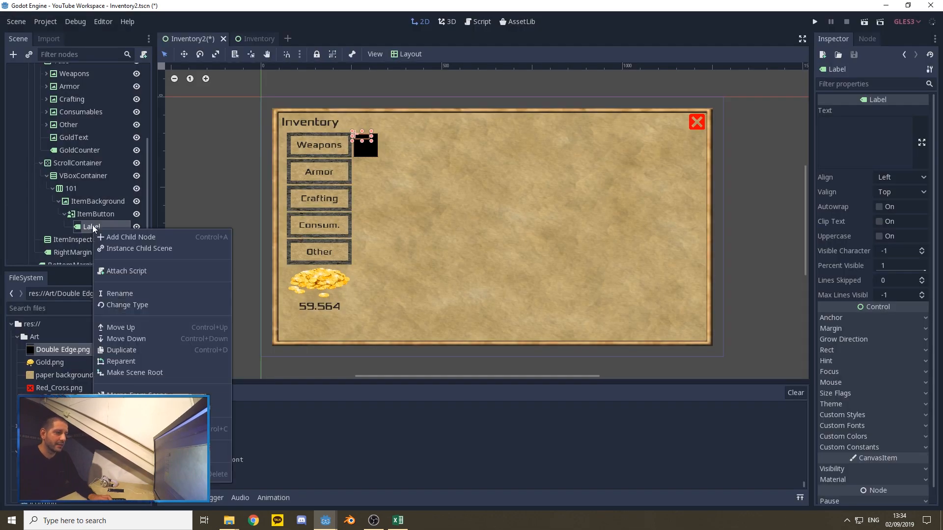
click(88, 227)
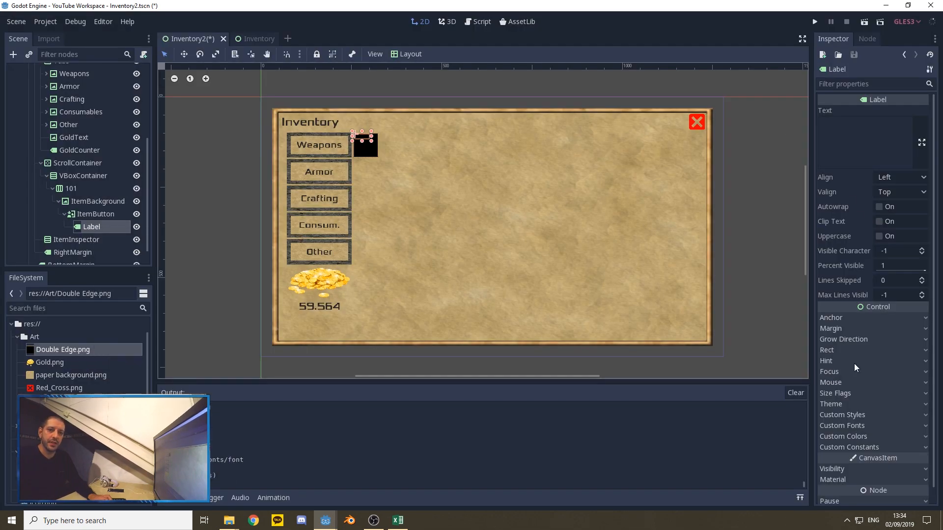
Step: Set the minimum size of the Label under ItemButton to 65 by 35
click(832, 350)
click(882, 422)
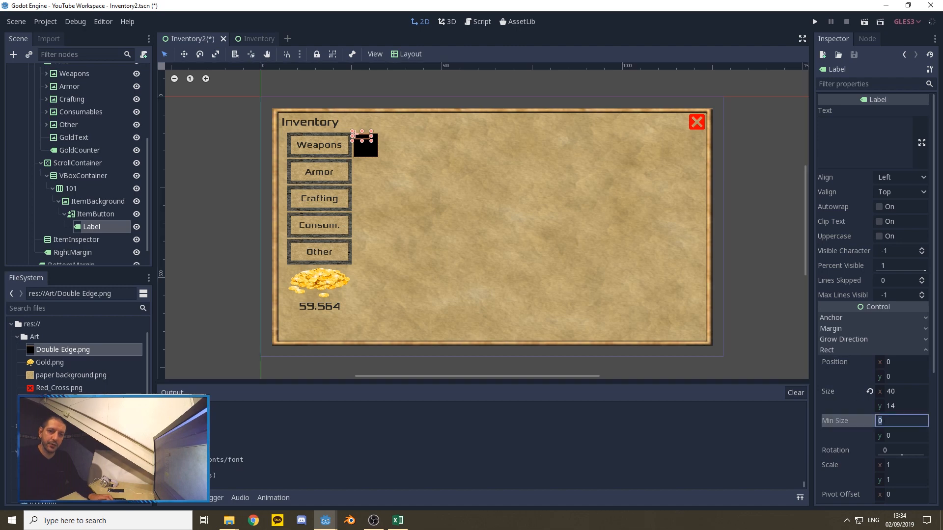
text(65)
key(Tab)
text(35)
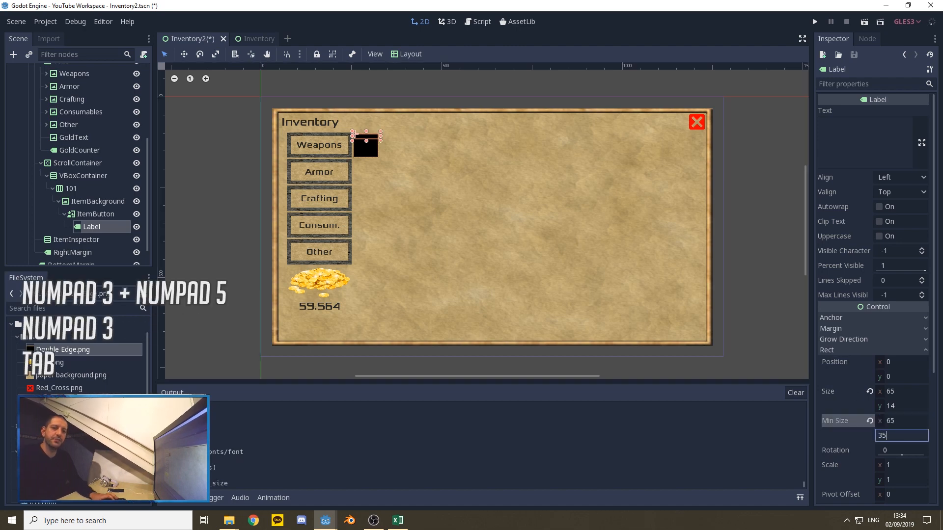
key(Tab)
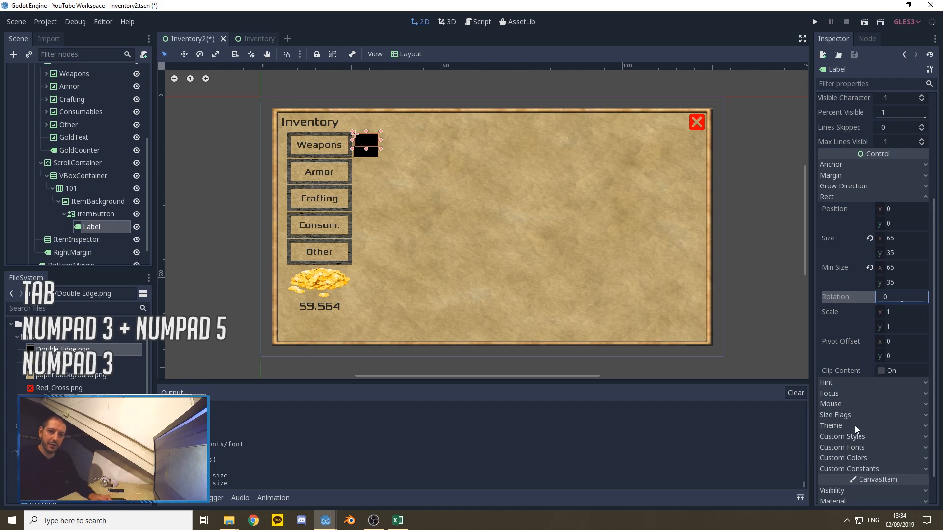
Step: Load 24.tres from the Font folder as the custom font of the Label under ItemButton
click(864, 444)
click(901, 459)
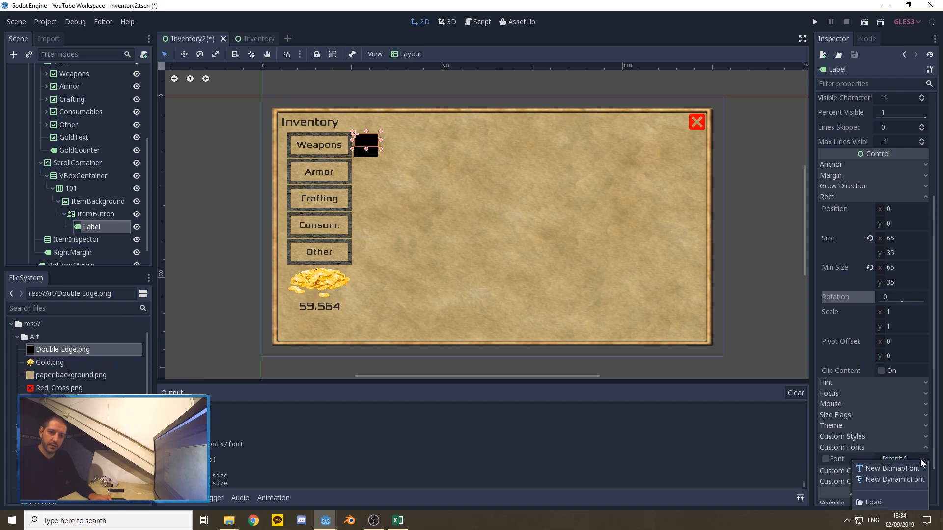
click(886, 505)
double_click(325, 126)
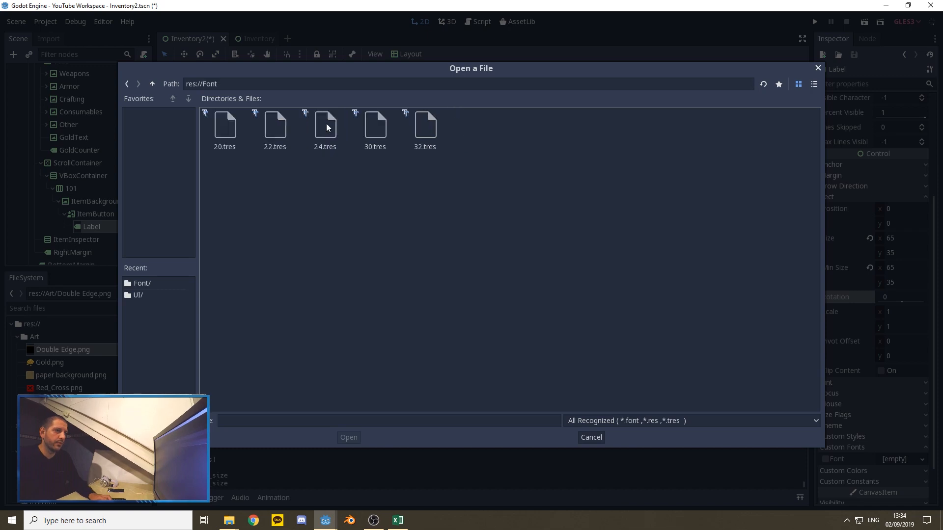
double_click(329, 131)
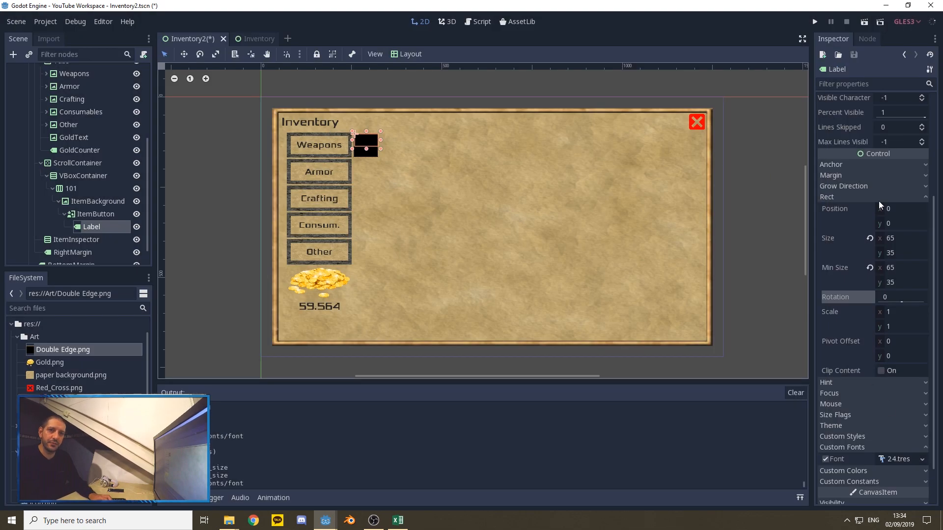
Step: Apply the Bottom Right layout to the Label under ItemButton and align its text Right horizontally and Bottom vertically
scroll(841, 255, up, 5)
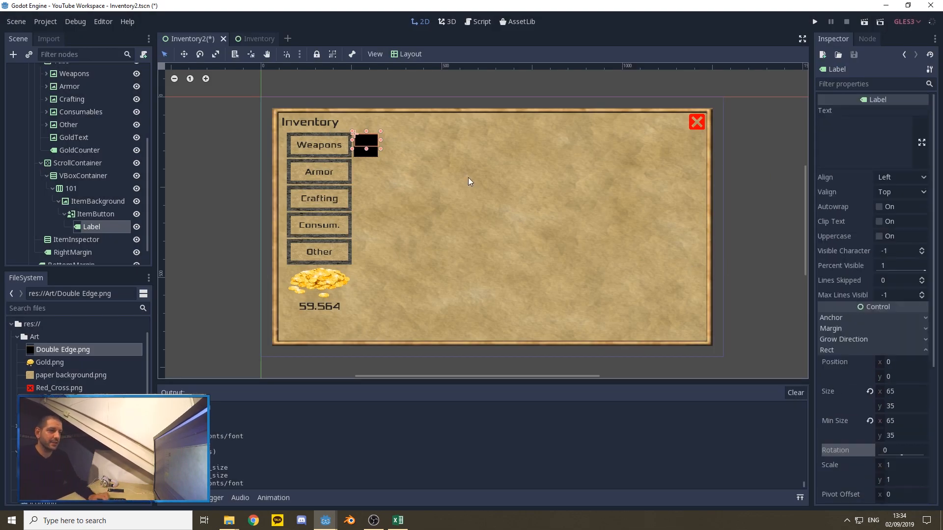
click(409, 55)
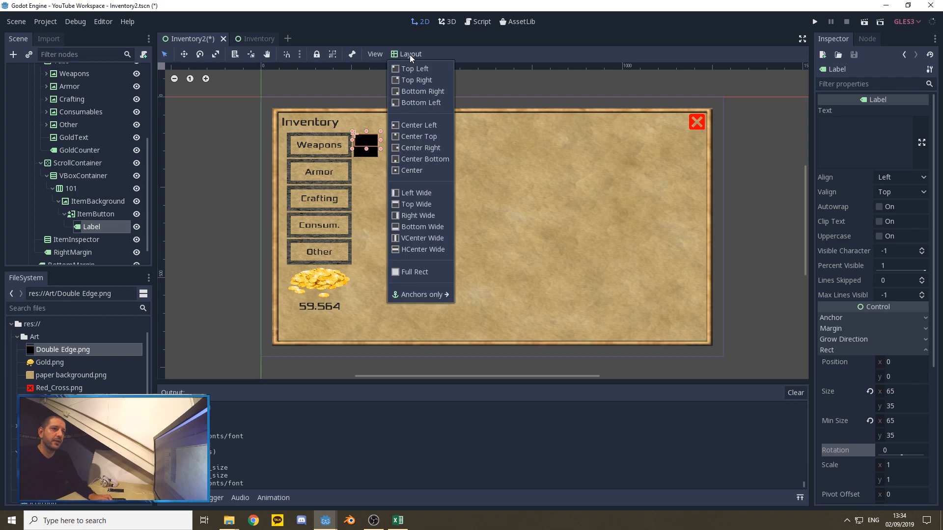
click(422, 92)
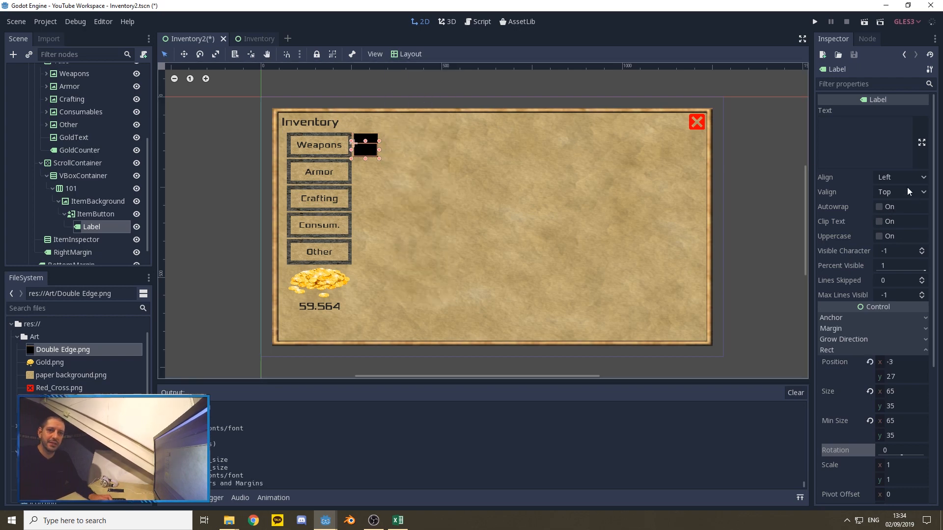
click(905, 177)
click(896, 217)
click(899, 193)
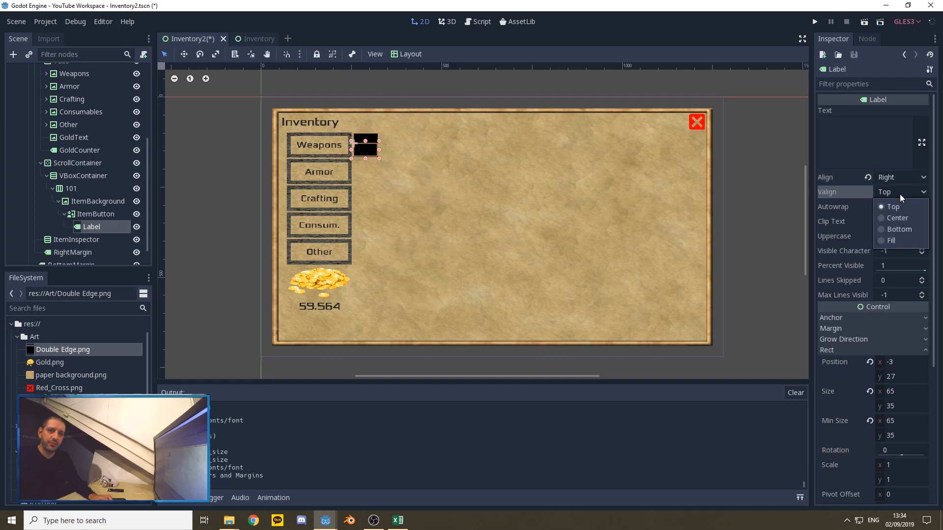
click(904, 228)
Step: Preview the Label under ItemButton with the sample text 999, and clear the text
click(877, 136)
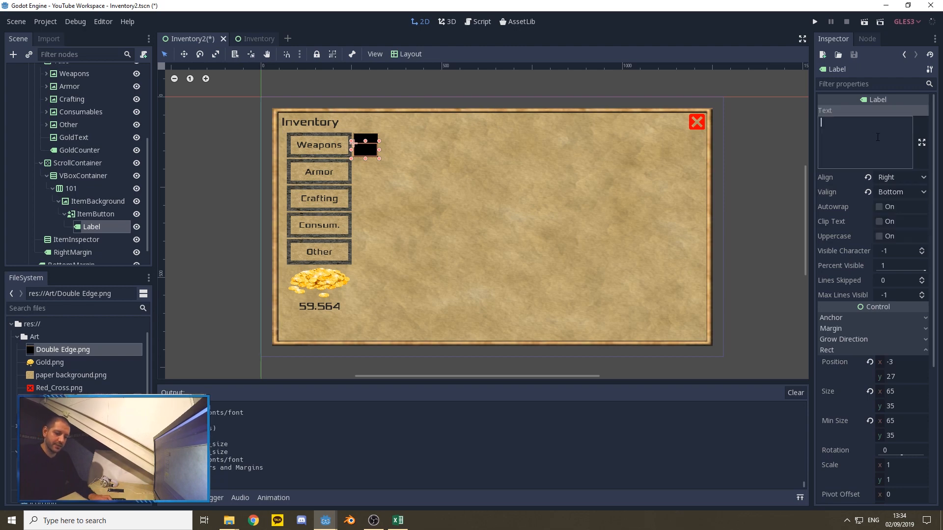
text(999)
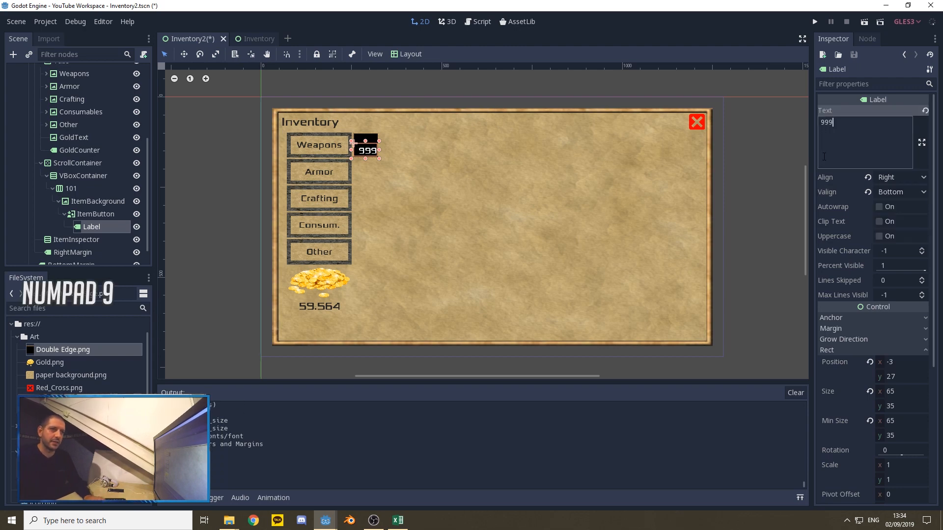
drag(877, 138, 777, 134)
key(BackSpace)
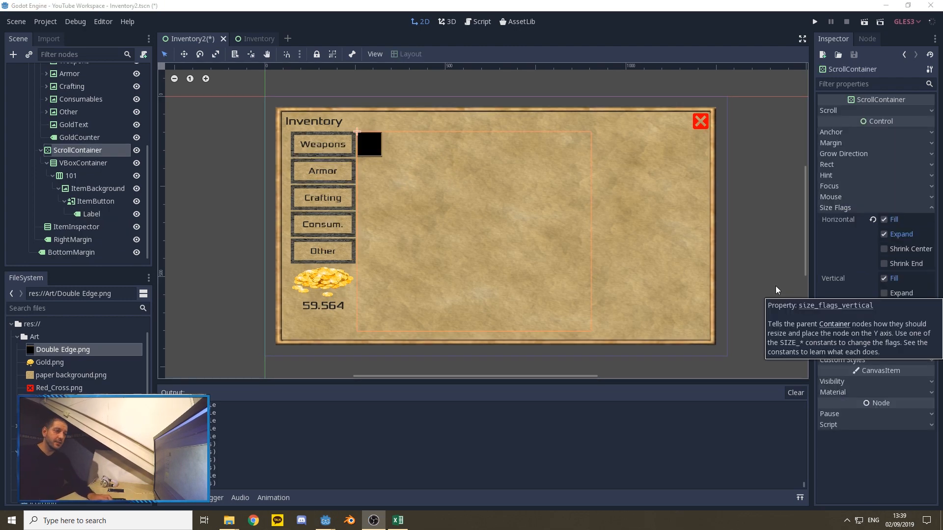
Step: Add a Label node as a direct child of the 101 container
click(76, 177)
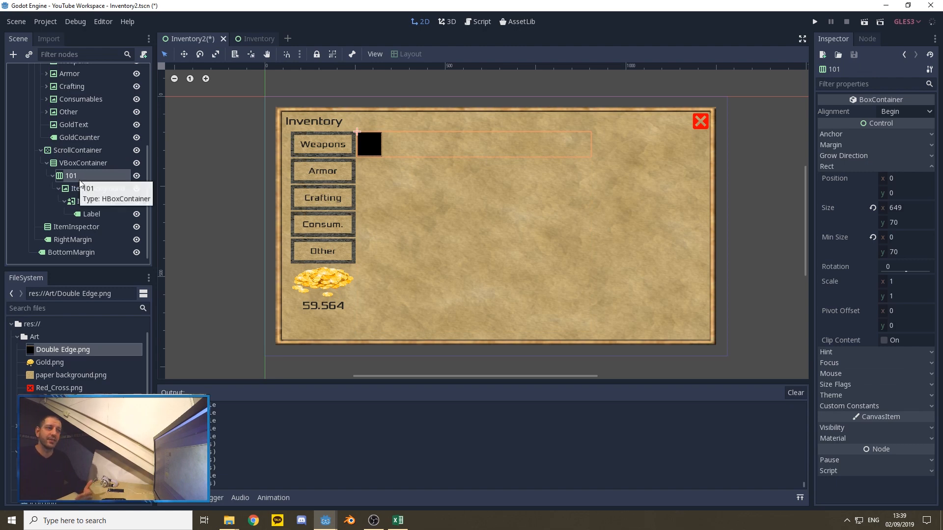
right_click(71, 177)
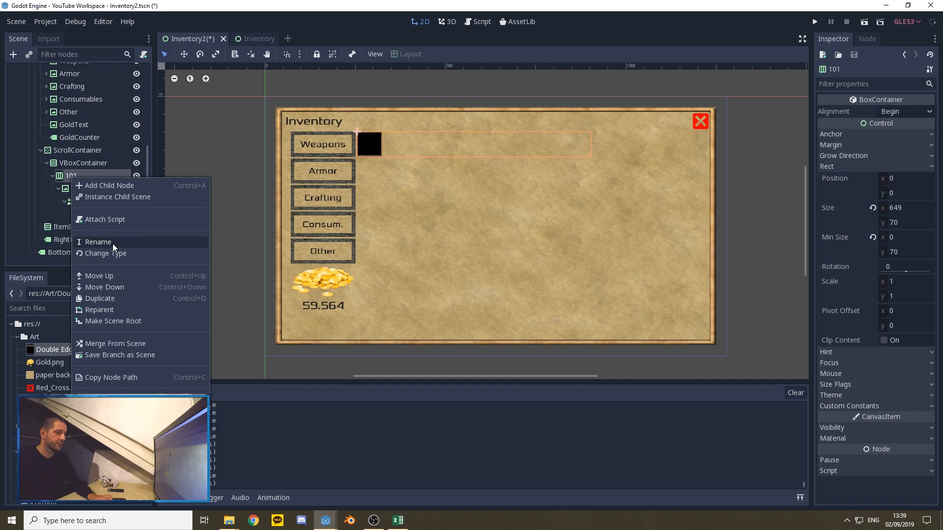
click(98, 185)
text(label)
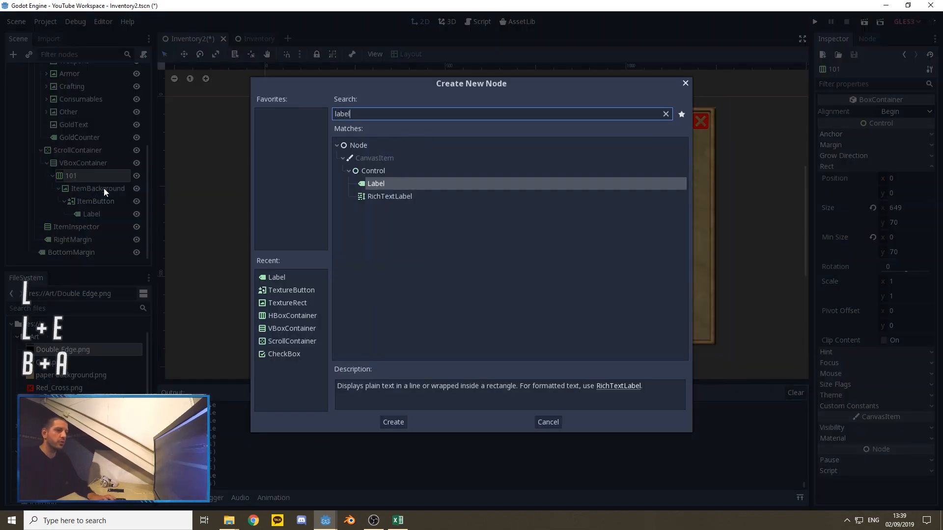
click(392, 421)
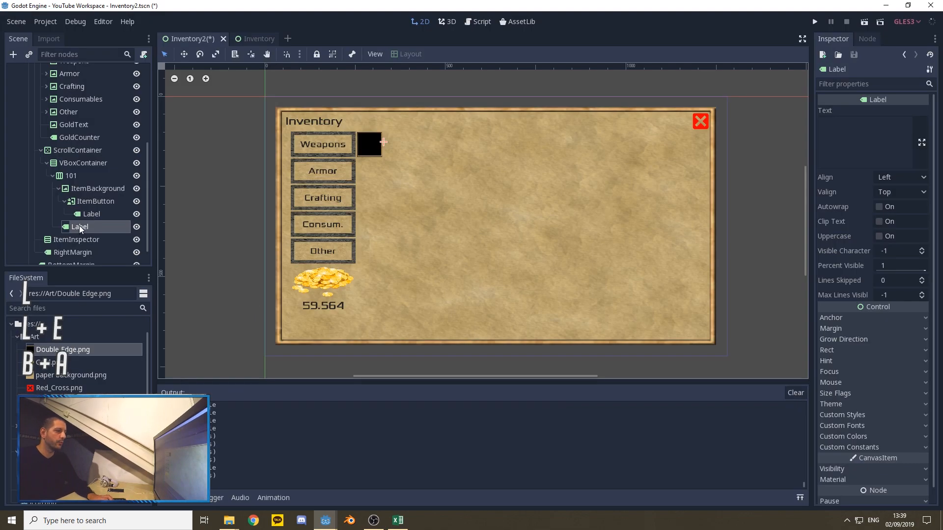
Step: Rename the new Label under the 101 container as ItemName
right_click(79, 226)
click(115, 290)
text(ItemName)
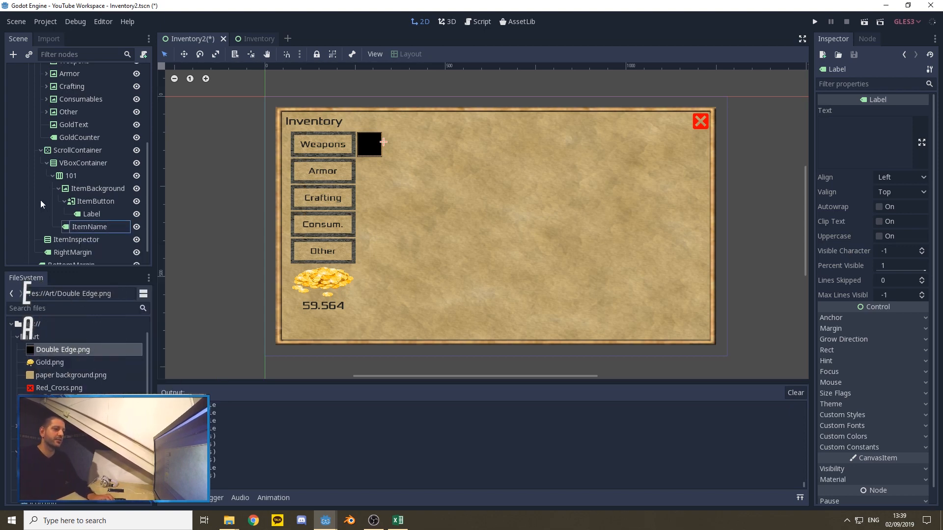
Step: Set ItemName's size flags to Fill and Expand both horizontally and vertically, with vertical Shrink Center disabled
click(93, 214)
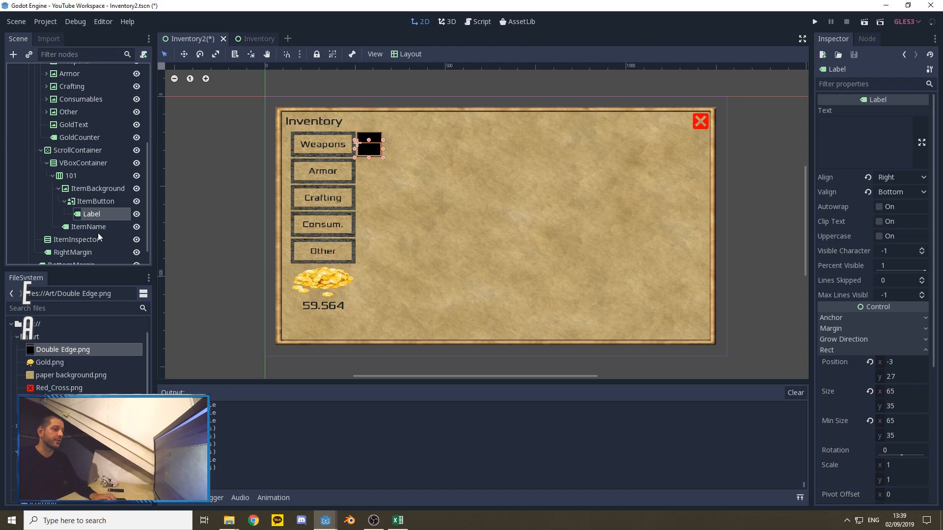
click(95, 230)
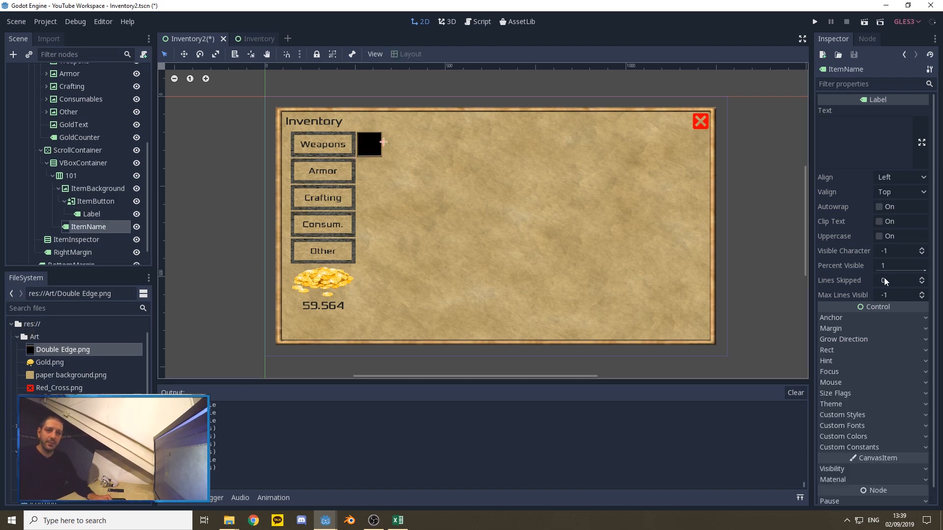
click(841, 393)
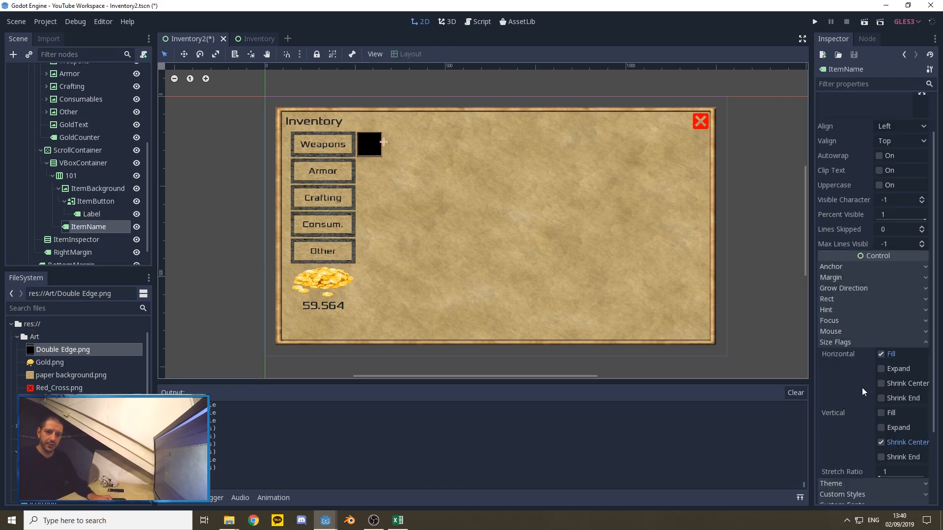
click(881, 369)
click(880, 428)
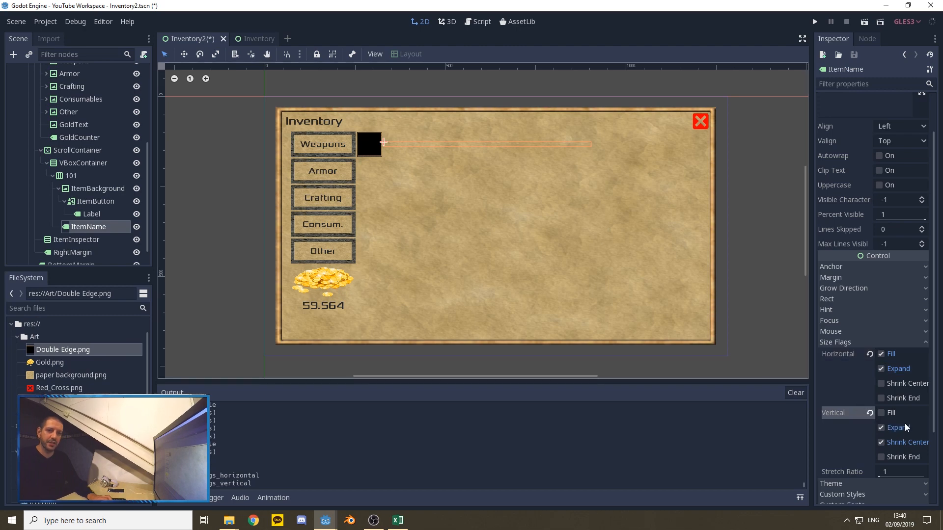
click(880, 413)
click(882, 441)
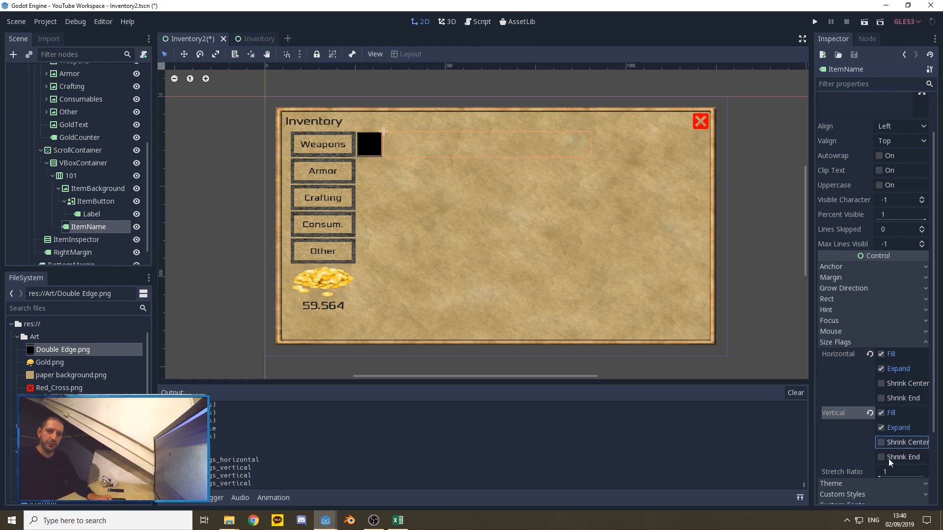
click(862, 342)
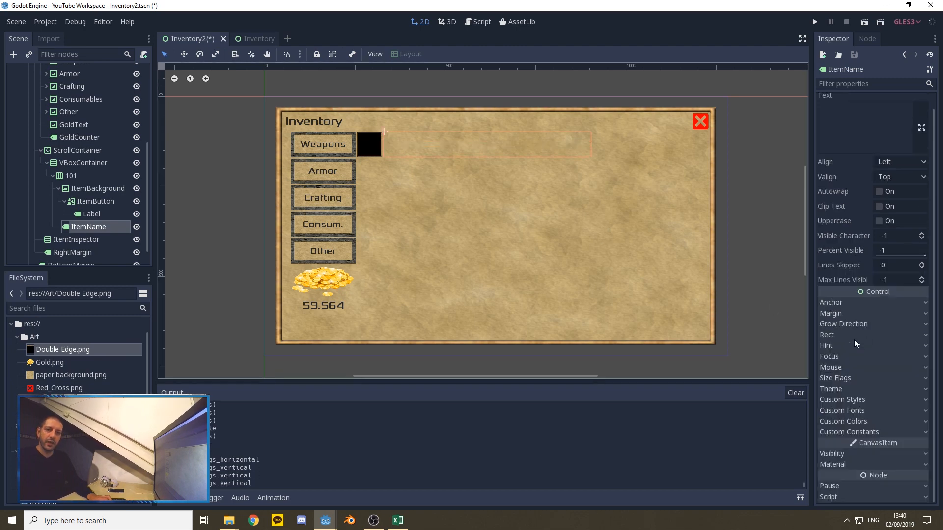
Step: Load 30.tres from the Font folder as ItemName's custom font and enter Sword as its sample text
click(863, 410)
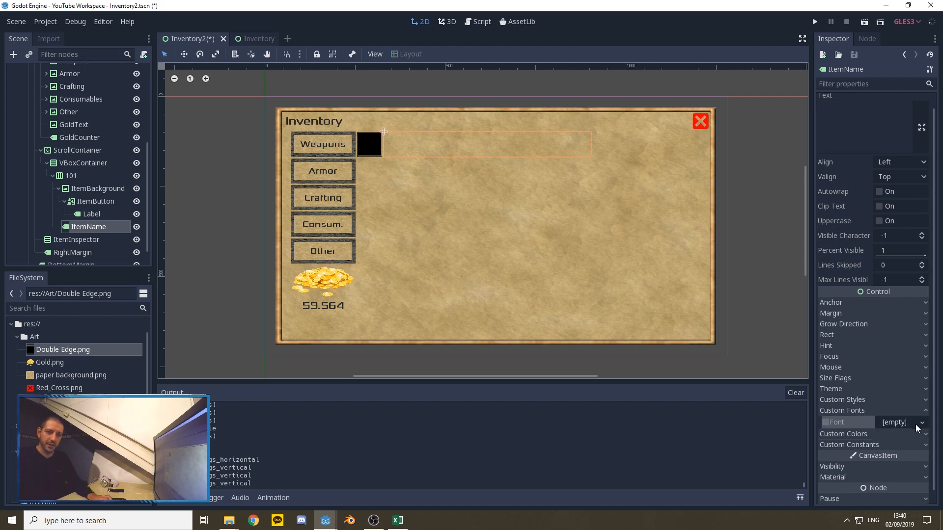
click(913, 424)
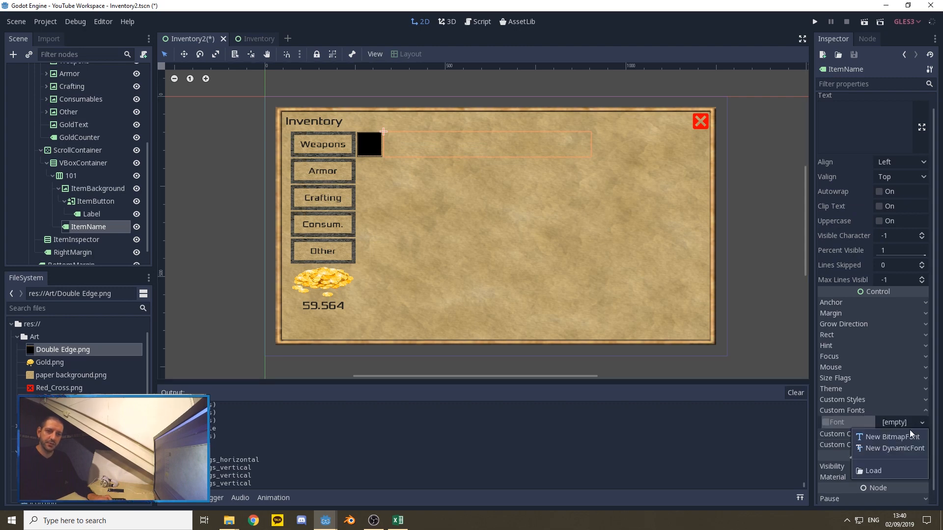
click(884, 468)
double_click(324, 126)
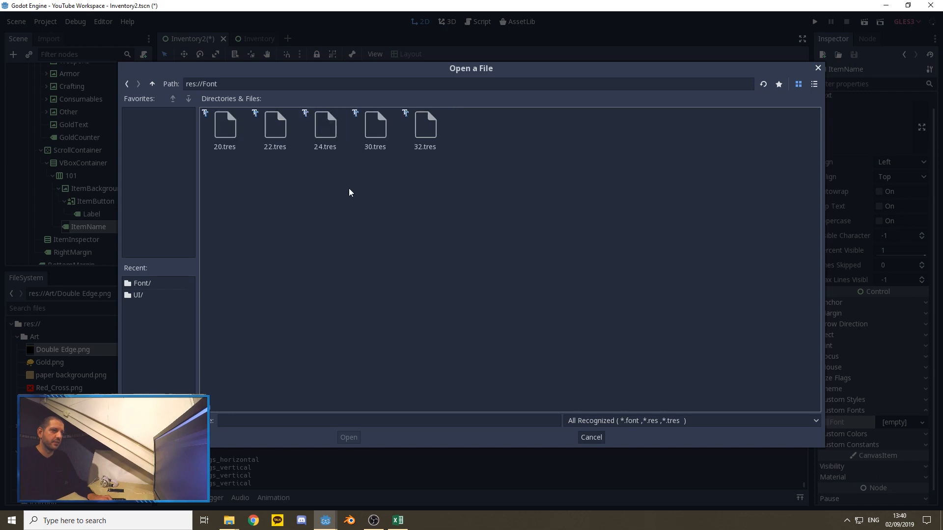
double_click(375, 125)
click(871, 133)
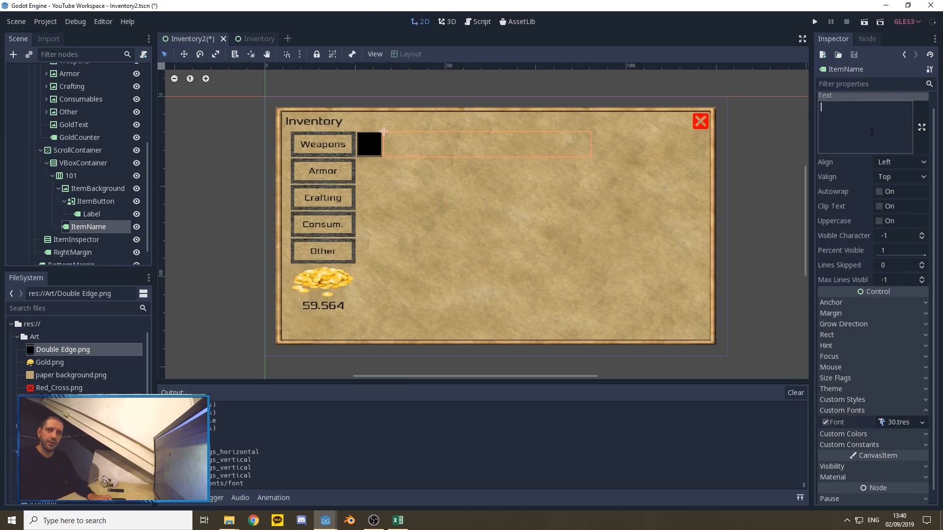
text(Sword)
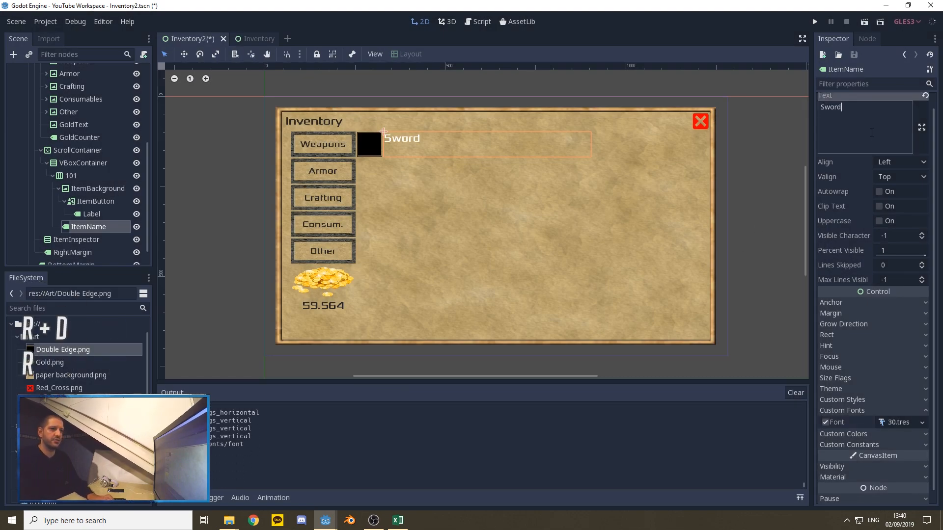
Step: Enable a custom font color on ItemName and set it to dark grey with R, G and B at 40
click(872, 434)
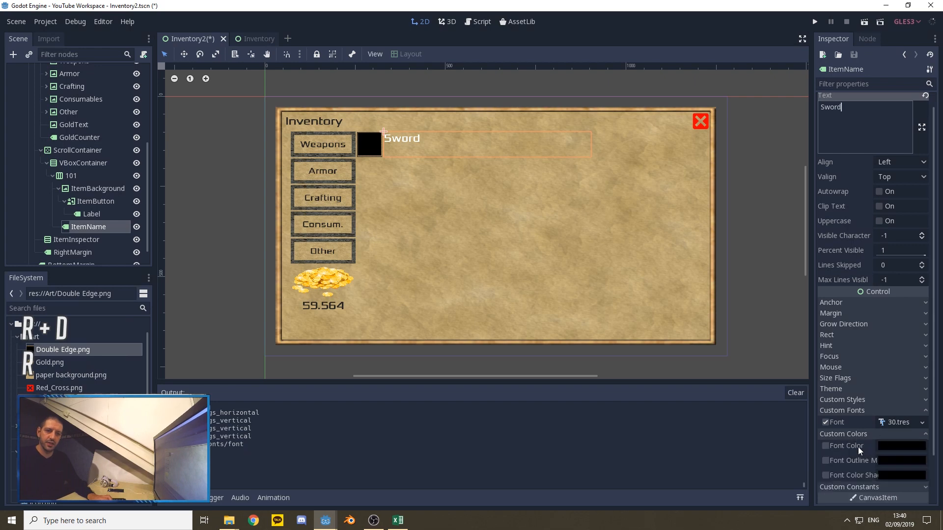
click(825, 446)
click(900, 446)
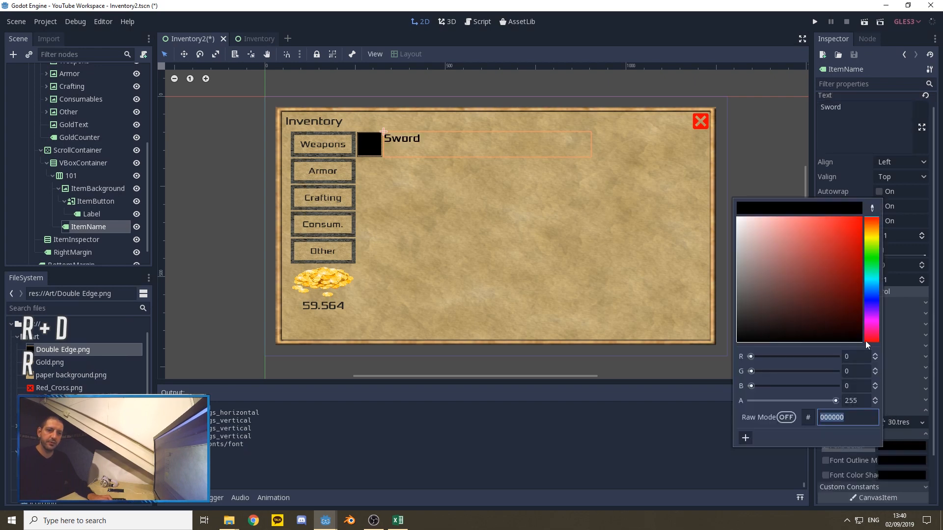
click(850, 356)
key(BackSpace)
text(40)
key(Tab)
text(40)
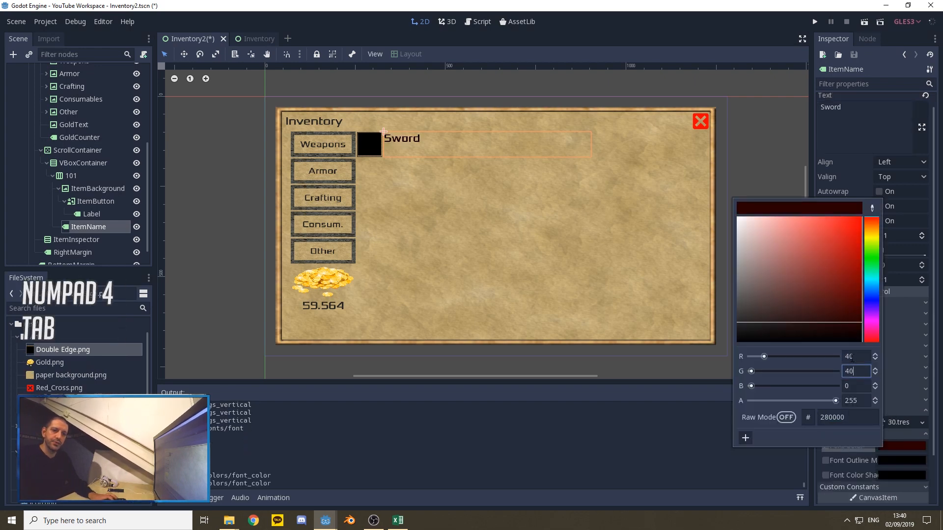
key(Tab)
text(40)
click(845, 141)
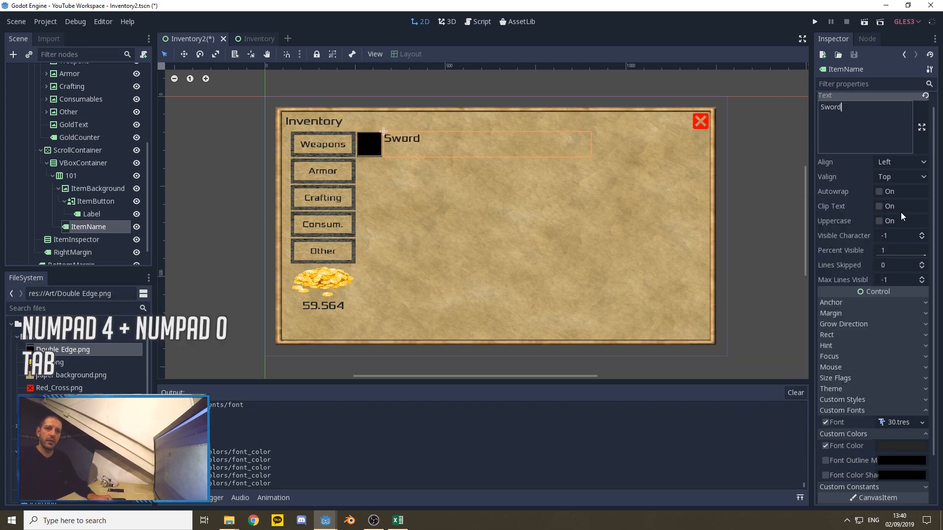
Step: Try Center horizontal alignment on ItemName's text and restore it to Left
click(897, 163)
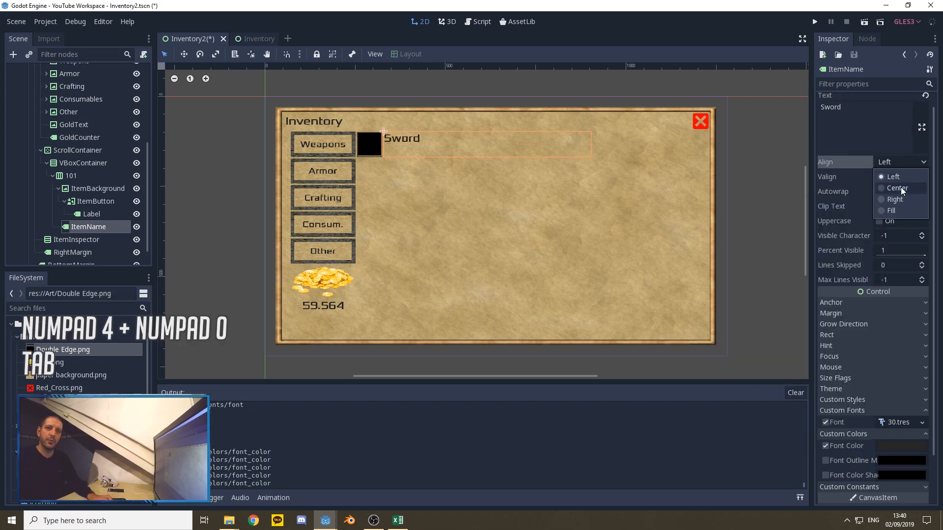
click(899, 187)
click(895, 163)
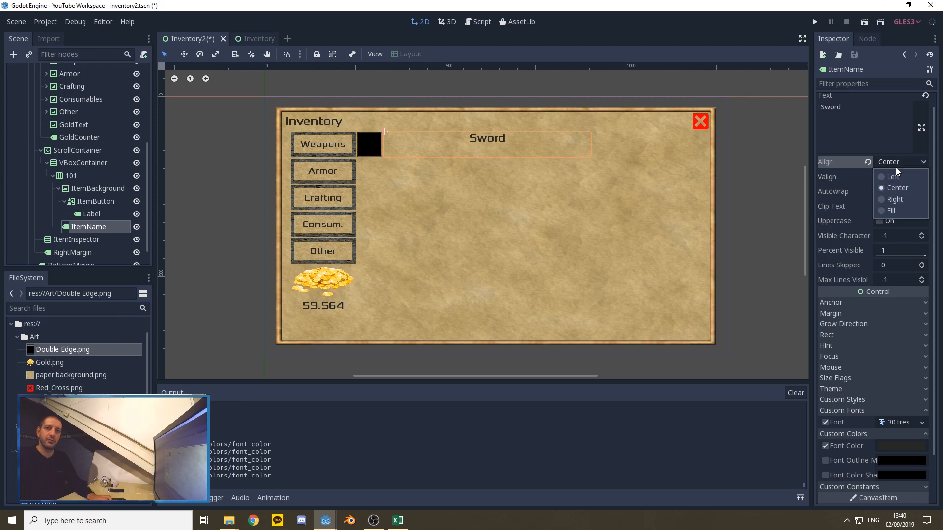
click(897, 177)
Step: Set ItemName's vertical alignment to Center and clear its sample text
click(897, 177)
click(894, 202)
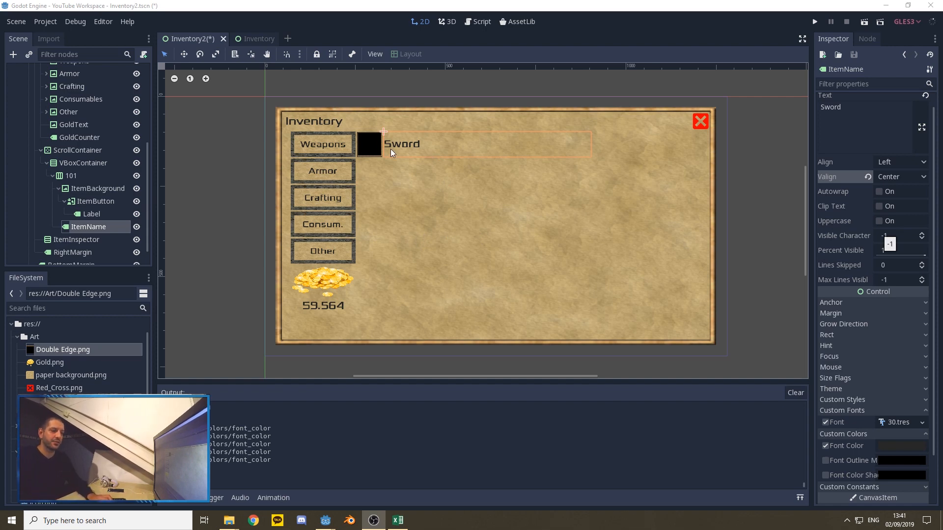
double_click(830, 107)
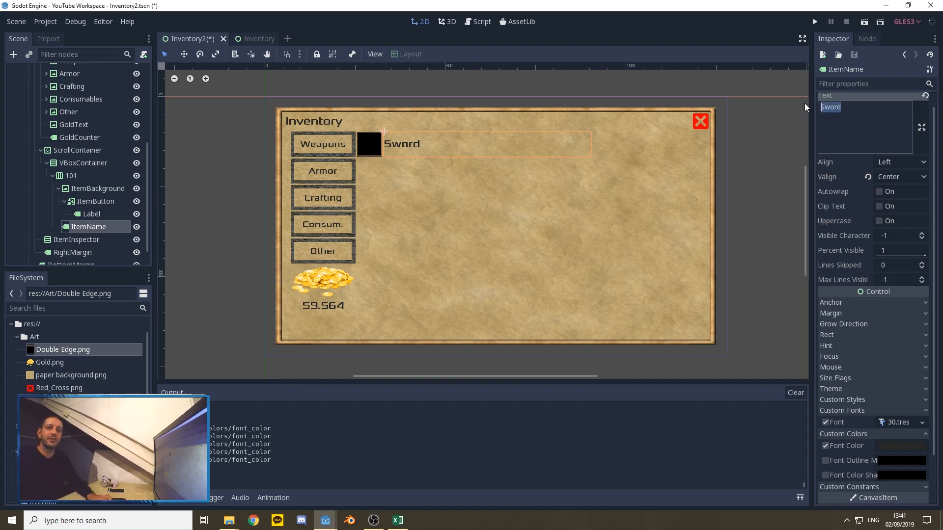
key(BackSpace)
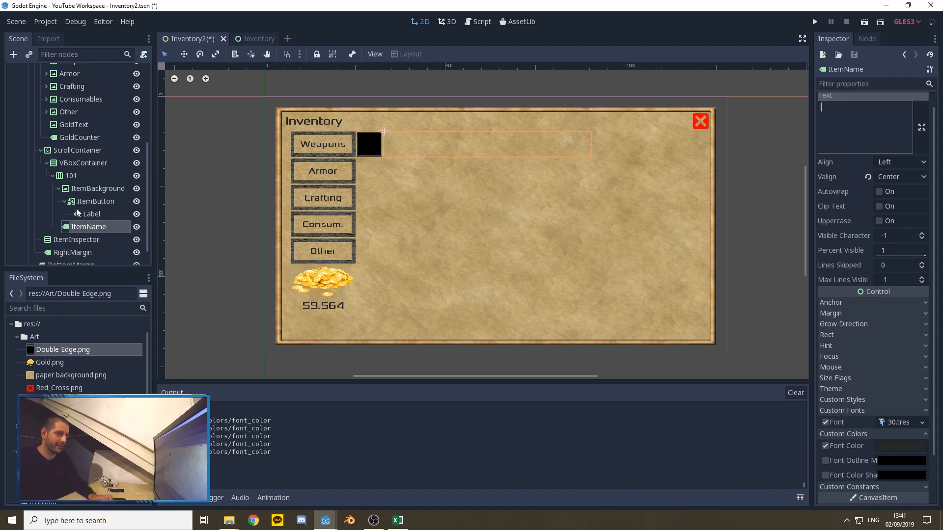
Step: Rename the ScrollContainer node as Weapons
click(77, 150)
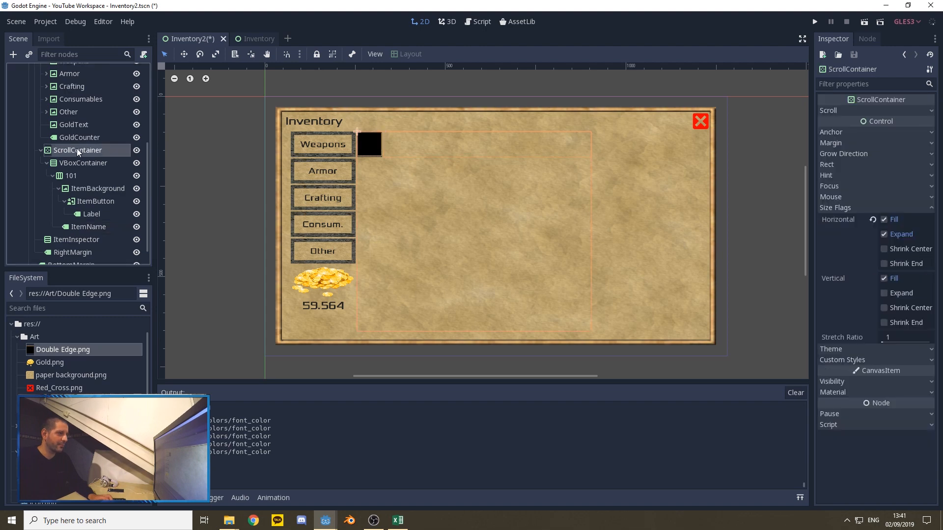
right_click(76, 148)
click(110, 214)
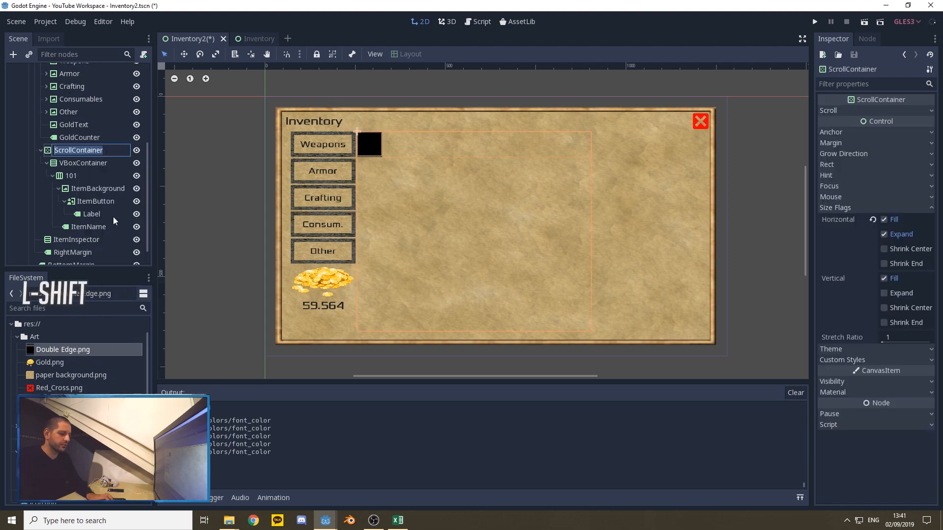
text(Weapons)
key(Return)
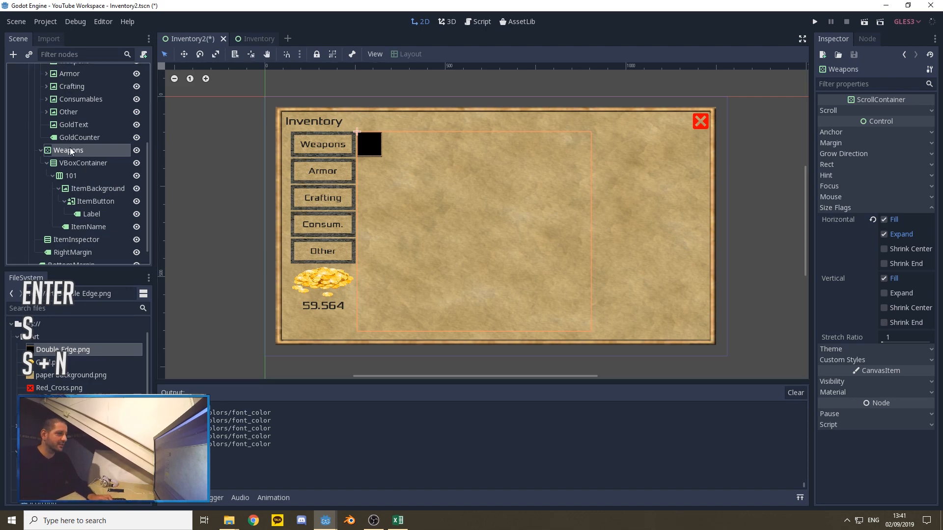
Step: Duplicate the Weapons scroll container with its item row and rename the copy as Armor
key(ctrl+d)
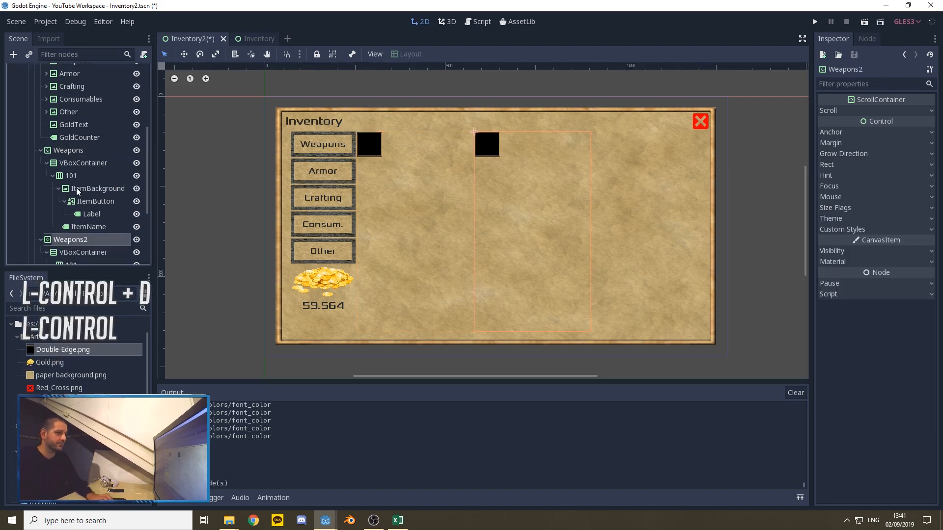
scroll(73, 187, down, 3)
right_click(71, 192)
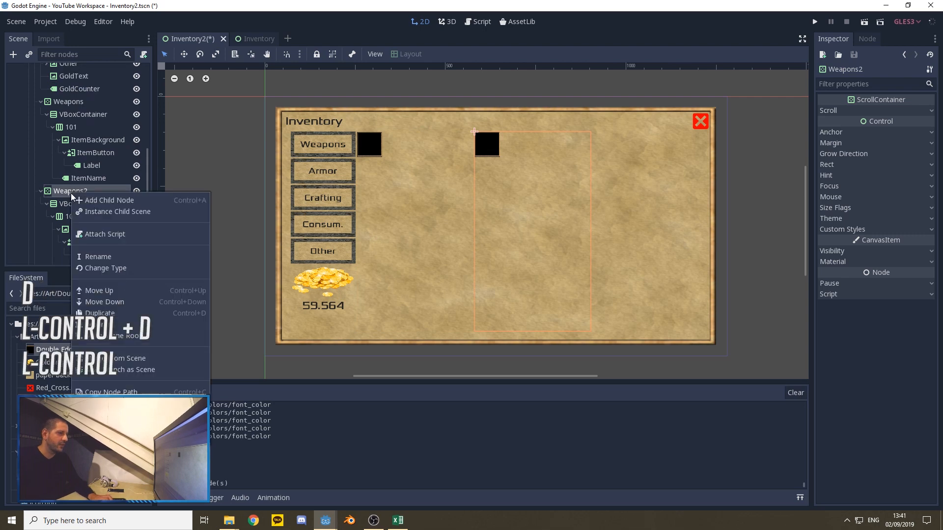
click(98, 257)
text(Armor)
key(Return)
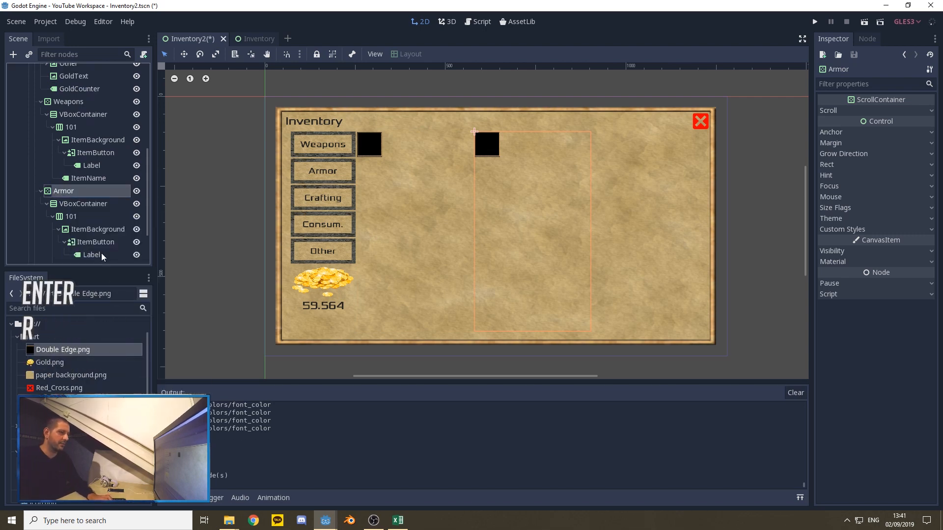
Step: Duplicate the Armor scroll container and rename the copy as Crafting
key(ctrl+d)
right_click(80, 182)
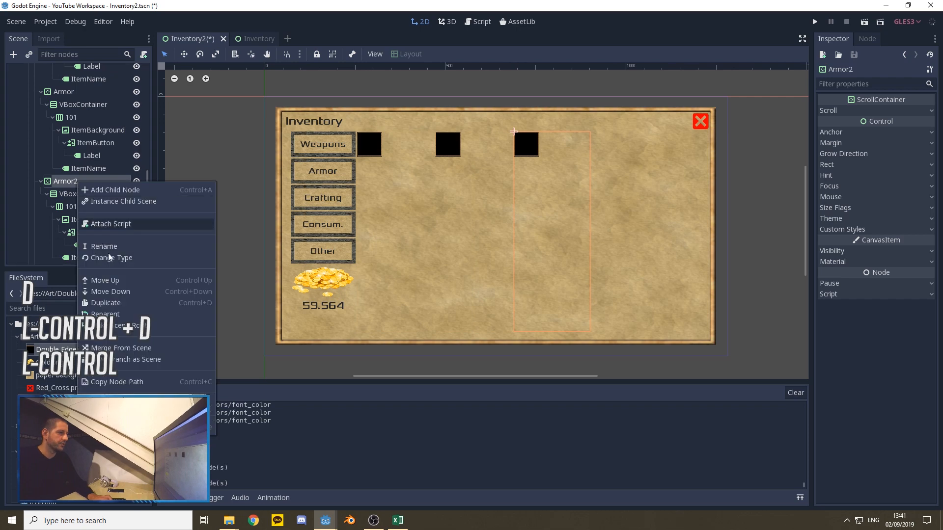
click(100, 247)
text(Crafting)
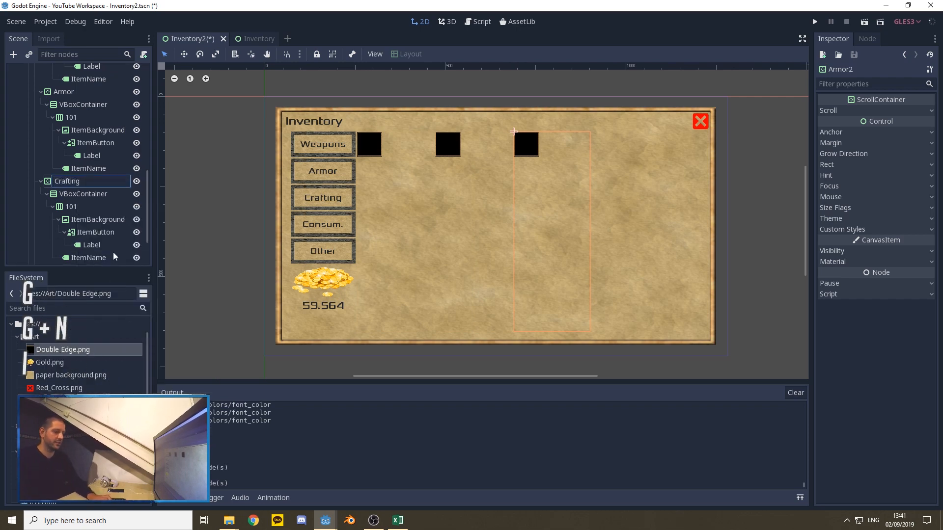
key(Return)
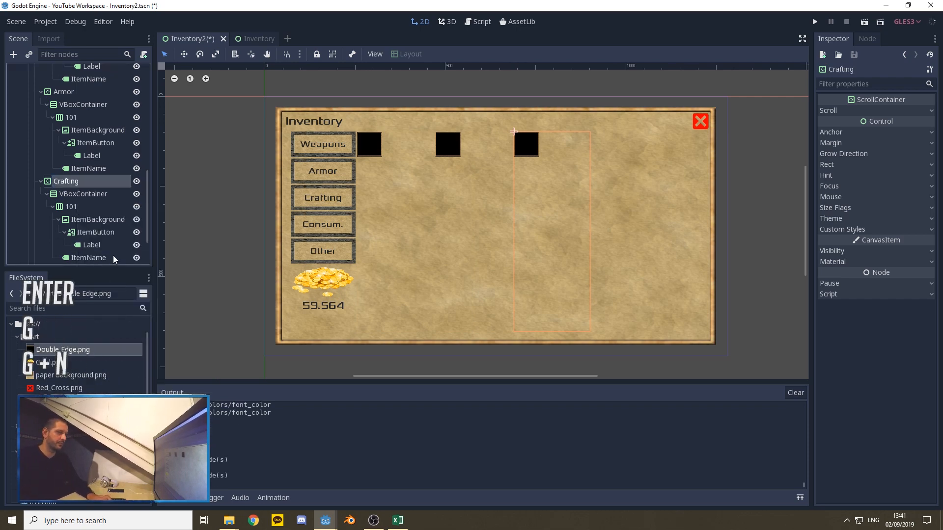
Step: Duplicate the Crafting scroll container and rename the copy as Consumable
key(ctrl+d)
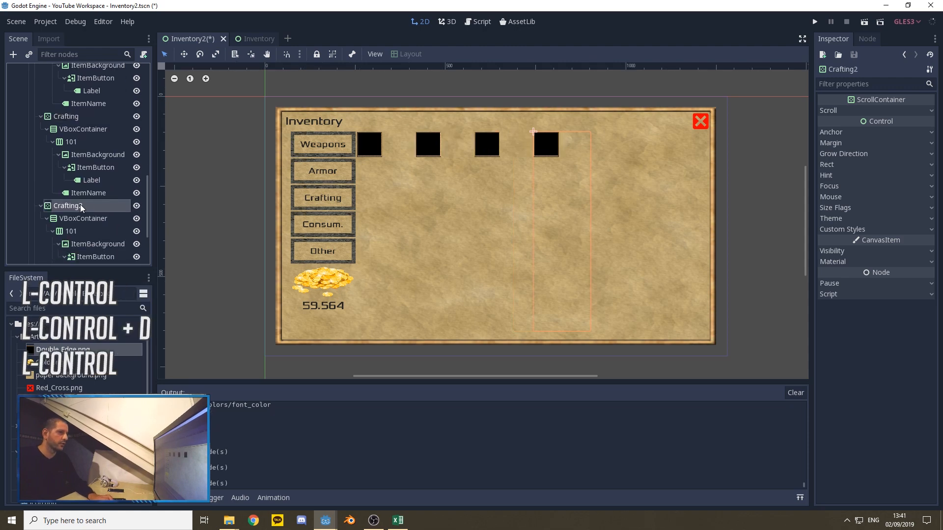
right_click(81, 206)
click(105, 269)
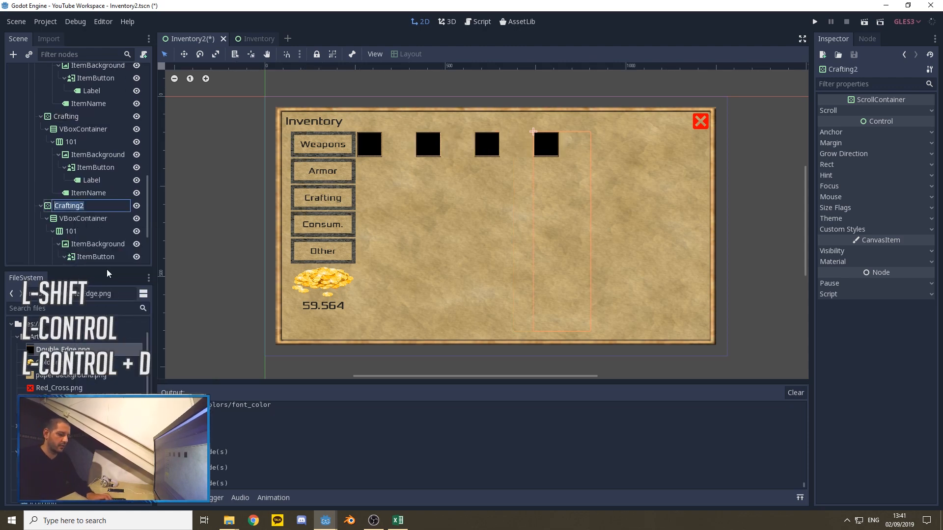
text(Consumable)
key(Return)
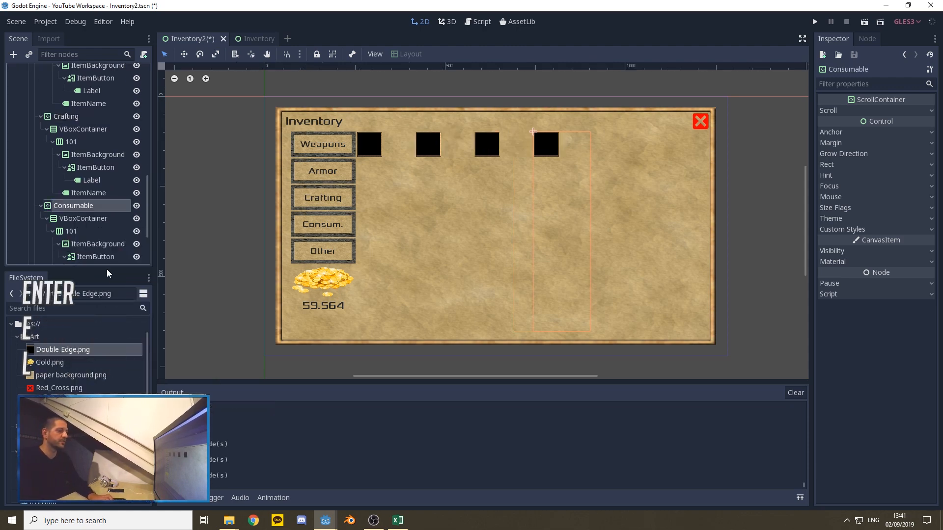
Step: Duplicate the Consumable scroll container and rename the copy as Other
scroll(68, 191, down, 2)
key(ctrl+d)
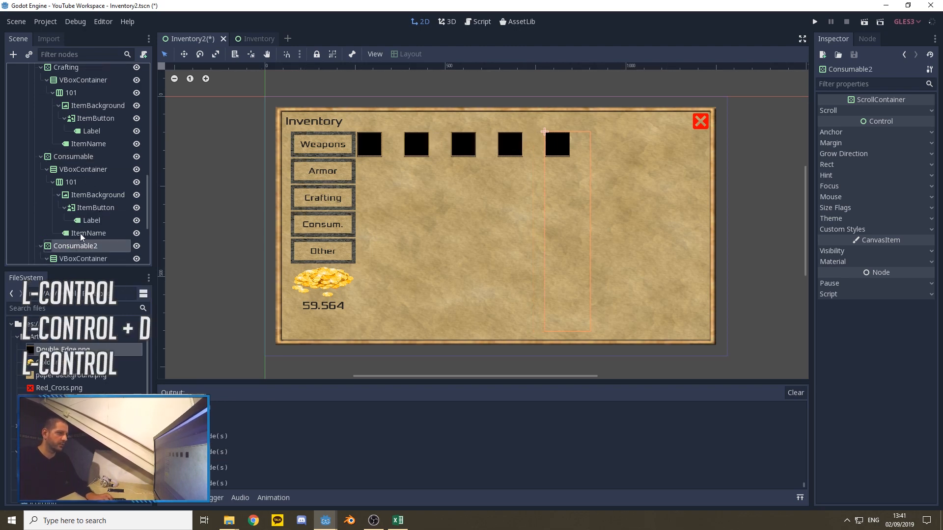
right_click(81, 246)
click(115, 318)
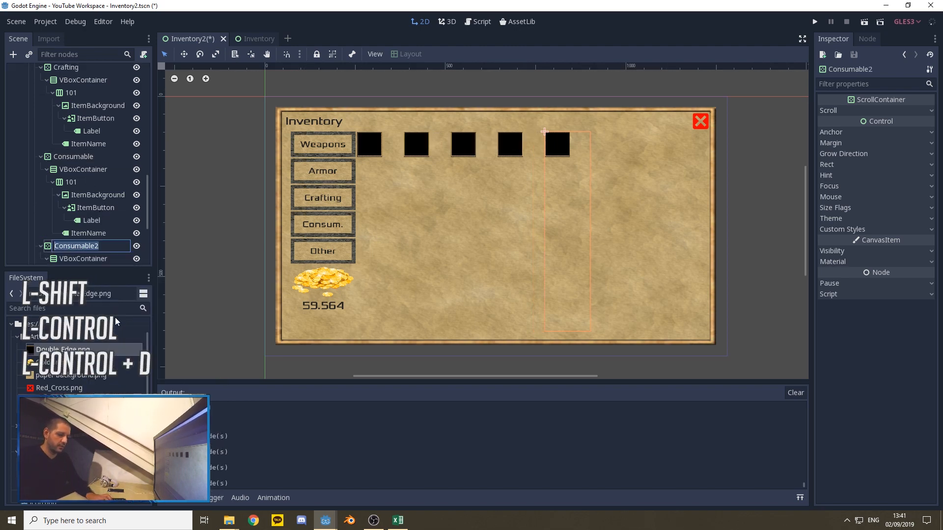
text(Other)
key(Return)
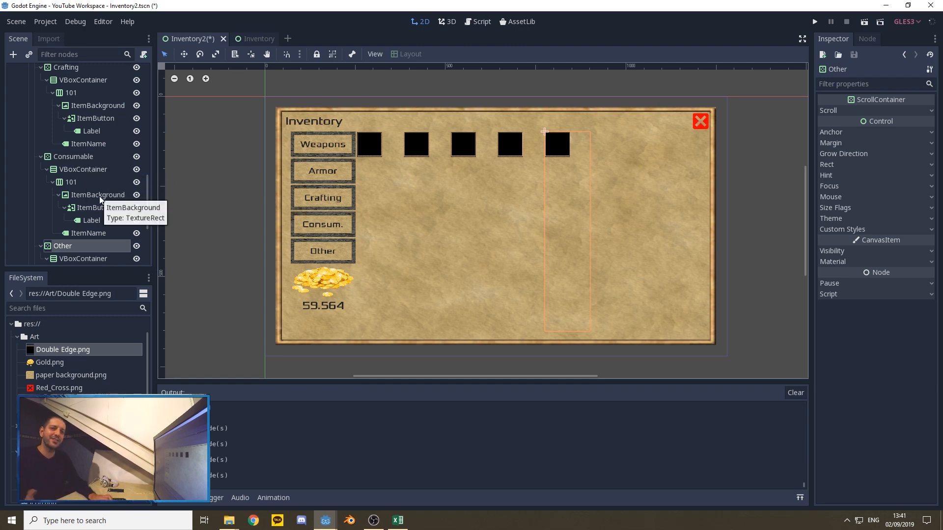
Step: Hide the Other, Consumable, Crafting and Armor scroll containers, leaving only Weapons visible
click(137, 246)
click(136, 157)
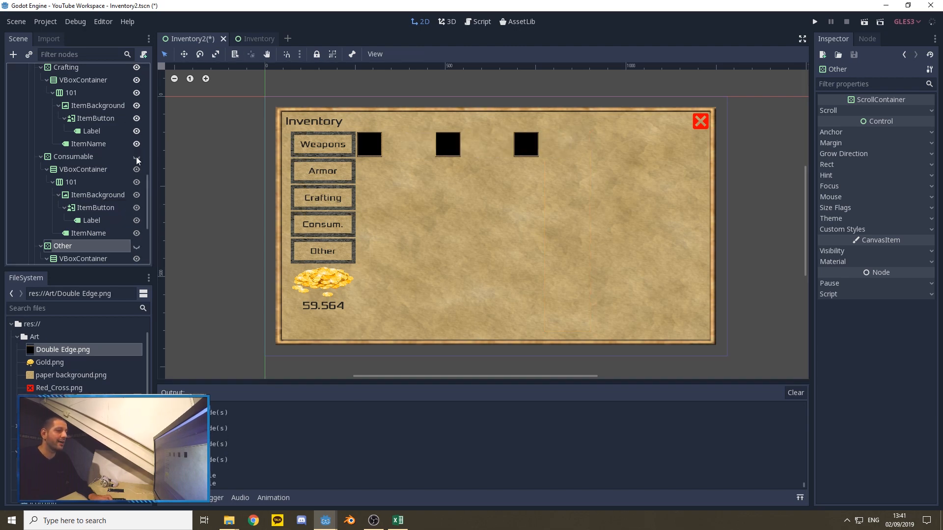
scroll(138, 157, up, 3)
click(137, 141)
scroll(134, 154, up, 3)
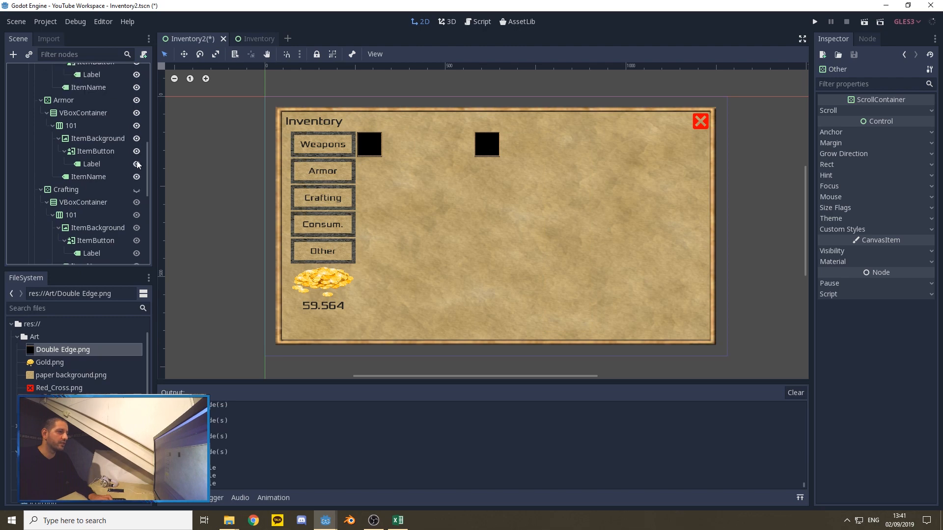
click(136, 100)
Step: Rename the item row inside the Armor scroll container's VBoxContainer to 201
scroll(121, 148, up, 3)
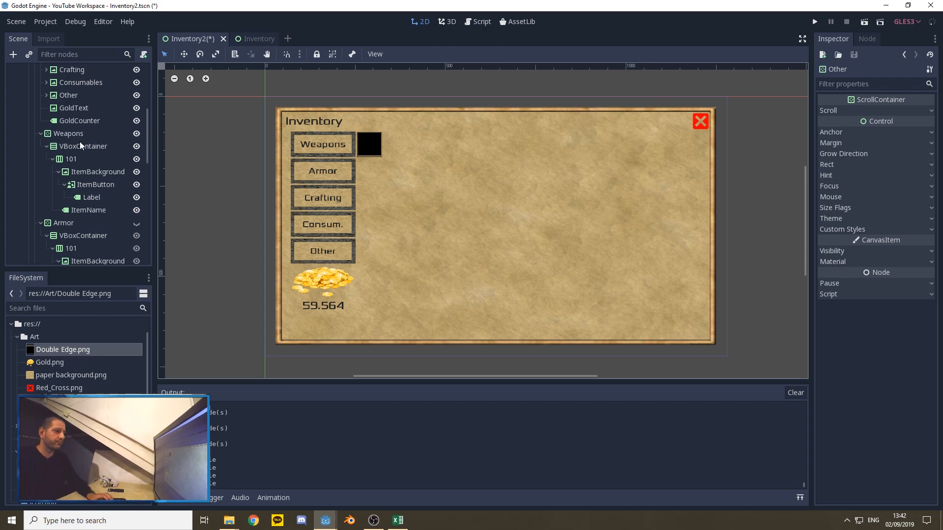
scroll(79, 125, down, 2)
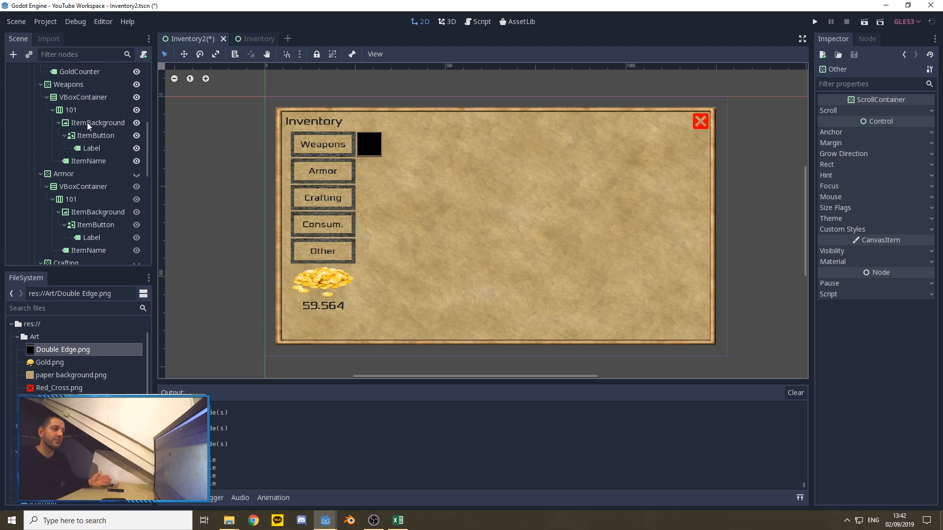
scroll(85, 115, down, 2)
right_click(72, 176)
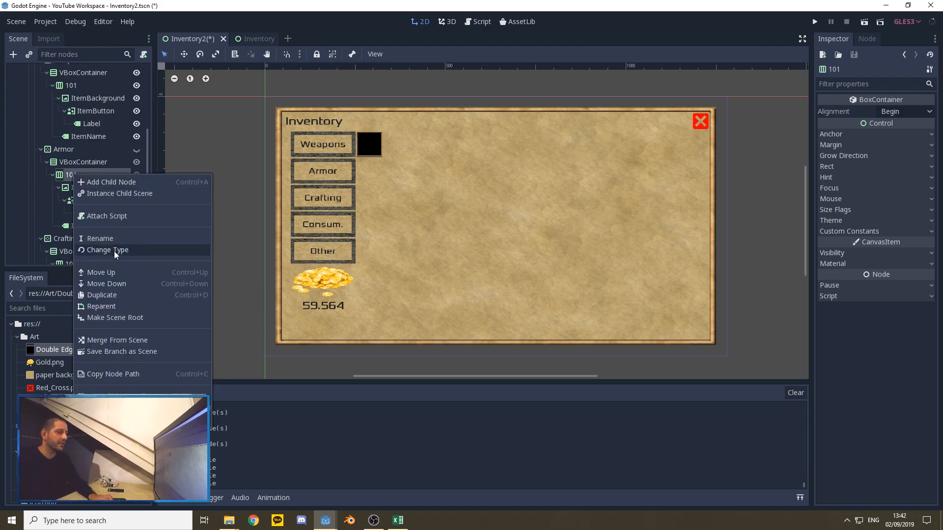
click(104, 241)
text(201)
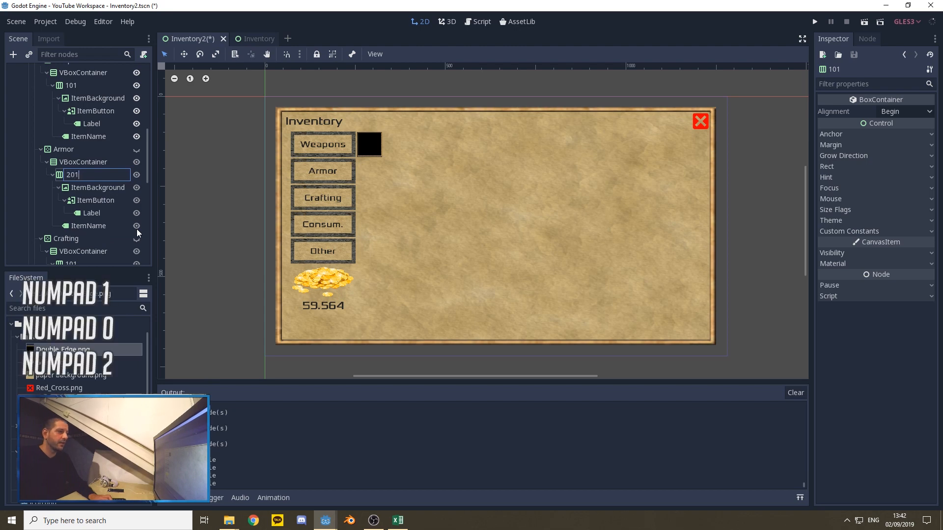
key(Return)
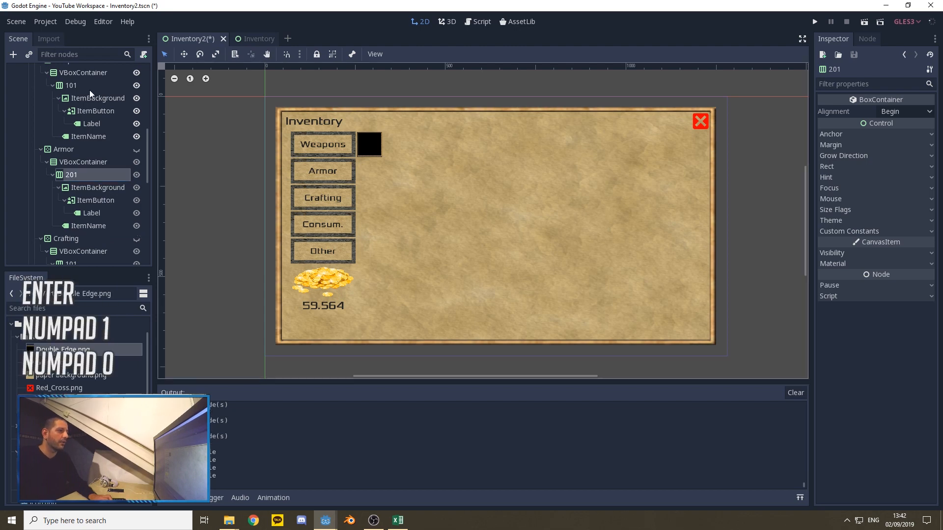
Step: Rename the item row inside the Crafting scroll container's VBoxContainer to 301
scroll(78, 123, up, 2)
scroll(74, 112, down, 3)
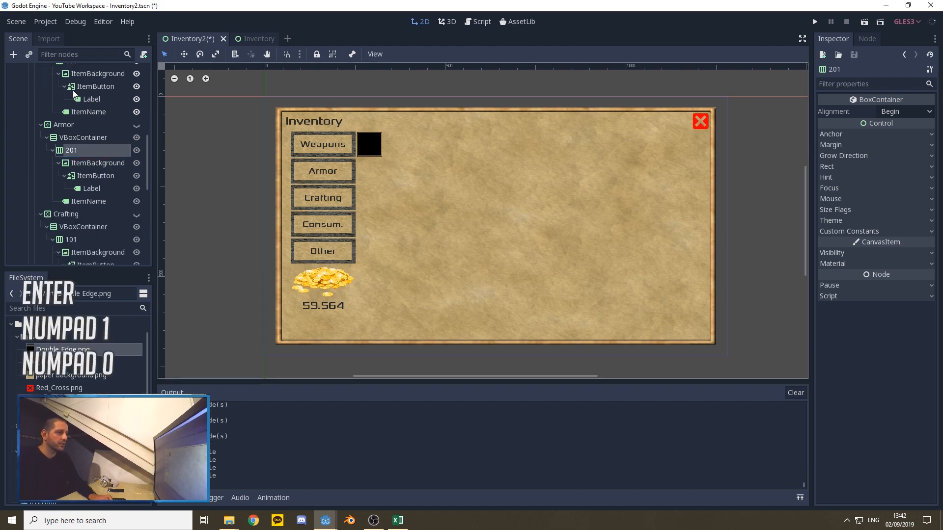
scroll(75, 129, down, 2)
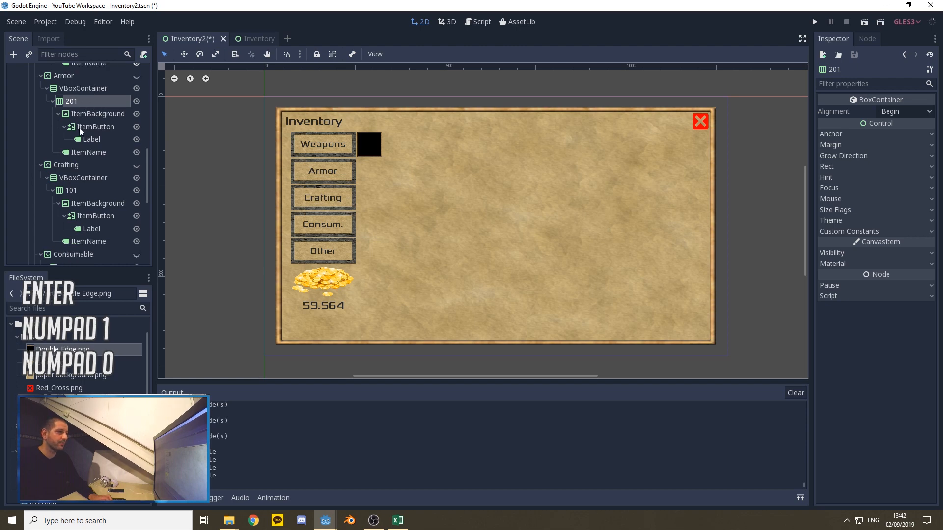
scroll(73, 137, down, 1)
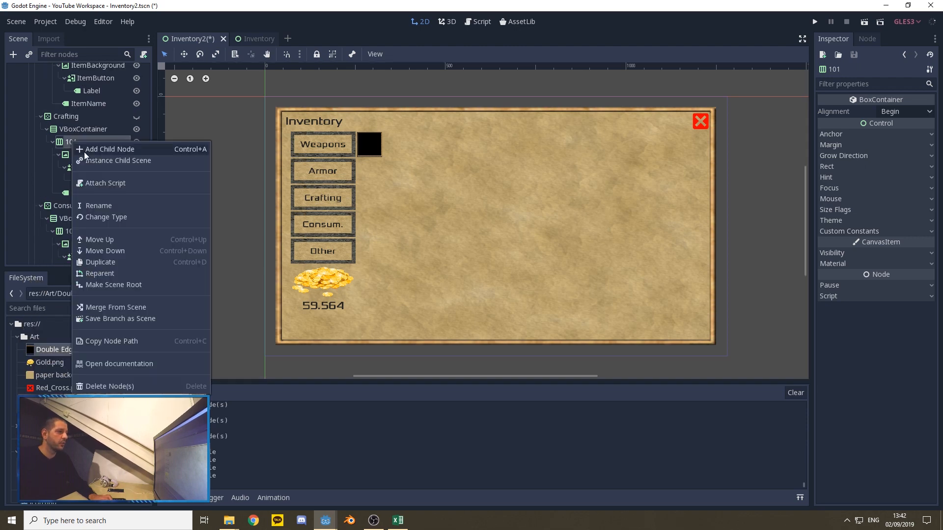
click(104, 206)
text(301)
key(Return)
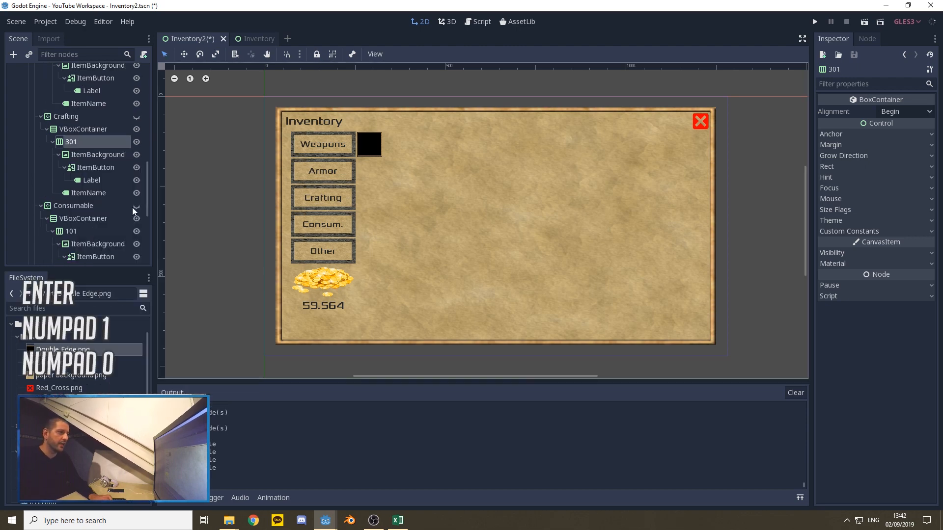
Step: Rename the item row inside the Consumable scroll container's VBoxContainer to 401
scroll(119, 170, down, 3)
right_click(72, 157)
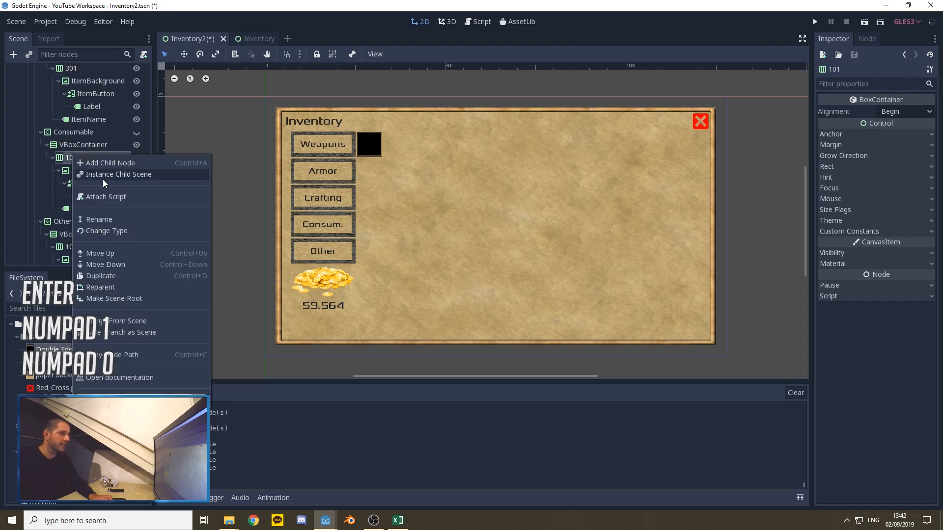
click(103, 218)
text(401)
key(Return)
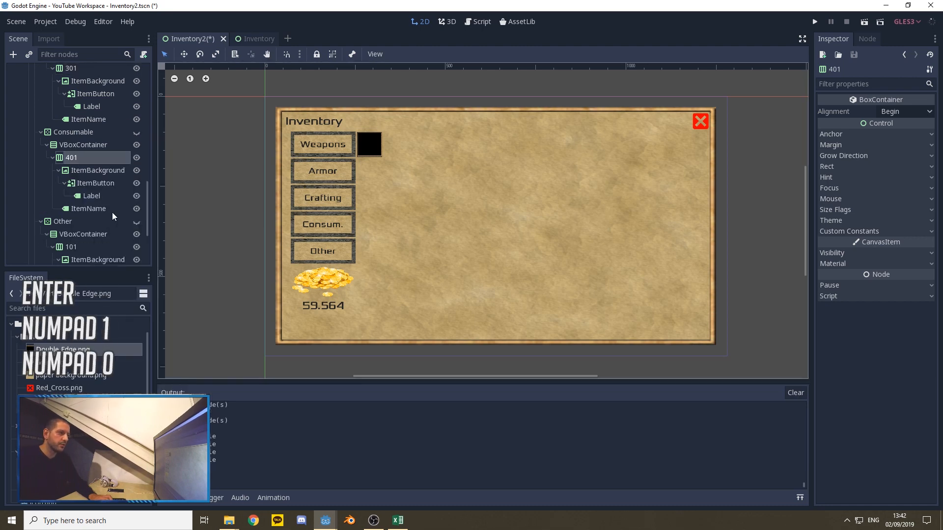
Step: Rename the item row inside the Other scroll container's VBoxContainer to 501
scroll(123, 199, down, 2)
right_click(64, 198)
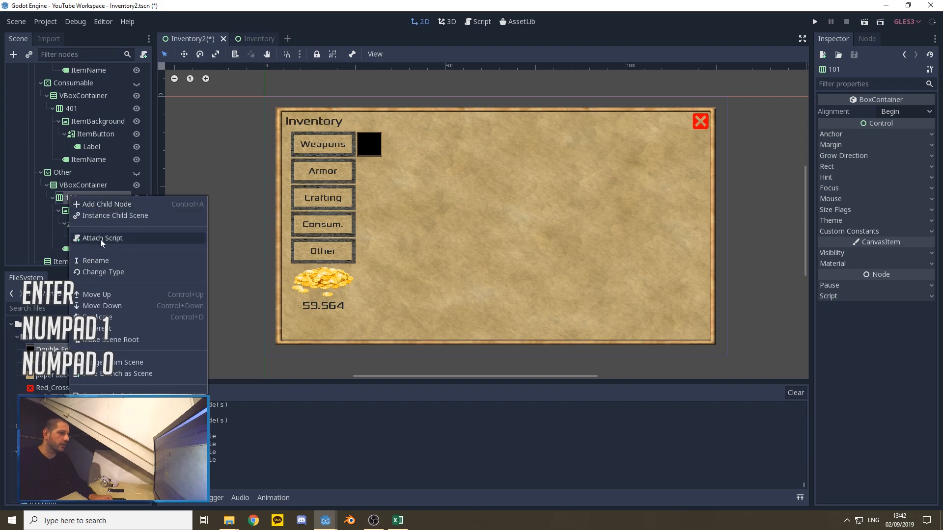
click(99, 258)
text(501)
key(Return)
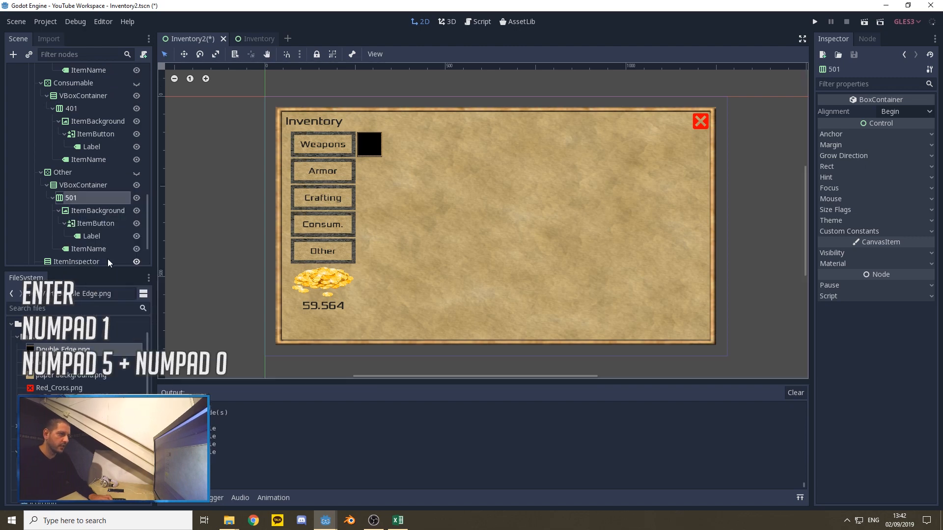
Step: Duplicate item row 101 in the Weapons list repeatedly until the rows run from 101 to 110
scroll(98, 164, up, 8)
scroll(100, 172, up, 5)
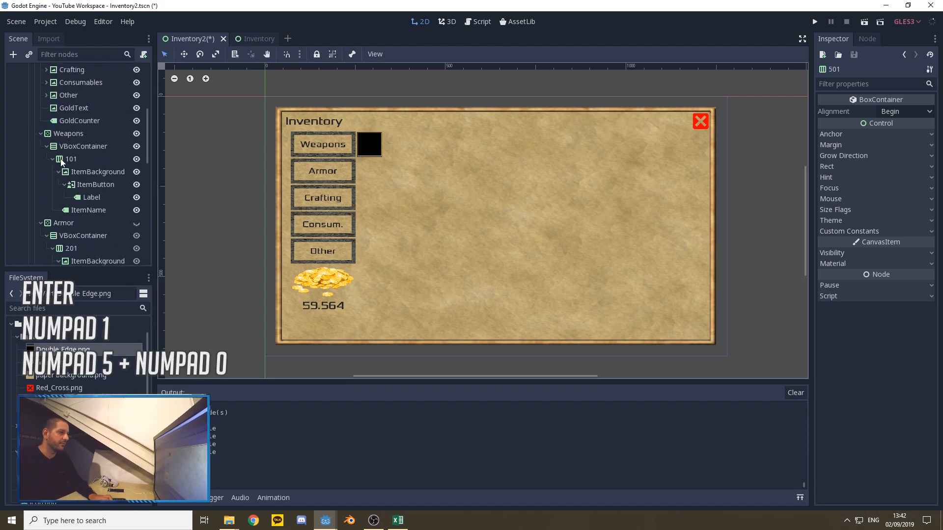
click(70, 158)
key(ctrl+d)
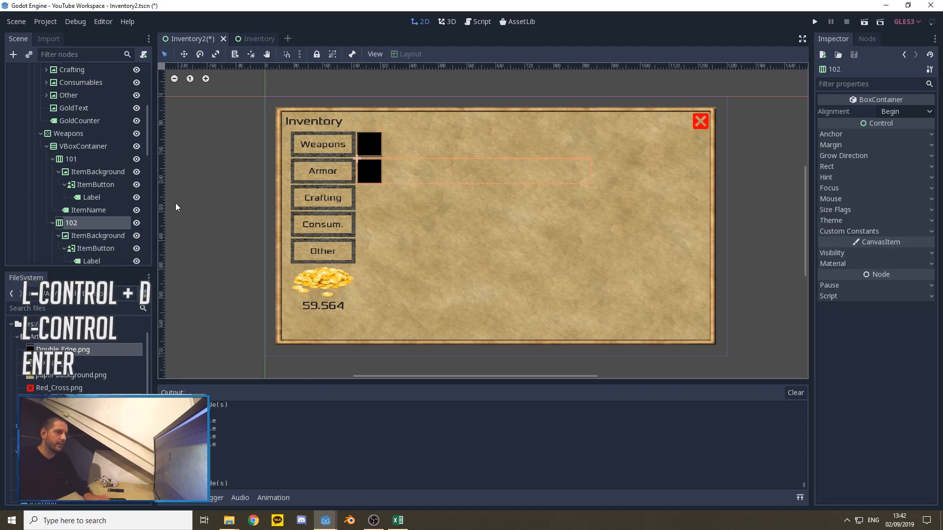
scroll(86, 147, down, 3)
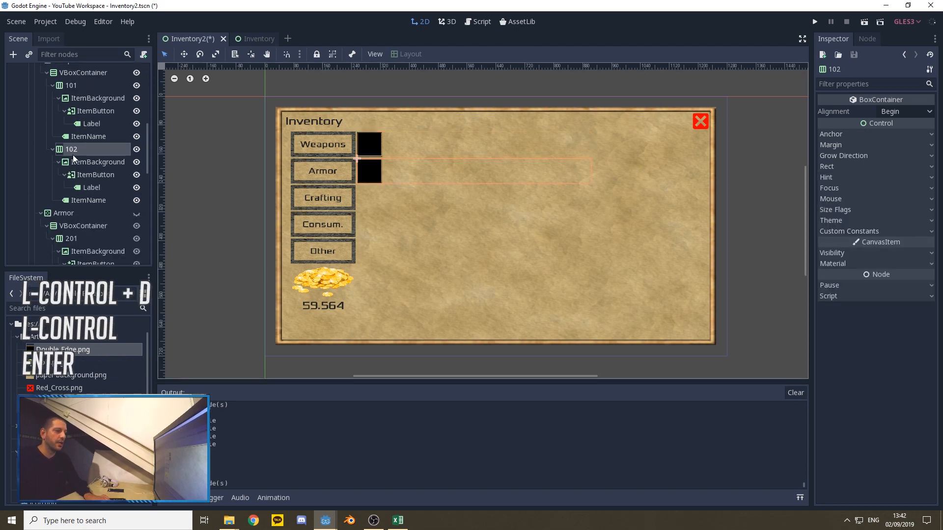
key(ctrl+d)
key(ctrl+d)
key(ctrl+d)
key(ctrl+d)
key(ctrl+d)
key(ctrl+d)
key(ctrl+d)
key(ctrl+d)
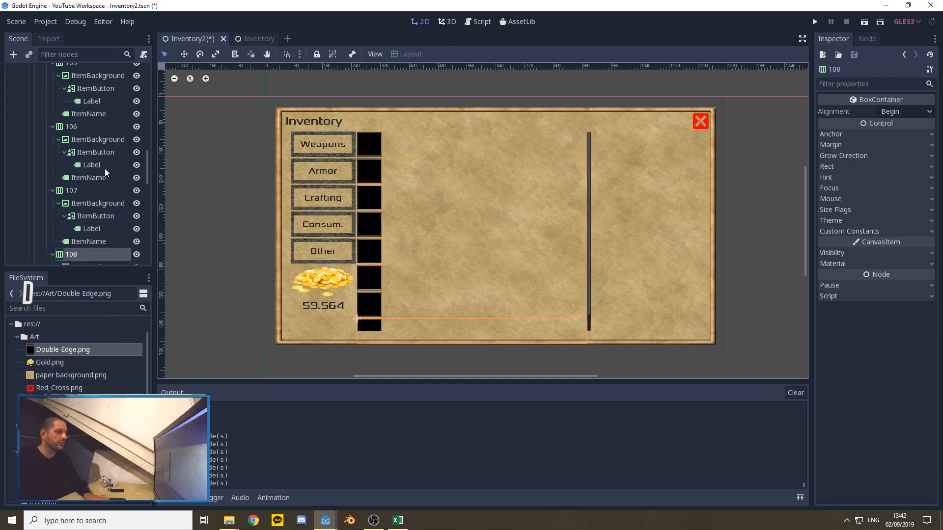
Step: Duplicate item row 201 in the Armor list repeatedly until the rows run from 201 to 210
scroll(93, 167, down, 5)
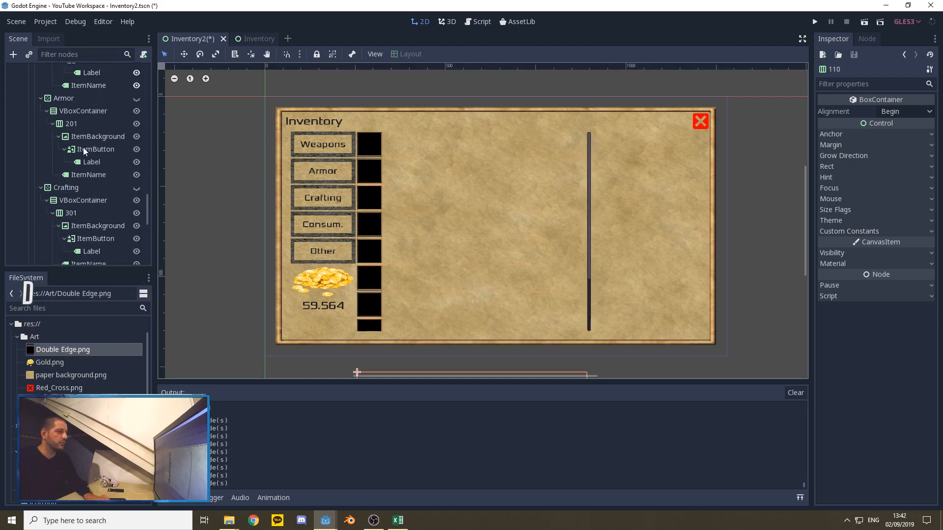
click(69, 125)
key(ctrl+d)
key(ctrl+d)
key(ctrl+d)
key(ctrl+d)
key(ctrl+d)
key(ctrl+d)
key(ctrl+d)
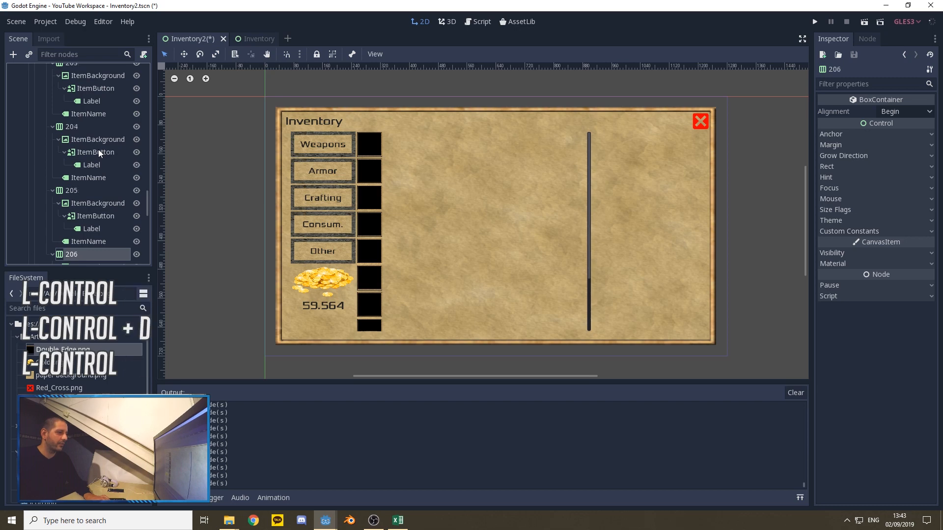
Step: Duplicate item row 301 in the Crafting list repeatedly until the rows run from 301 to 310
scroll(98, 157, down, 3)
click(79, 147)
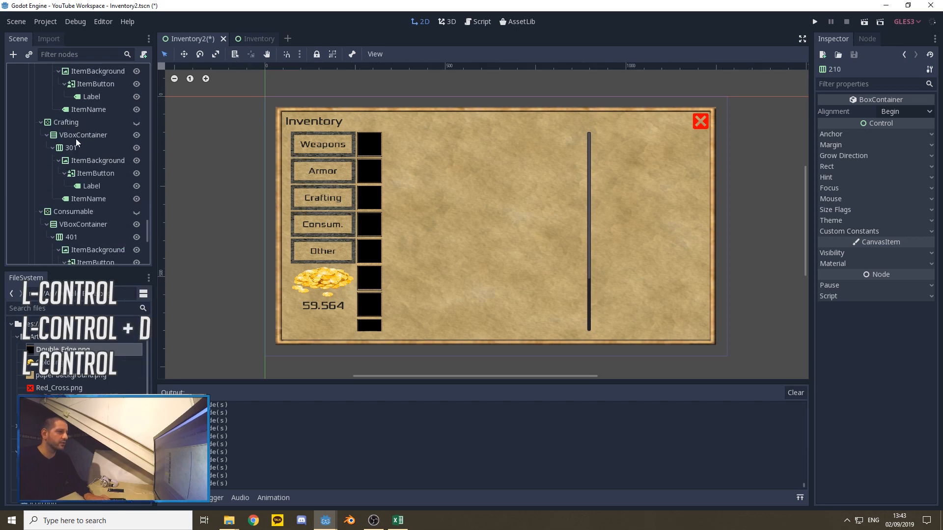
key(ctrl+d)
key(ctrl+d)
key(ctrl+d)
key(ctrl+d)
key(ctrl+d)
key(ctrl+d)
key(ctrl+d)
key(ctrl+d)
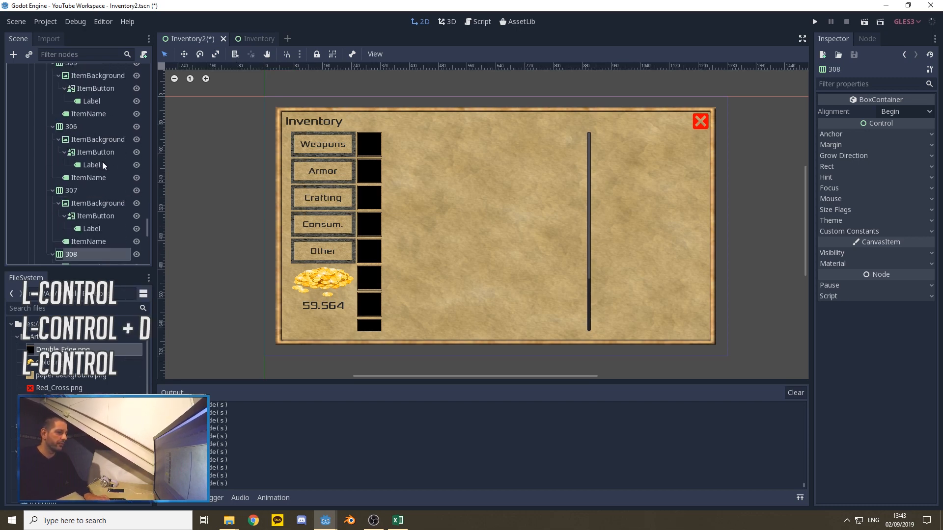
key(ctrl+d)
Step: Duplicate item row 401 in the Consumable list repeatedly to match the number of rows in the Crafting list
scroll(90, 159, down, 7)
click(96, 174)
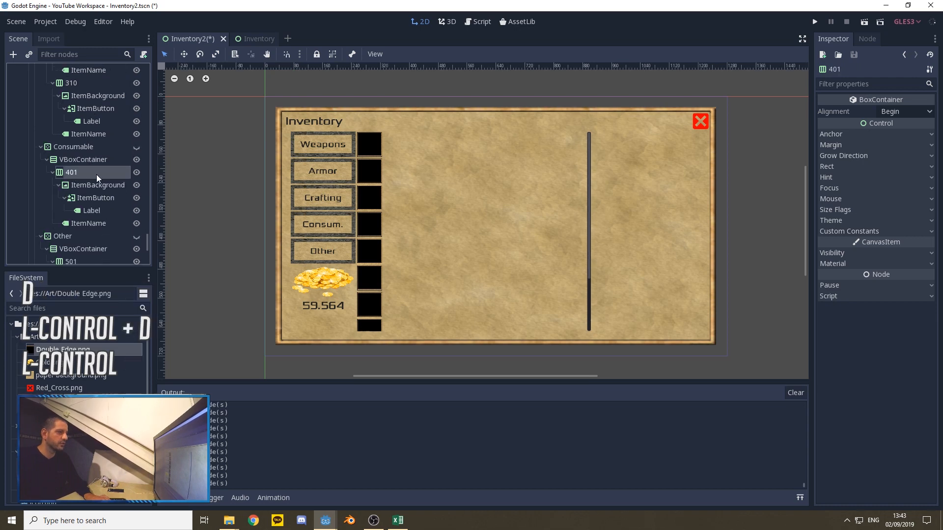
key(ctrl+d)
key(ctrl+d)
key(ctrl+d)
key(ctrl+d)
key(ctrl+d)
key(ctrl+d)
key(ctrl+d)
key(ctrl+d)
key(ctrl+d)
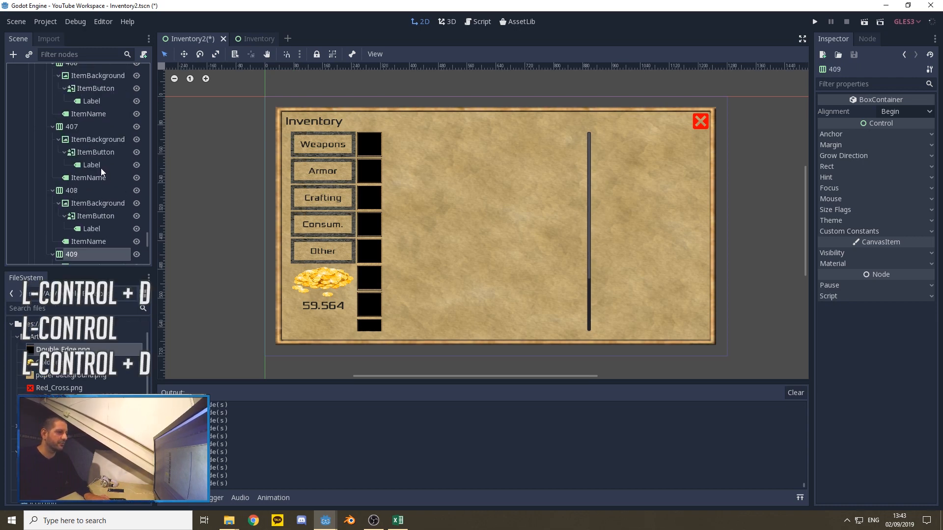
Step: Duplicate item row 501 in the Other list repeatedly until the rows run from 501 to 510
scroll(83, 181, down, 2)
click(93, 193)
key(ctrl+d)
key(ctrl+d)
key(ctrl+d)
key(ctrl+d)
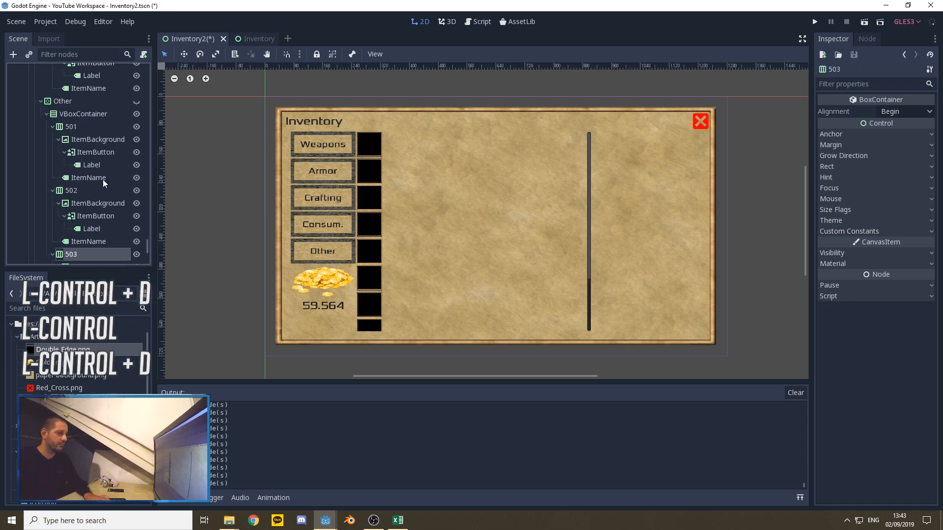
key(ctrl+d)
key(ctrl+d)
key(ctrl+d)
key(ctrl+d)
key(ctrl+d)
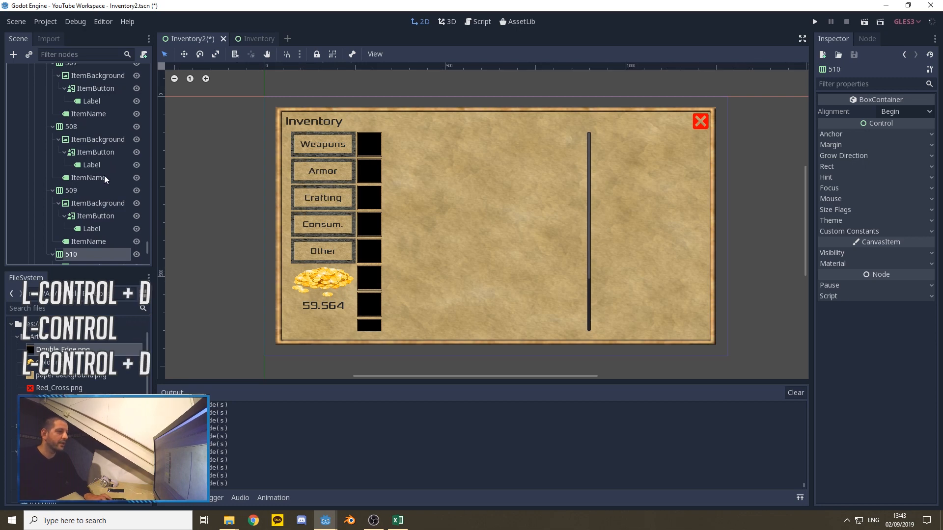
Step: Bring up the running YouTube Workspace window, examine the finished inventory's item inspector area, and dismiss the window
scroll(100, 178, up, 3)
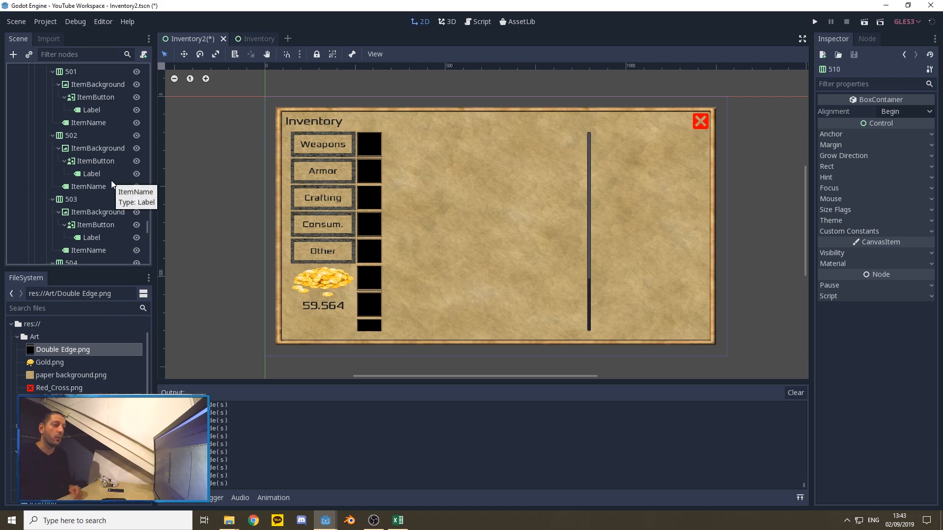
scroll(69, 158, up, 5)
scroll(69, 158, up, 1)
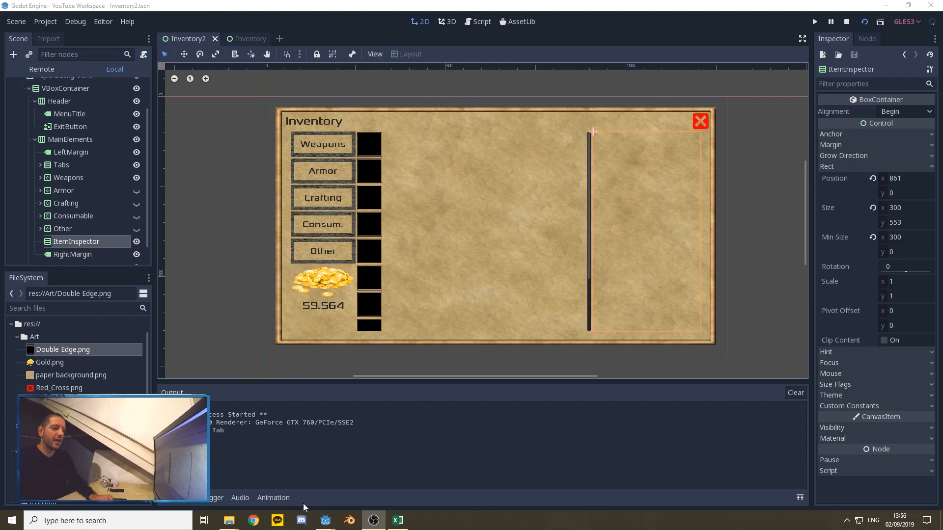
mouse_move(326, 524)
click(416, 473)
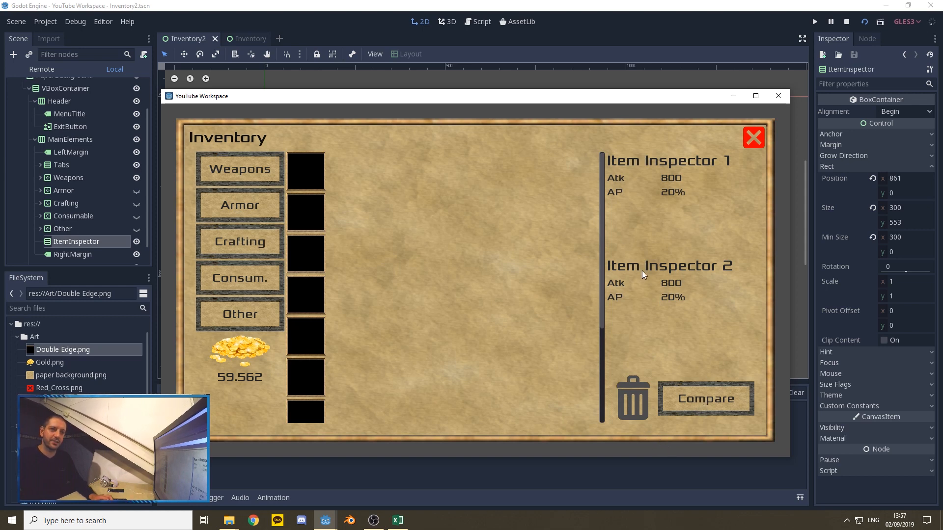
click(784, 96)
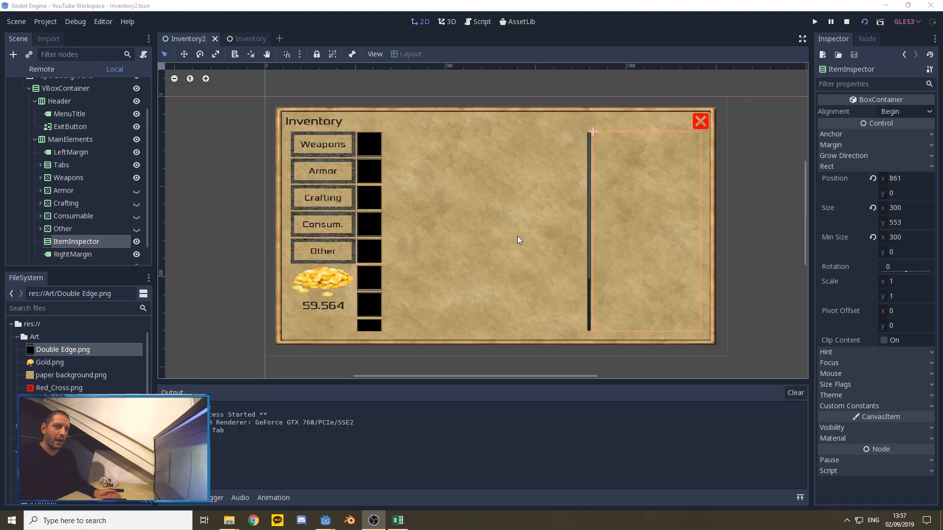
Step: Add a VBoxContainer as a child of the ItemInspector node and rename it ItemInspector1
right_click(81, 240)
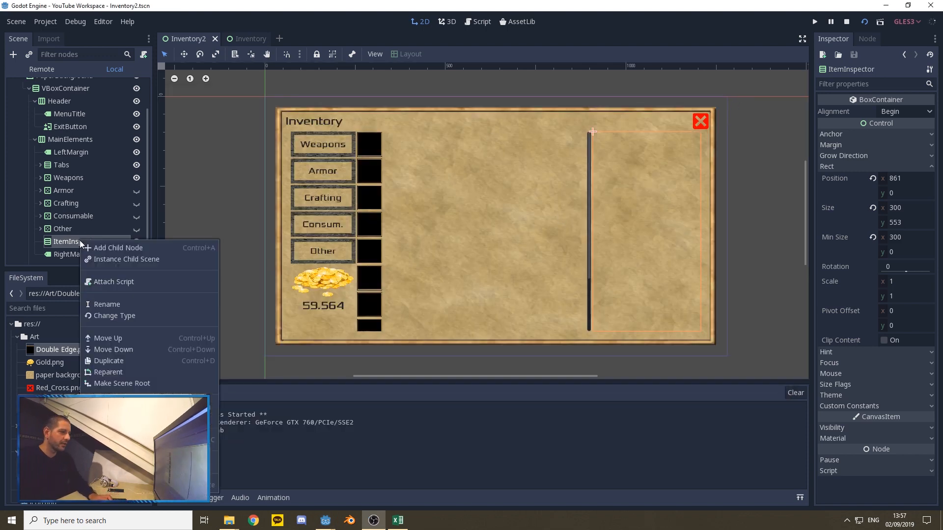
click(118, 248)
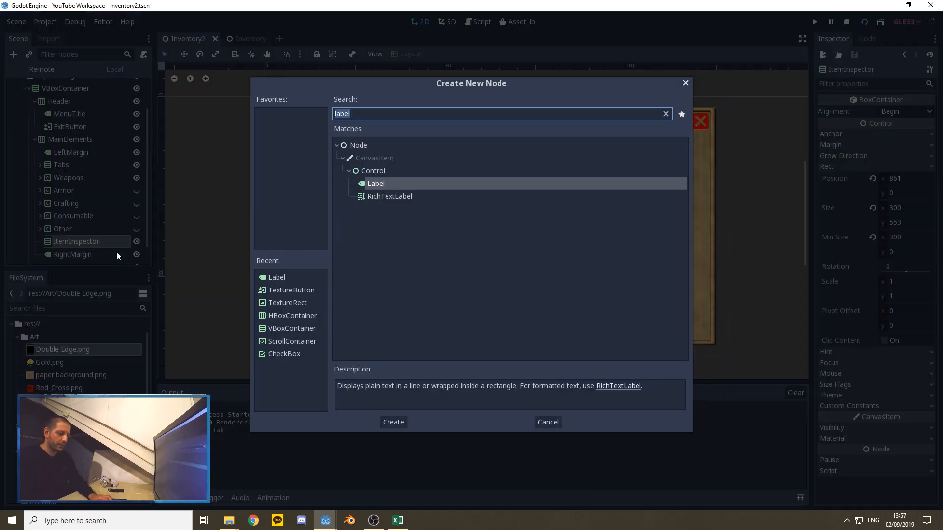
text(vbo)
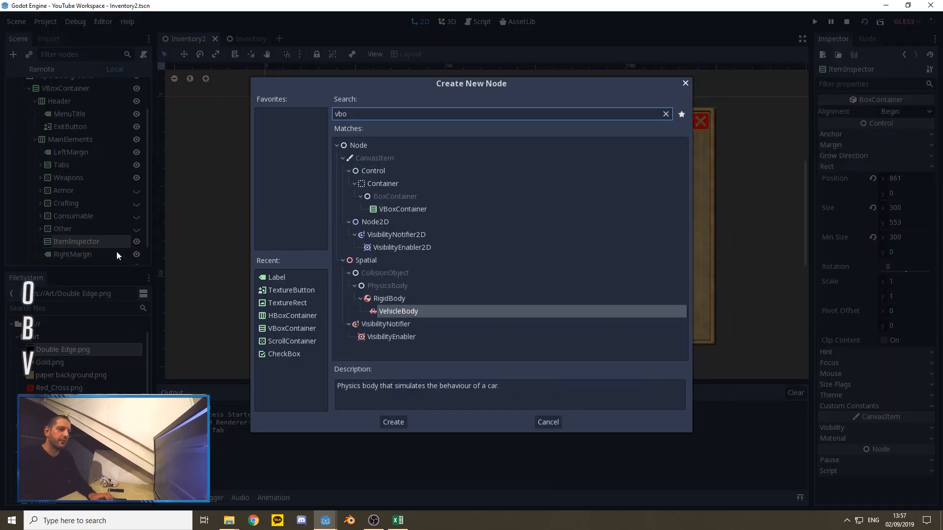
click(403, 210)
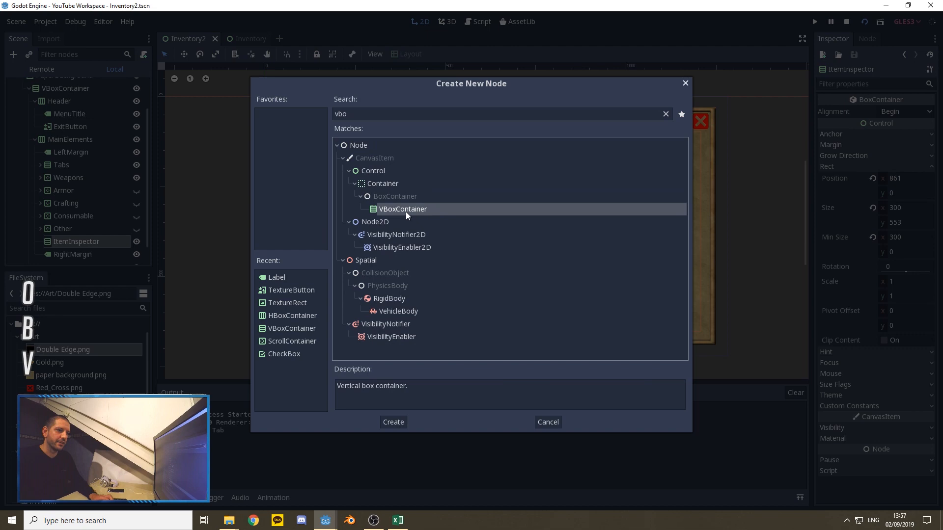
click(396, 426)
right_click(84, 252)
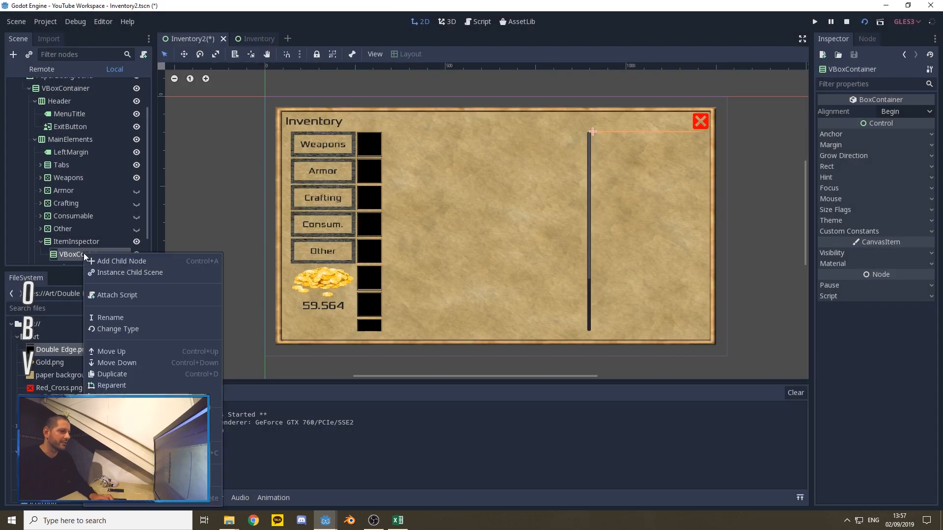
click(114, 316)
text(ItemIns)
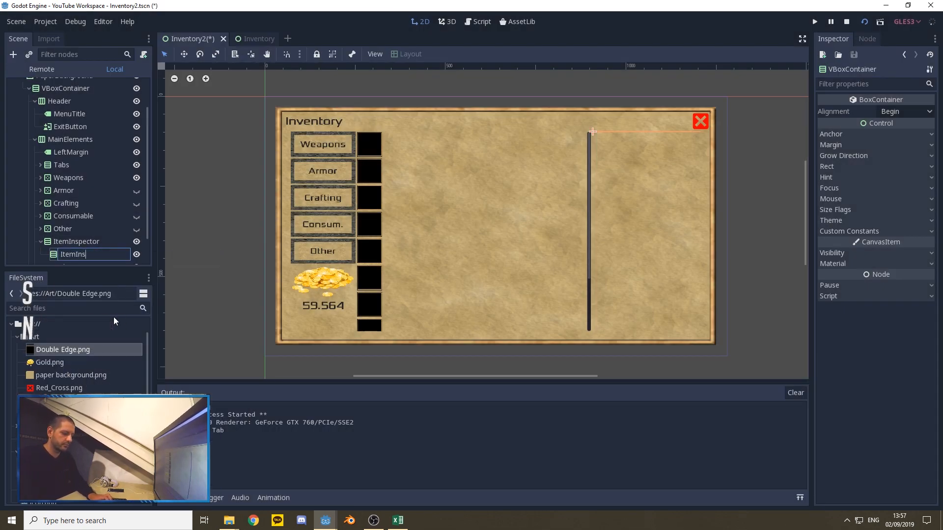
text(pector1)
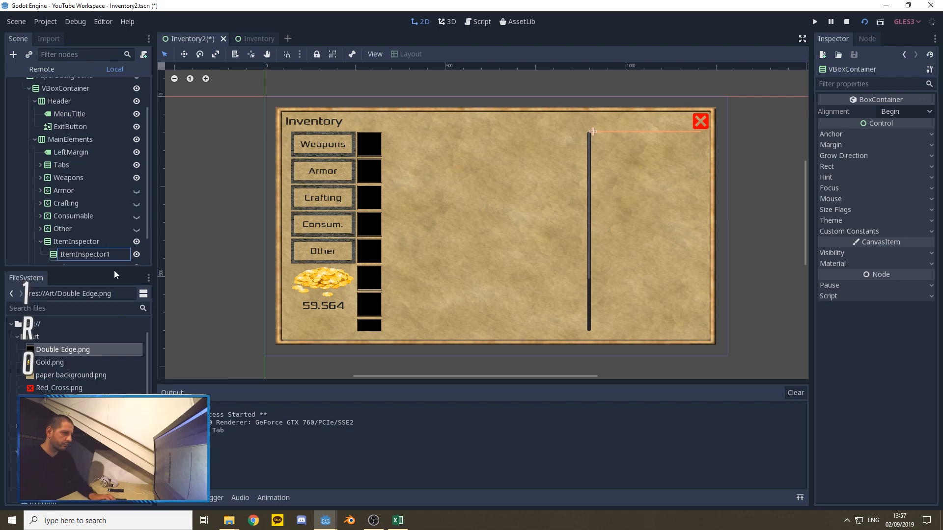
Step: Add an HBoxContainer as a second child of the ItemInspector node
click(84, 237)
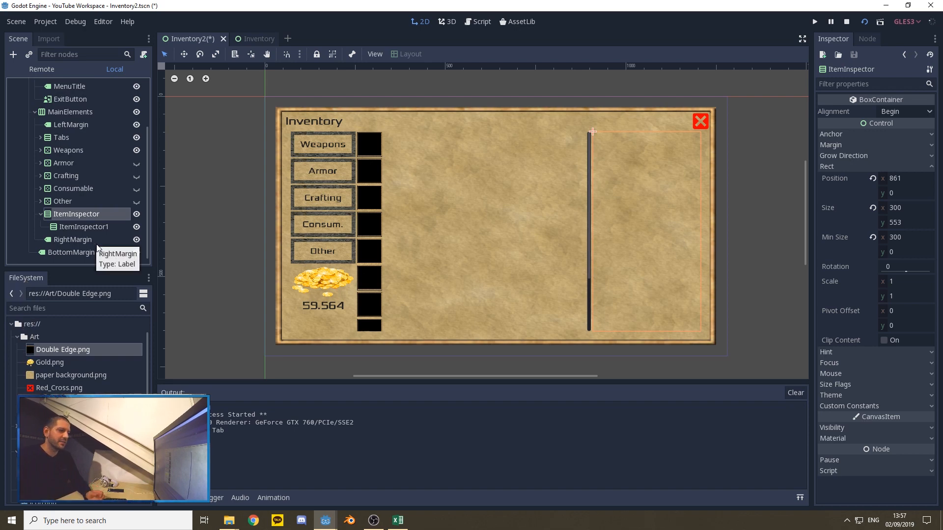
right_click(72, 212)
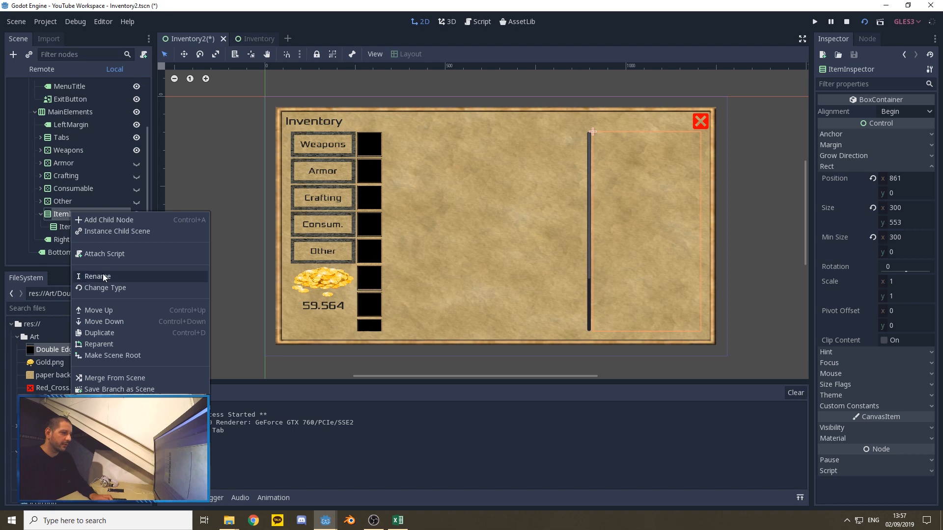
click(100, 220)
text(Hbo)
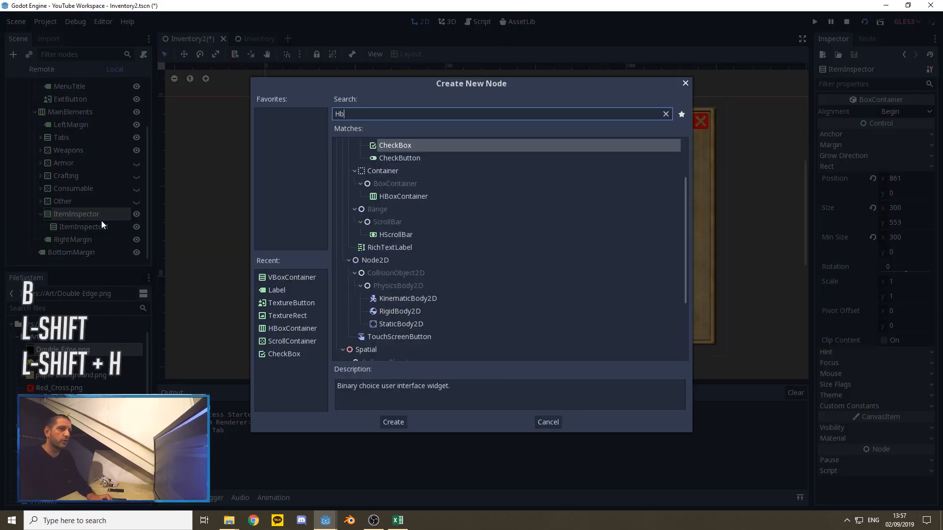
click(421, 196)
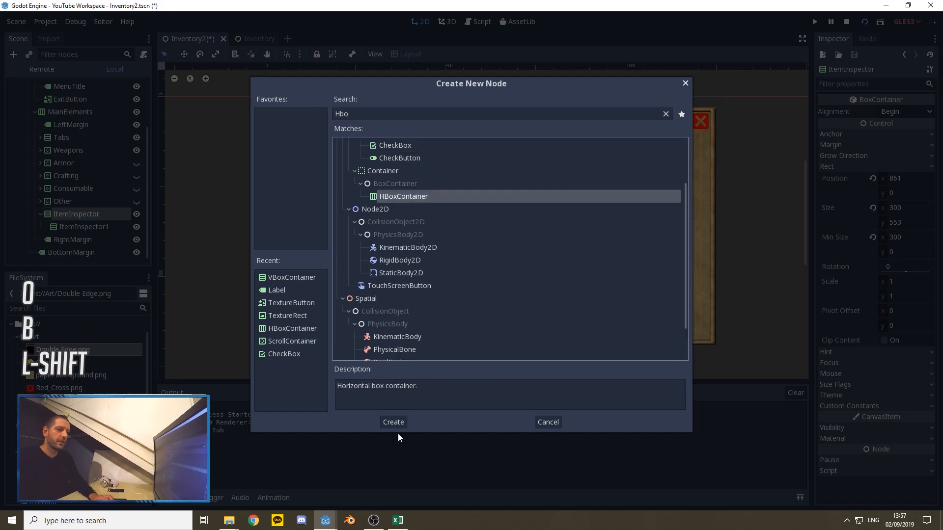
click(393, 421)
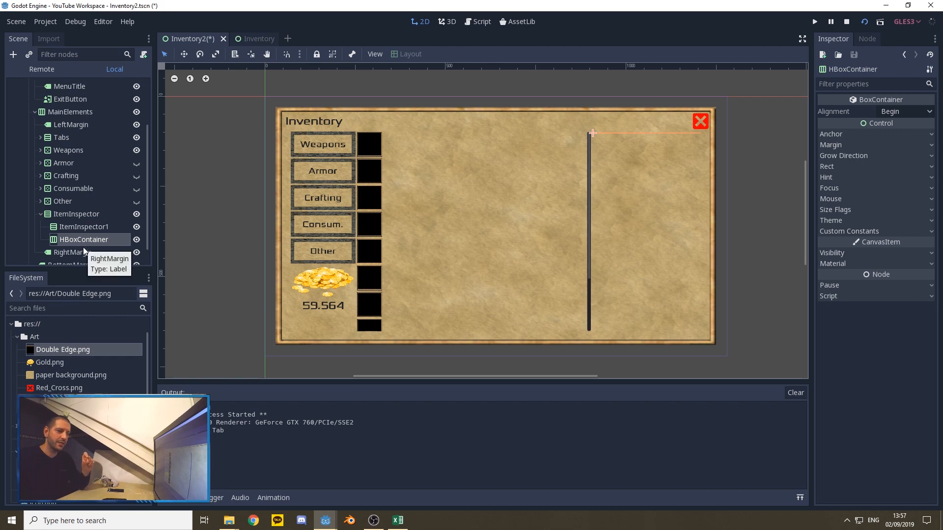
Step: Add a Label under ItemInspector and move it between ItemInspector1 and the HBoxContainer
click(73, 214)
right_click(71, 214)
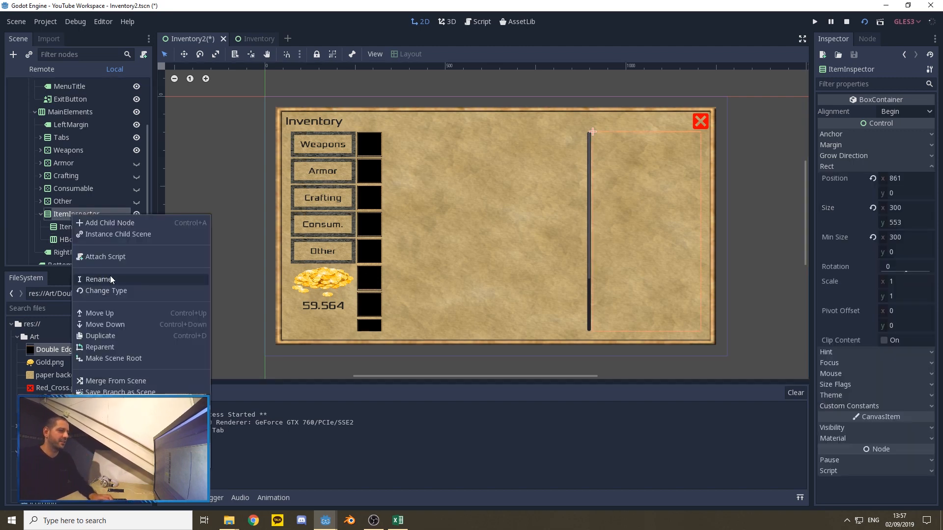
click(103, 222)
text(label)
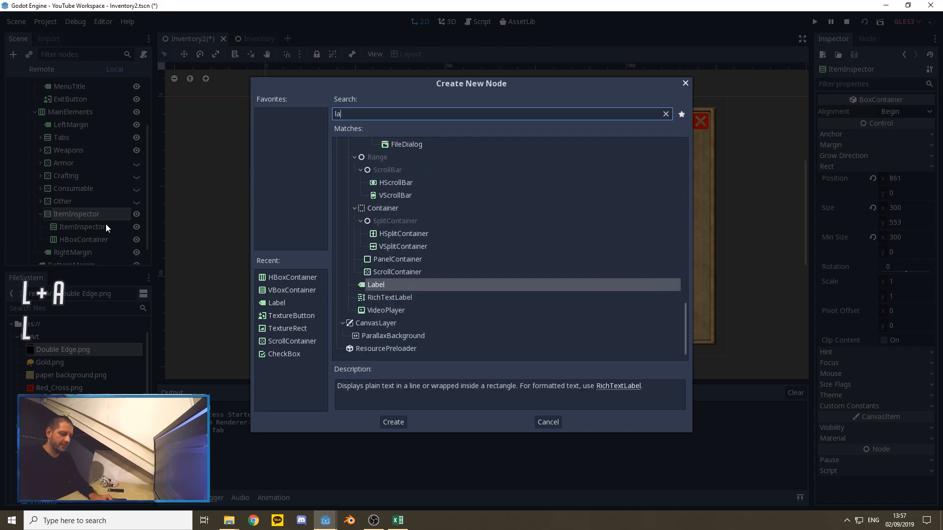
click(396, 421)
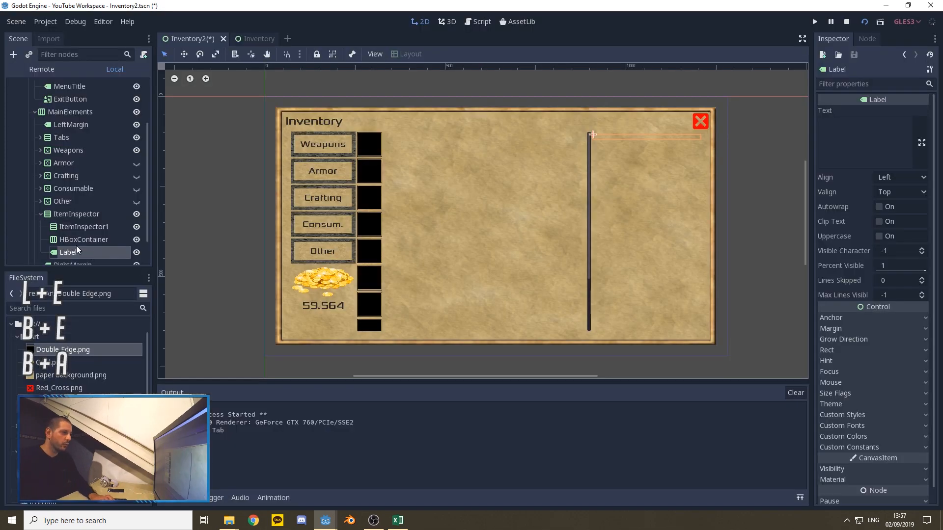
drag(69, 252, 78, 233)
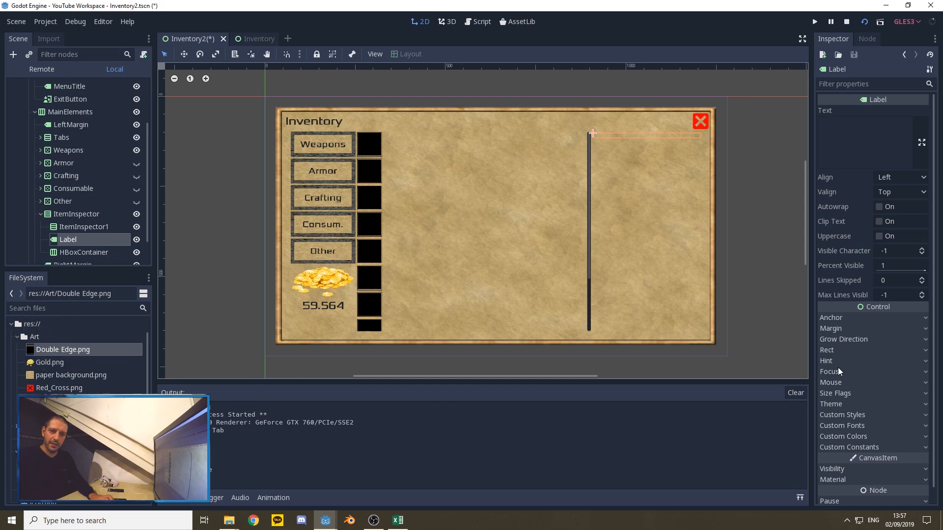
Step: Set the new spacer Label's minimum height (Min Size y) to 20
click(836, 351)
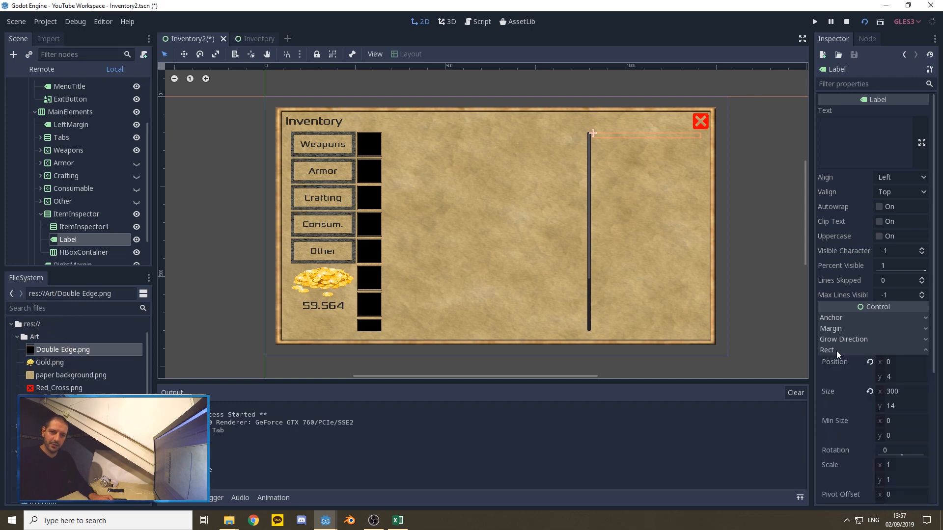
click(880, 436)
text(20)
key(Return)
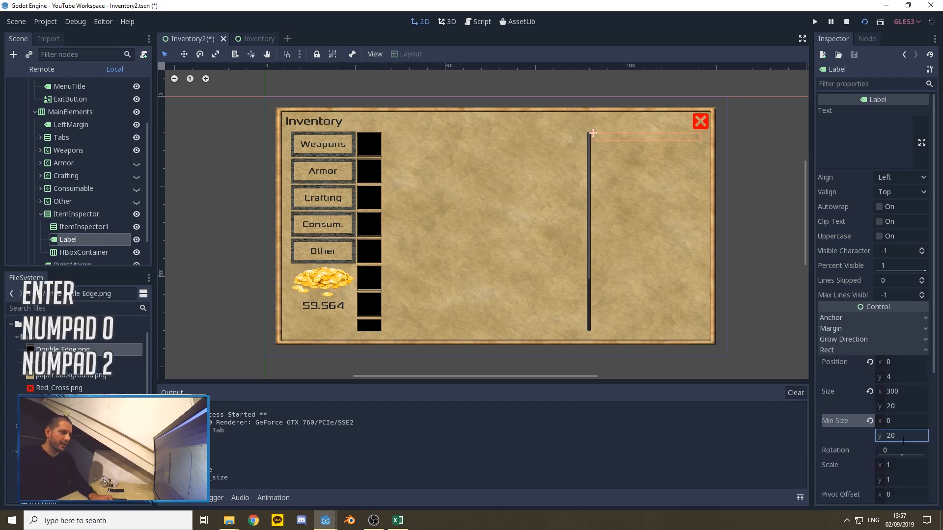
Step: Rename the HBoxContainer under ItemInspector as Buttons
click(82, 252)
right_click(82, 252)
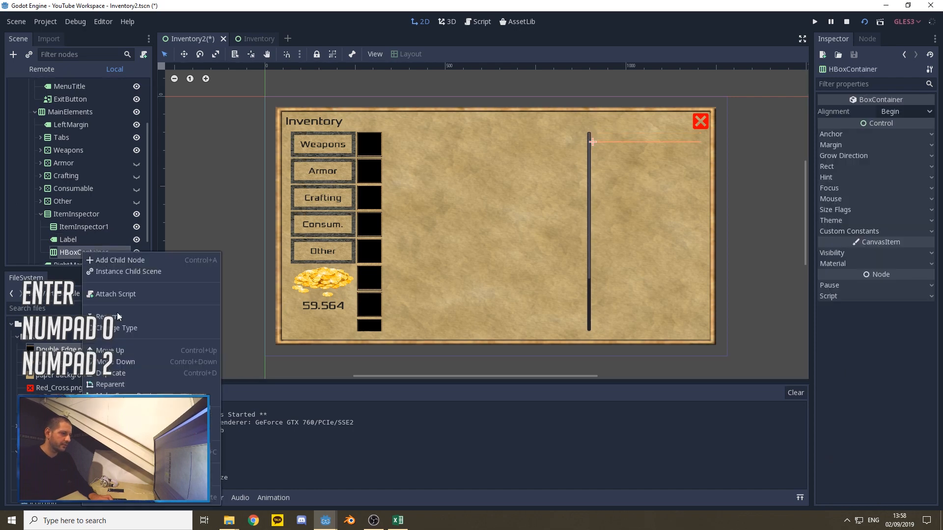
click(123, 317)
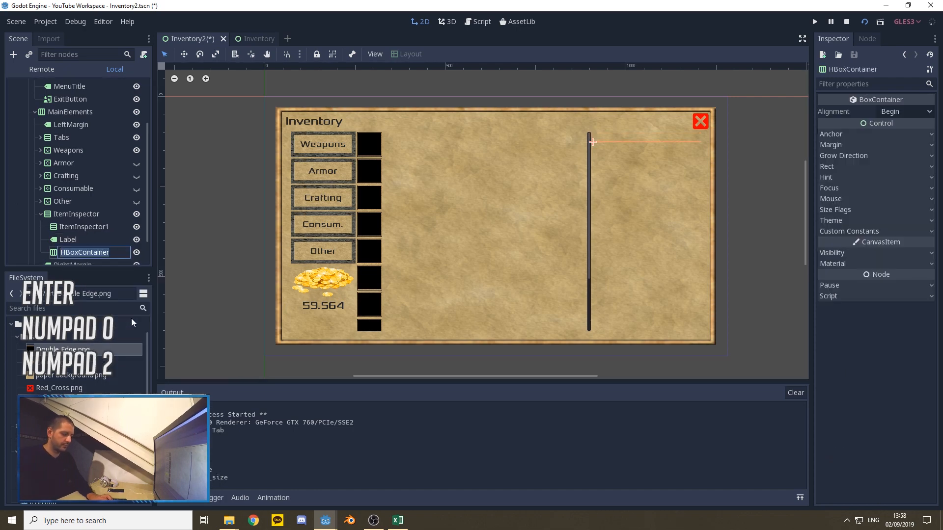
text(Buttons)
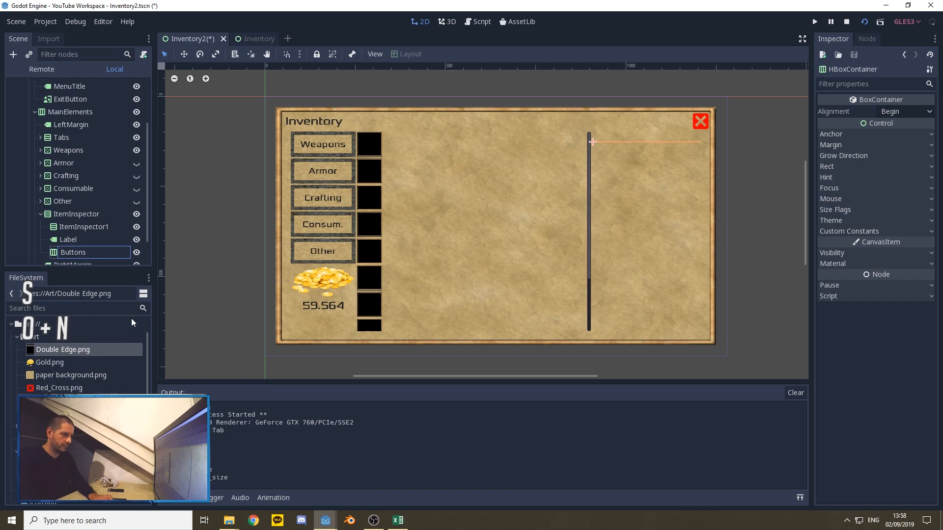
key(Return)
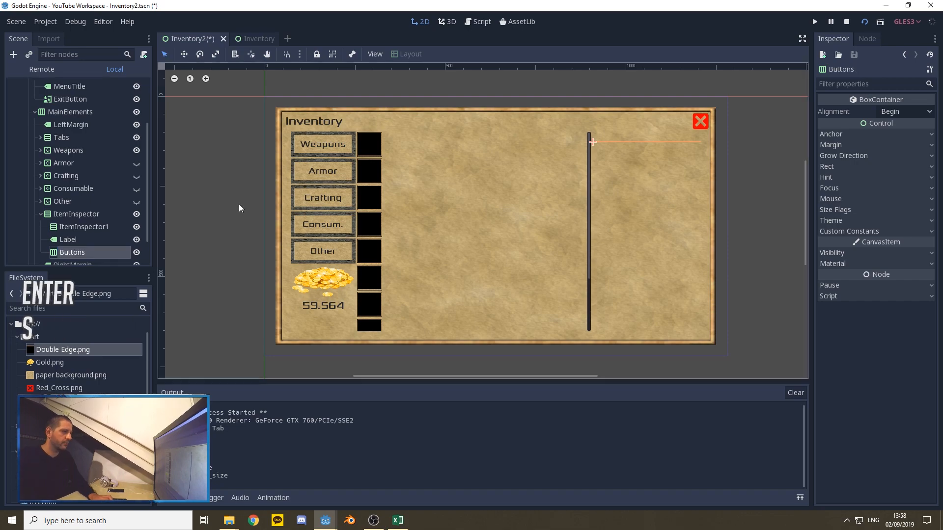
Step: Add a TextureButton as a child of the Buttons container
scroll(83, 187, down, 1)
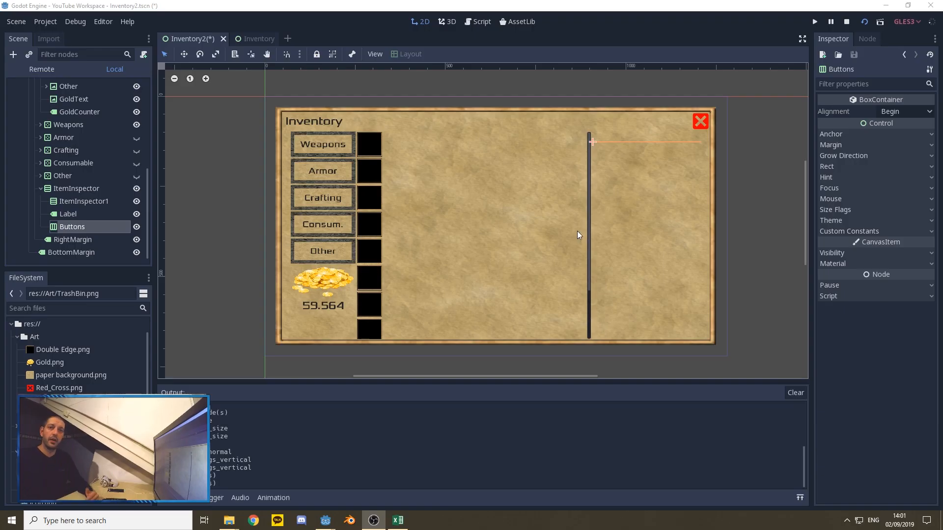
right_click(68, 226)
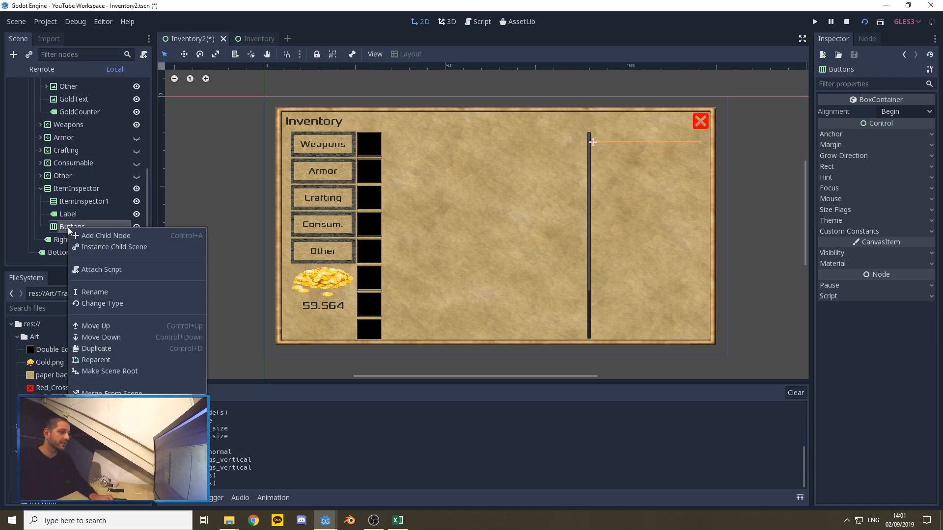
click(98, 235)
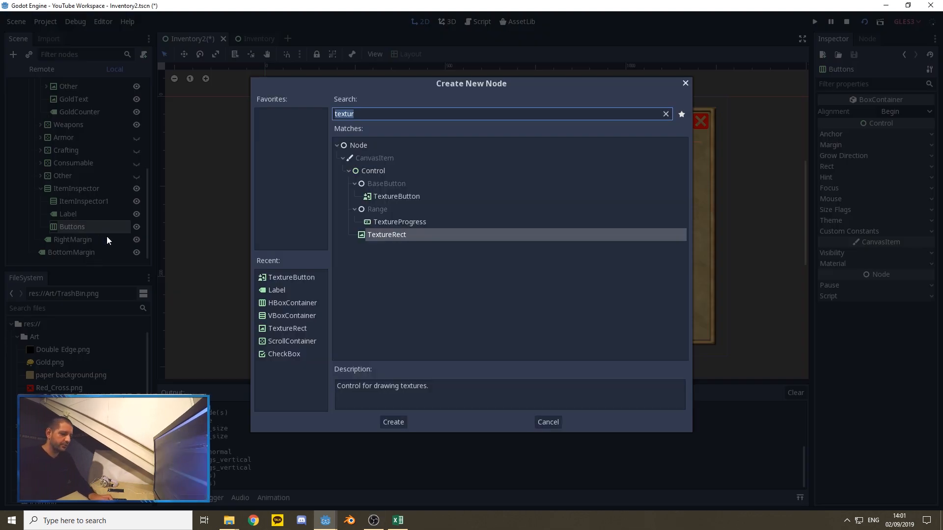
text(text)
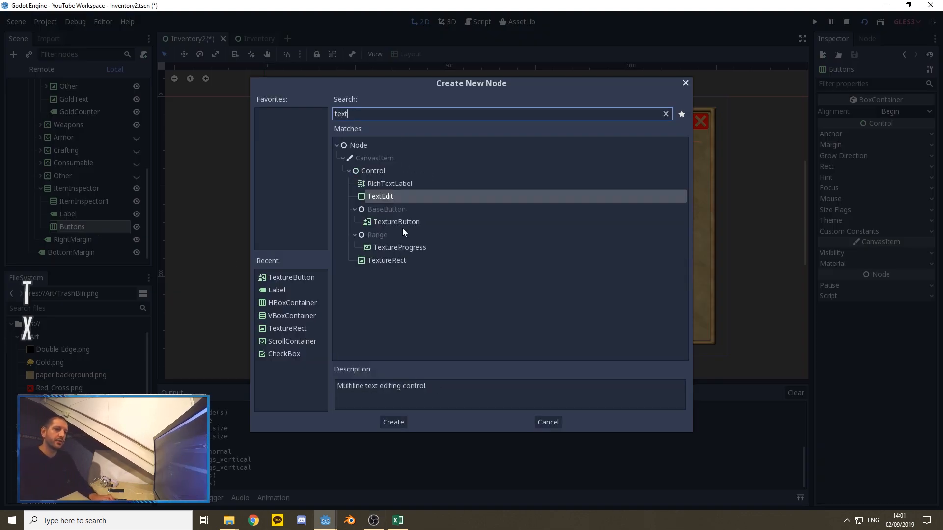
click(405, 221)
click(394, 423)
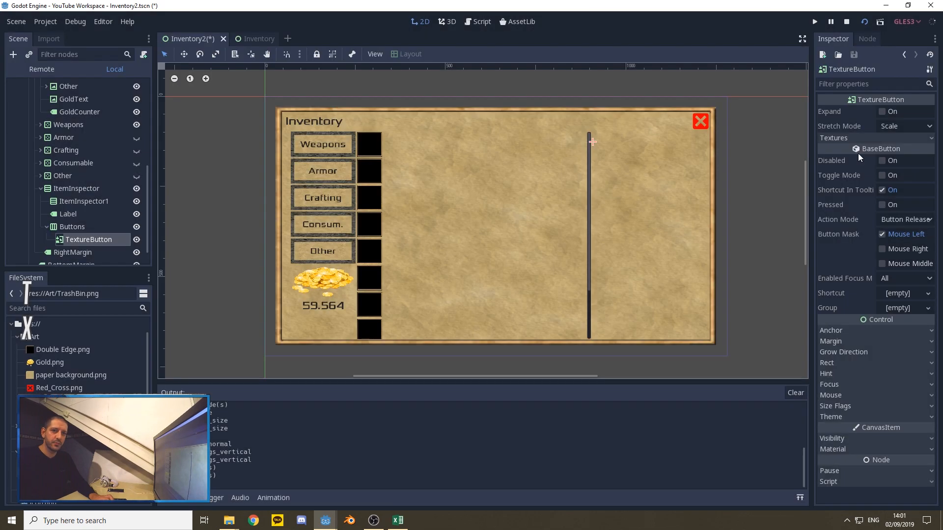
Step: Set the TextureButton's minimum size to 100 by 100
click(830, 362)
click(880, 433)
text(100)
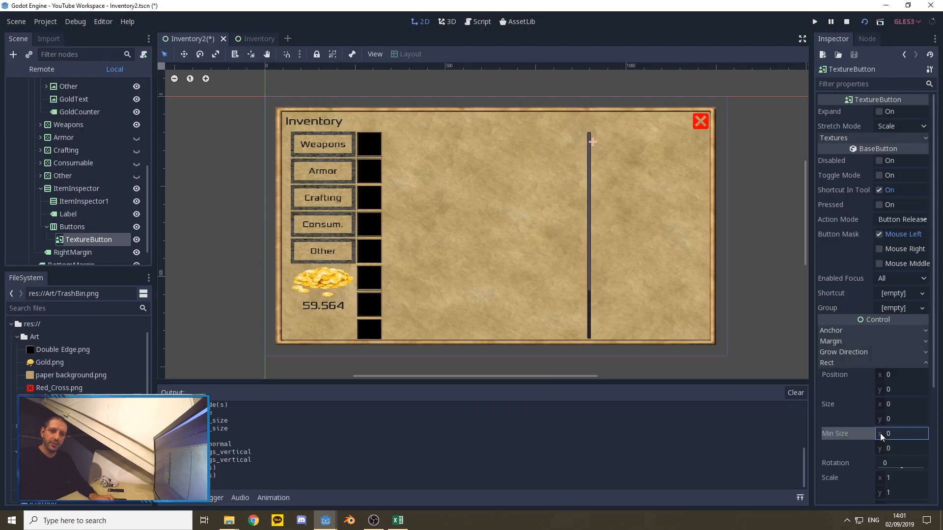
key(Tab)
text(100)
key(Tab)
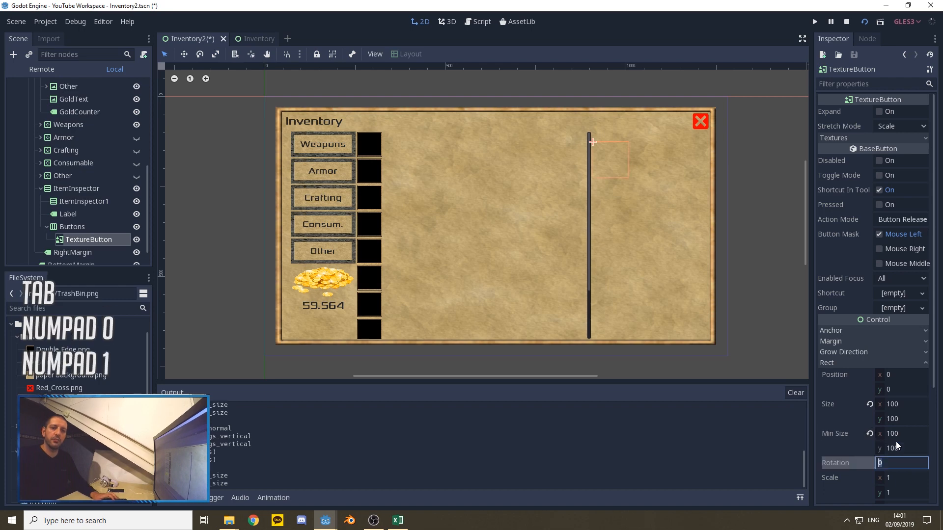
Step: Turn on Expand for the TextureButton and assign TrashBin.png as its Normal texture
click(879, 112)
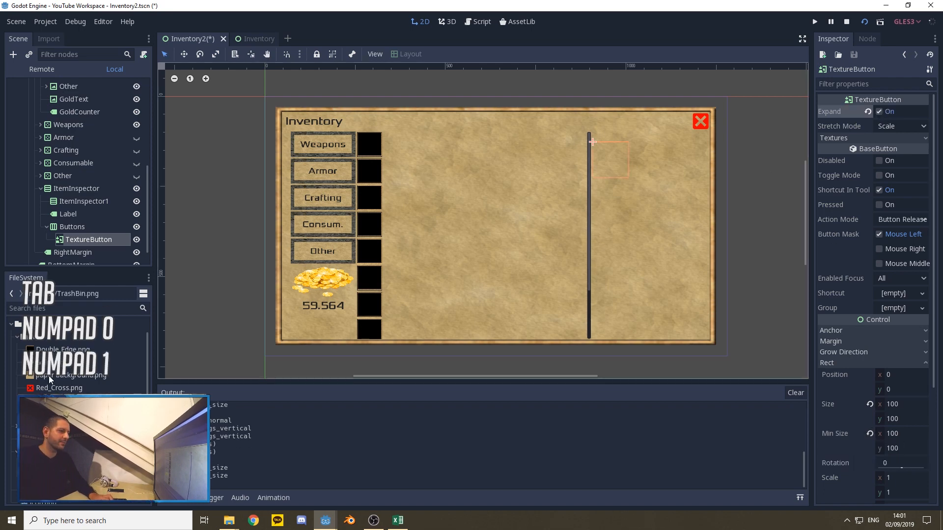
click(831, 139)
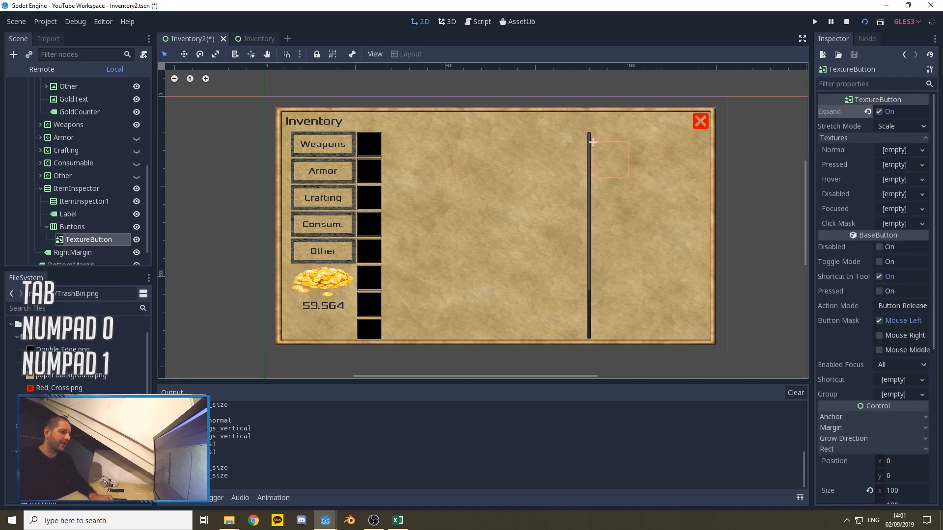
drag(59, 401, 890, 148)
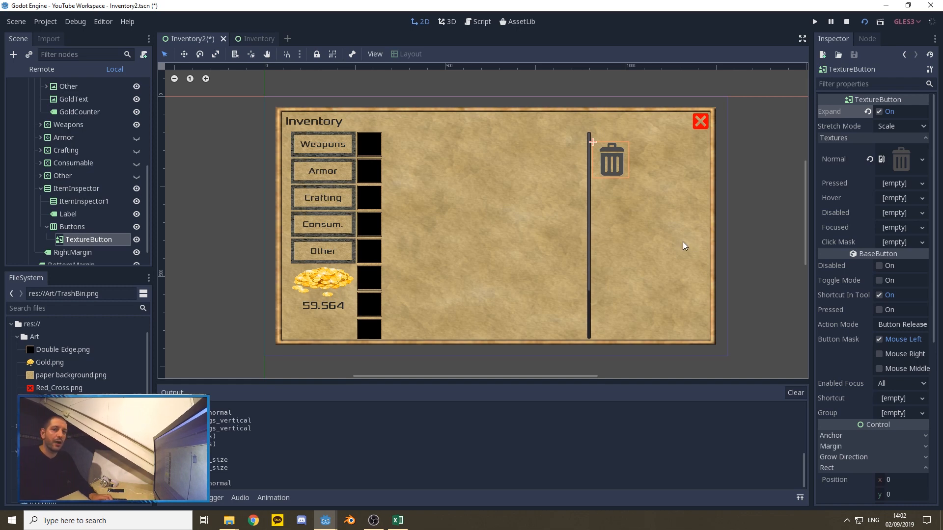
Step: Duplicate the Weapons button from Tabs and move the copy into the Buttons container after the TextureButton
scroll(84, 152, up, 4)
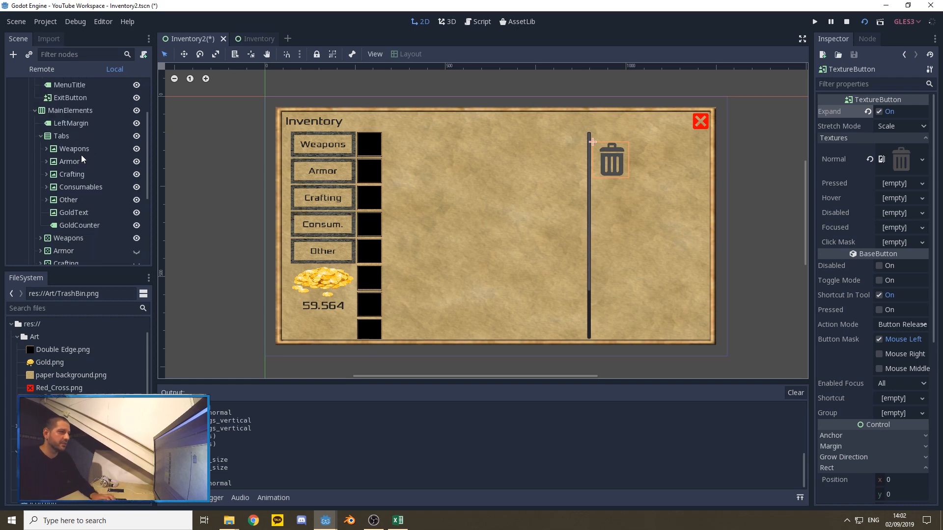
scroll(81, 157, up, 1)
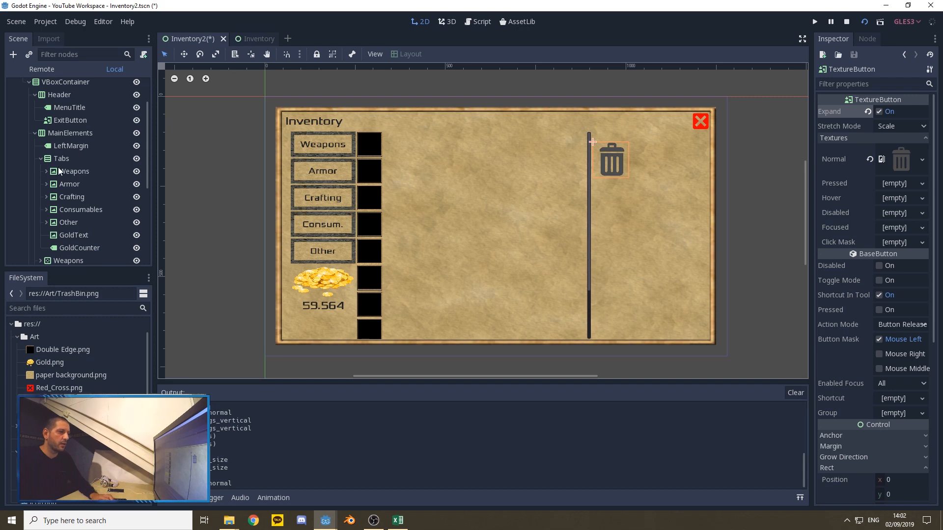
click(67, 171)
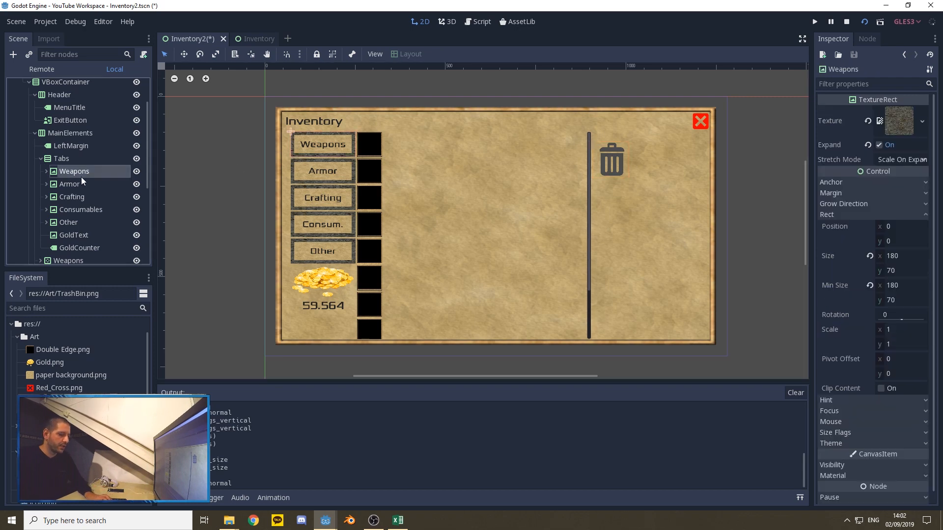
key(ctrl+d)
scroll(72, 165, down, 3)
drag(72, 122, 87, 232)
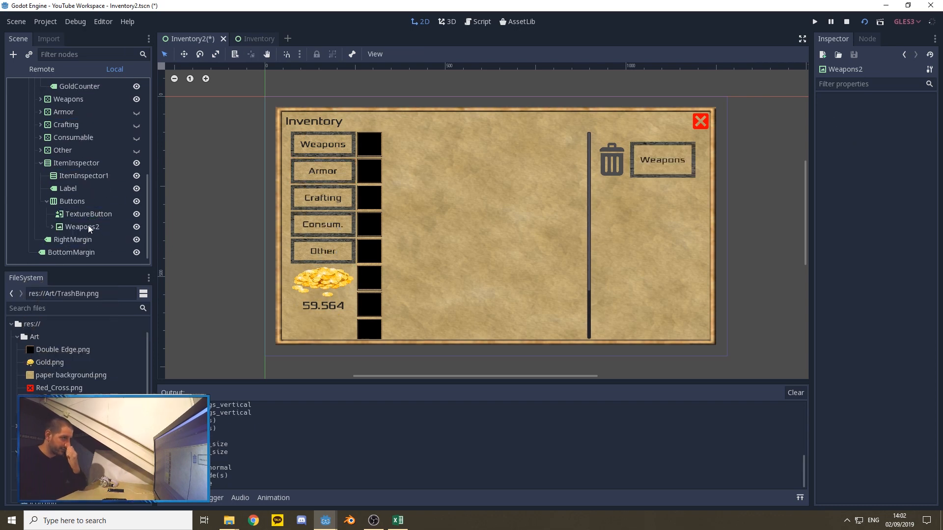
Step: Rename the duplicated Weapons2 node in the Buttons container and its nested Weapons button to Compare
right_click(84, 226)
click(120, 310)
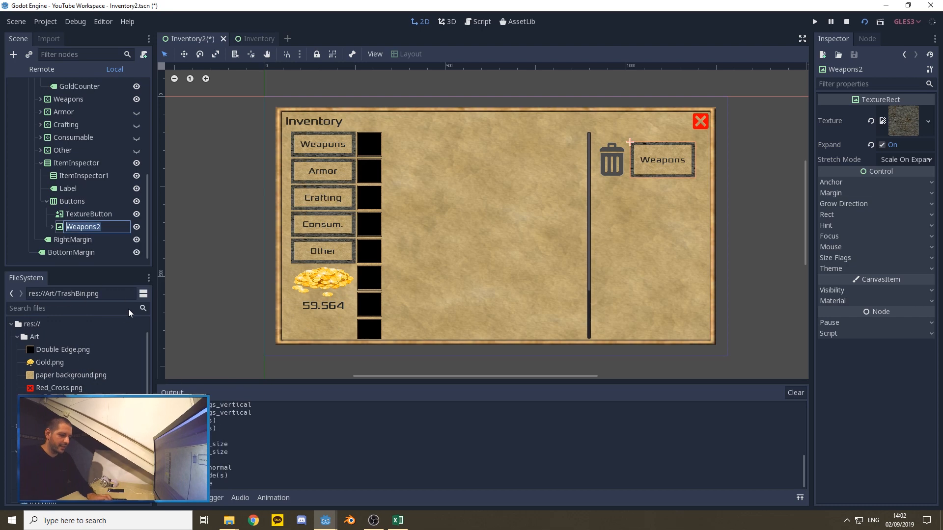
text(Compare)
key(Return)
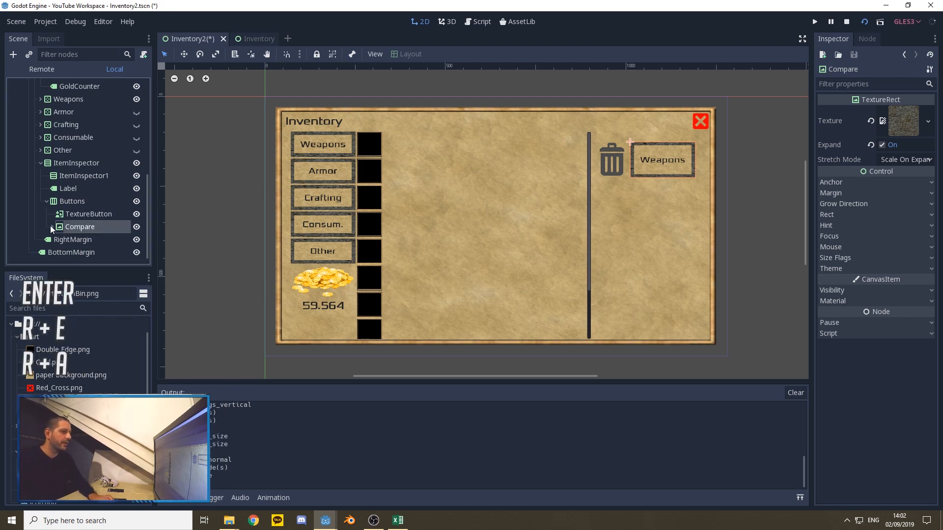
right_click(85, 240)
click(118, 324)
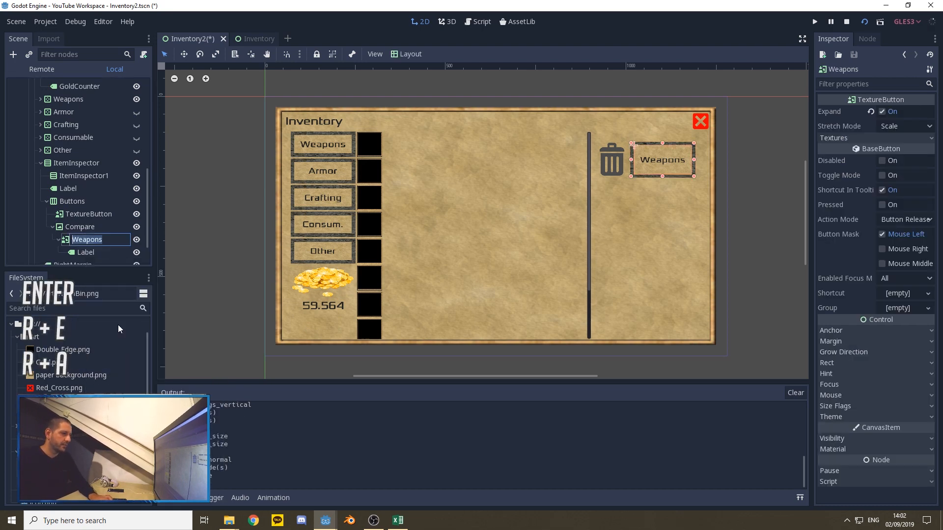
text(Compare)
key(Return)
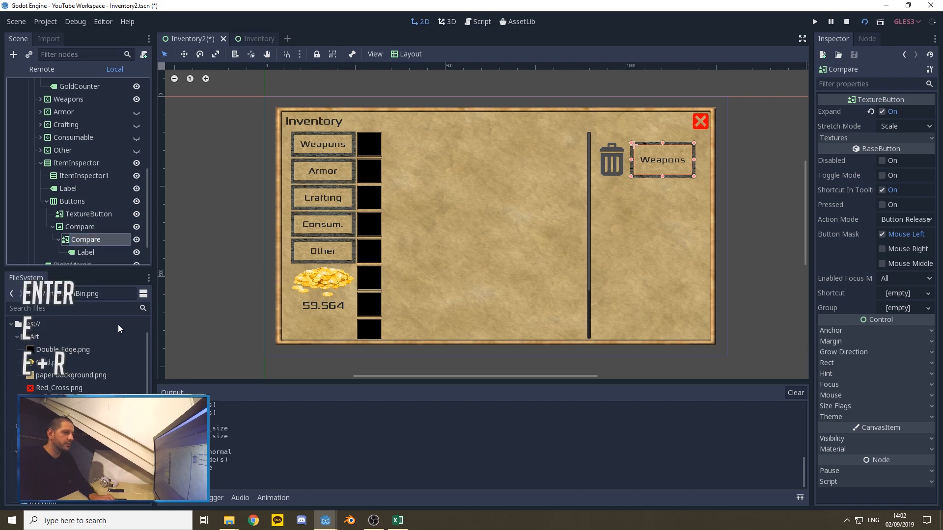
Step: Set the text of the label inside the Compare button to "Compare" and collapse the Compare branch
click(86, 252)
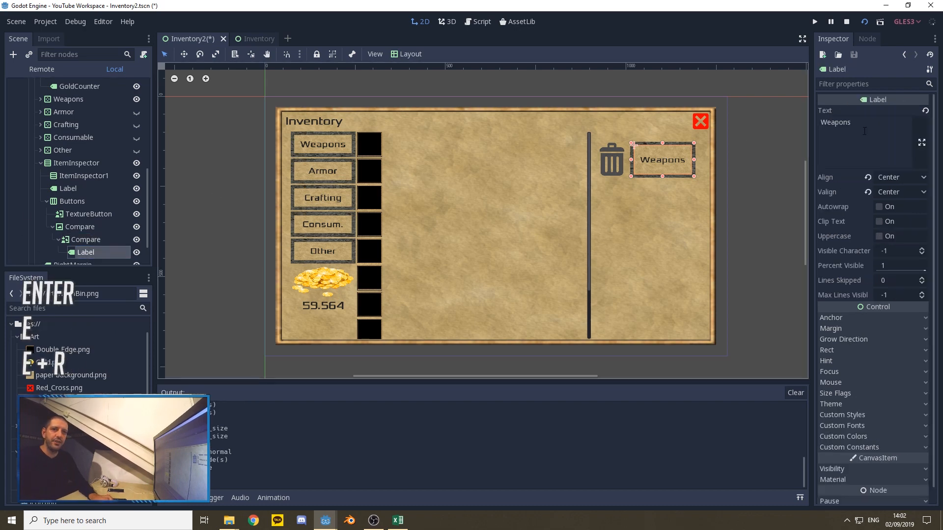
text(Compare)
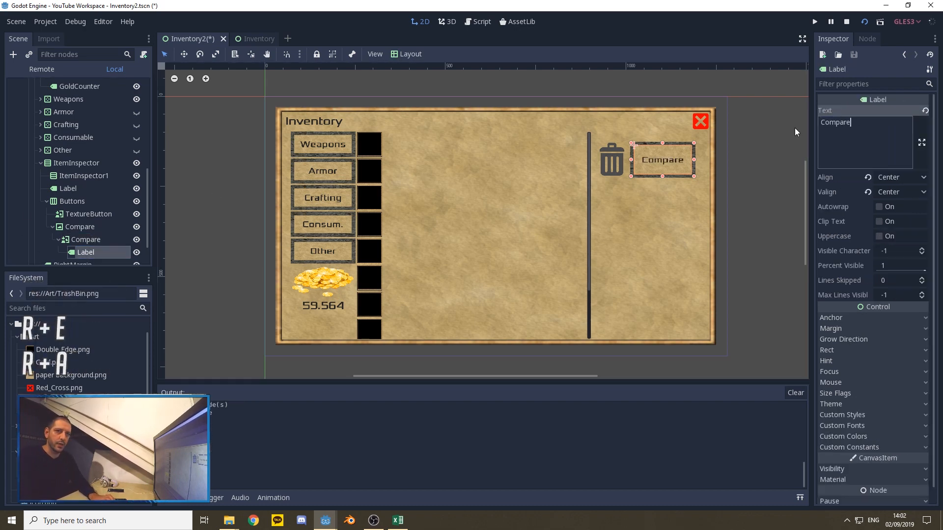
click(52, 227)
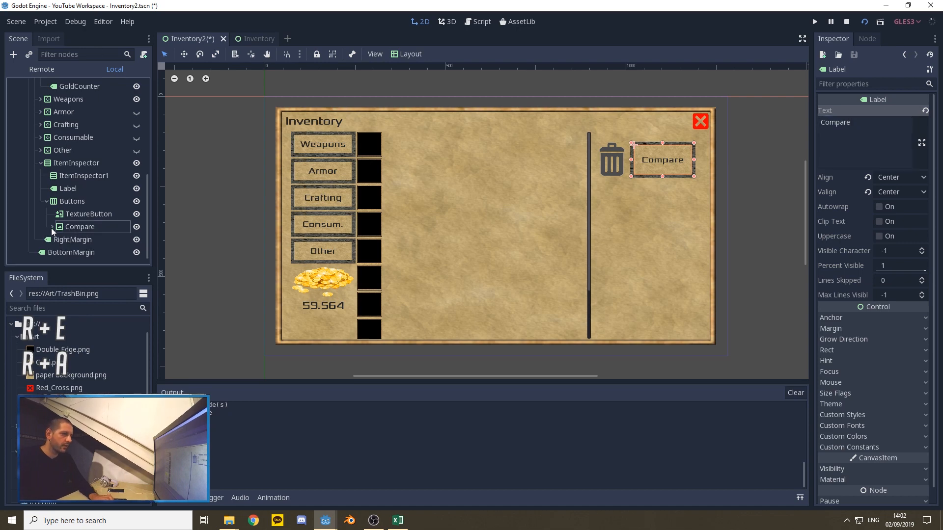
click(47, 202)
click(47, 227)
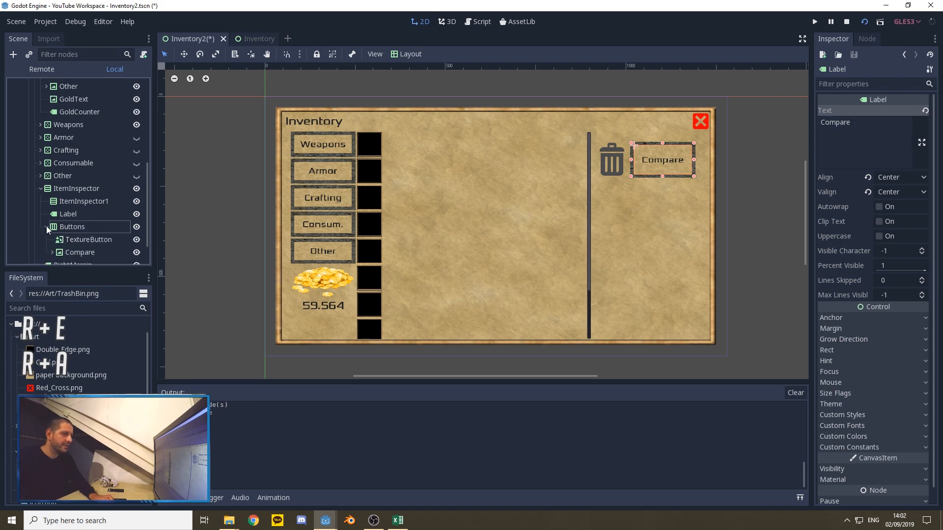
Step: Change the outer Compare node's vertical size flags from Fill to Shrink Center
click(77, 252)
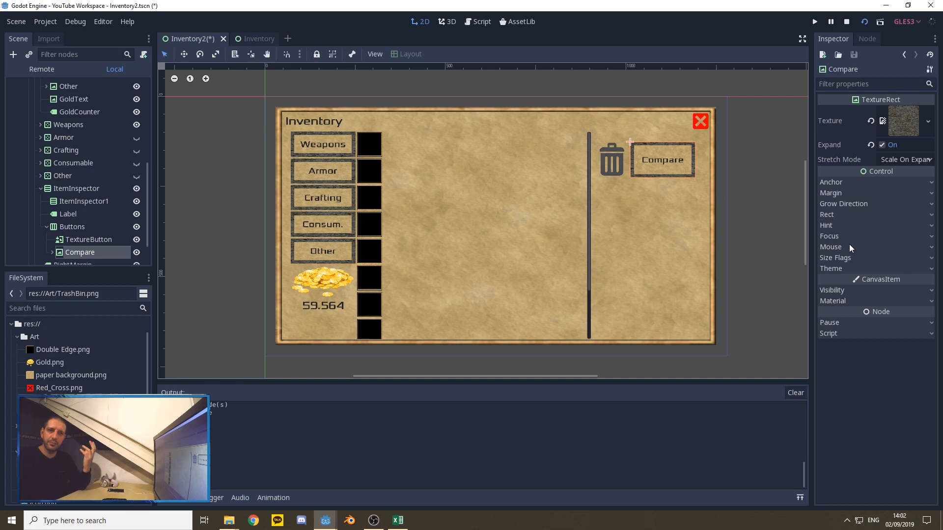
click(843, 257)
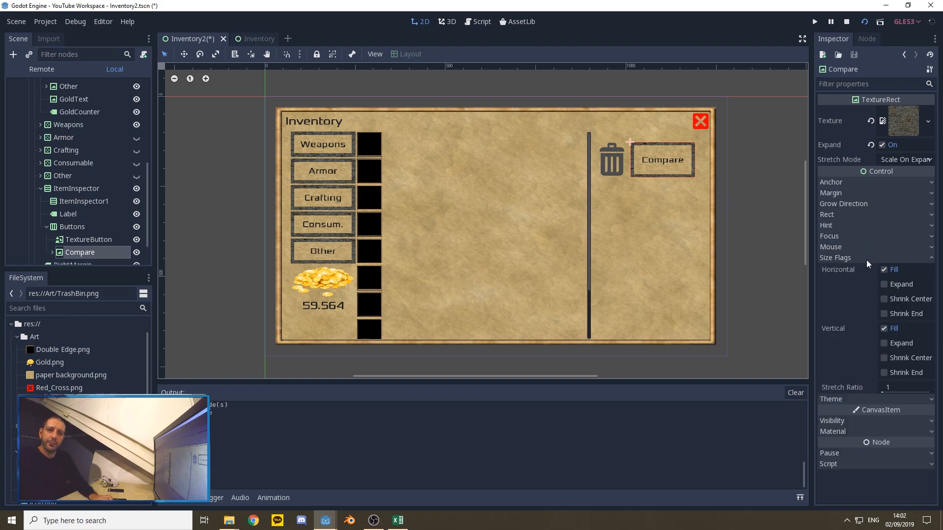
click(883, 329)
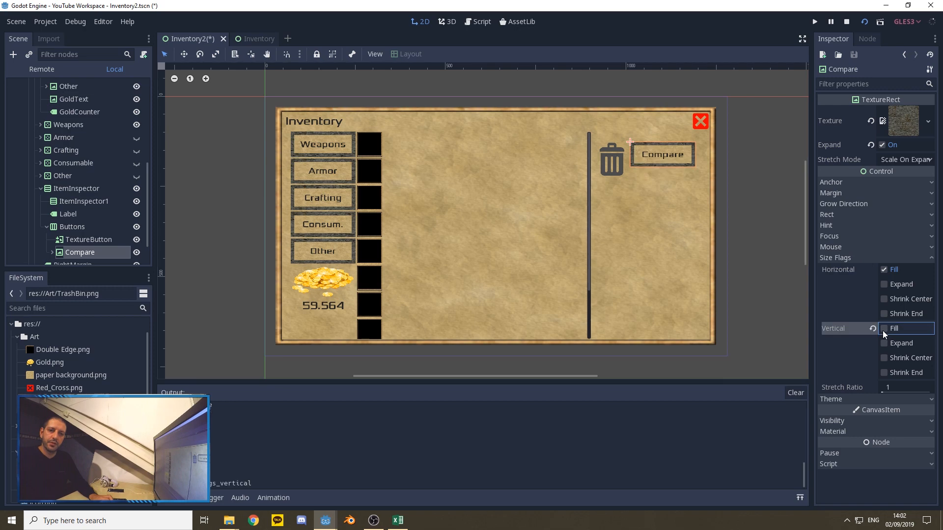
click(883, 358)
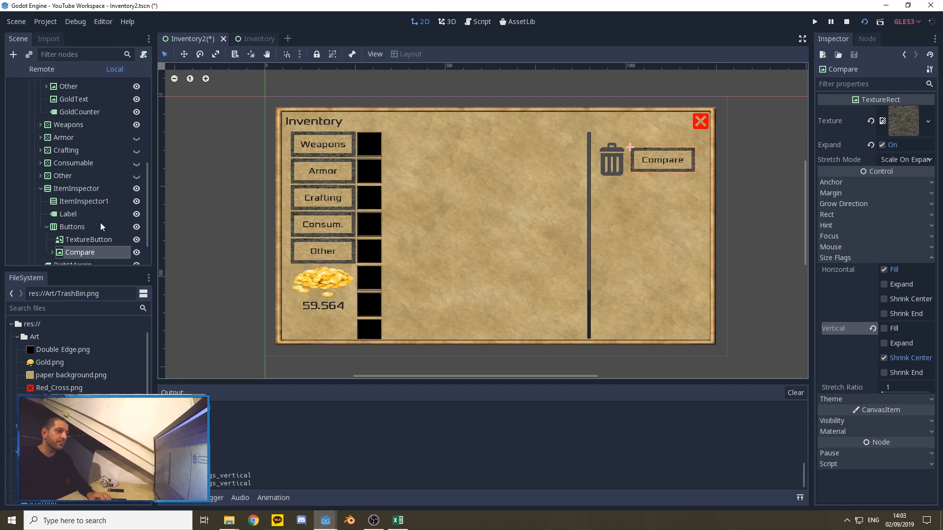
Step: Turn on the vertical Expand size flag for the ItemInspector1 container
click(75, 201)
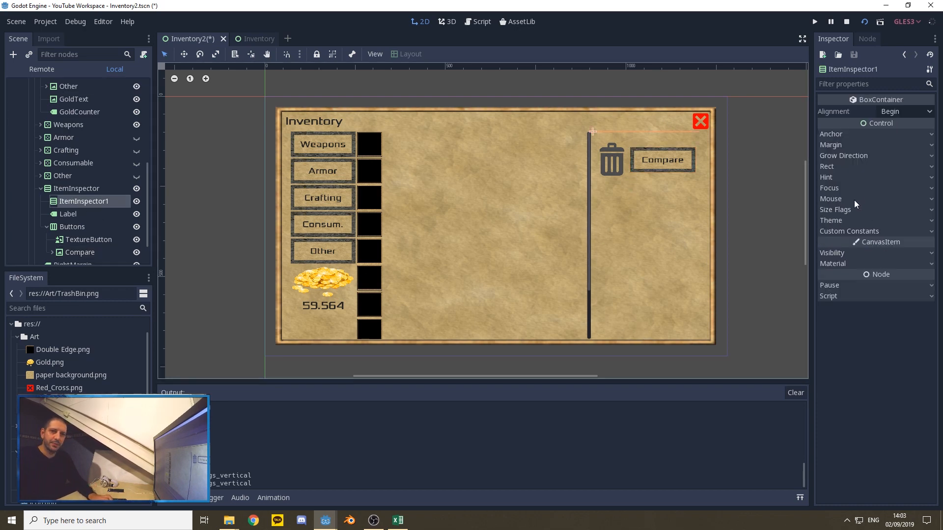
click(845, 210)
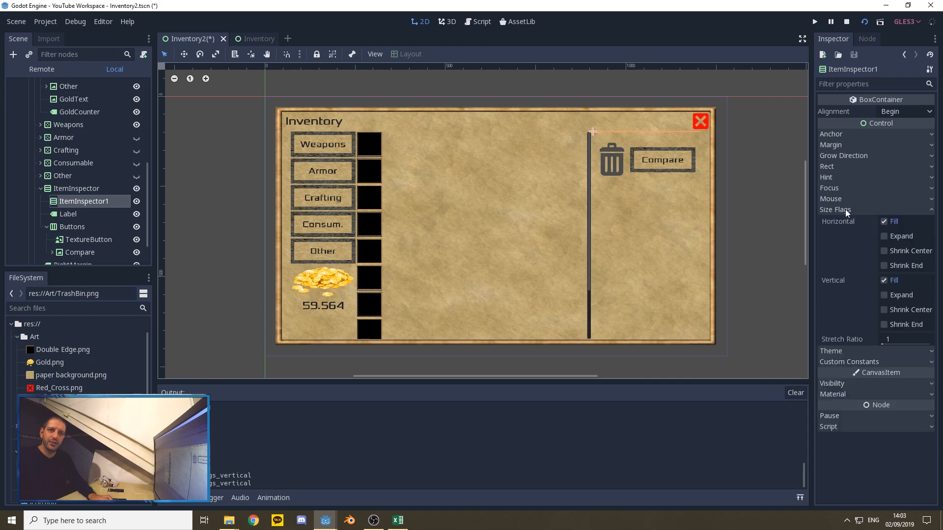
click(884, 295)
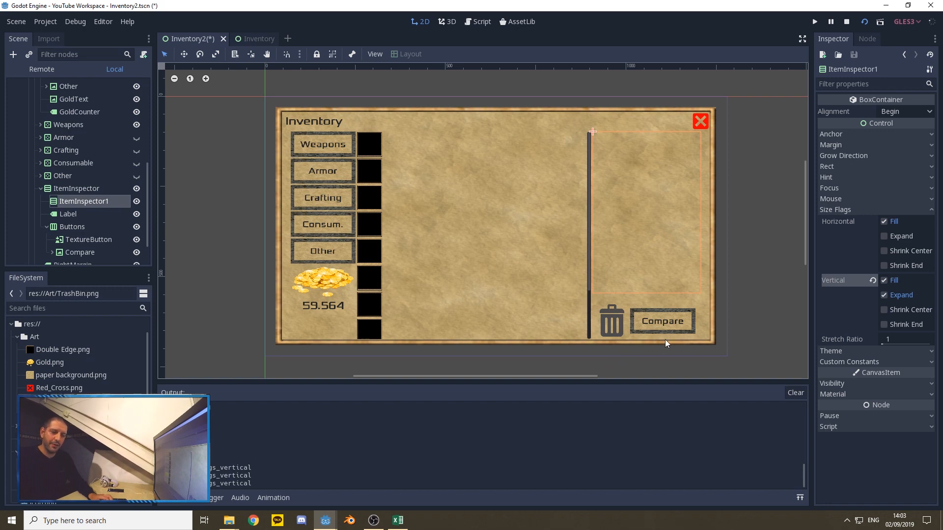
Step: Check the BottomMargin's placement and apply a layout preset that fits the VBoxContainer within the paper background
scroll(94, 189, down, 2)
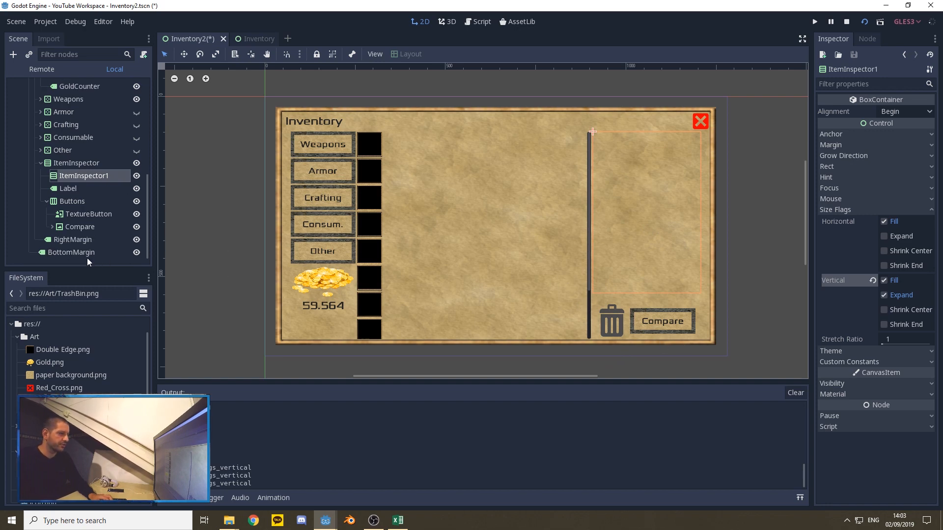
click(72, 252)
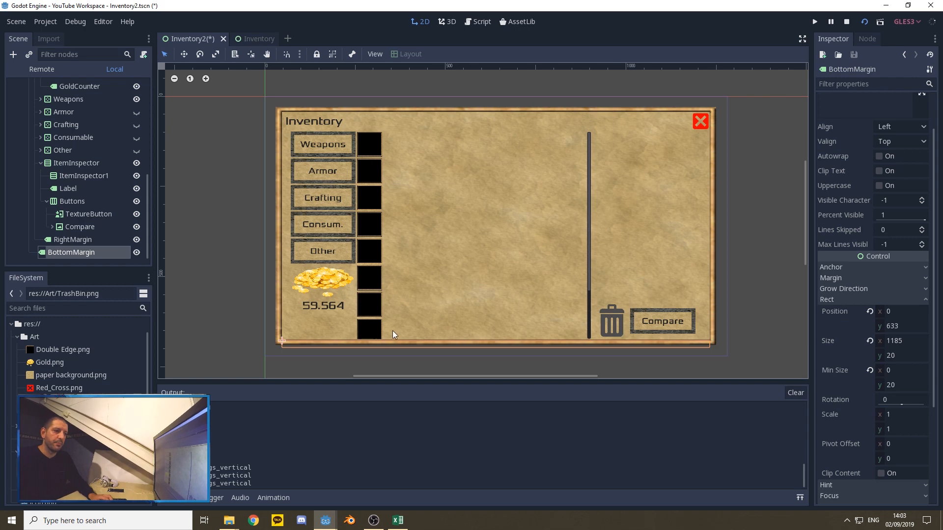
scroll(90, 203, up, 5)
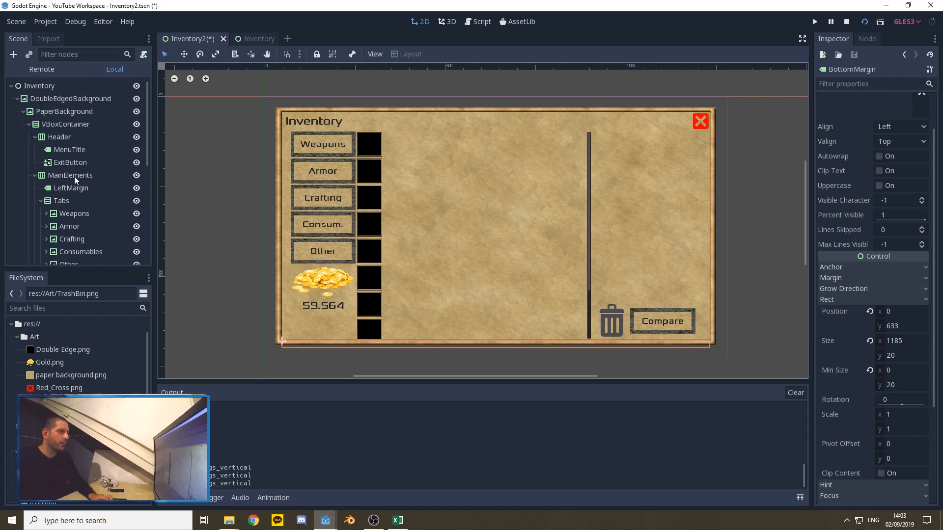
click(57, 125)
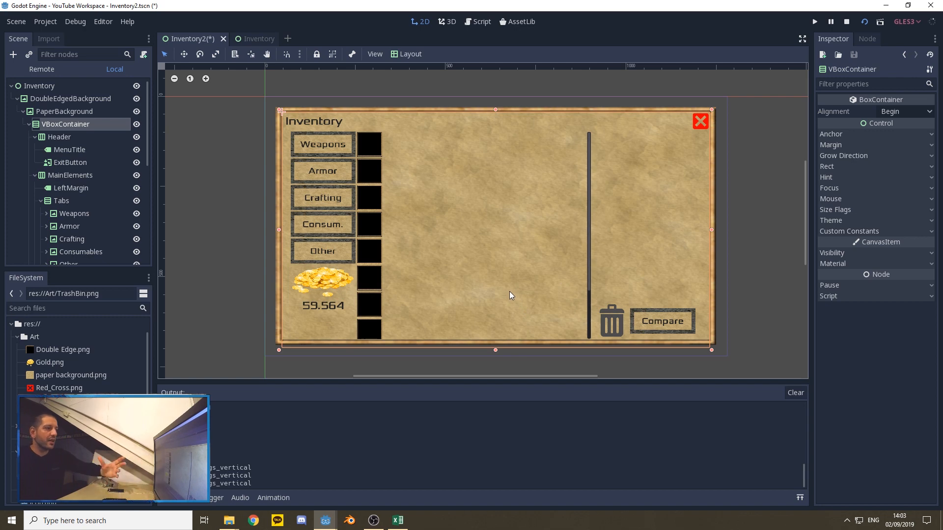
click(408, 54)
click(414, 273)
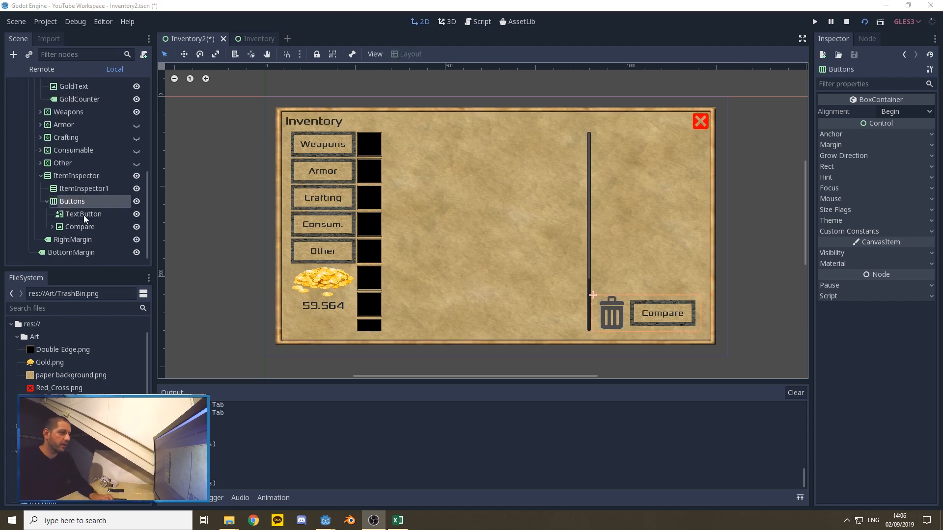
Step: Rename the TextButton node in the Buttons container to TrashBin
right_click(83, 213)
click(116, 300)
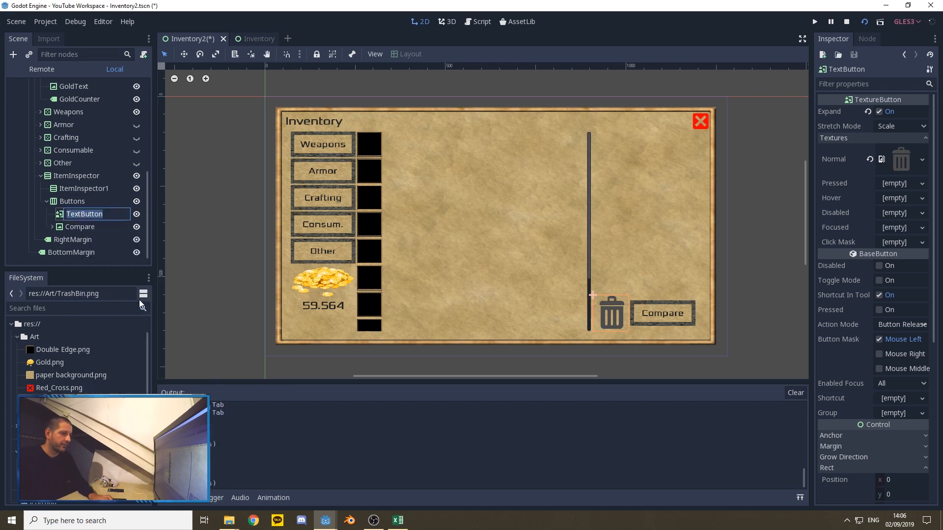
text(TrashBin)
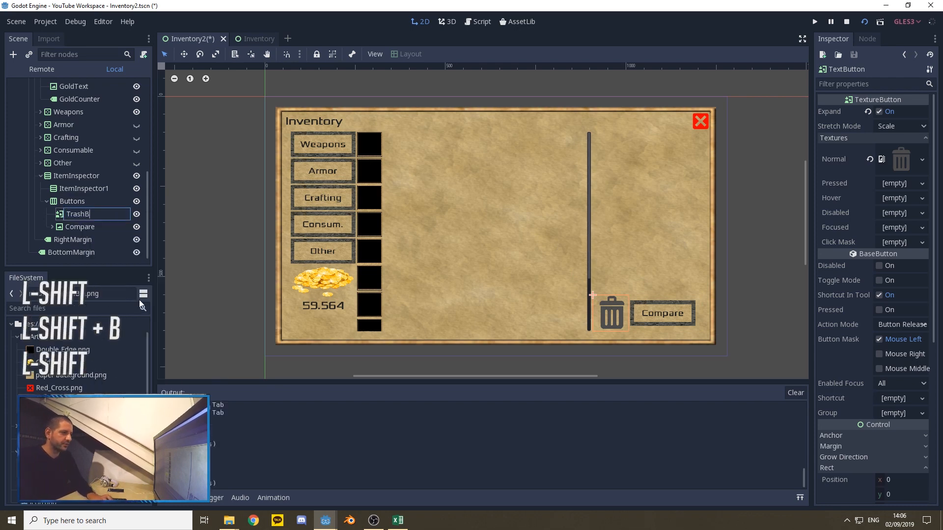
key(Return)
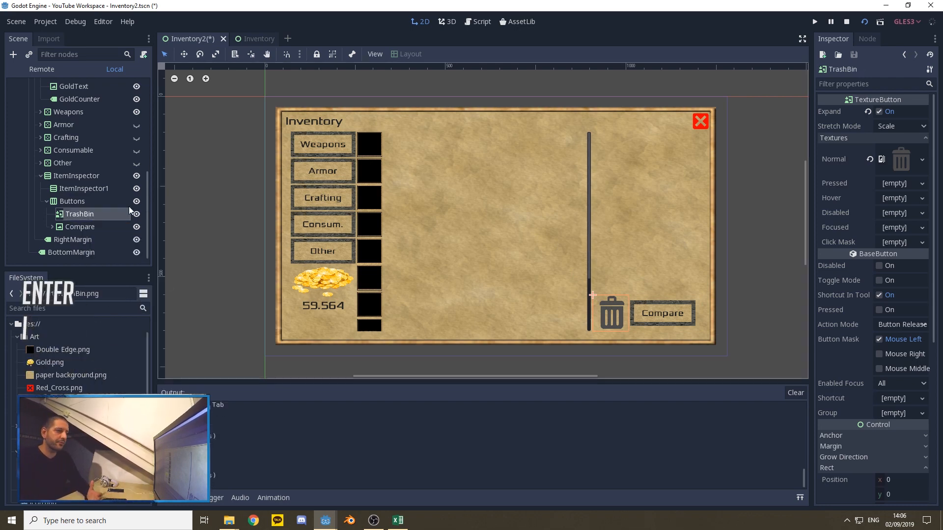
Step: Add a Label as a child of ItemInspector1 and name it ItemName
click(76, 190)
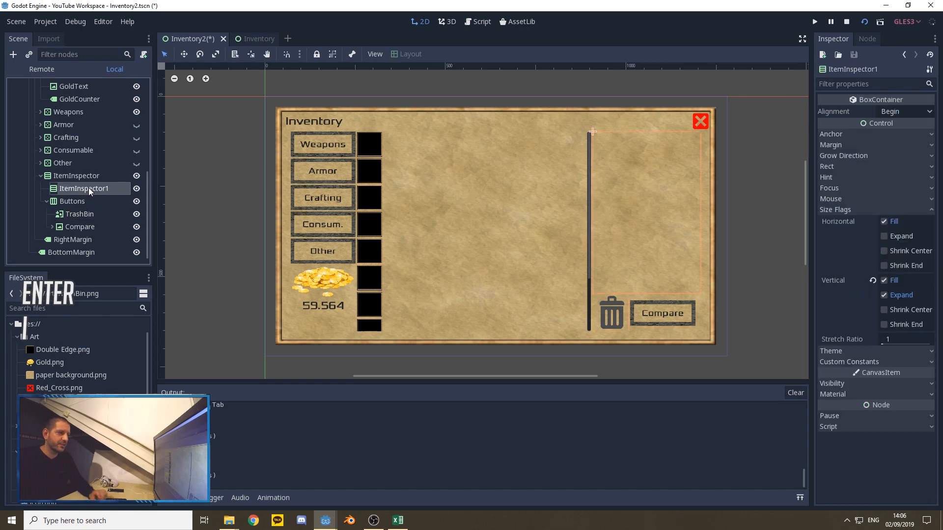
right_click(70, 186)
click(102, 195)
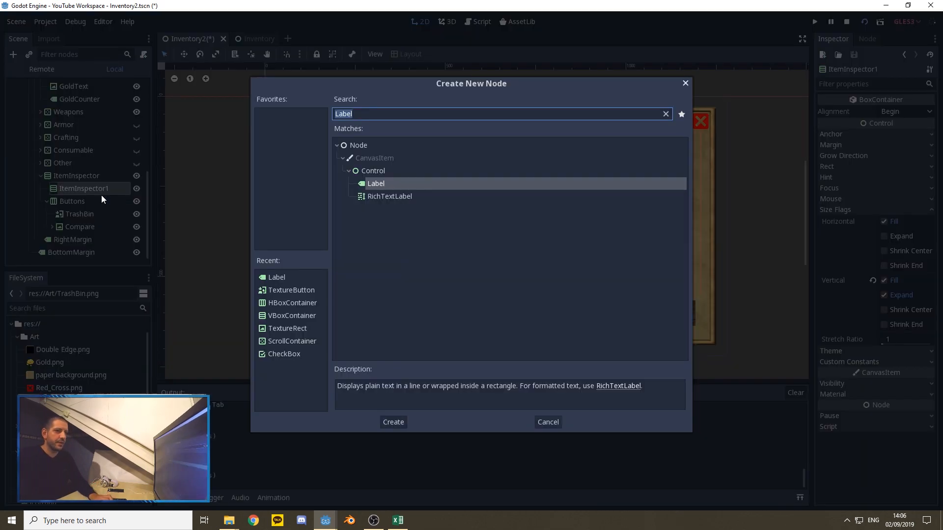
text(Label)
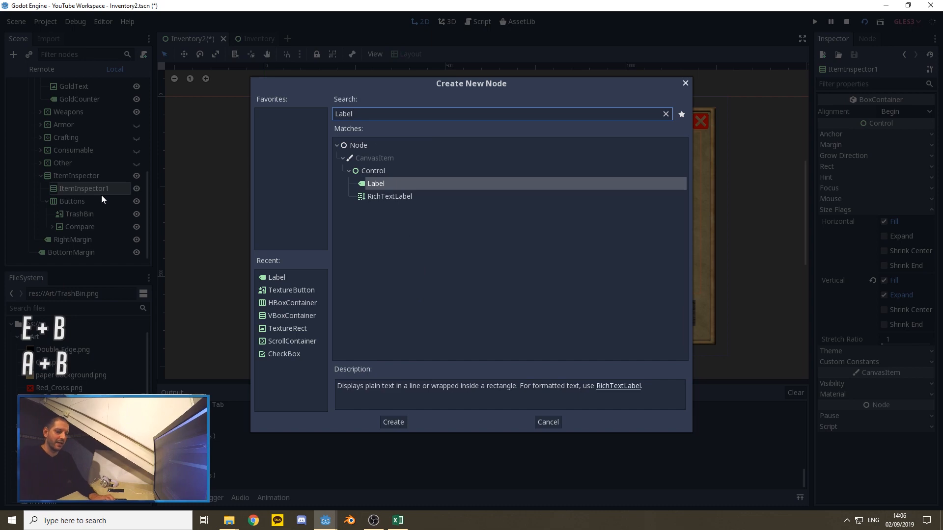
key(Return)
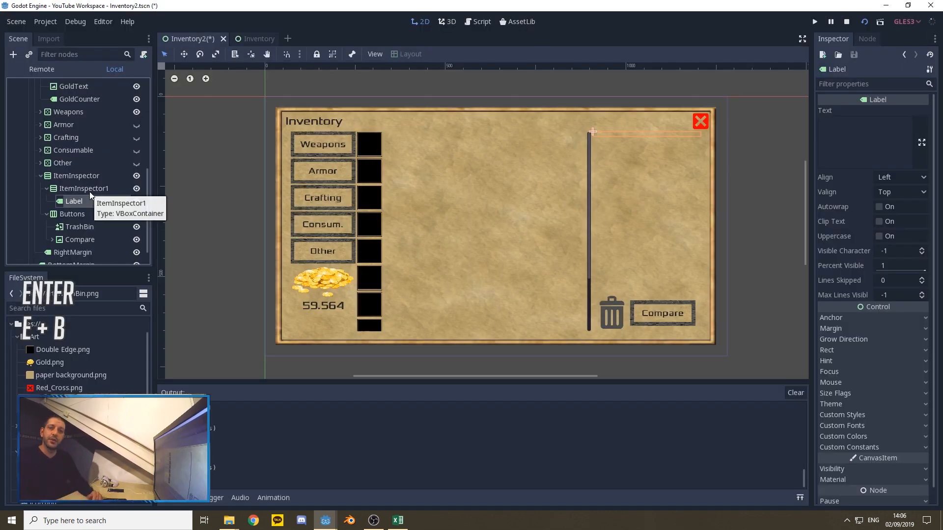
right_click(79, 205)
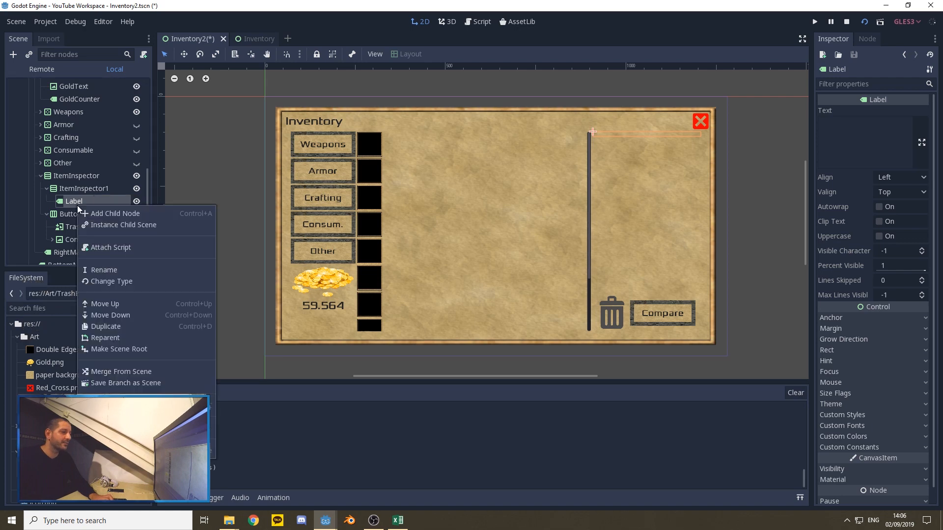
click(107, 270)
text(ItemName)
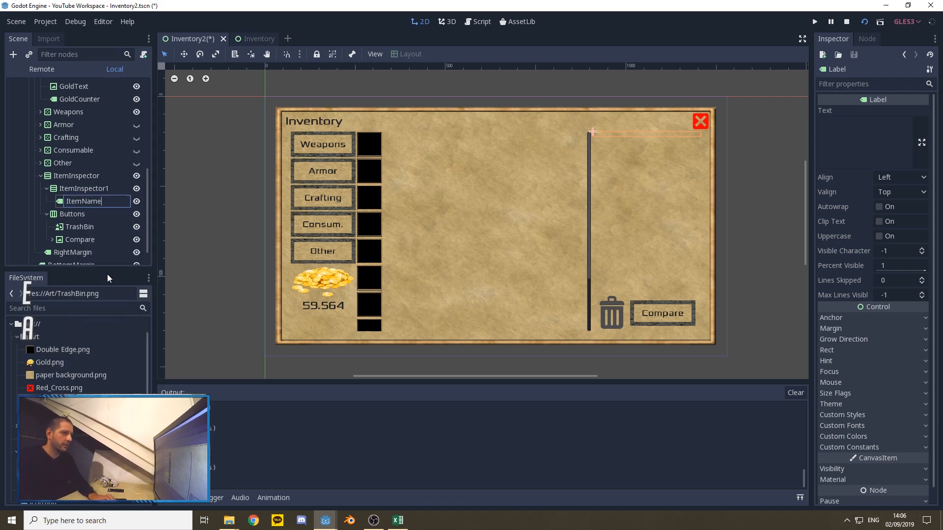
Step: Set the ItemName label's text to "ItemInspector1"
click(854, 152)
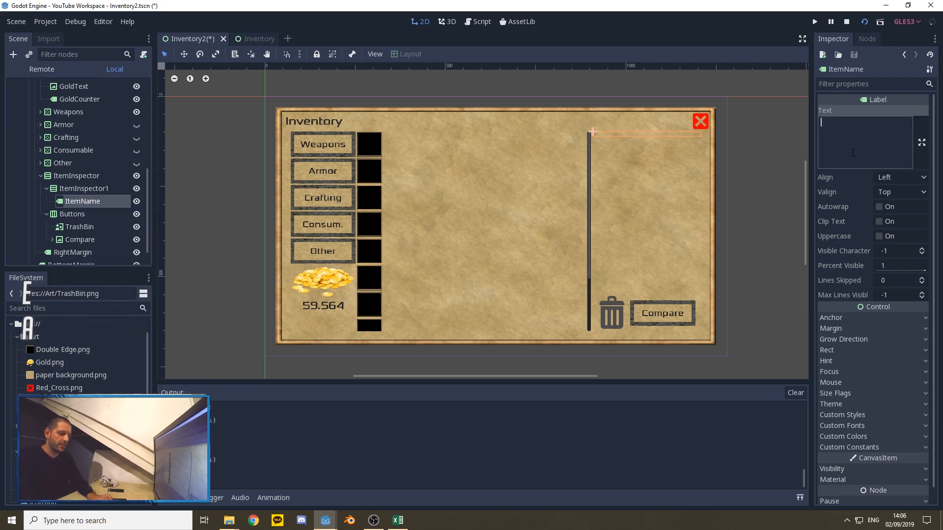
text(ItemS)
key(BackSpace)
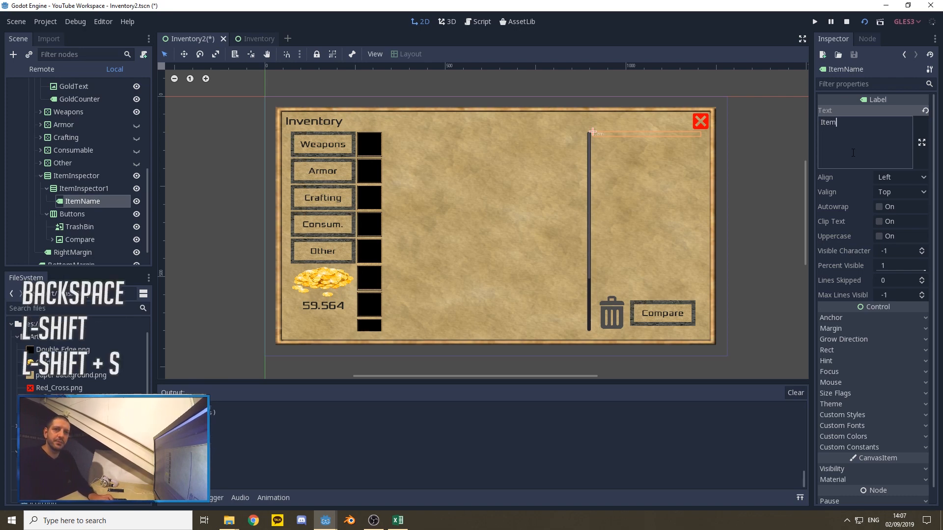
text(Insp)
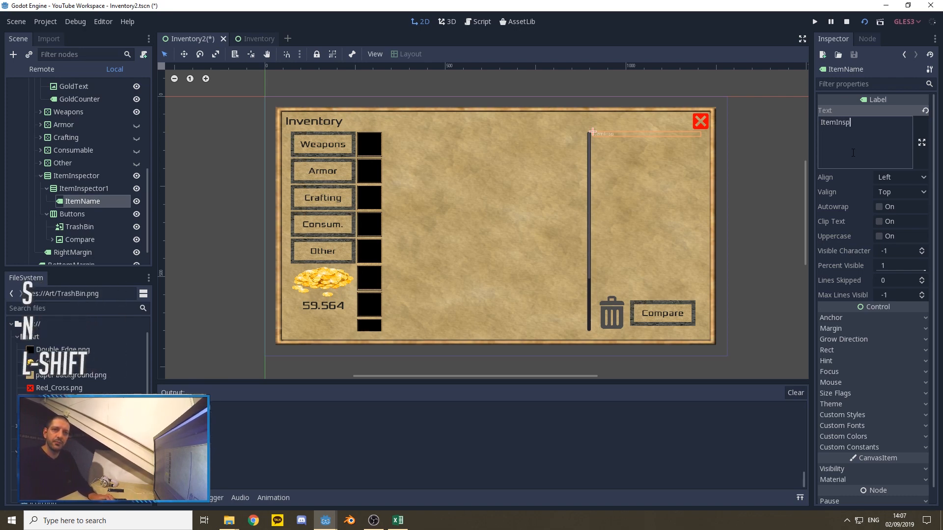
text(ector1)
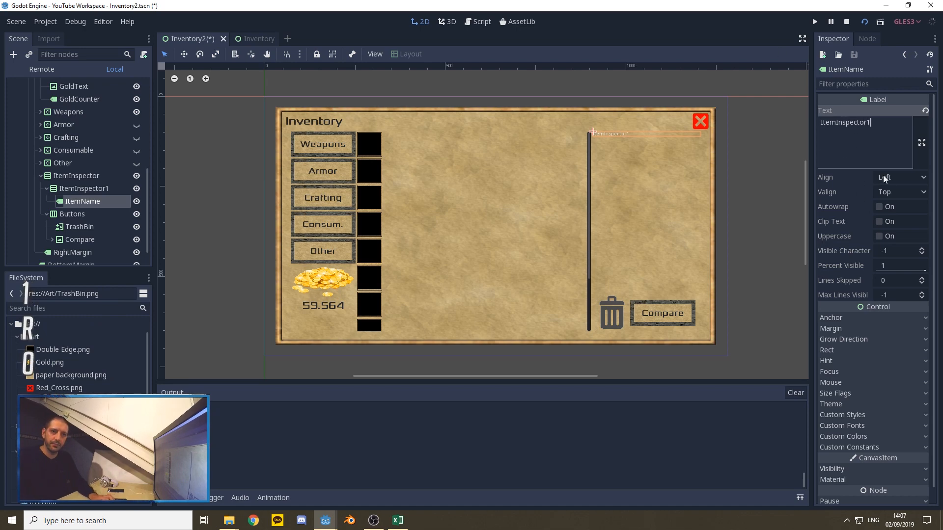
Step: Set the ItemName label's vertical alignment to Center, leaving its horizontal alignment at Left
click(900, 177)
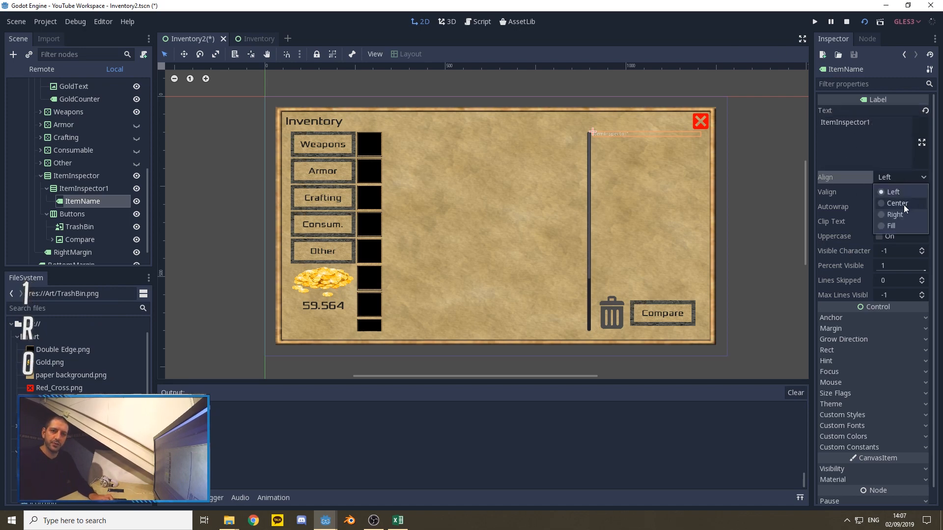
click(847, 188)
click(894, 192)
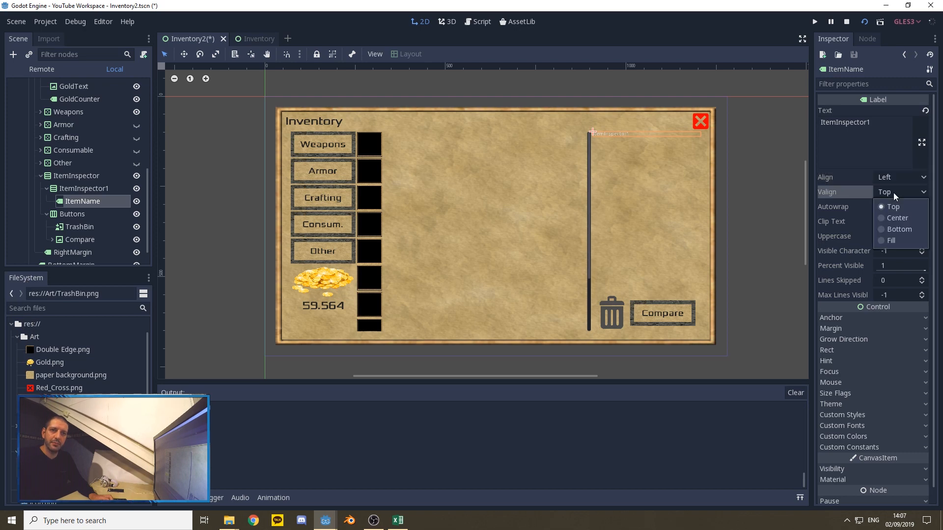
click(902, 222)
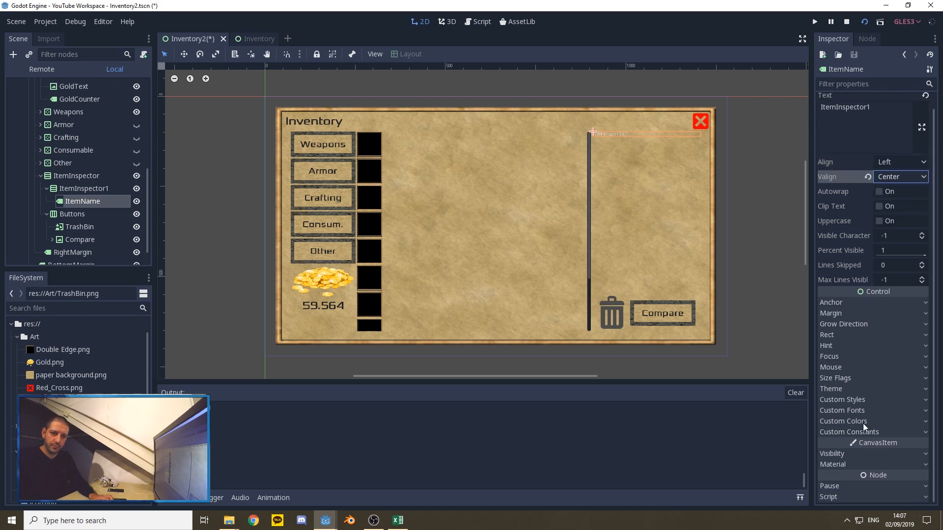
Step: Override the ItemName label's font color with a dark grey of R 40, G 40, B 40
click(863, 423)
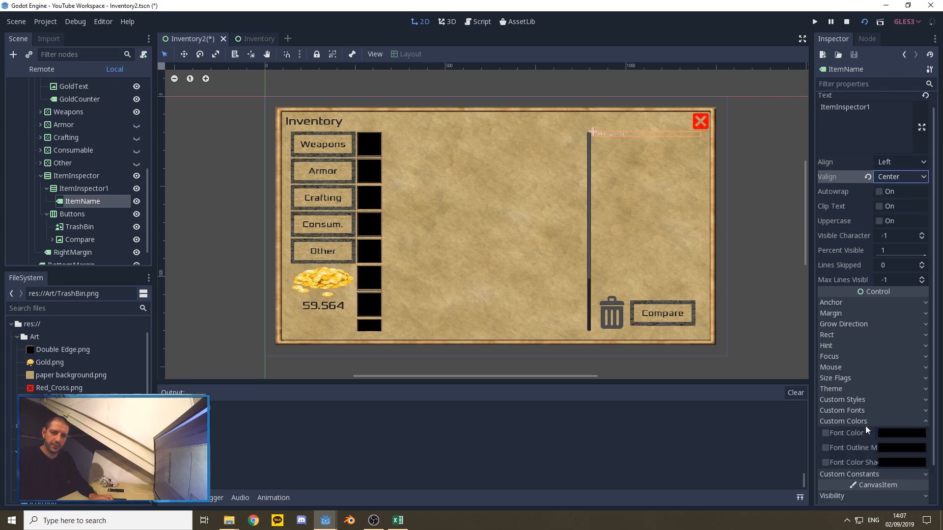
click(890, 433)
drag(856, 344, 824, 344)
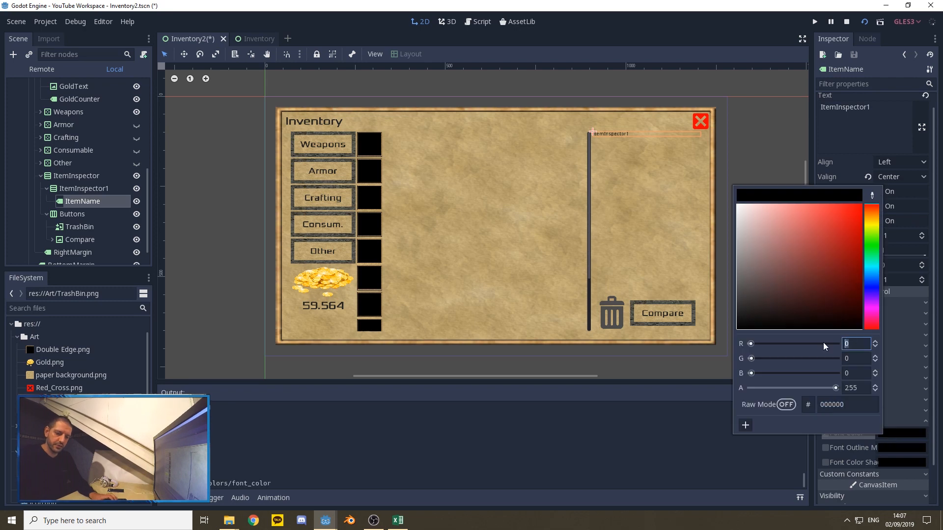
text(40)
key(Tab)
text(40)
key(Tab)
text(4)
key(Tab)
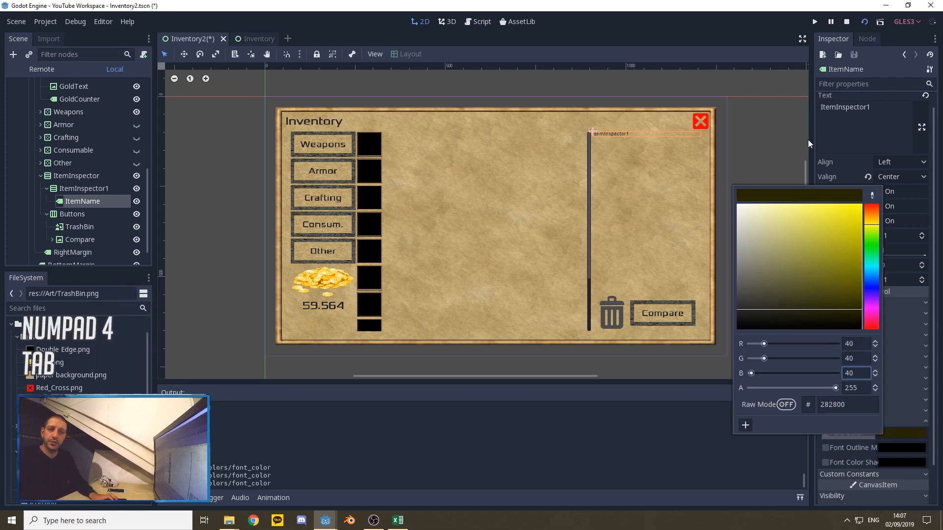
click(753, 140)
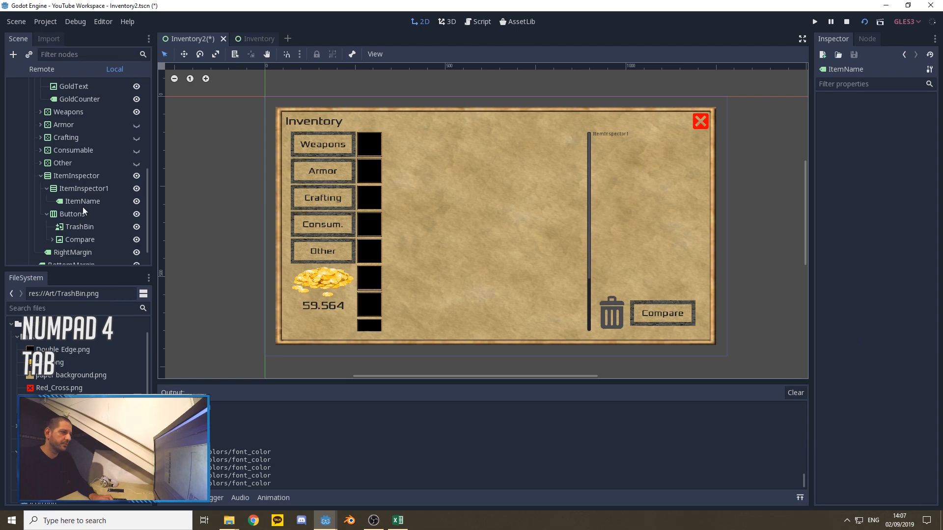
Step: Load 30.tres from the Font folder as the ItemName label's custom font
click(635, 131)
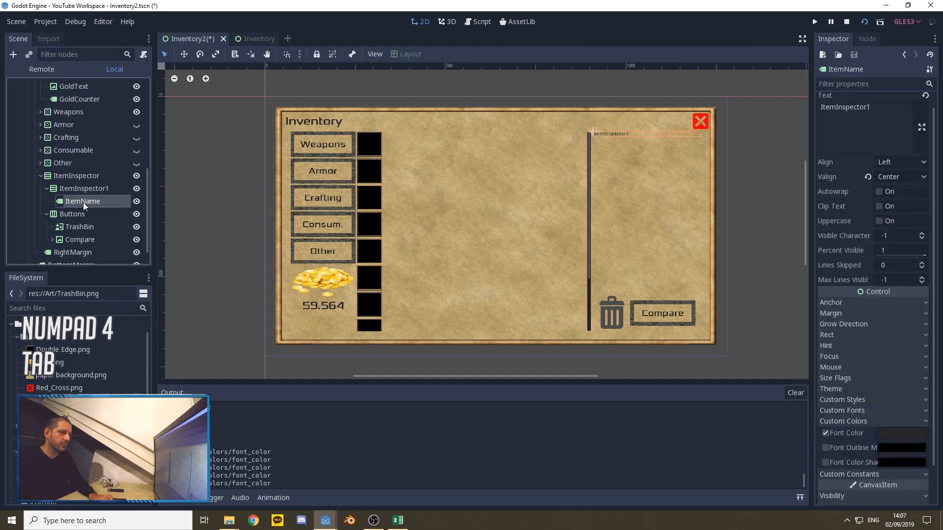
click(869, 410)
click(922, 423)
click(882, 470)
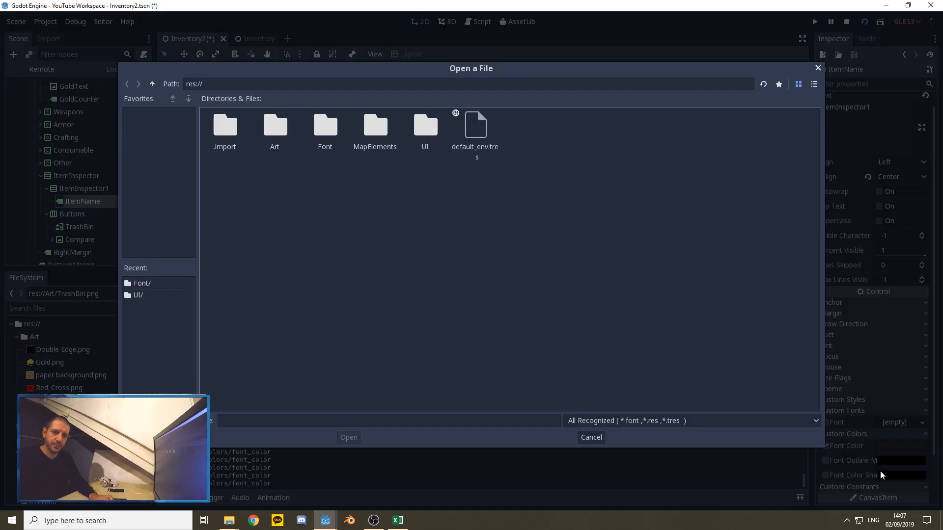
double_click(325, 128)
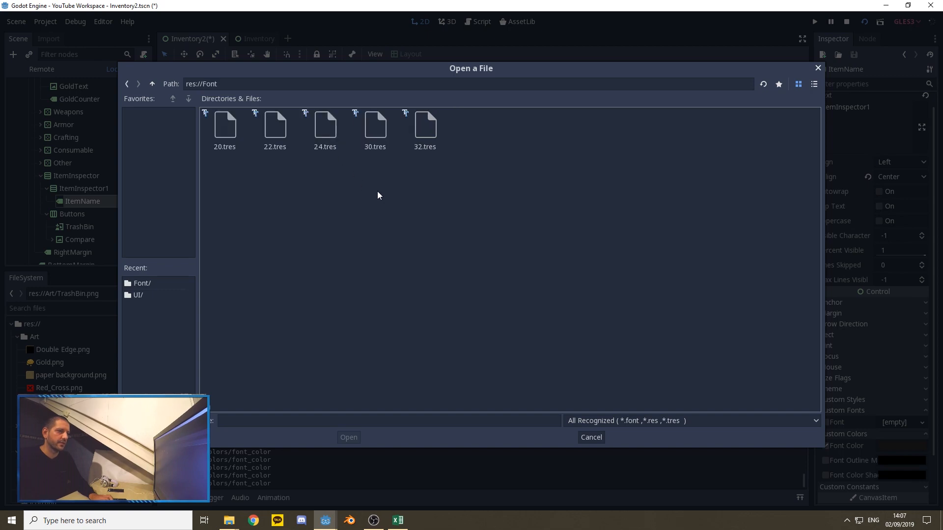
double_click(376, 128)
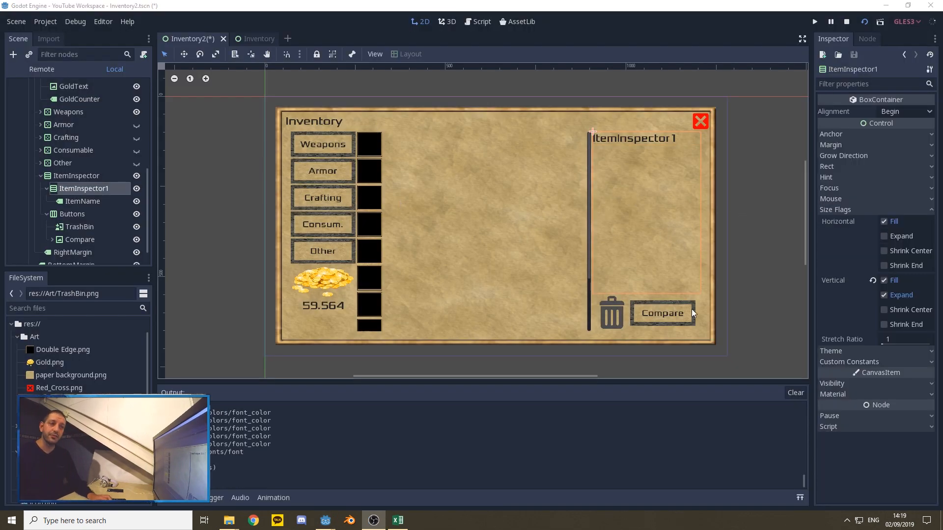
Step: Add an HBoxContainer as a child of ItemInspector1
right_click(89, 188)
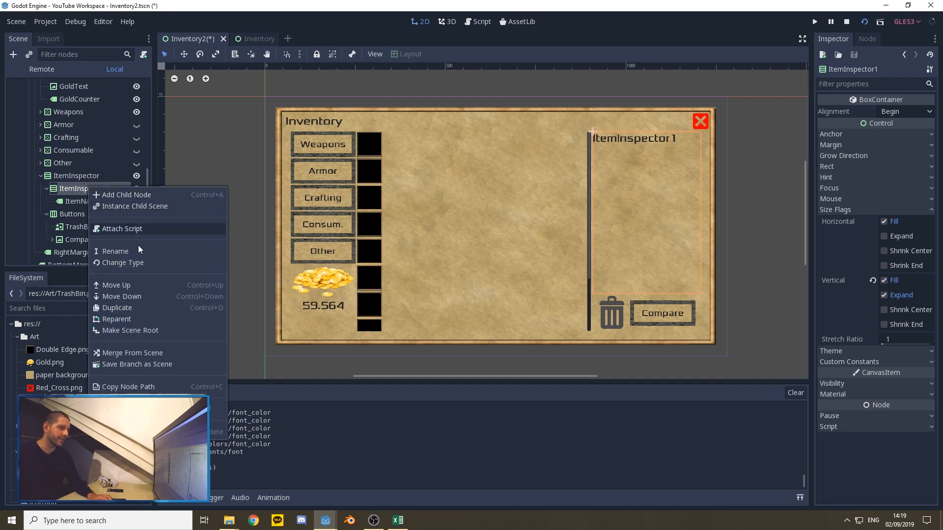
click(118, 194)
text(h)
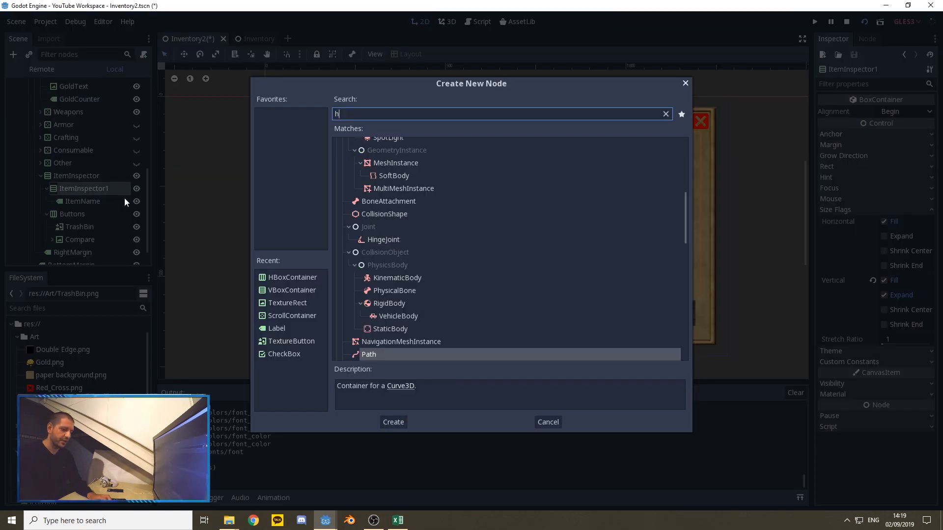
text(box)
click(402, 248)
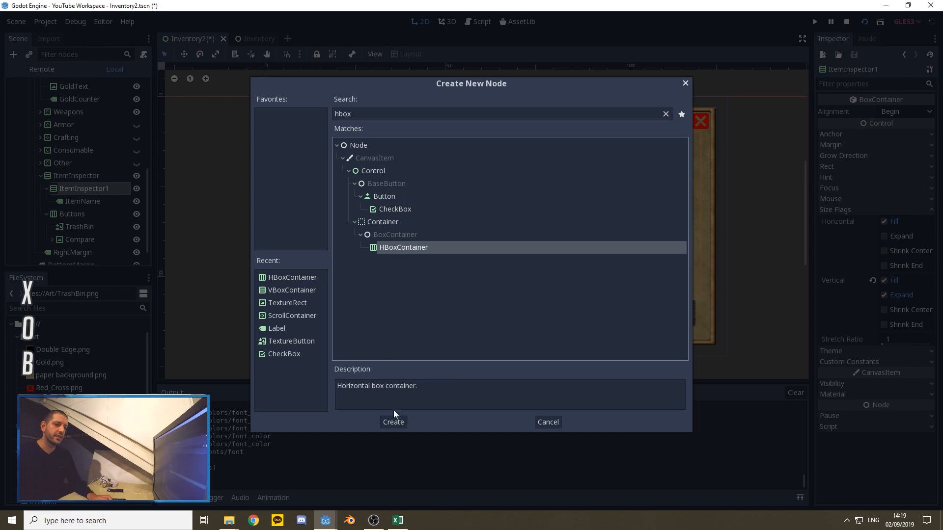
click(393, 421)
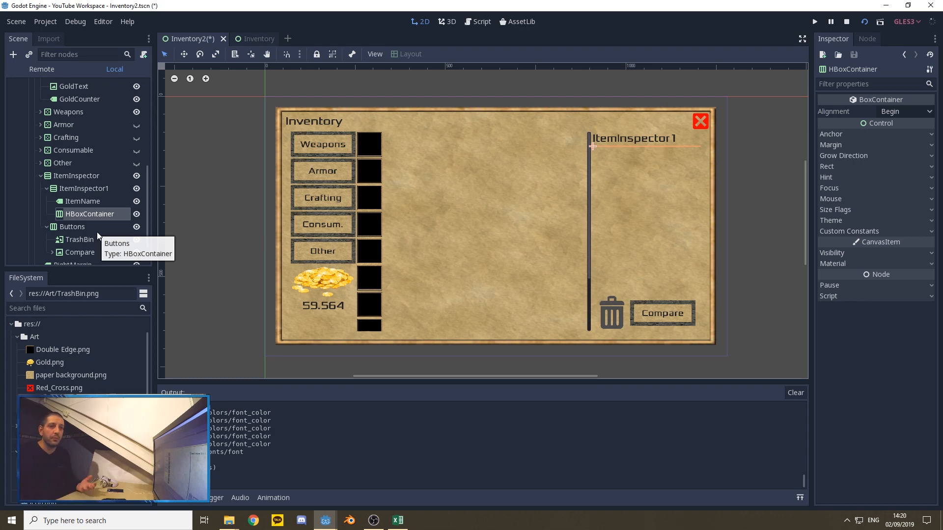
Step: Enable the vertical Expand size flag on the HBoxContainer under ItemInspector1
click(81, 202)
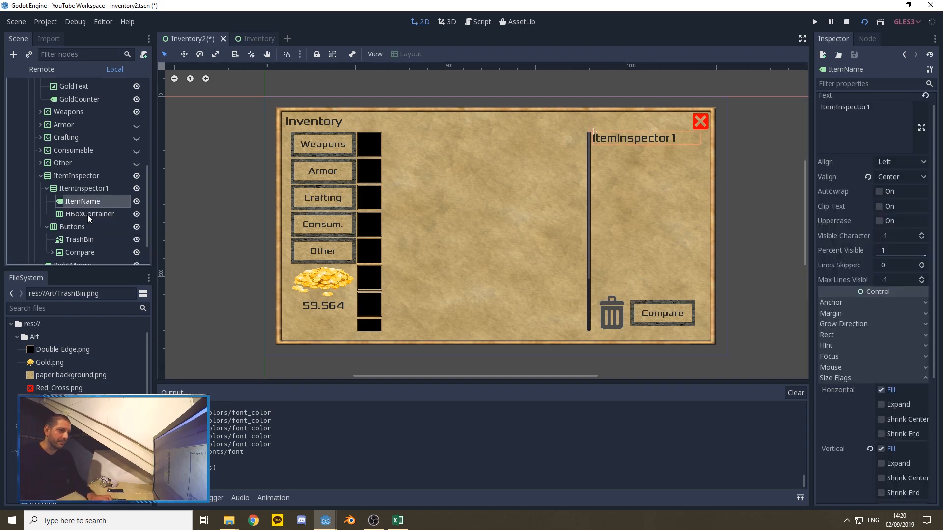
click(87, 215)
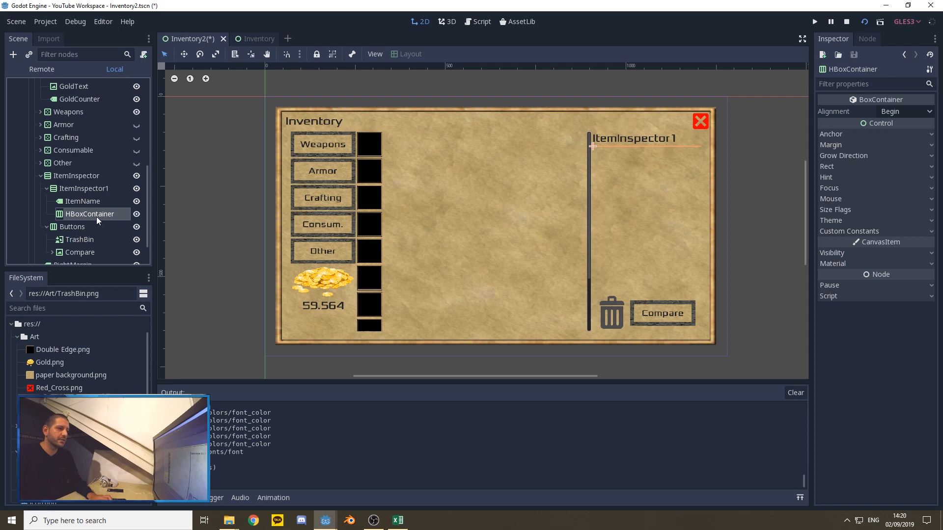
click(855, 211)
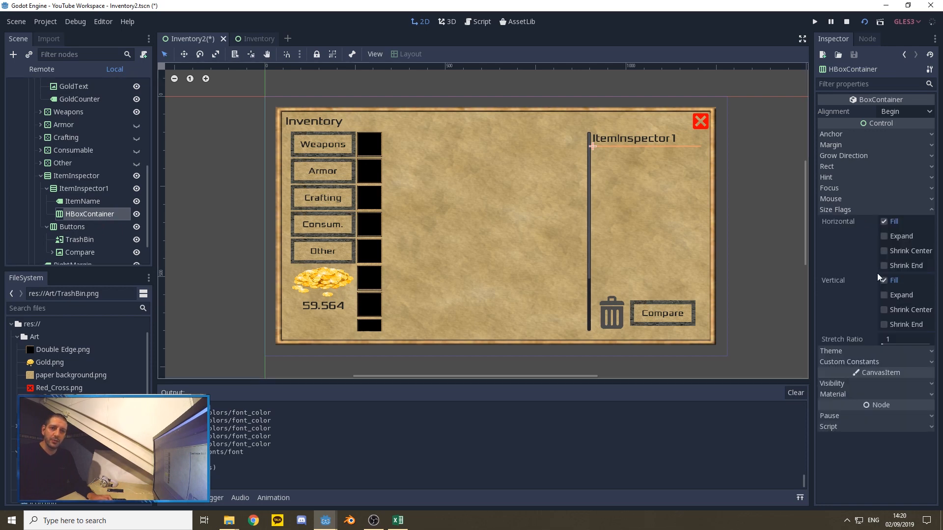
click(883, 295)
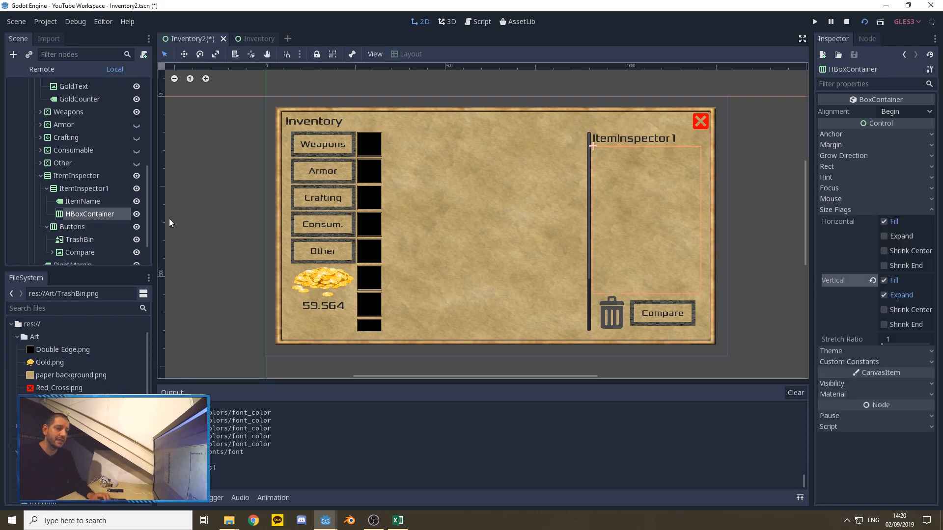
Step: Add a ScrollContainer as a child of the HBoxContainer in ItemInspector1
right_click(87, 215)
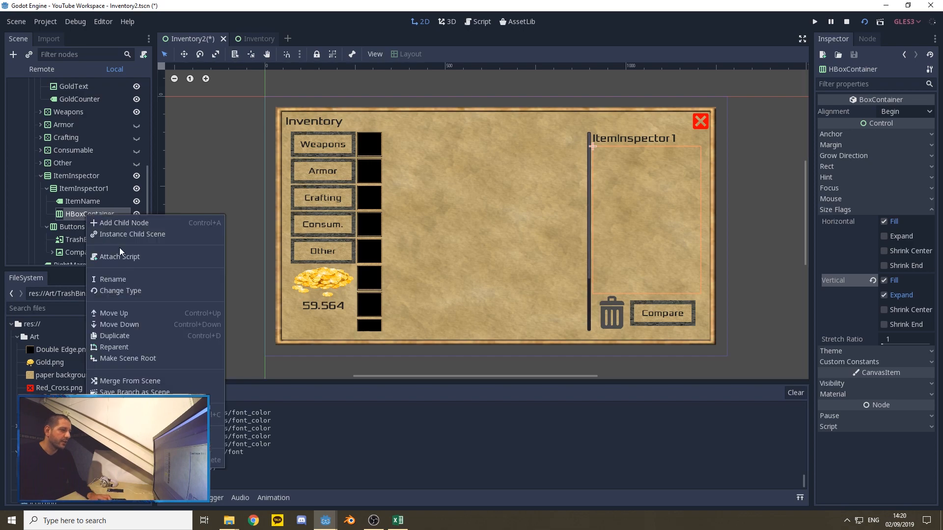
click(111, 222)
text(ol)
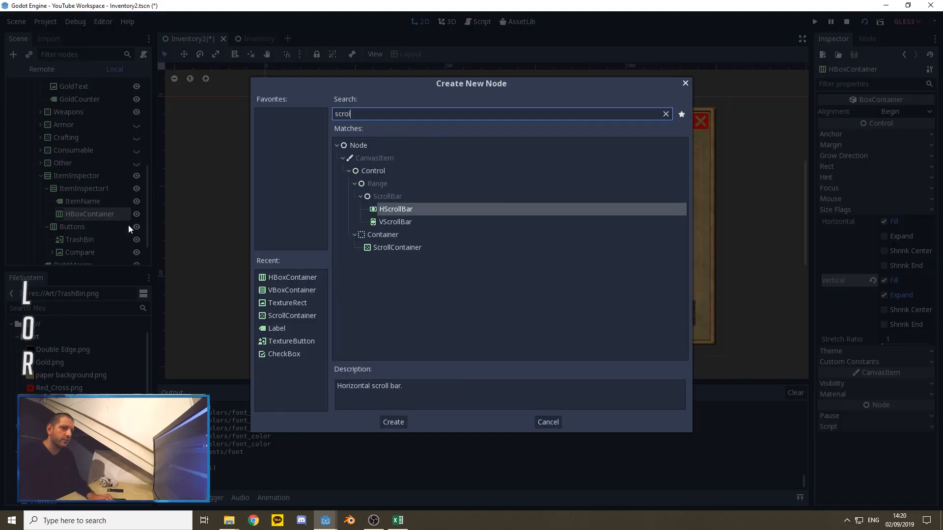
click(397, 247)
click(393, 421)
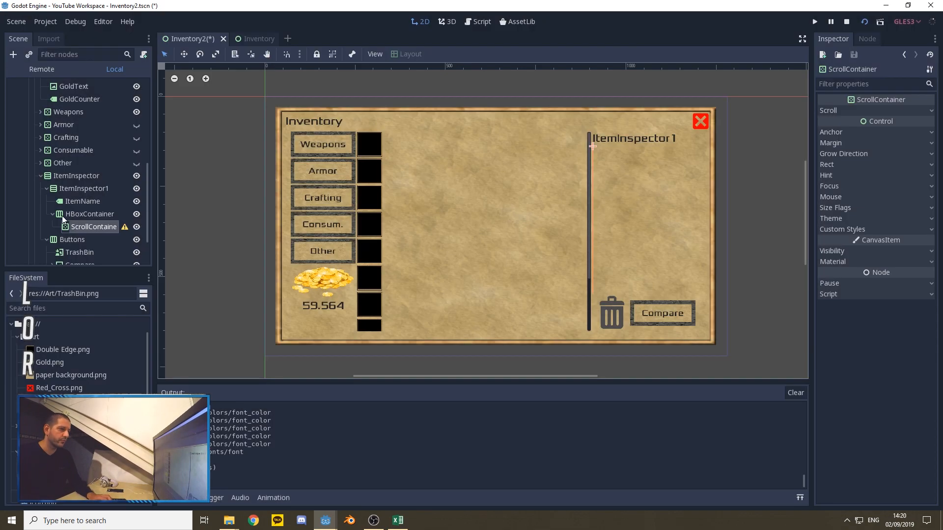
Step: Add a VBoxContainer as a child of the new ScrollContainer
right_click(91, 225)
click(122, 233)
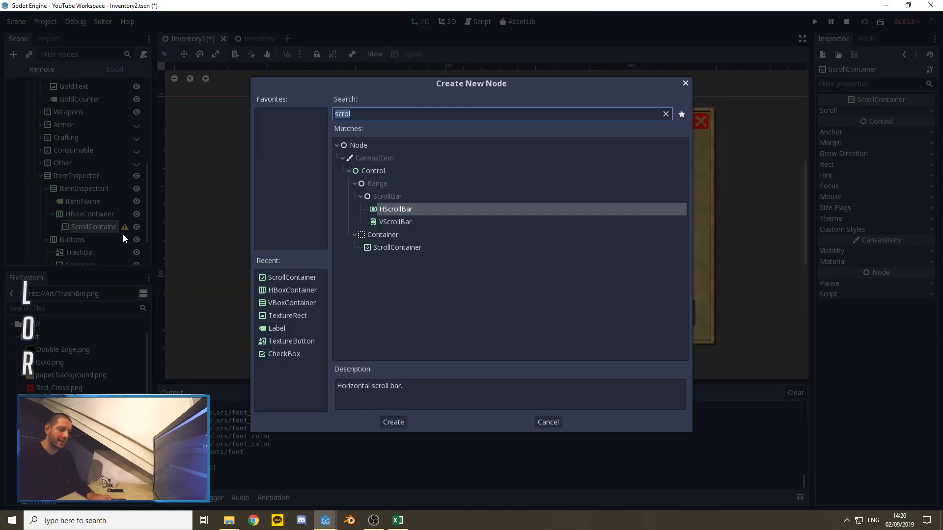
text(vob)
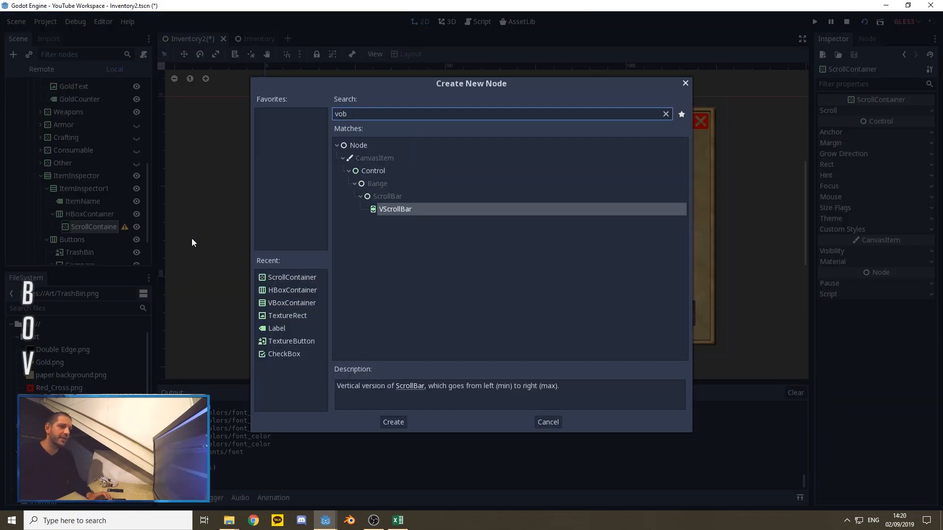
key(BackSpace)
key(BackSpace)
text(bo)
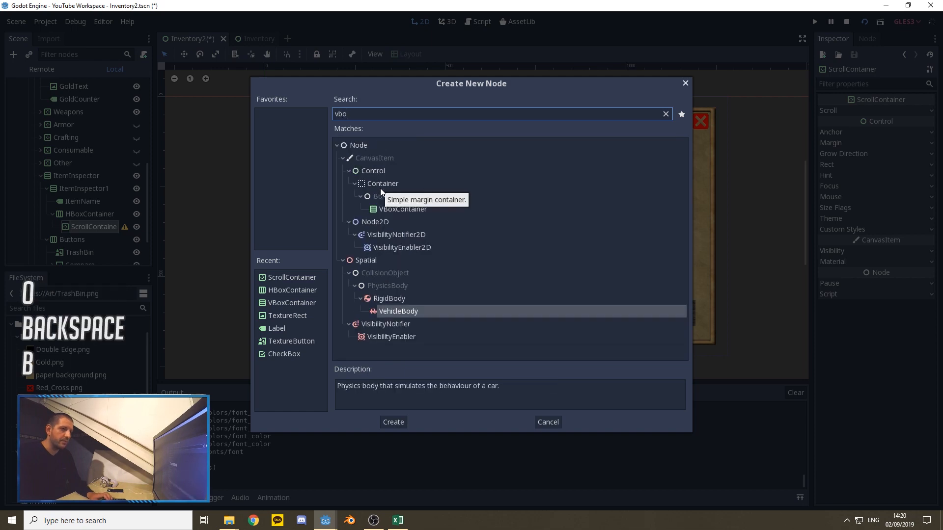
click(393, 422)
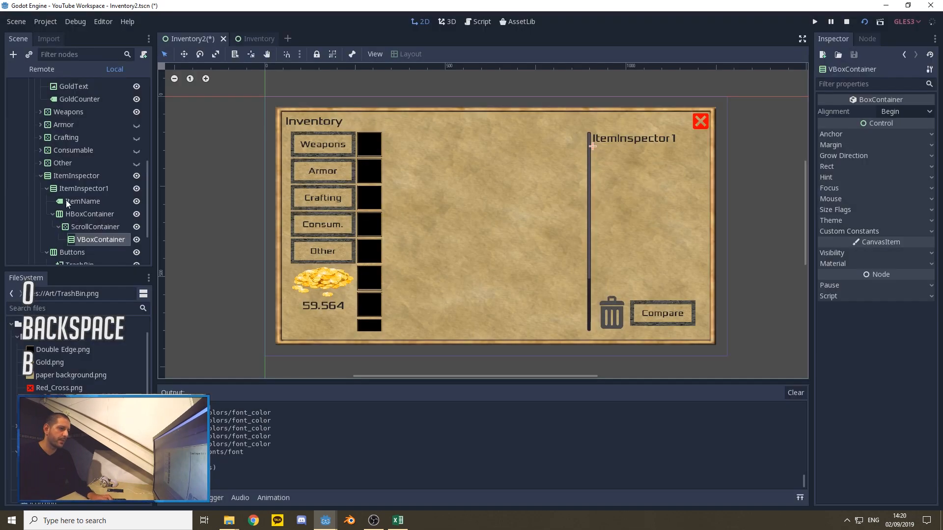
Step: Add a TextureRect as a child of ItemInspector1's HBoxContainer and name it ItemIcon
scroll(92, 199, down, 3)
click(78, 163)
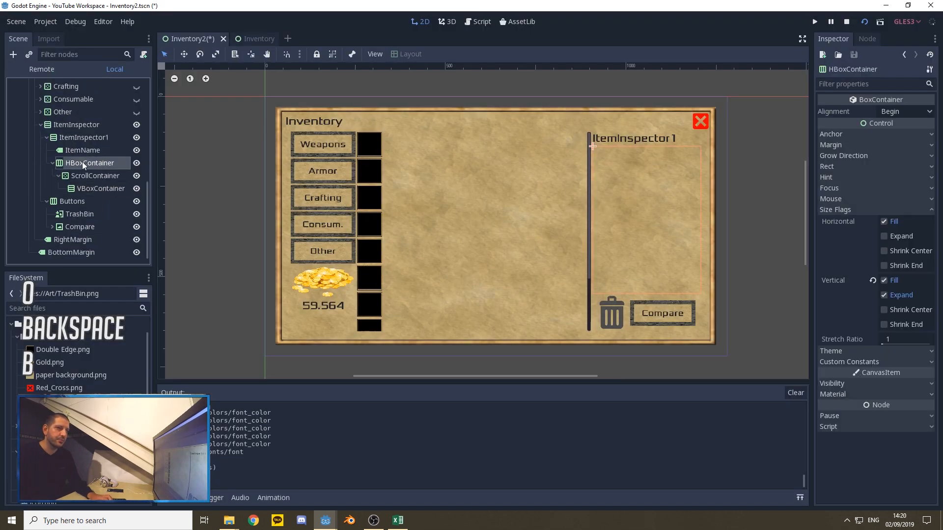
right_click(82, 162)
click(107, 170)
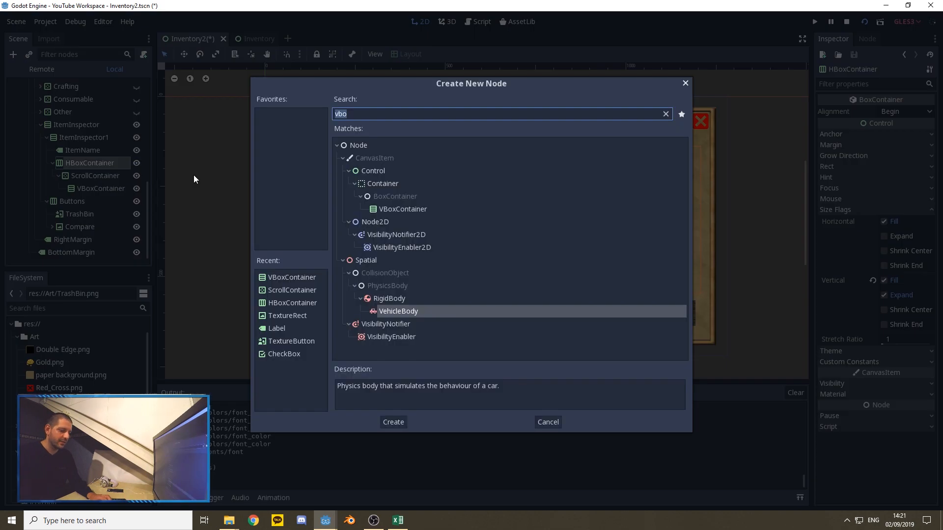
text(text)
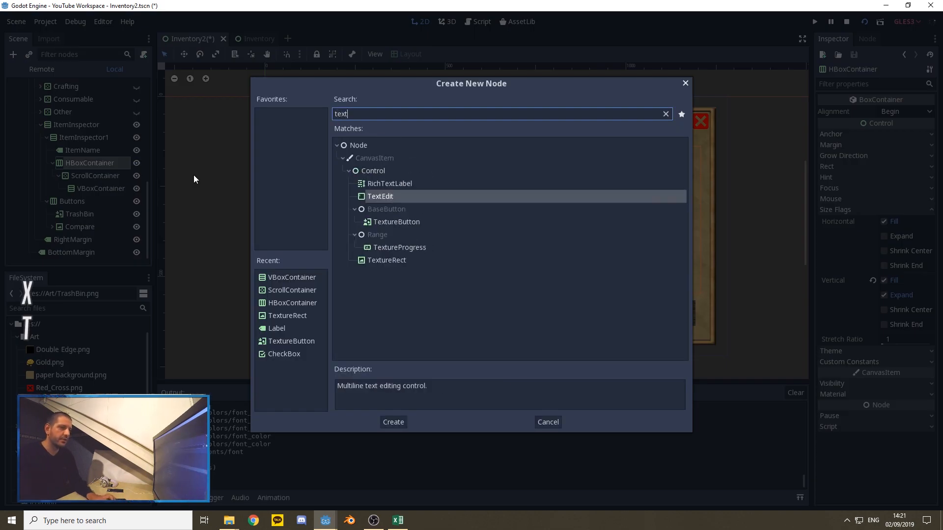
click(386, 260)
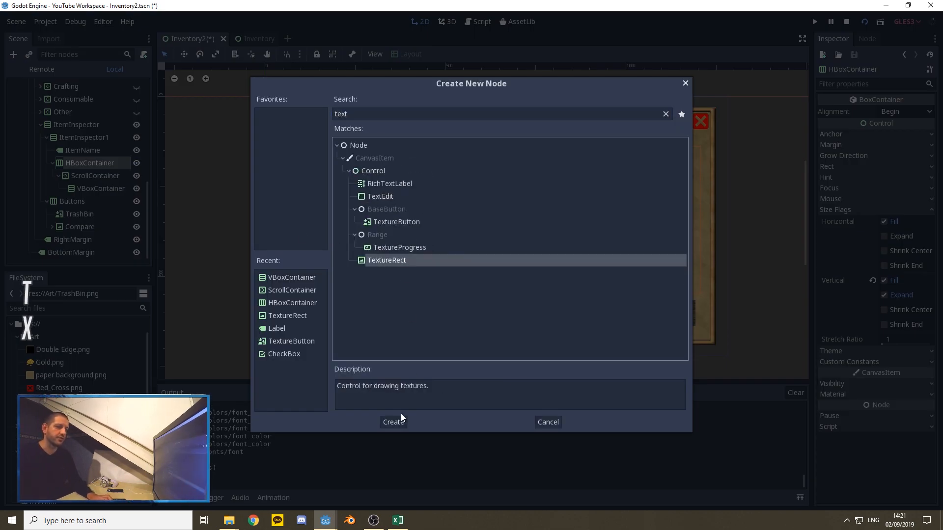
click(395, 422)
right_click(84, 202)
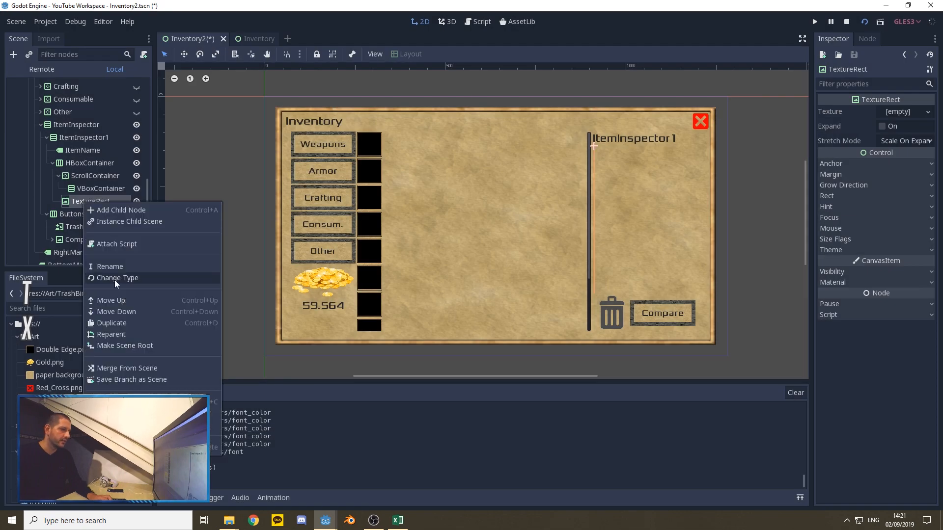
click(106, 266)
text(ItemIcon)
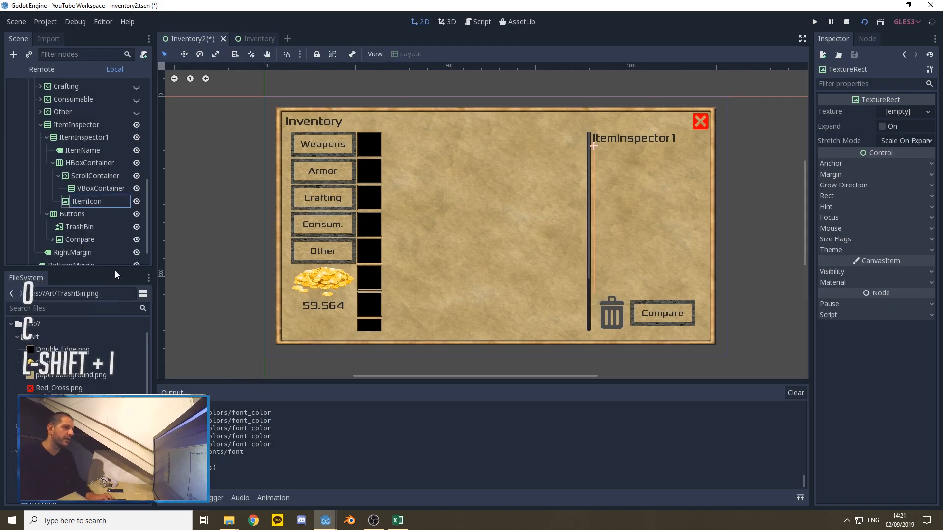
key(Return)
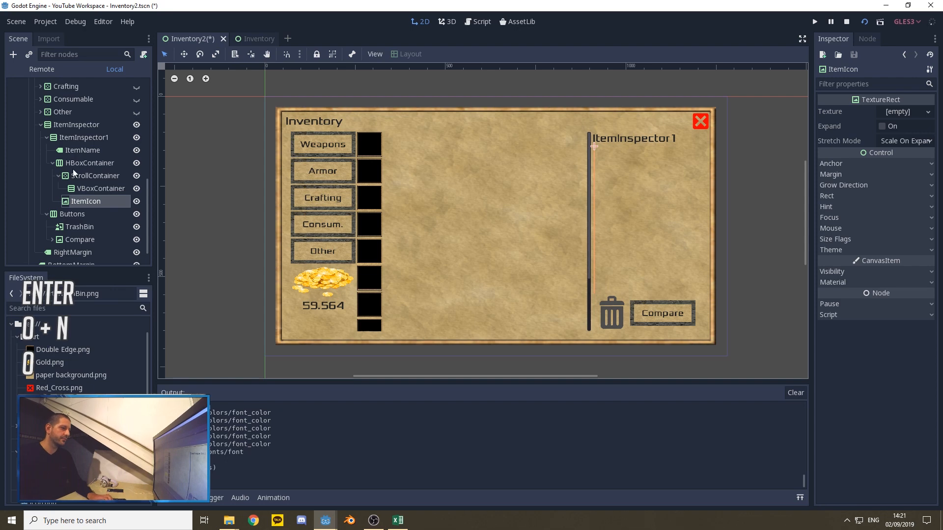
Step: Rename the VBoxContainer inside ItemInspector1's ScrollContainer to Stats
click(91, 188)
right_click(93, 190)
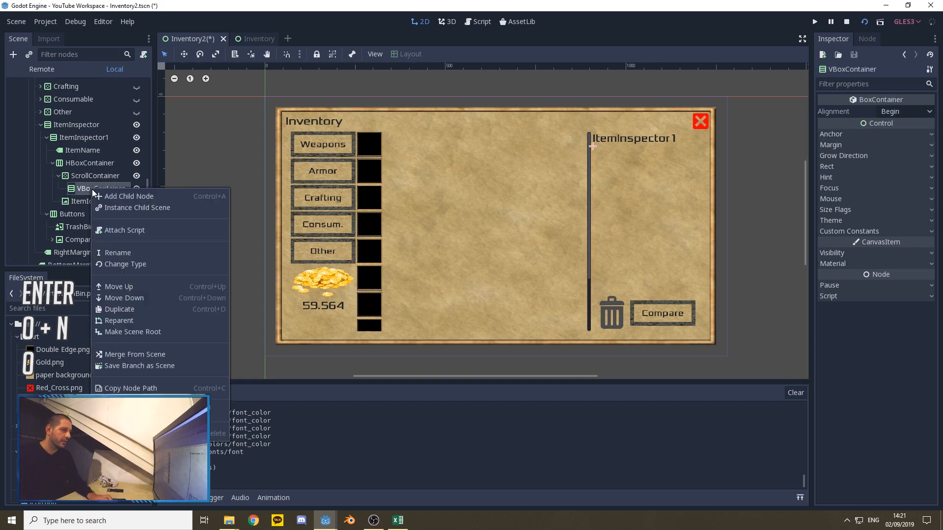
click(119, 252)
text(S)
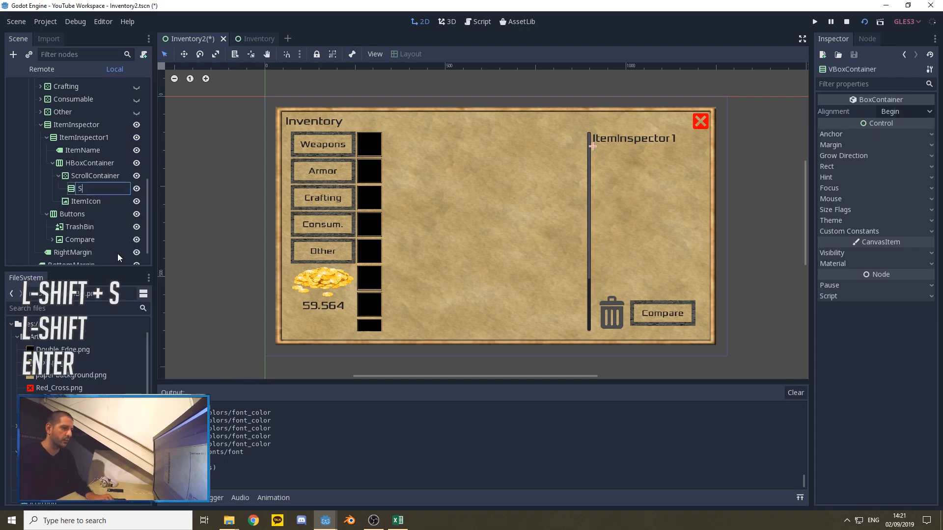
text(tats)
key(Return)
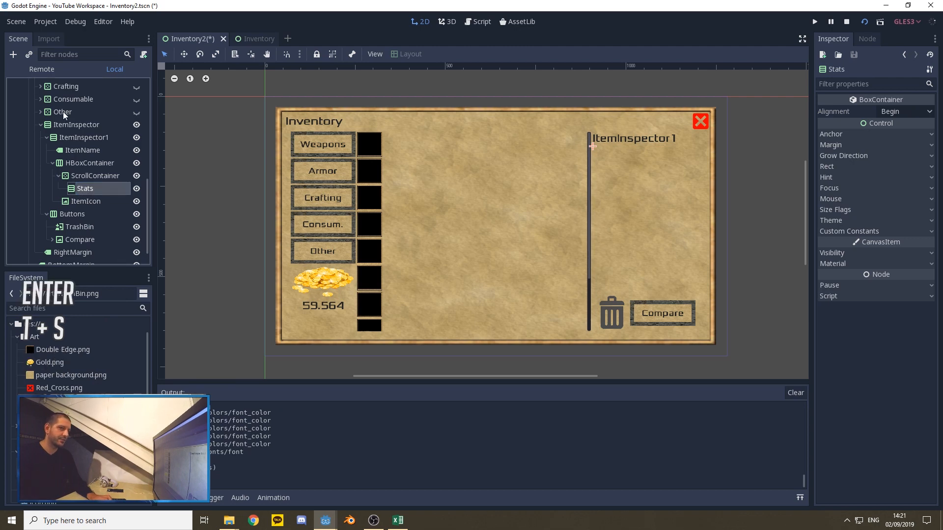
Step: Enable the horizontal and vertical Expand size flags on ItemInspector1's ScrollContainer
click(90, 175)
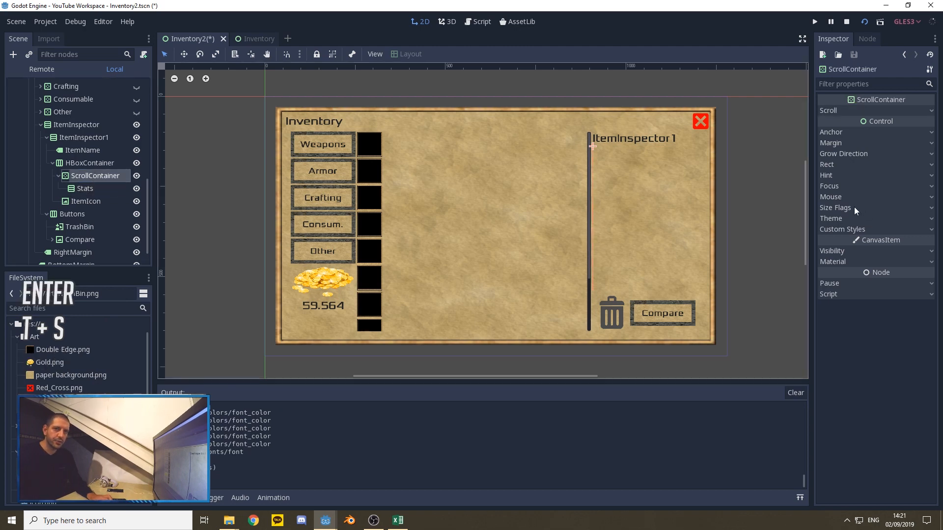
click(838, 208)
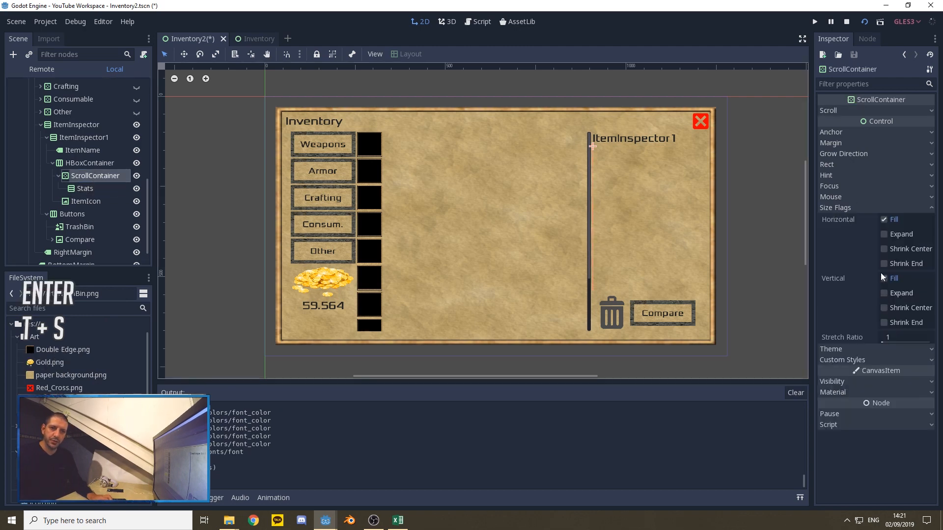
click(884, 235)
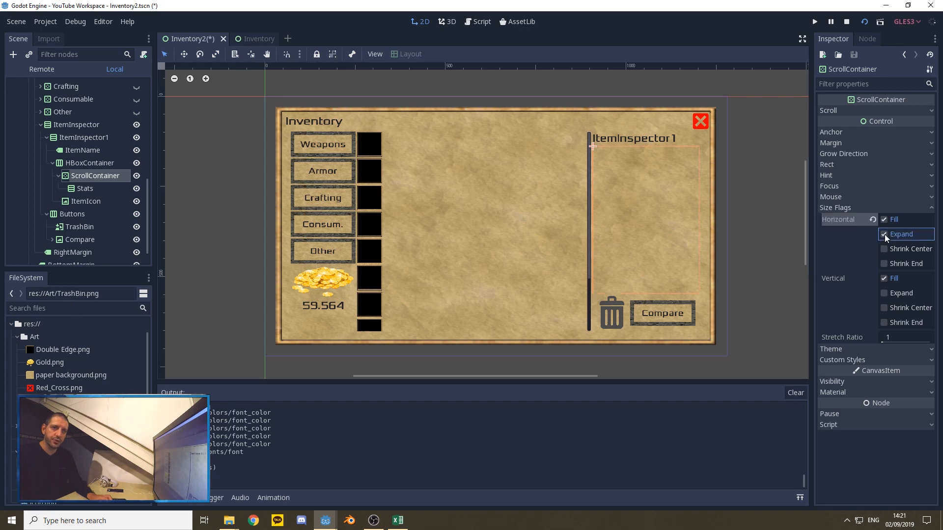
click(884, 294)
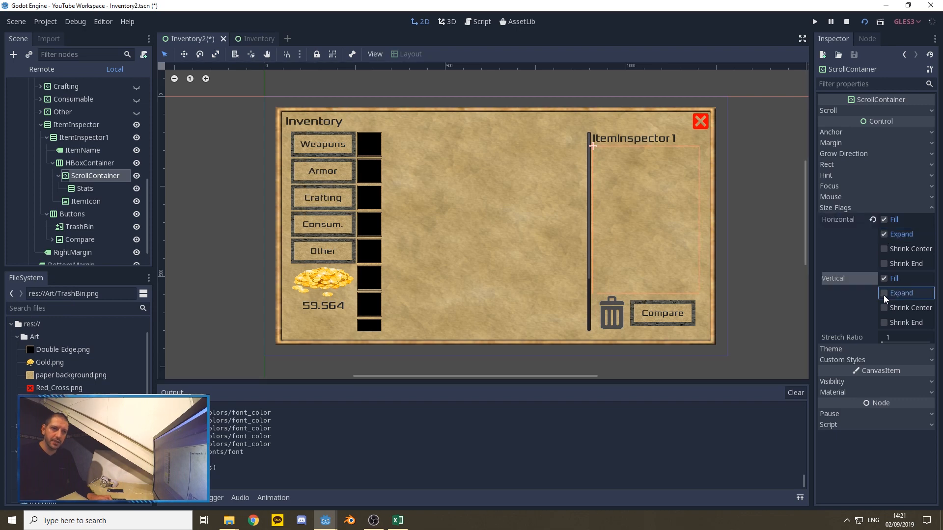
Step: Enable the horizontal and vertical Expand size flags on the Stats container
click(84, 189)
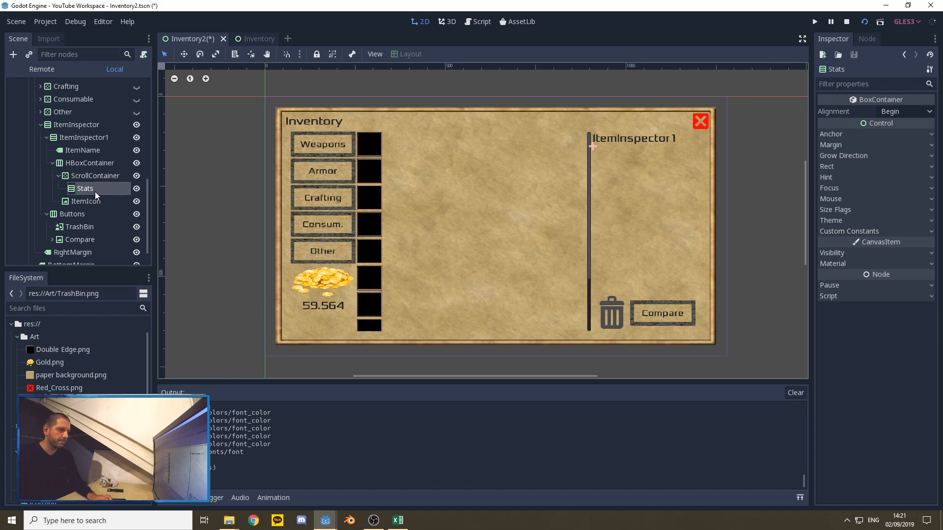
click(851, 212)
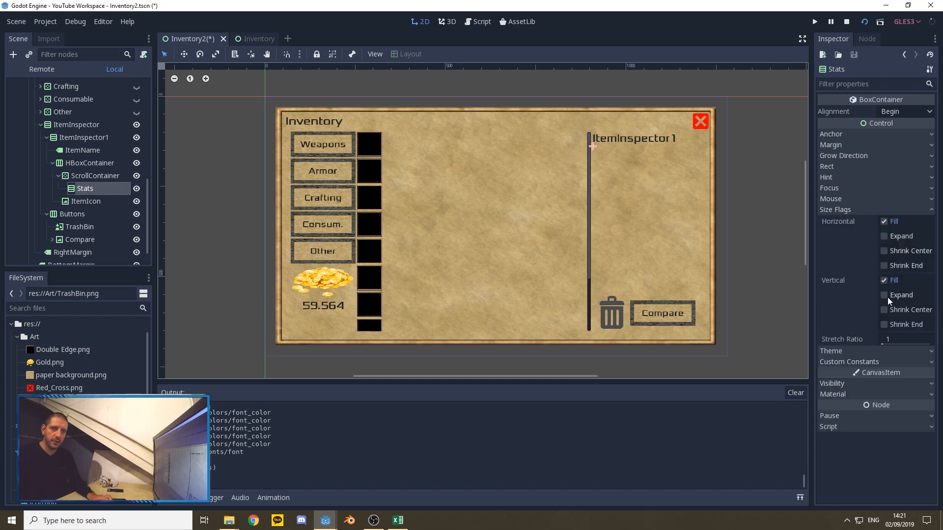
click(886, 236)
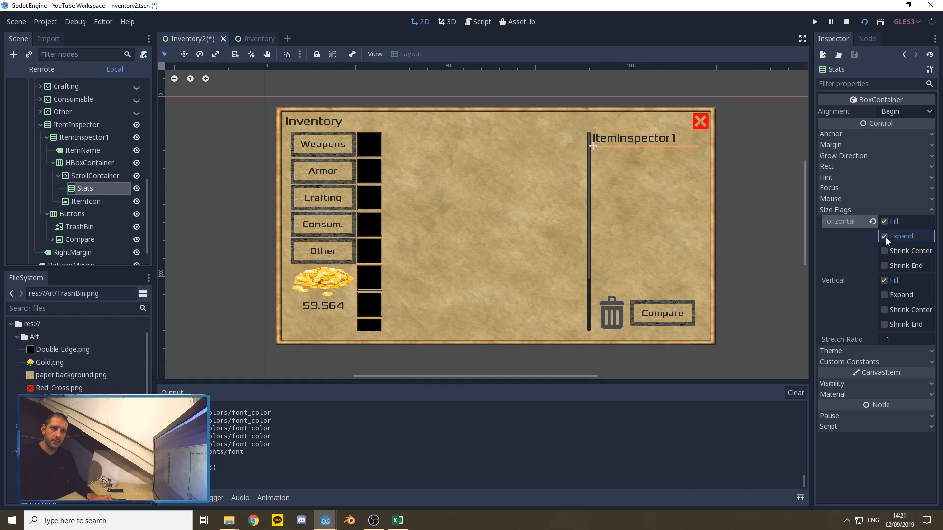
click(885, 295)
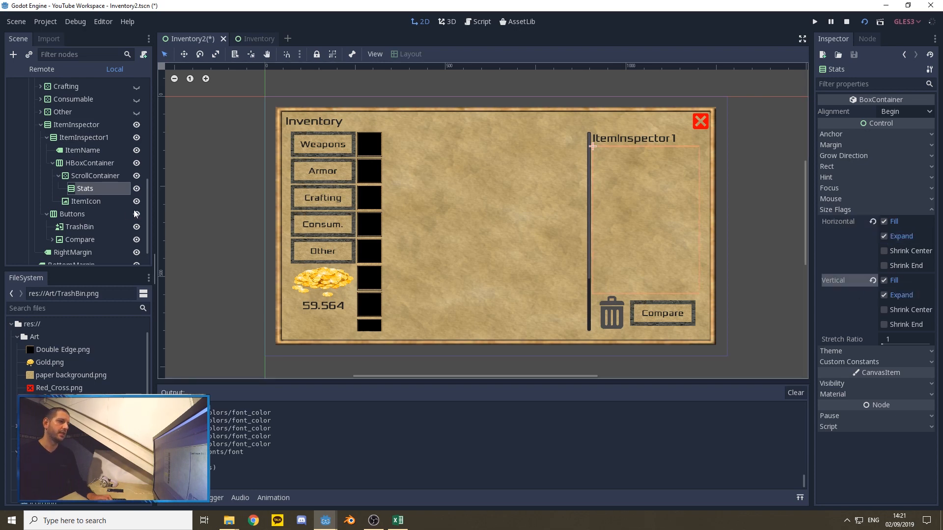
Step: Add an HBoxContainer as a child of the Stats container
click(84, 188)
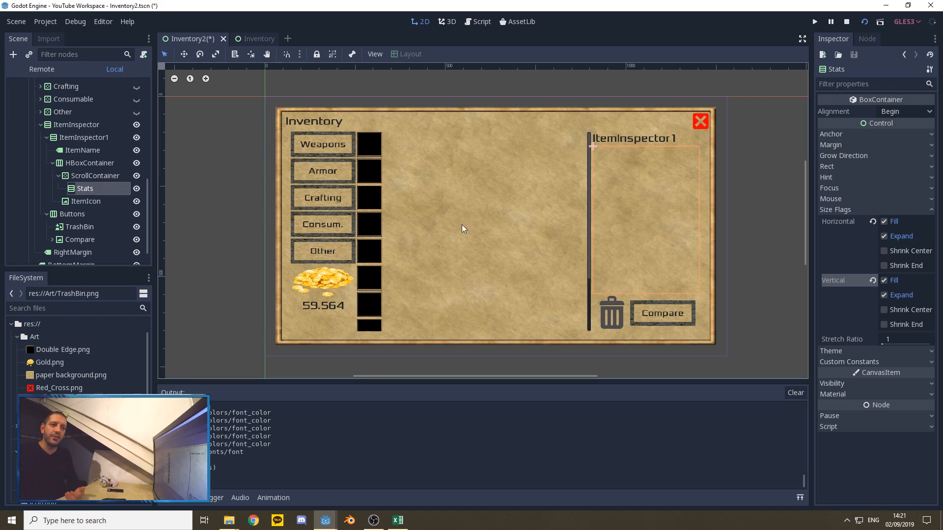
right_click(87, 189)
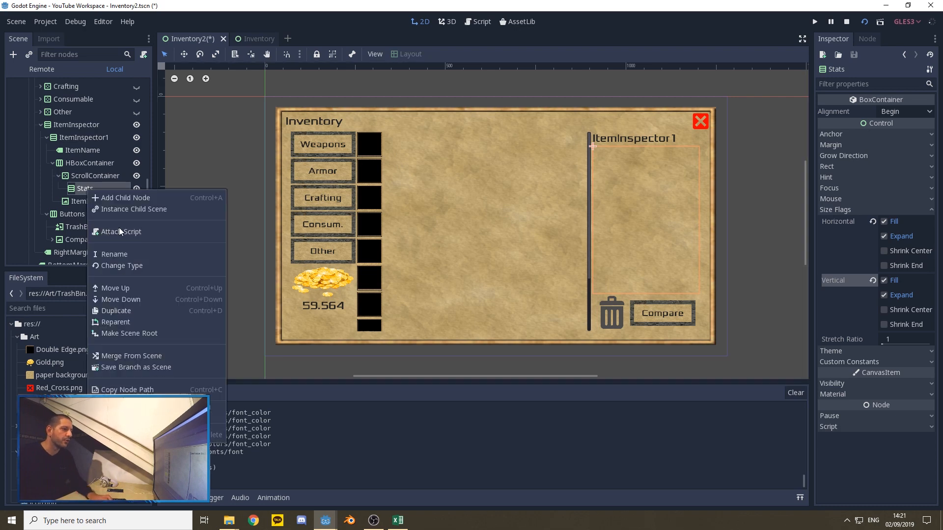
click(120, 198)
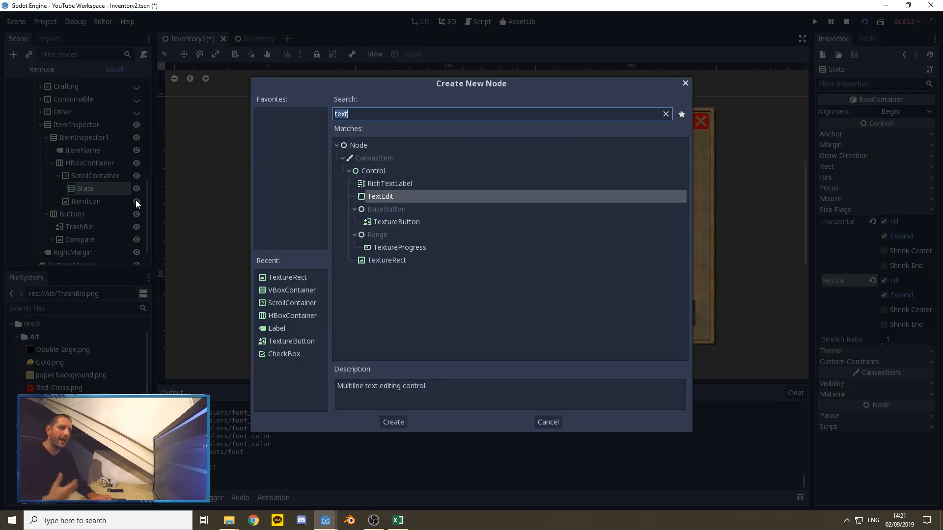
text(hbo)
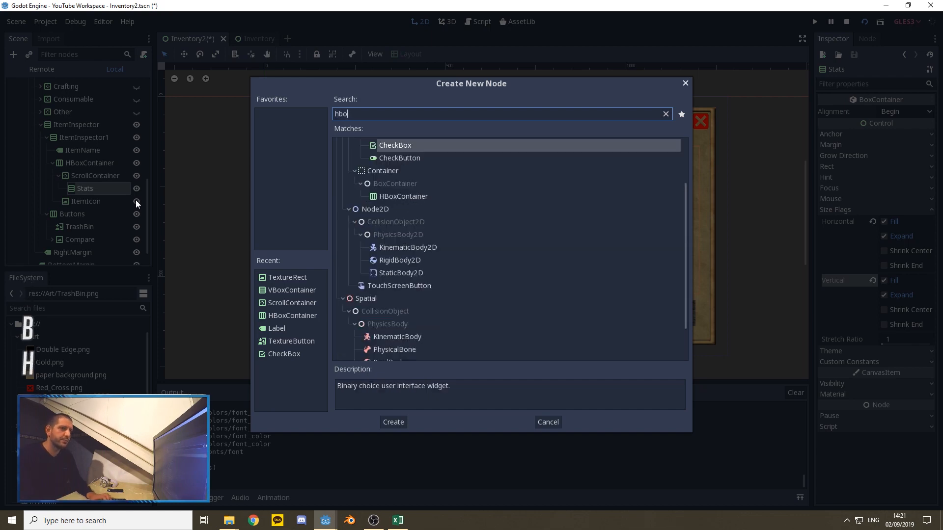
click(393, 197)
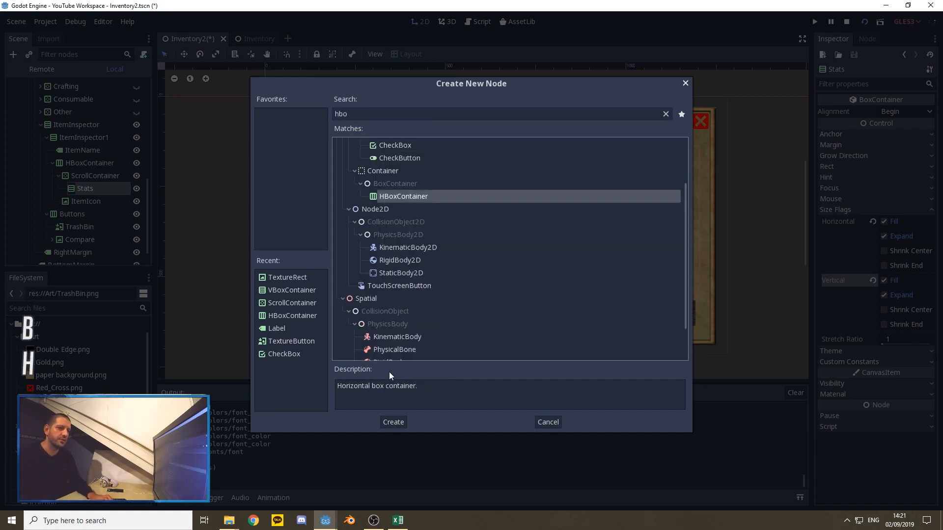
click(394, 422)
Step: Add a Label as a child of the HBoxContainer under Stats and duplicate it once
scroll(117, 193, down, 1)
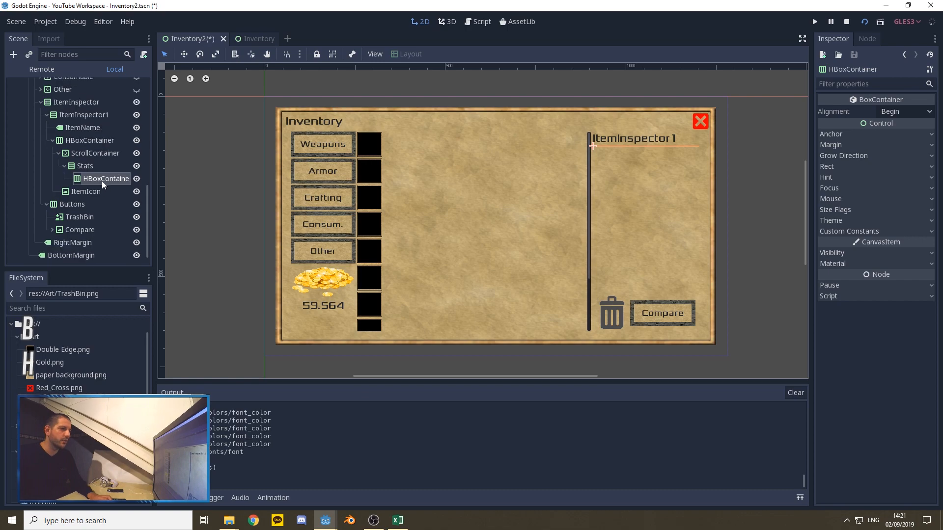
right_click(98, 179)
click(116, 187)
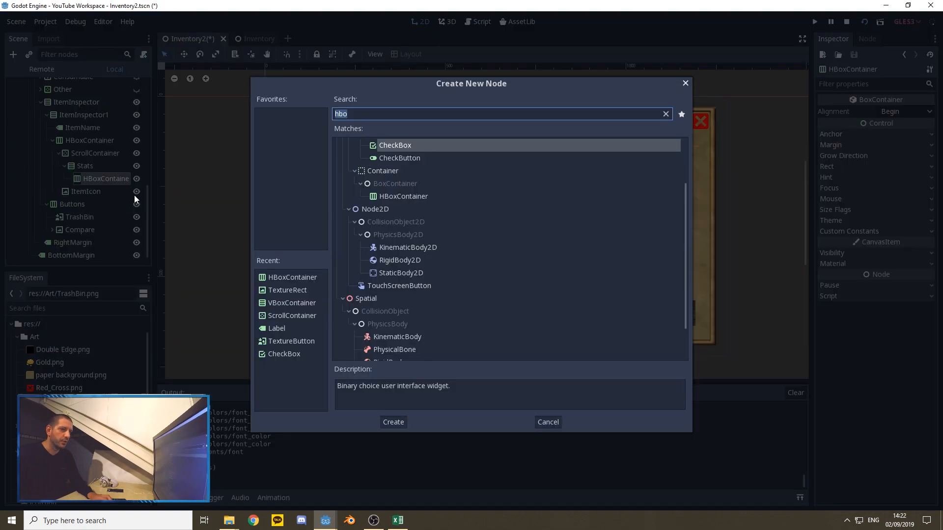
text(label)
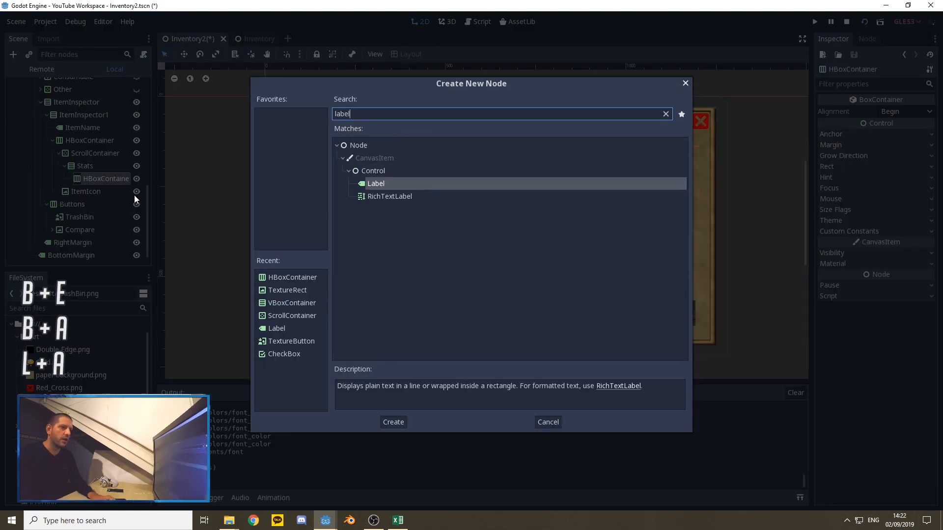
click(390, 421)
key(ctrl+d)
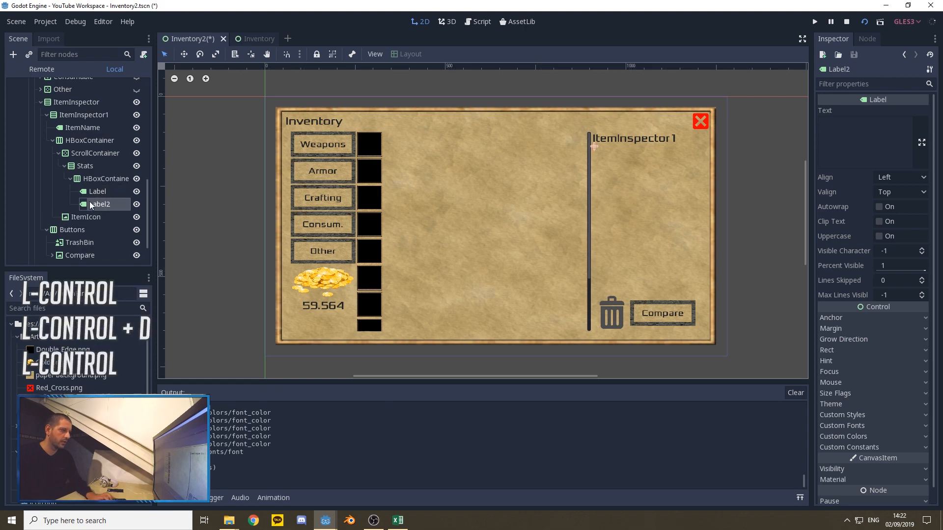
Step: Rename the first label in the Stats HBoxContainer to StatName
right_click(95, 191)
click(125, 253)
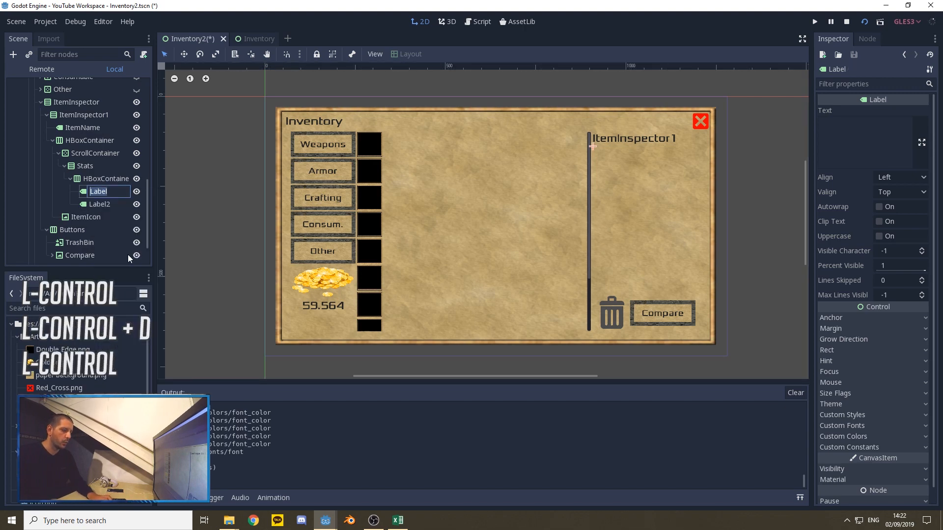
text(Stat)
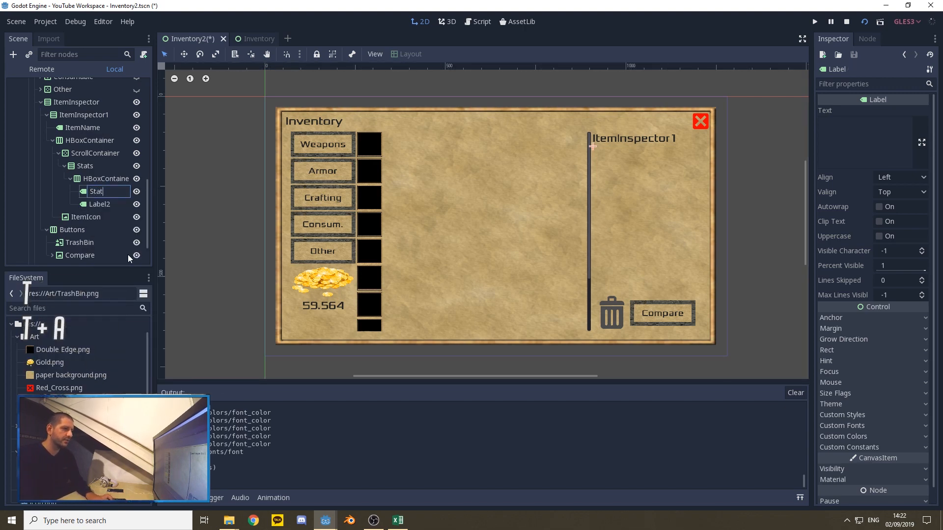
text(Name)
key(Return)
Step: Rename the duplicated label in the Stats HBoxContainer to StatValue
right_click(101, 205)
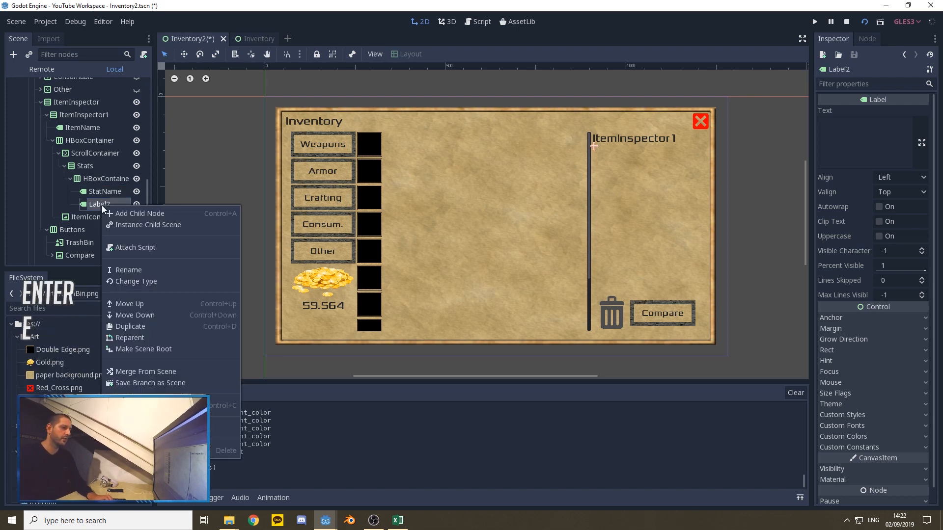
click(129, 271)
text(S)
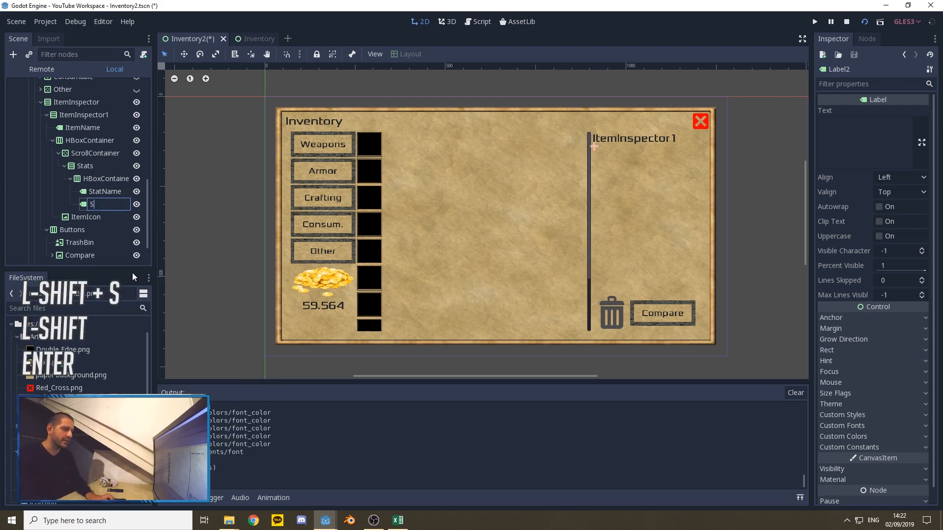
text(tatValue)
key(Return)
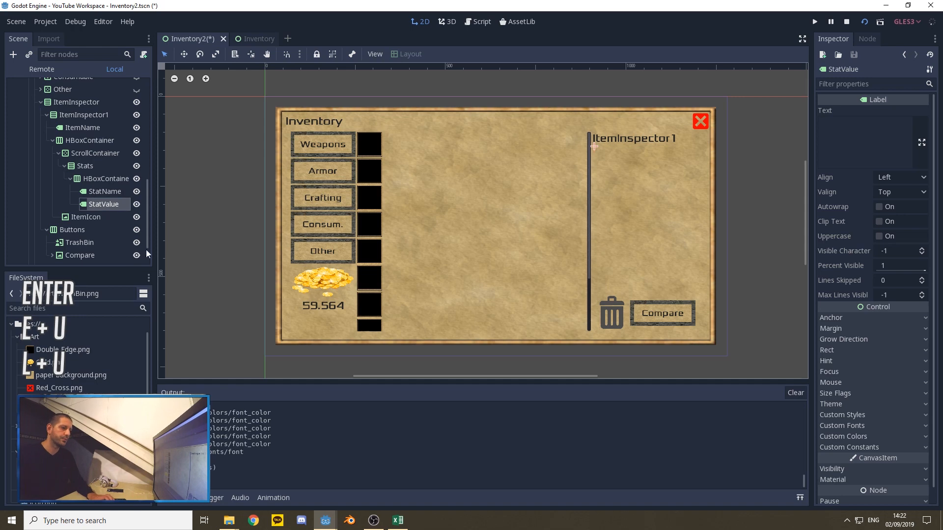
Step: Load 24.tres from the Font folder as the custom font of the StatName label
click(103, 190)
scroll(871, 326, down, 1)
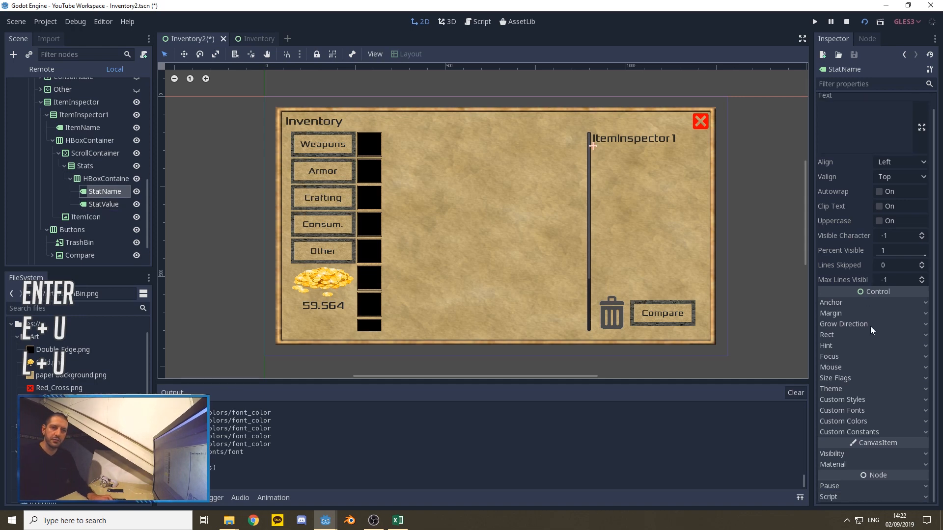
click(863, 411)
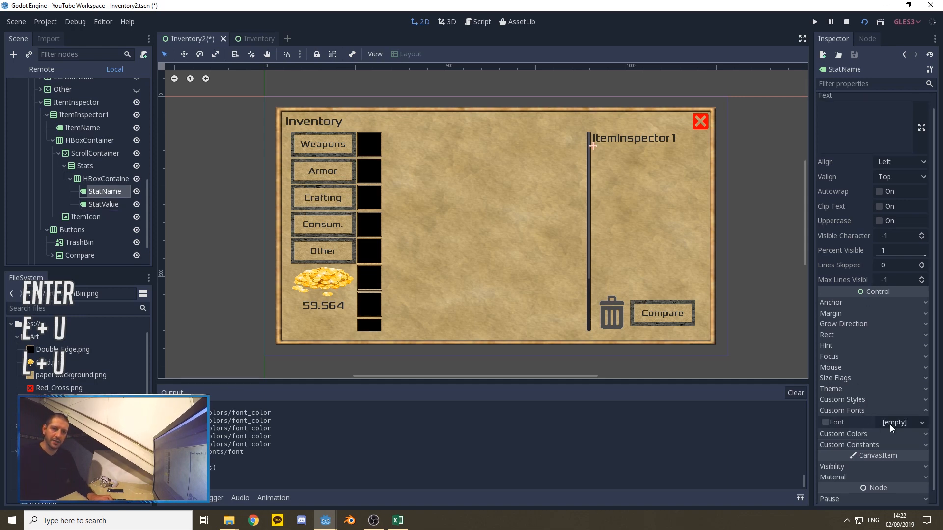
click(899, 423)
click(878, 469)
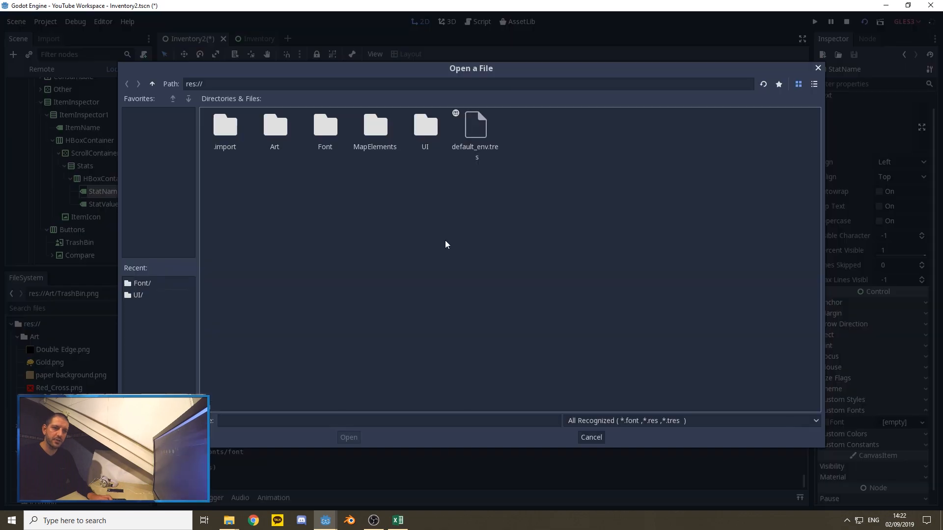
double_click(319, 132)
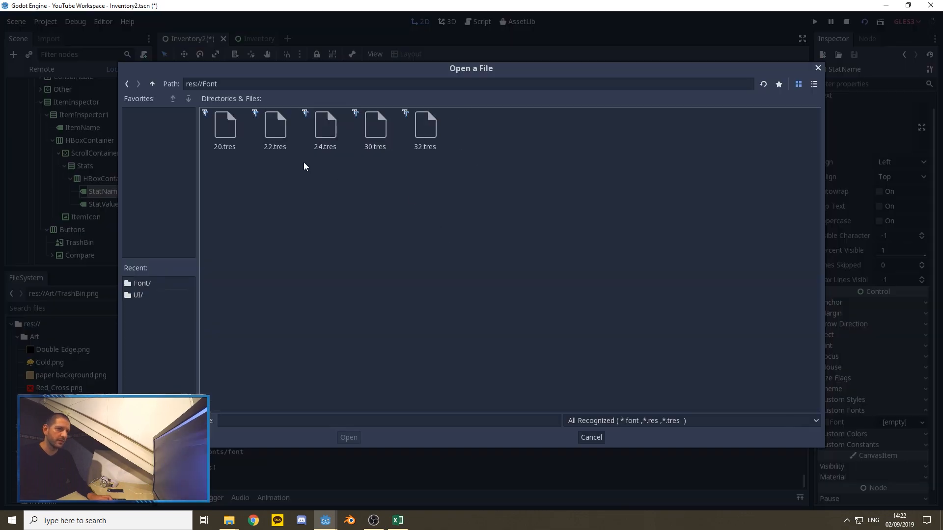
double_click(325, 127)
Step: Load 24.tres from the Font folder as the custom font of the StatValue label
click(104, 204)
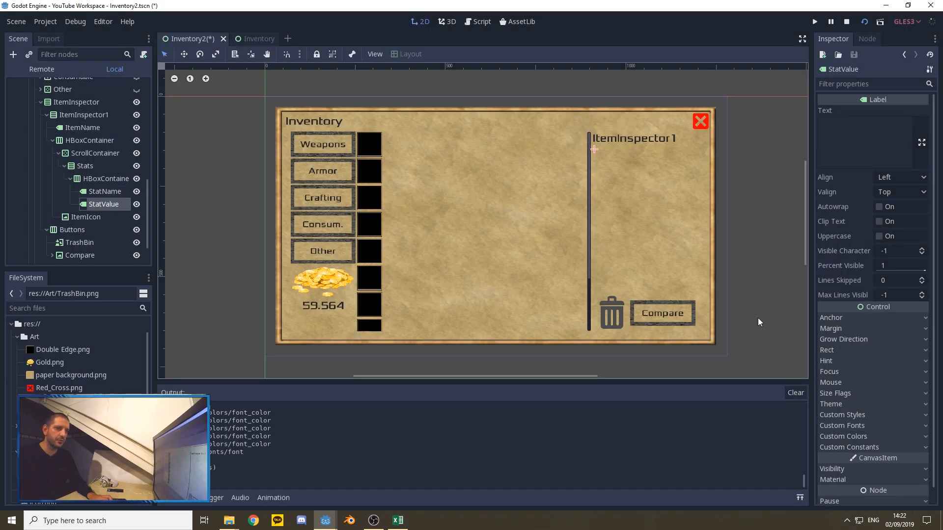
click(873, 425)
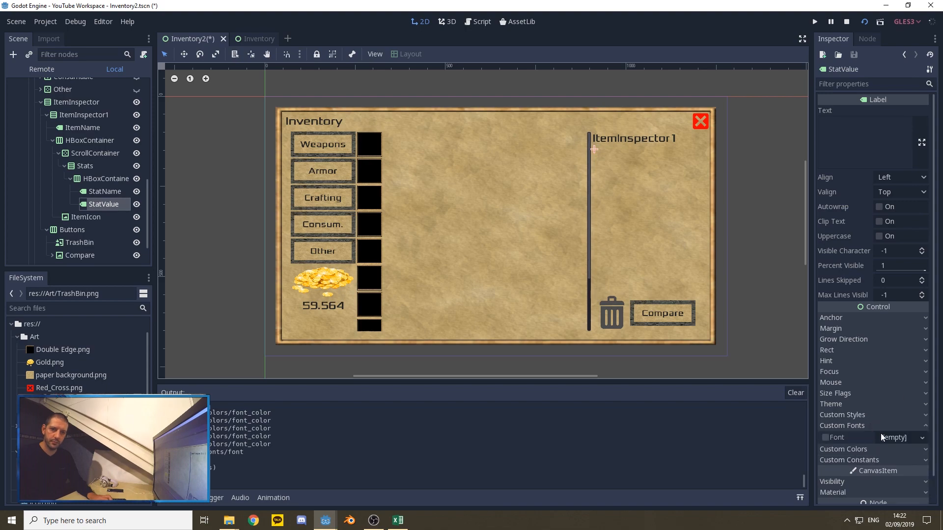
click(894, 437)
click(871, 484)
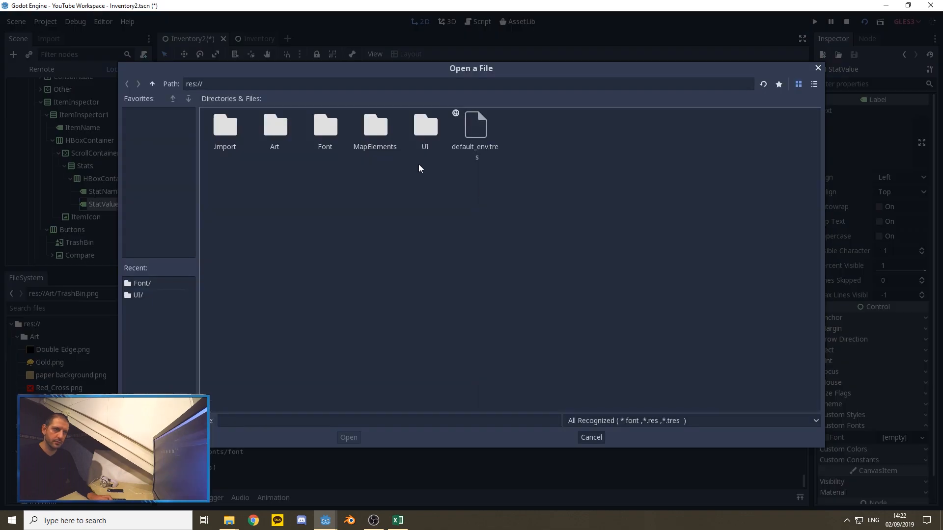
double_click(325, 127)
double_click(324, 129)
Step: Set the custom font color of the StatValue label to R 40, G 40, B 40
click(843, 449)
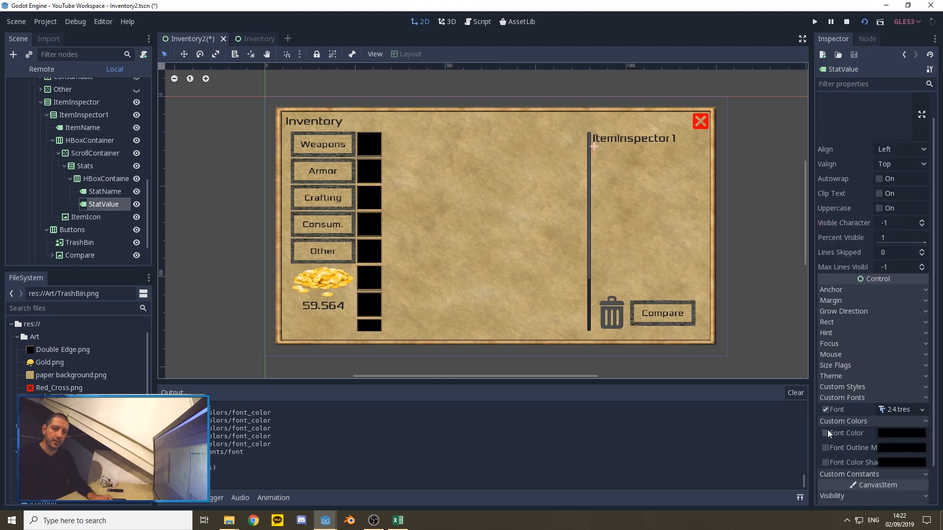
click(900, 433)
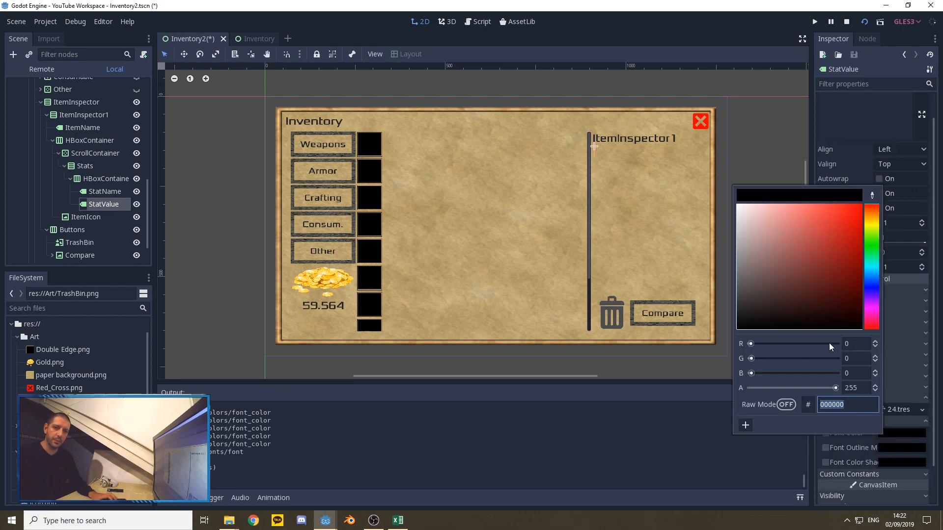
drag(852, 343, 834, 343)
text(40)
key(Tab)
text(40)
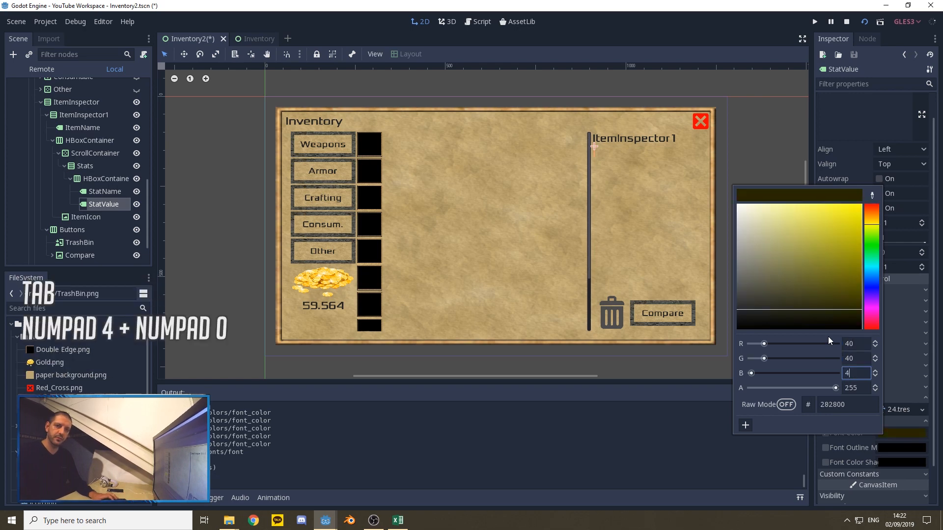
key(Tab)
text(40)
click(754, 125)
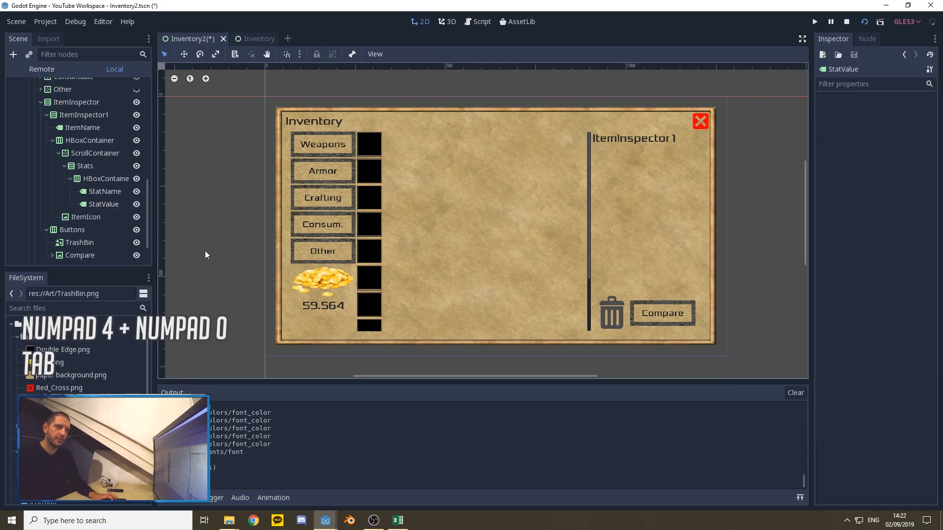
Step: Override the font color of the StatName label with R 40, G 40, B 40
click(101, 192)
click(851, 446)
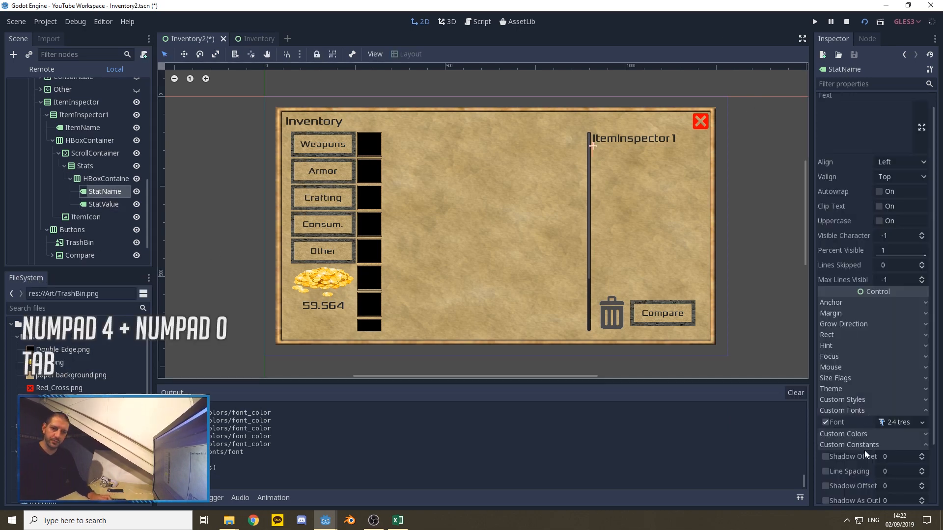
click(831, 437)
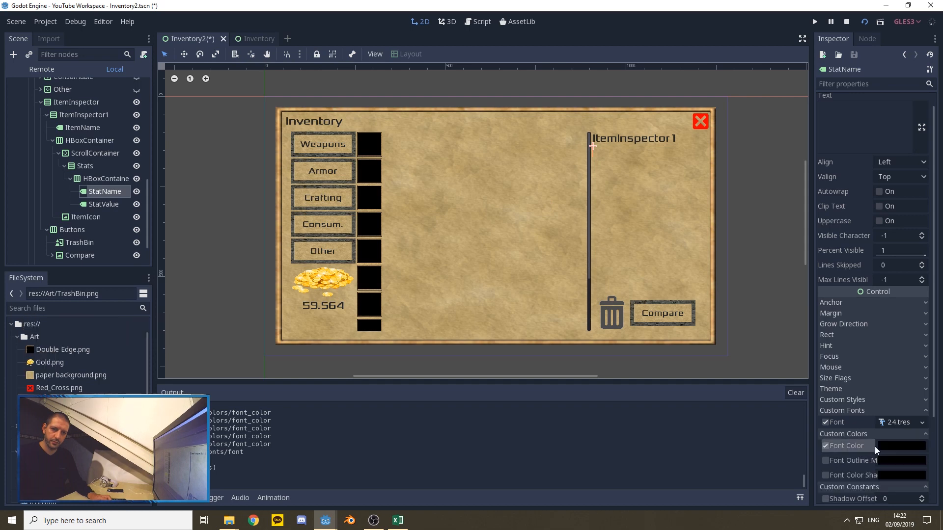
click(899, 447)
drag(854, 357, 831, 348)
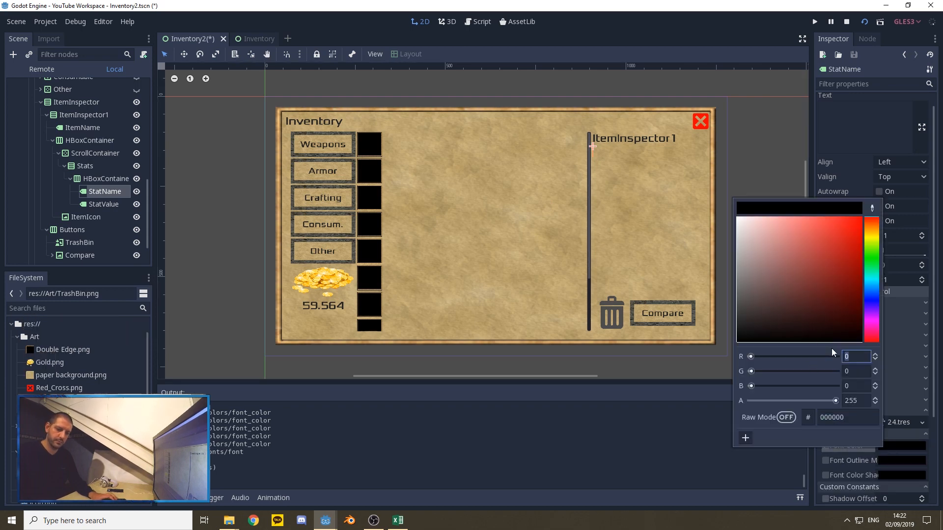
text(40)
key(Tab)
text(40)
key(Tab)
text(40)
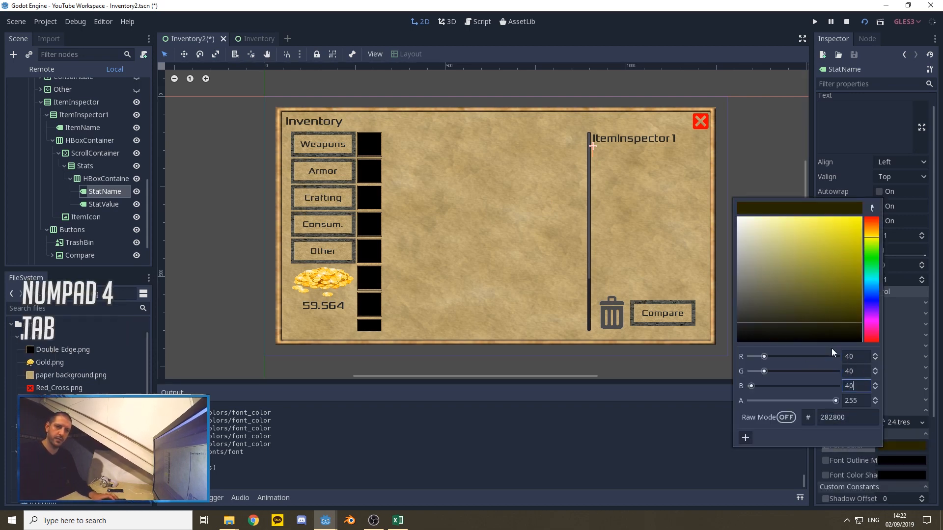
click(749, 160)
Step: Enter Atk as the text of the StatName label
click(104, 191)
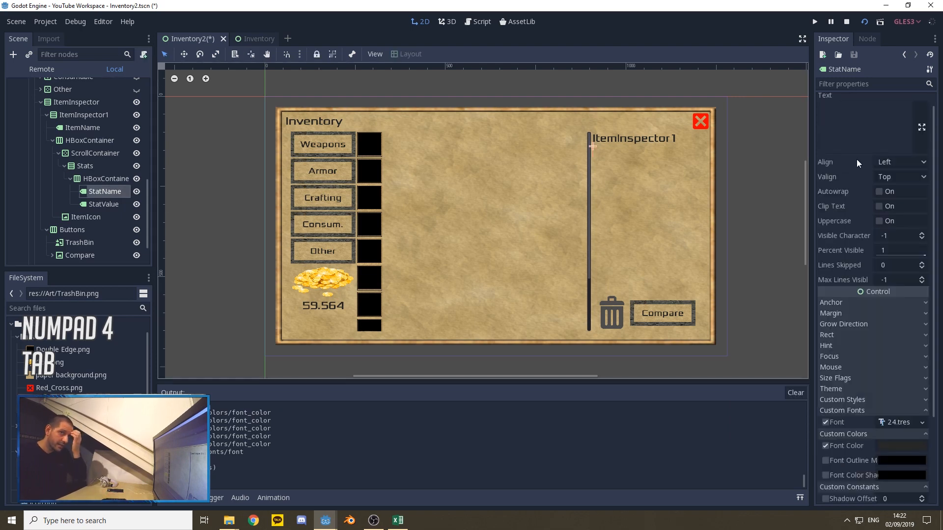
click(830, 129)
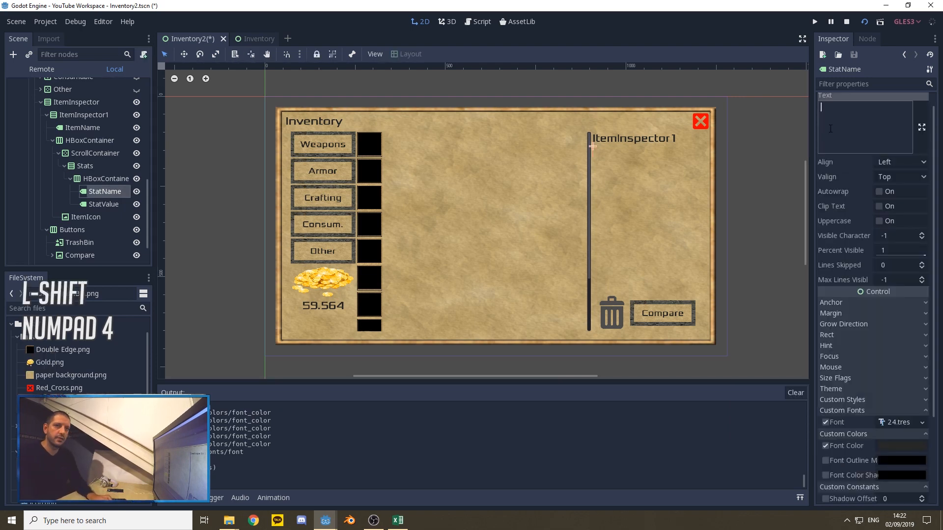
text(atk)
key(BackSpace)
key(BackSpace)
key(BackSpace)
text(Atk)
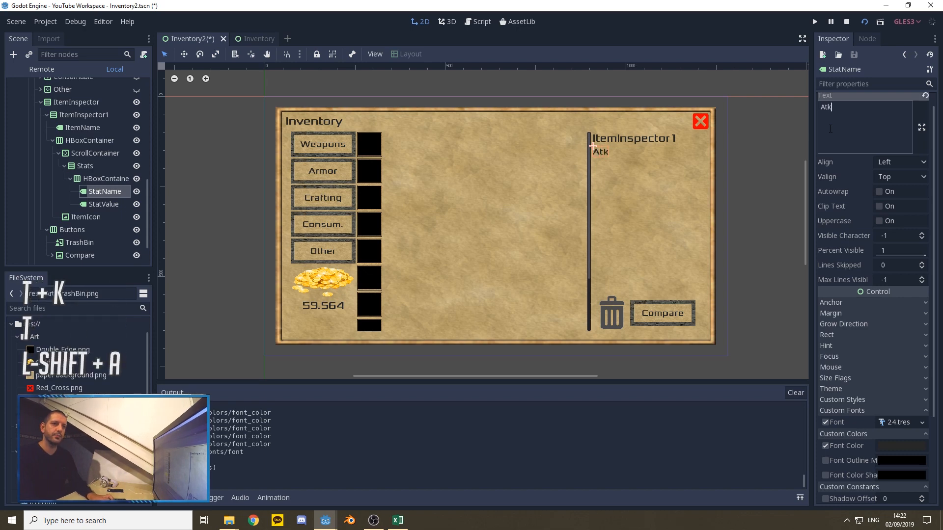
Step: Enter 800 as the text of the StatValue label
click(104, 203)
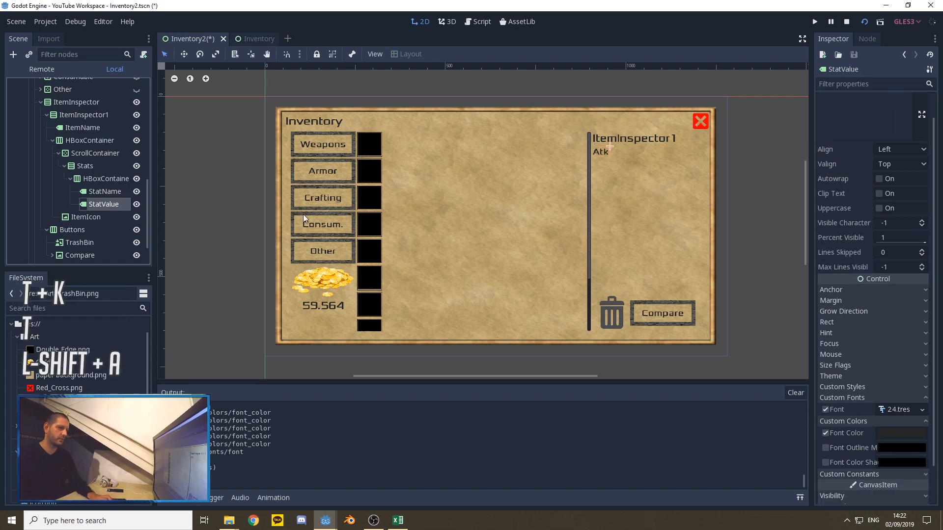
click(830, 120)
text(800)
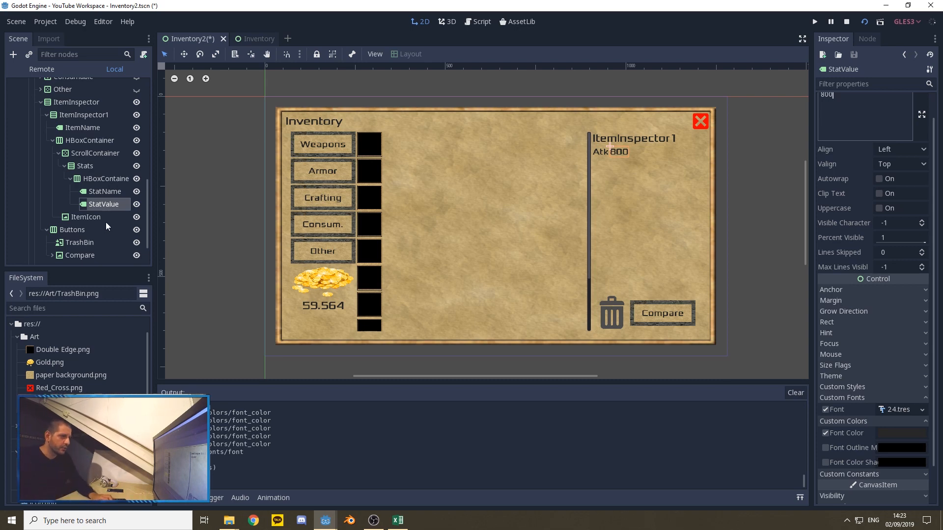
Step: Give the ItemIcon texture a minimum size of 70 by 70 and turn on its Expand option
click(90, 218)
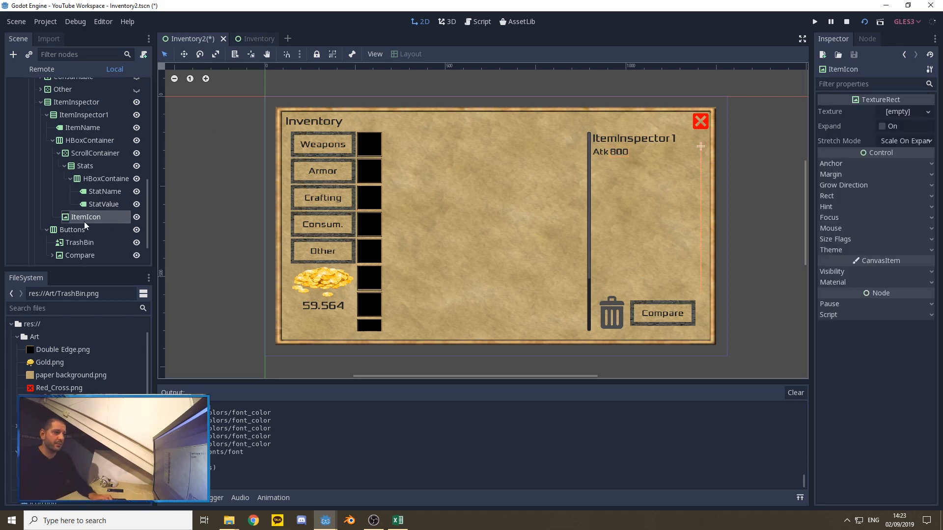
click(834, 196)
click(884, 271)
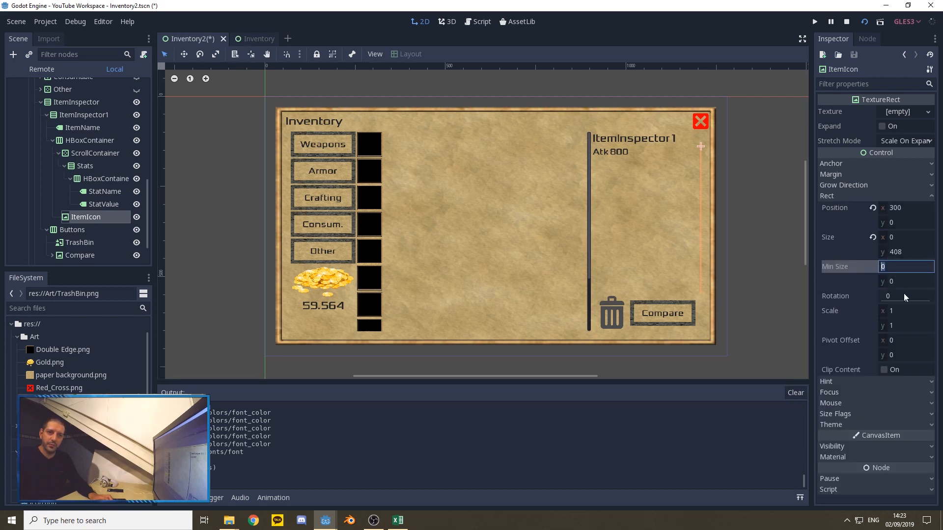
text(70)
key(Tab)
text(70)
key(Tab)
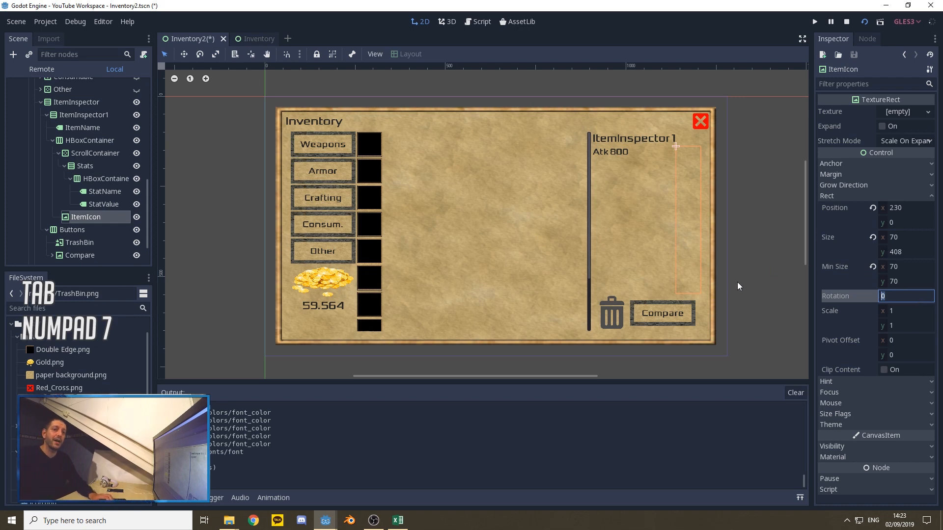
click(881, 127)
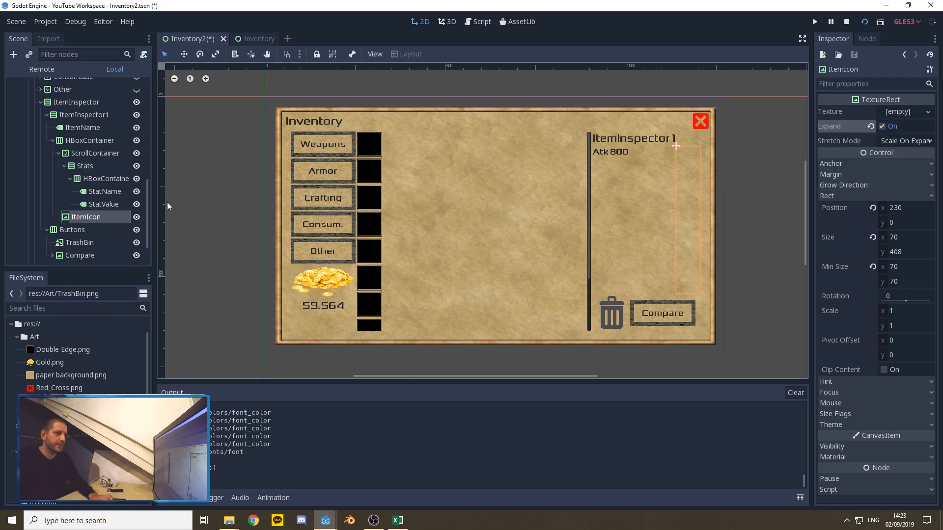
Step: Enable the horizontal Expand size flag on both the StatName and StatValue labels
click(98, 192)
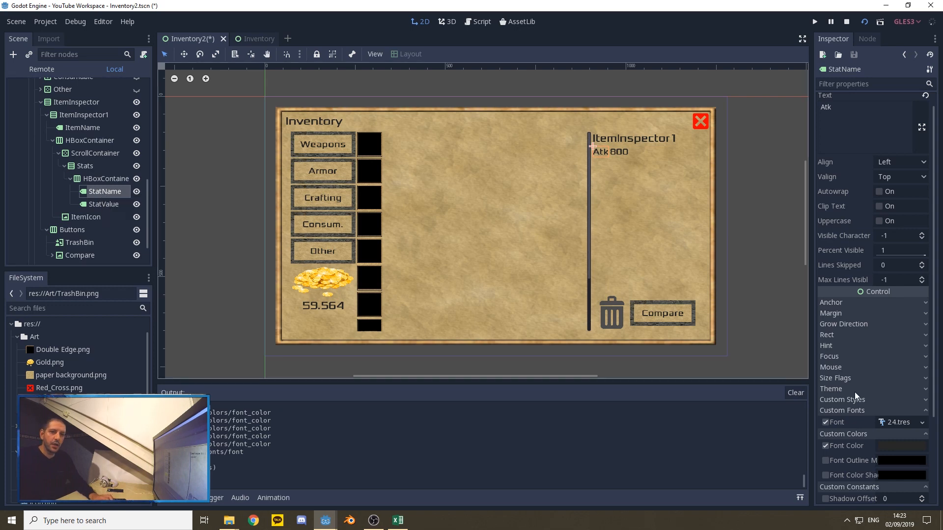
click(840, 378)
scroll(857, 361, down, 2)
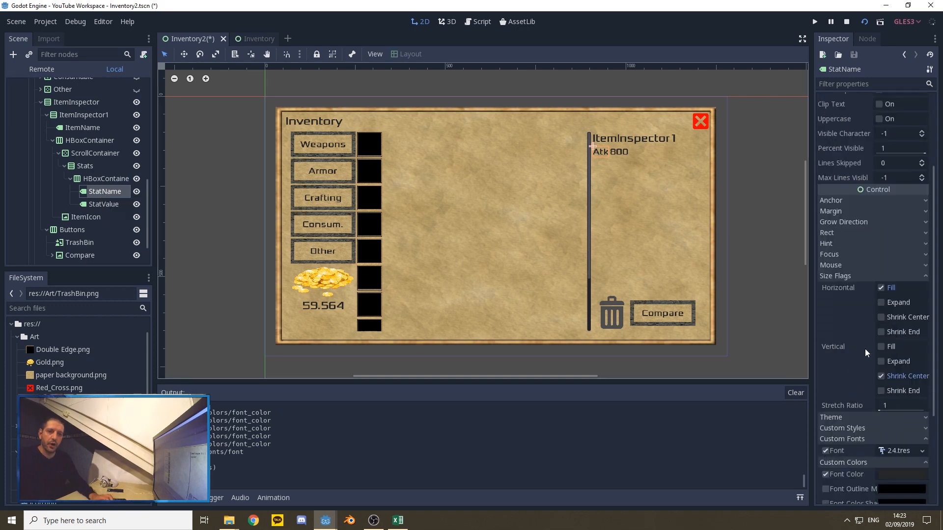
click(880, 303)
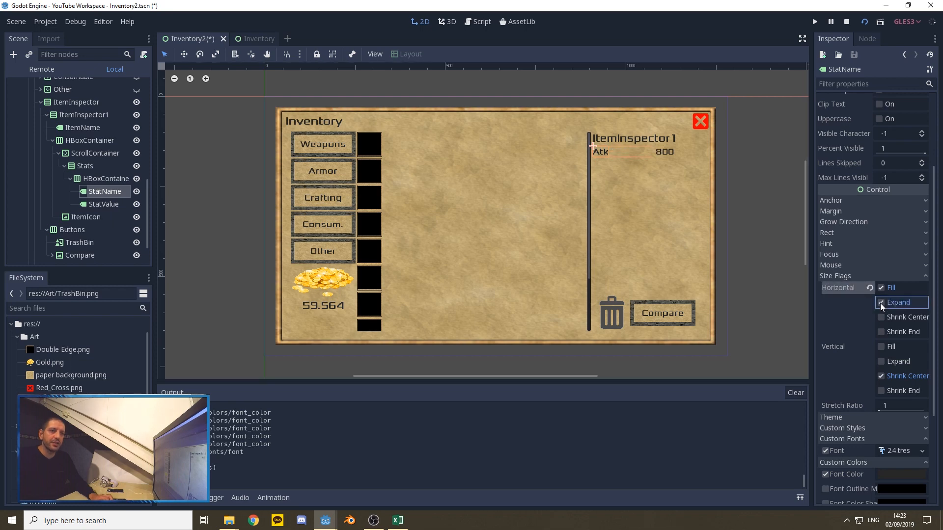
click(106, 204)
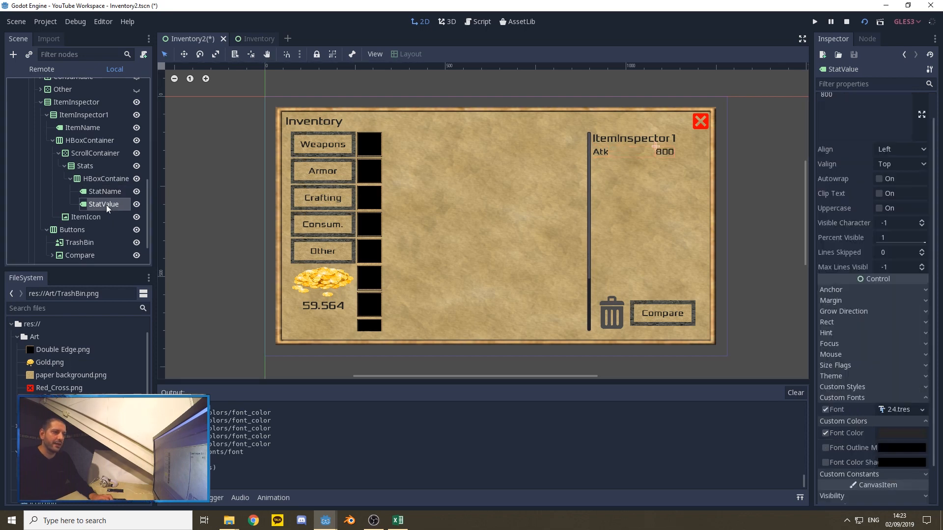
click(849, 366)
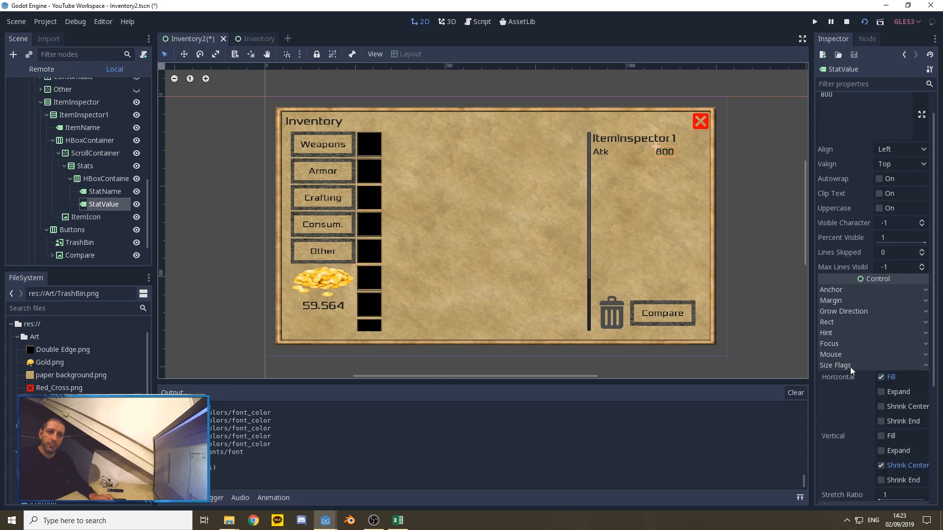
click(881, 392)
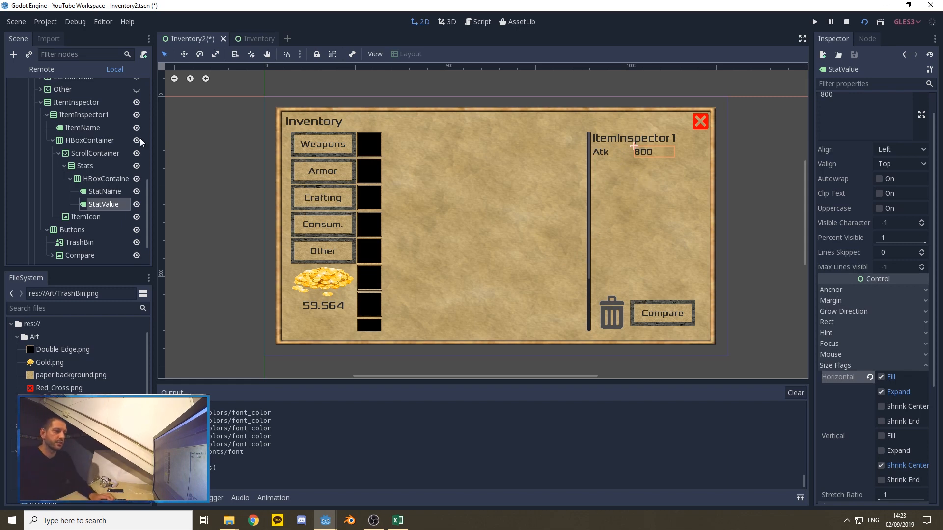
Step: Rename the HBoxContainer under Stats to Attack
click(100, 180)
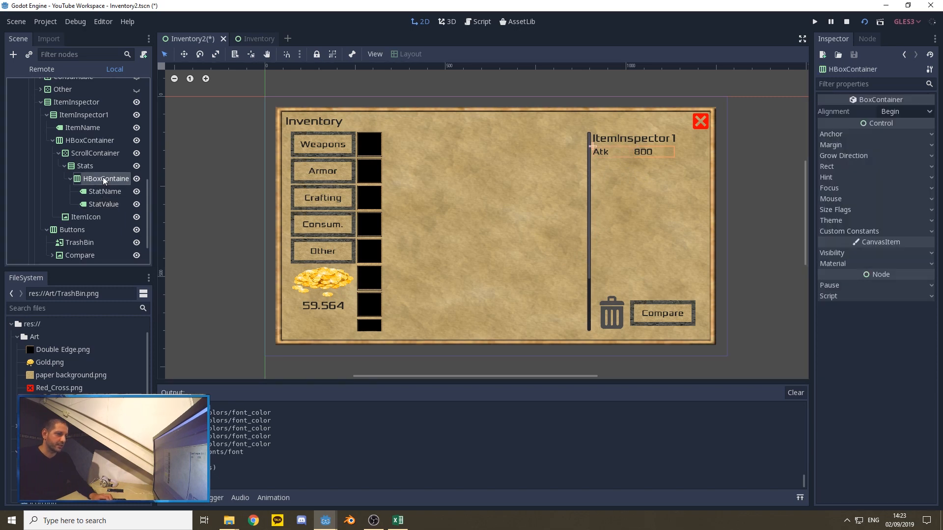
right_click(103, 178)
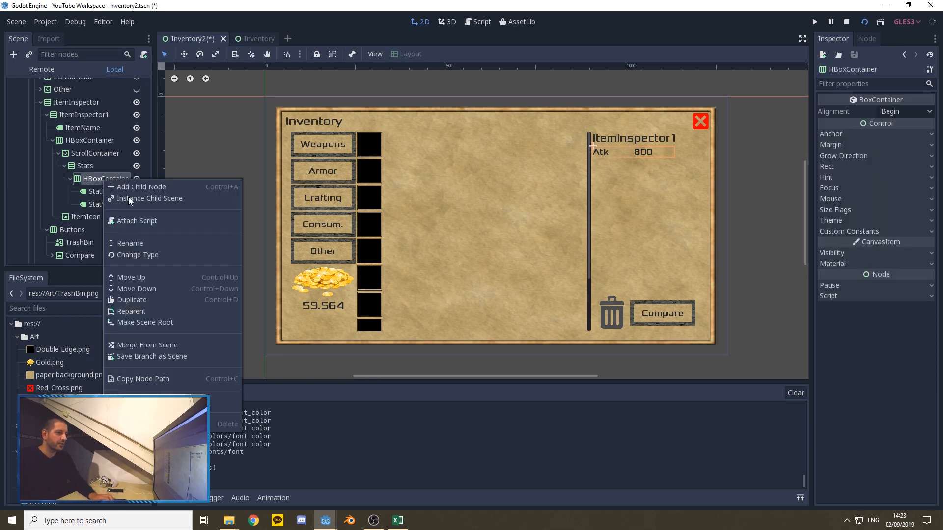
click(130, 243)
text(A)
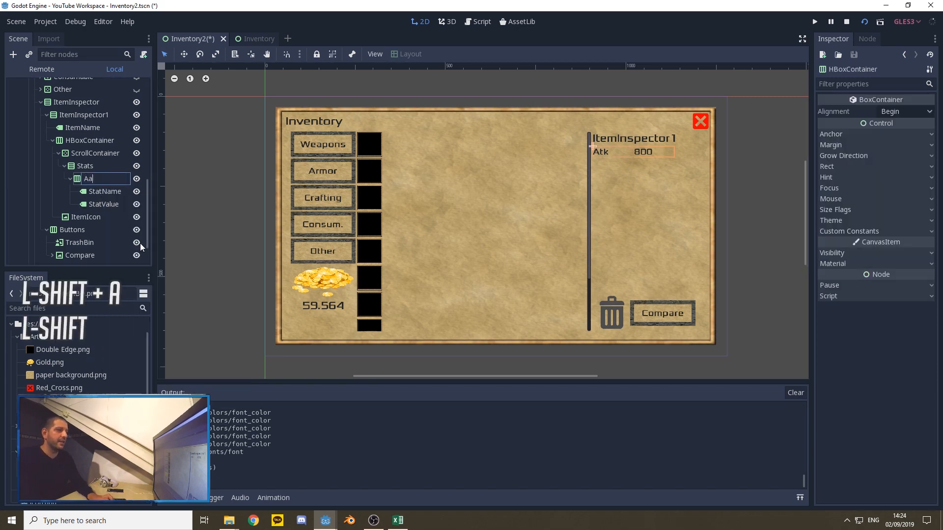
text(ttack)
key(Return)
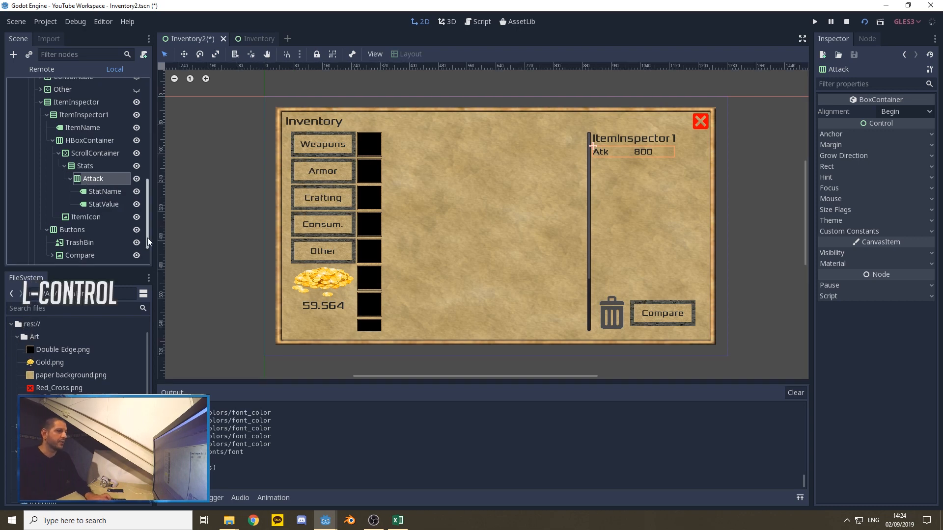
Step: Duplicate the Attack container and rename the copy Defense
key(ctrl+d)
right_click(96, 214)
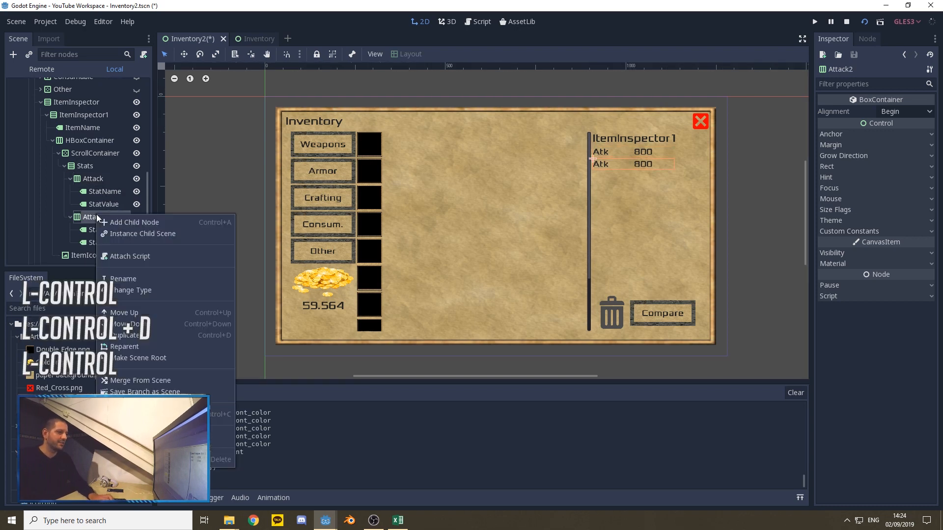
click(129, 282)
text(Defense)
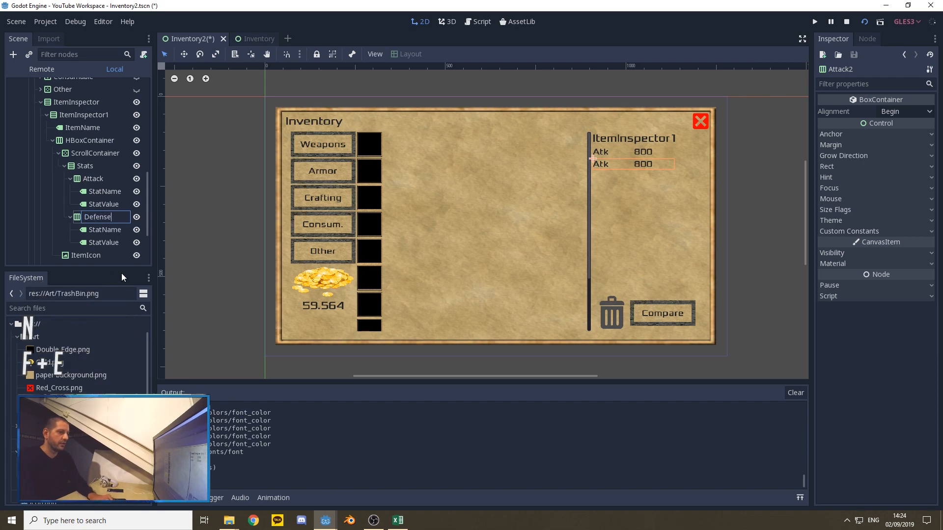
key(Return)
Step: Change the text of the StatName label in the Defense container to Def
click(104, 228)
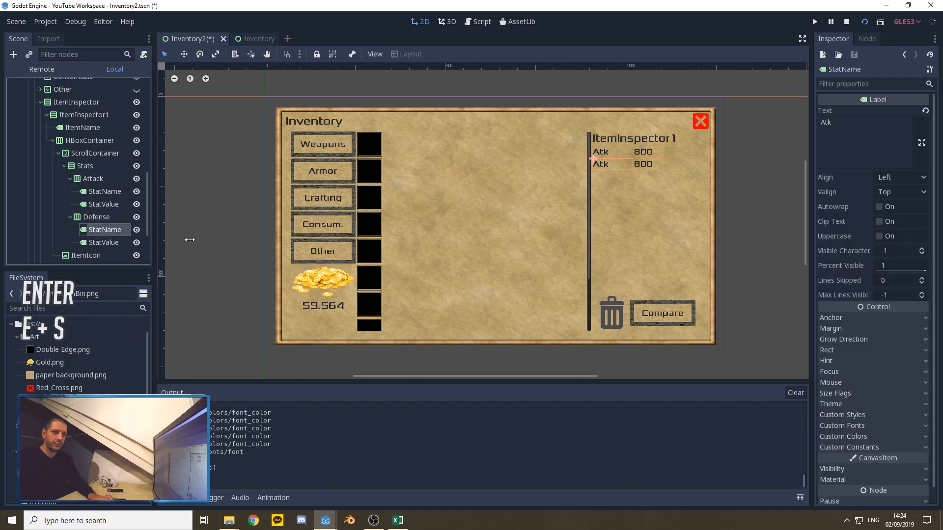
double_click(837, 137)
text(Def)
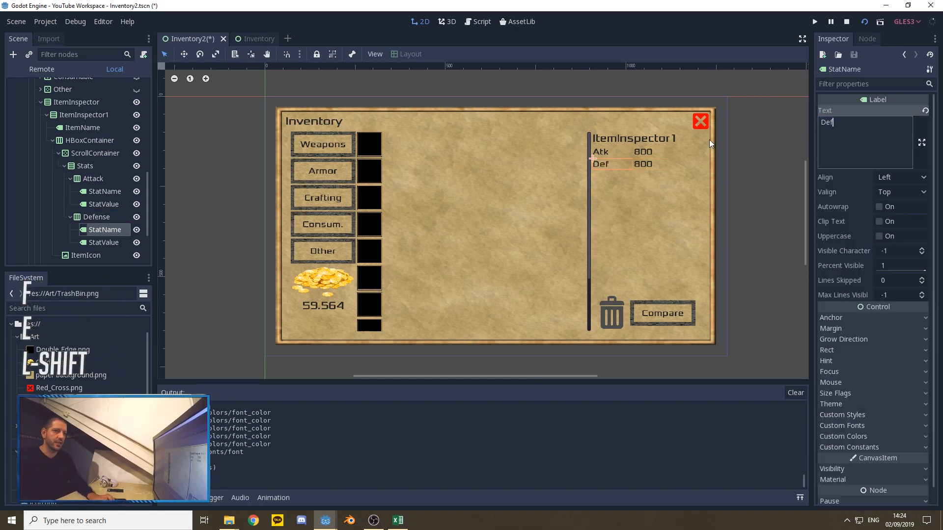
click(98, 206)
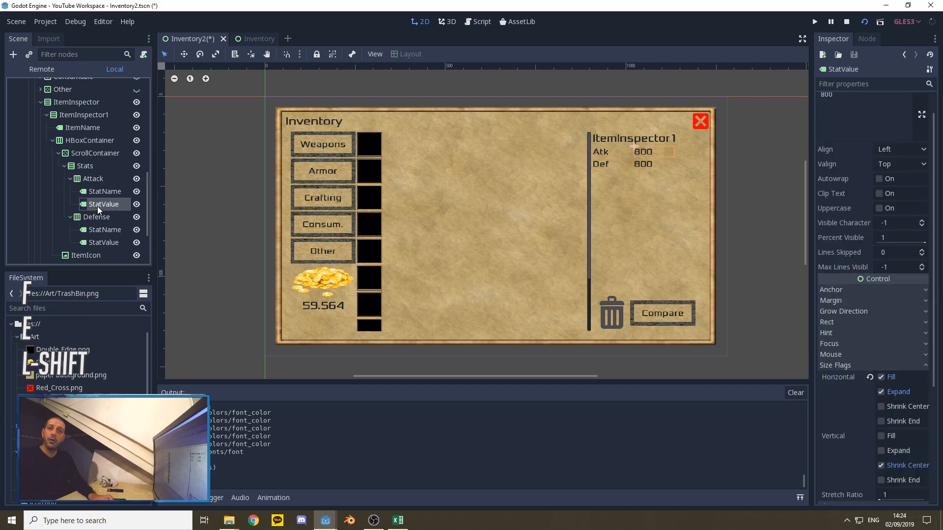
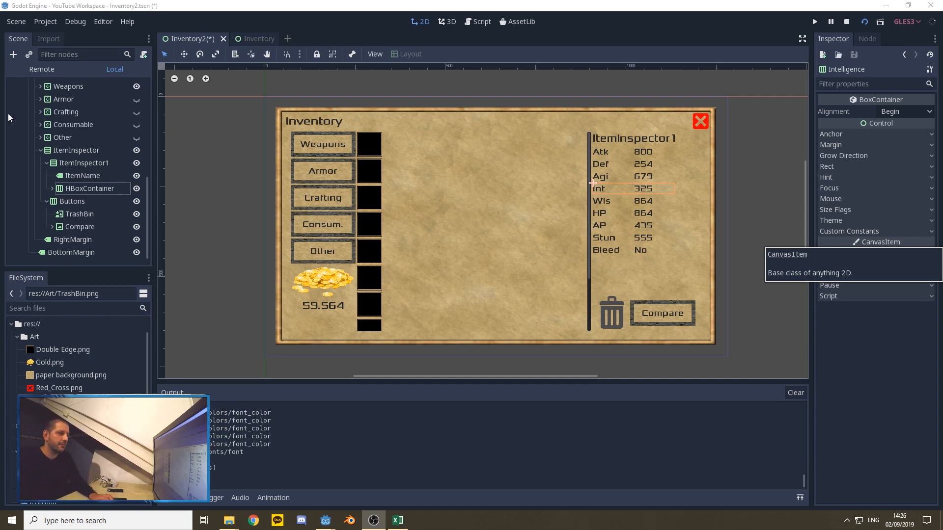
Step: Duplicate the ItemInspector1 container together with its item name and stats inside ItemInspector
click(73, 166)
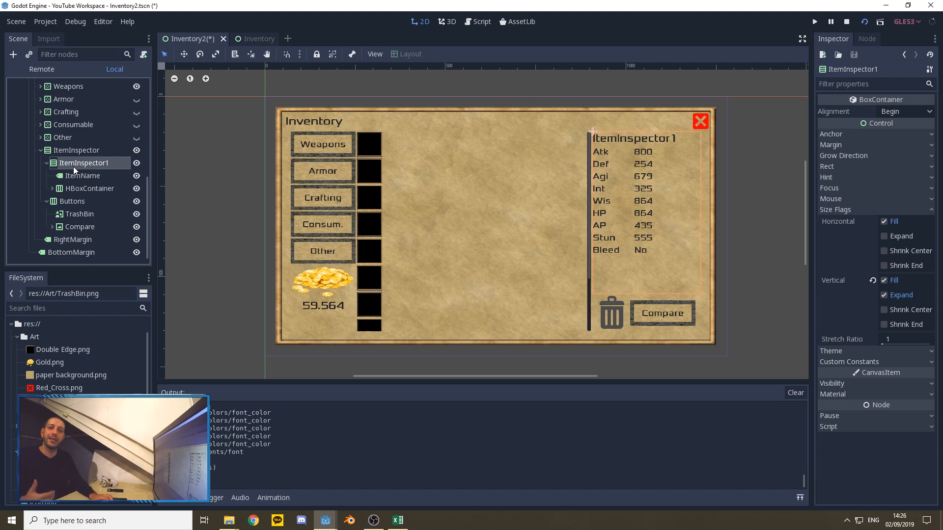
key(ctrl+d)
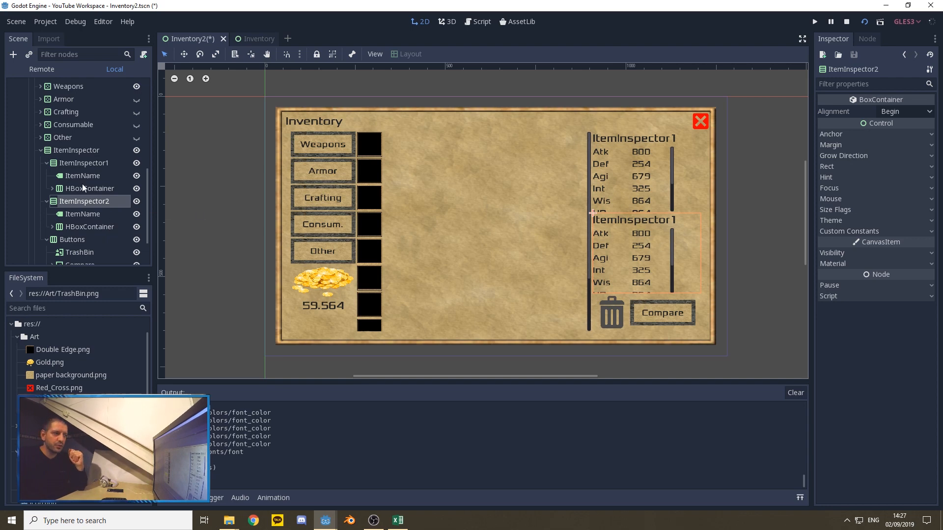
Step: Add a Label node as a child of ItemInspector and place it between ItemInspector1 and ItemInspector2
click(71, 151)
right_click(73, 149)
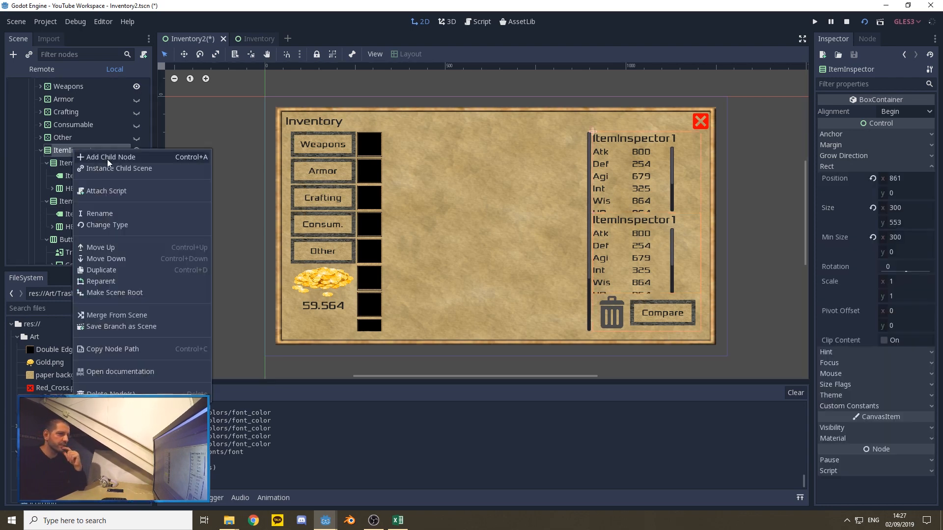
click(108, 157)
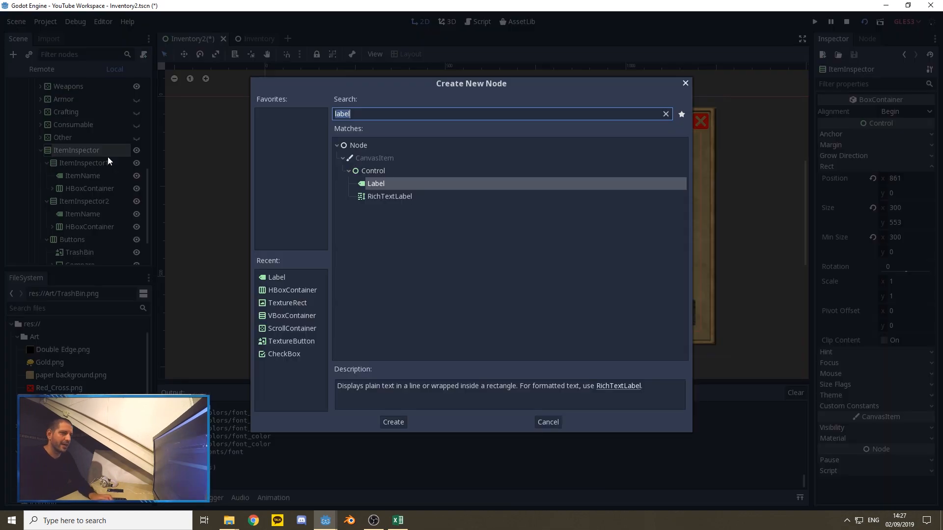
click(393, 422)
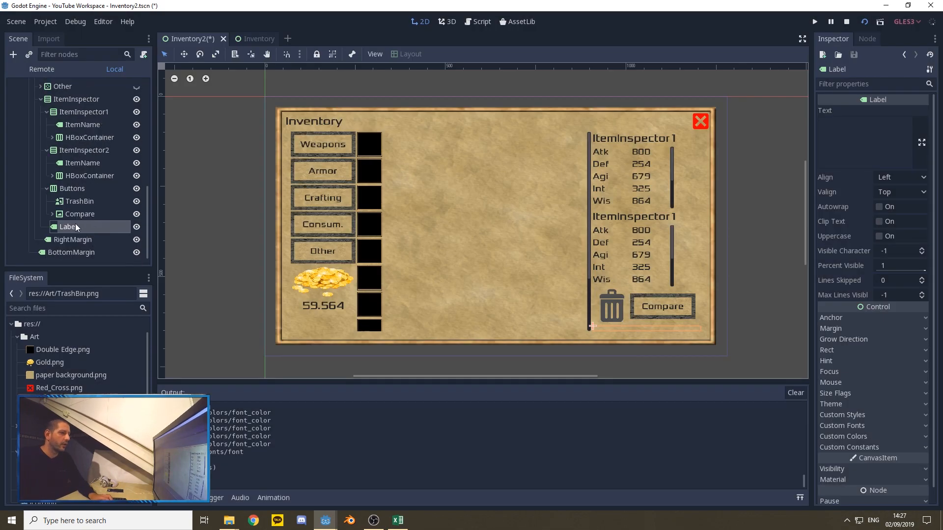
drag(69, 231, 77, 151)
click(77, 151)
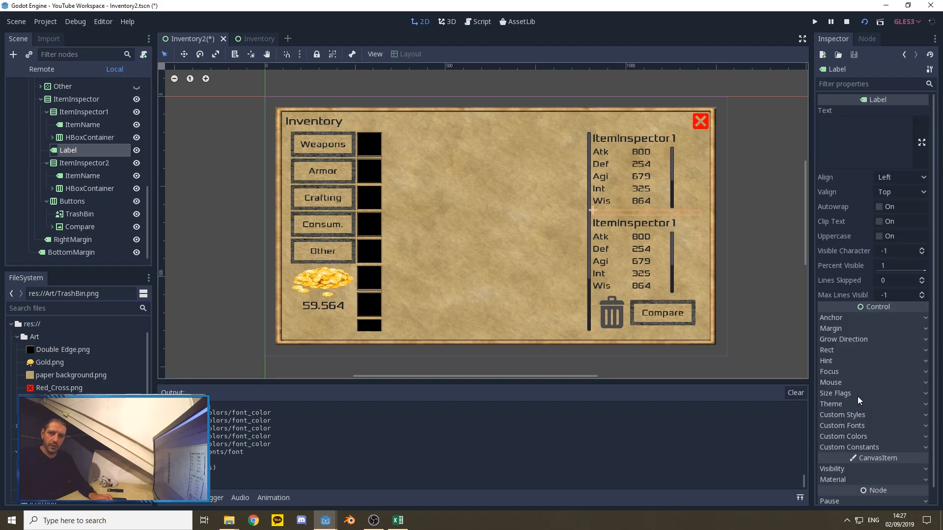
Step: Set the vertical minimum size of the Label between the two item inspectors to 14
click(832, 350)
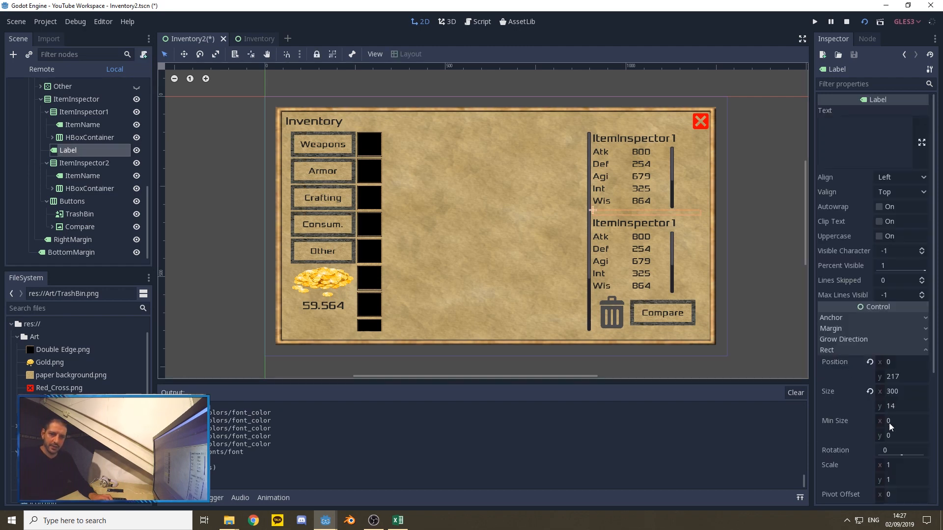
click(883, 437)
text(14)
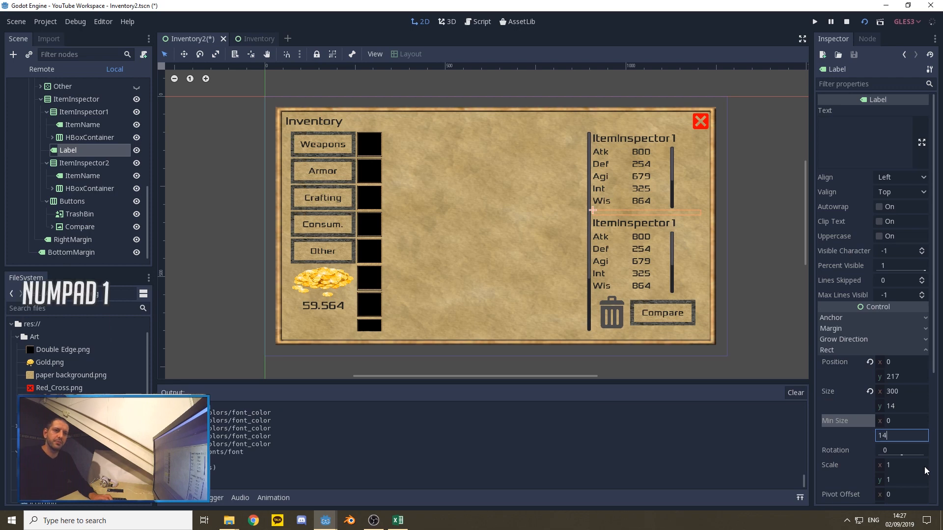
key(KP_Enter)
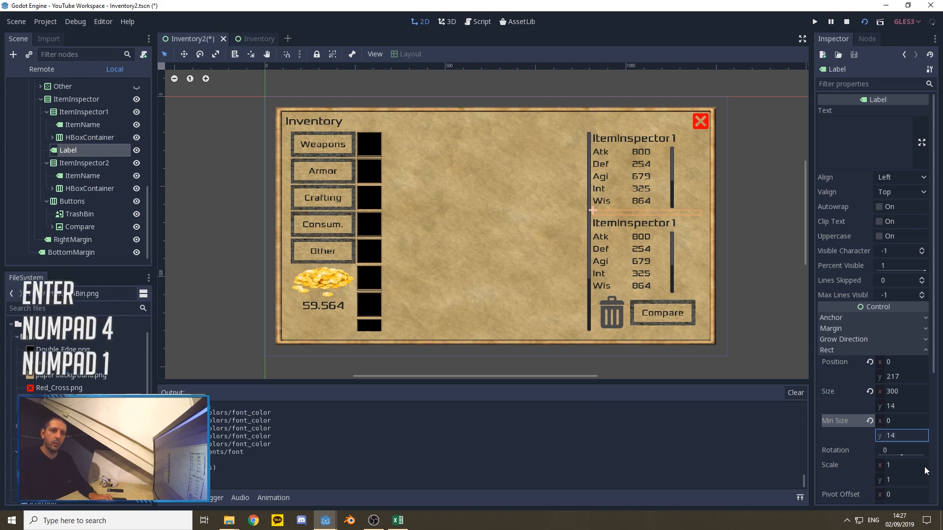